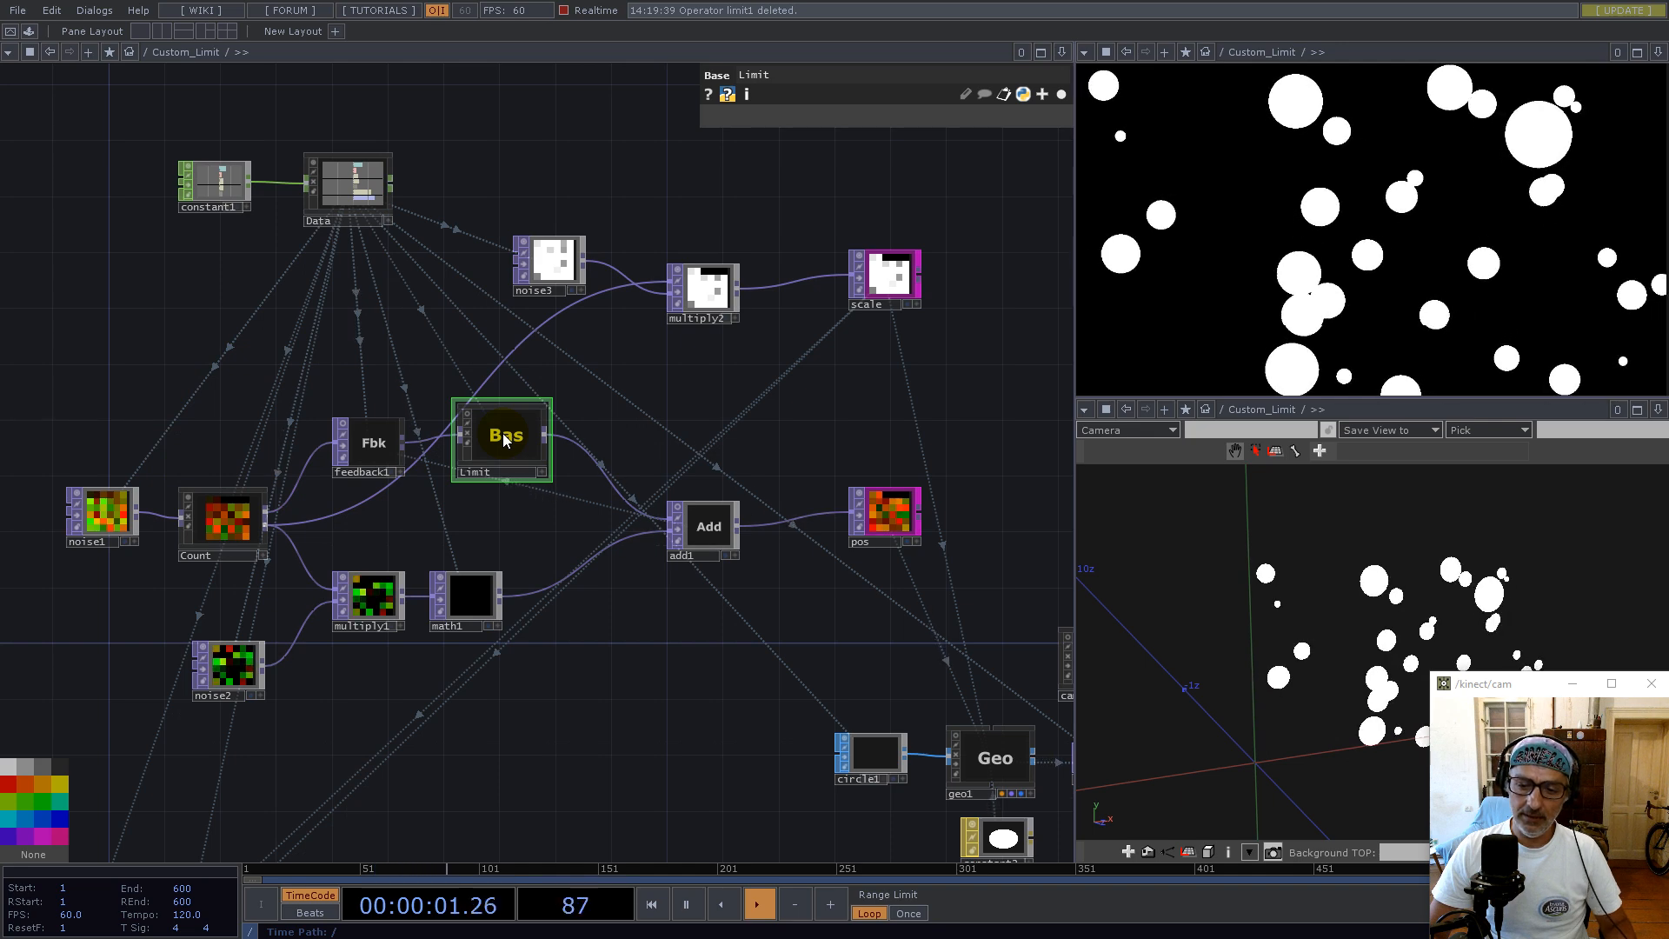
Examine the network inside the Limit component, then return to the parent network
drag(504, 445, 490, 459)
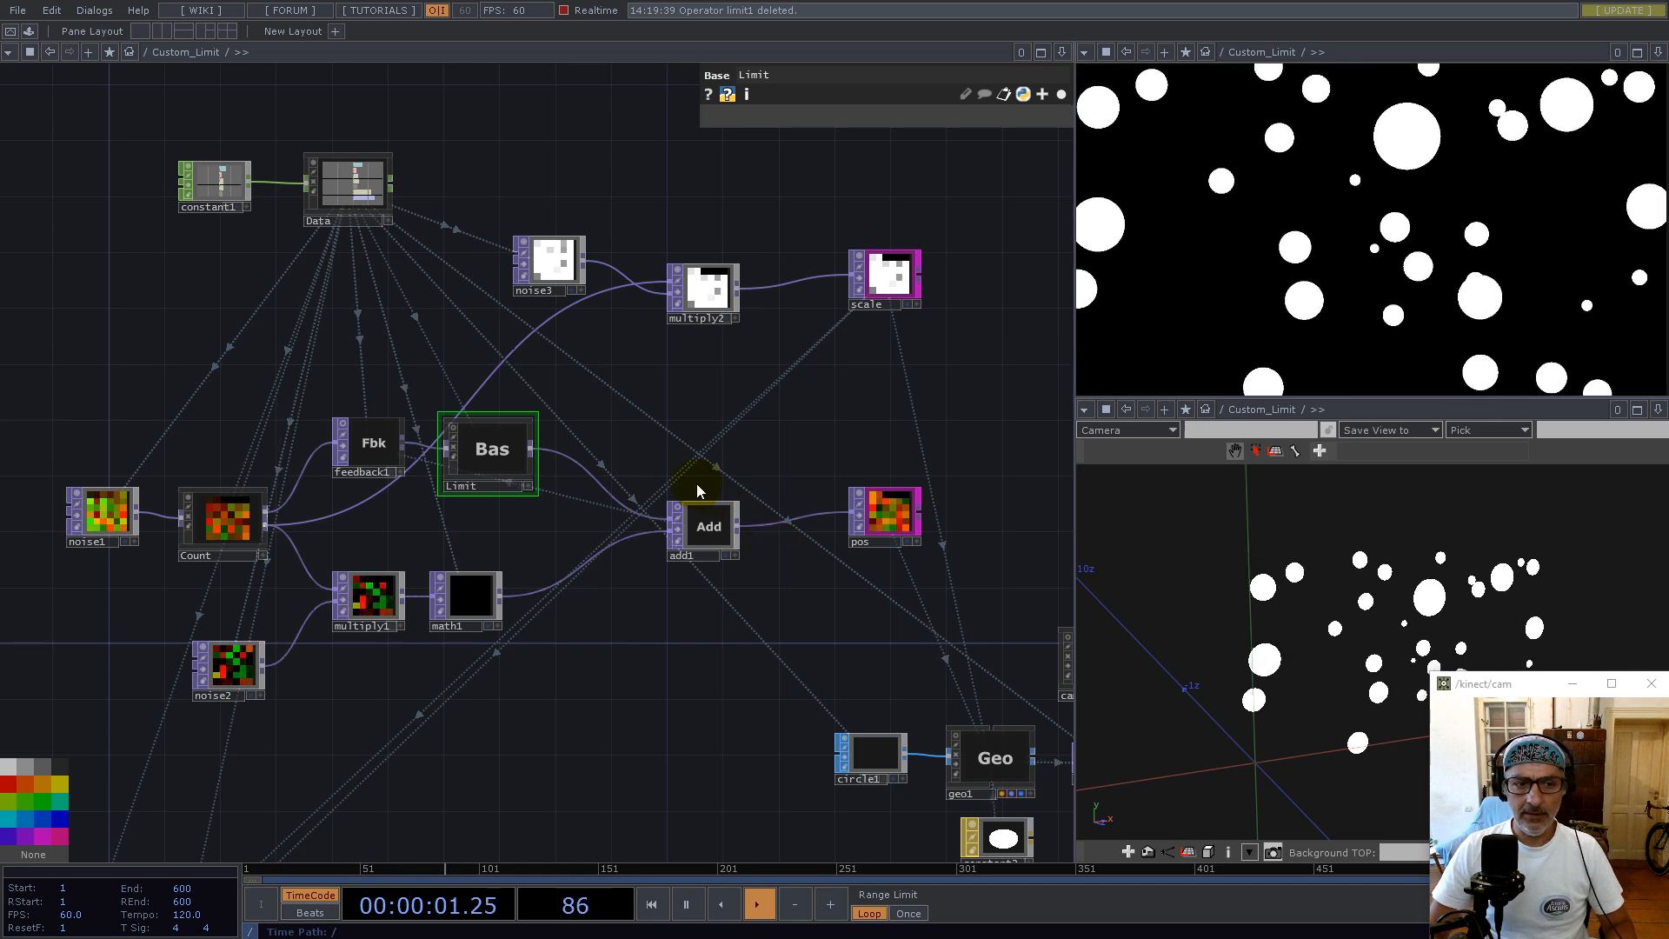
drag(492, 451, 505, 423)
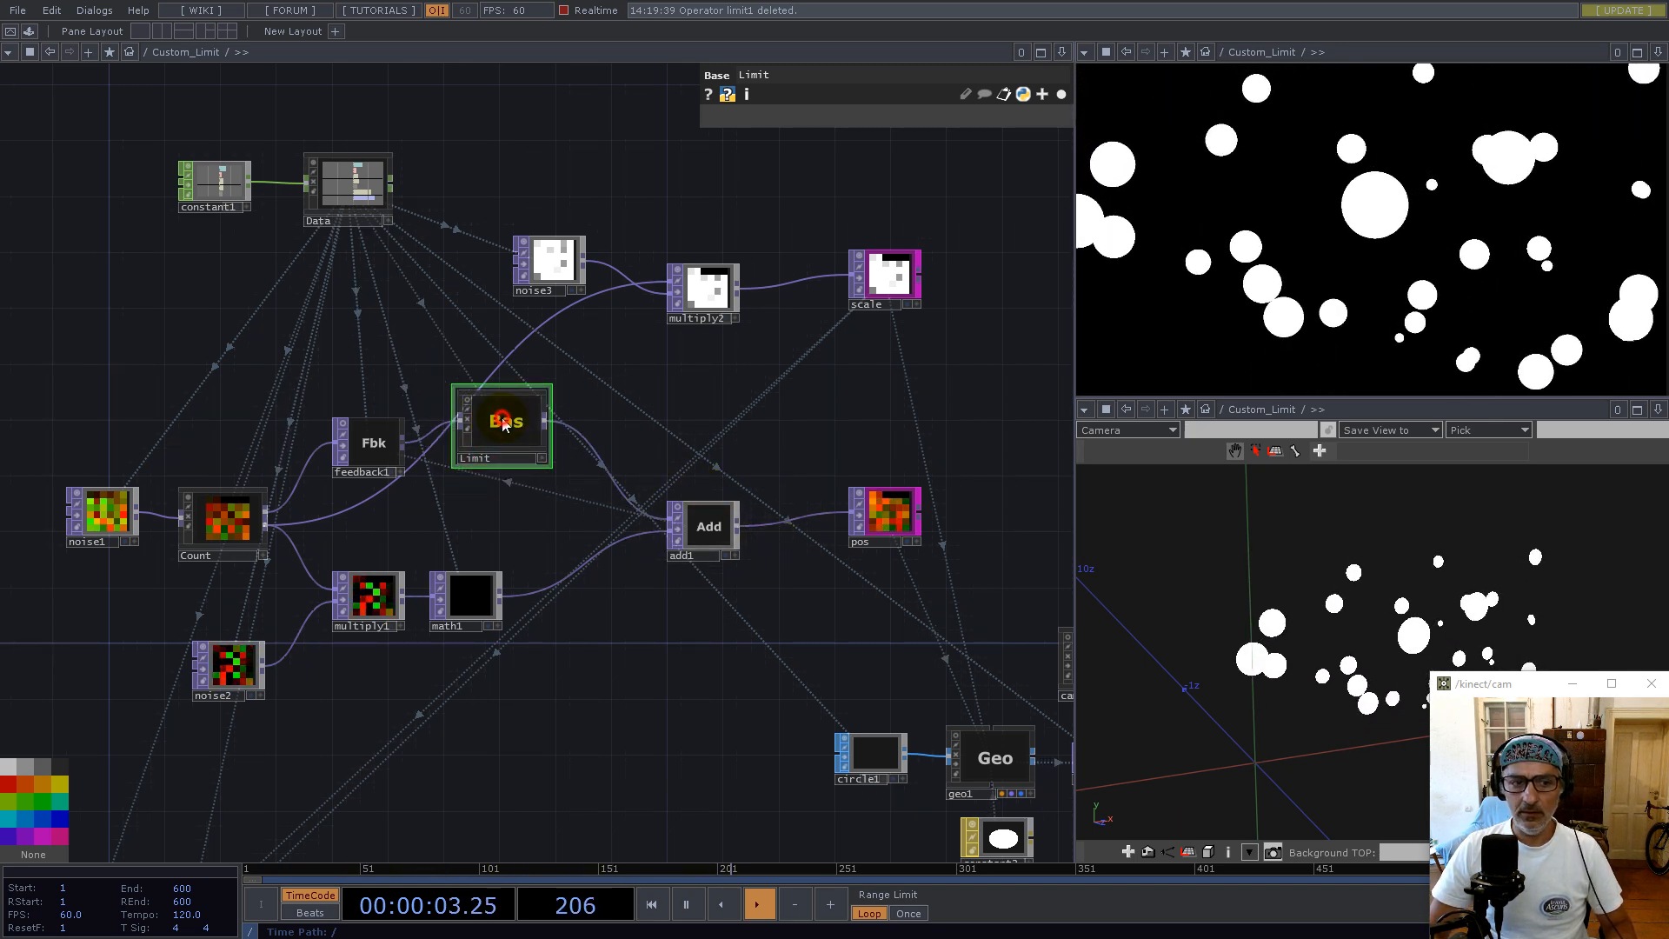
double_click(504, 423)
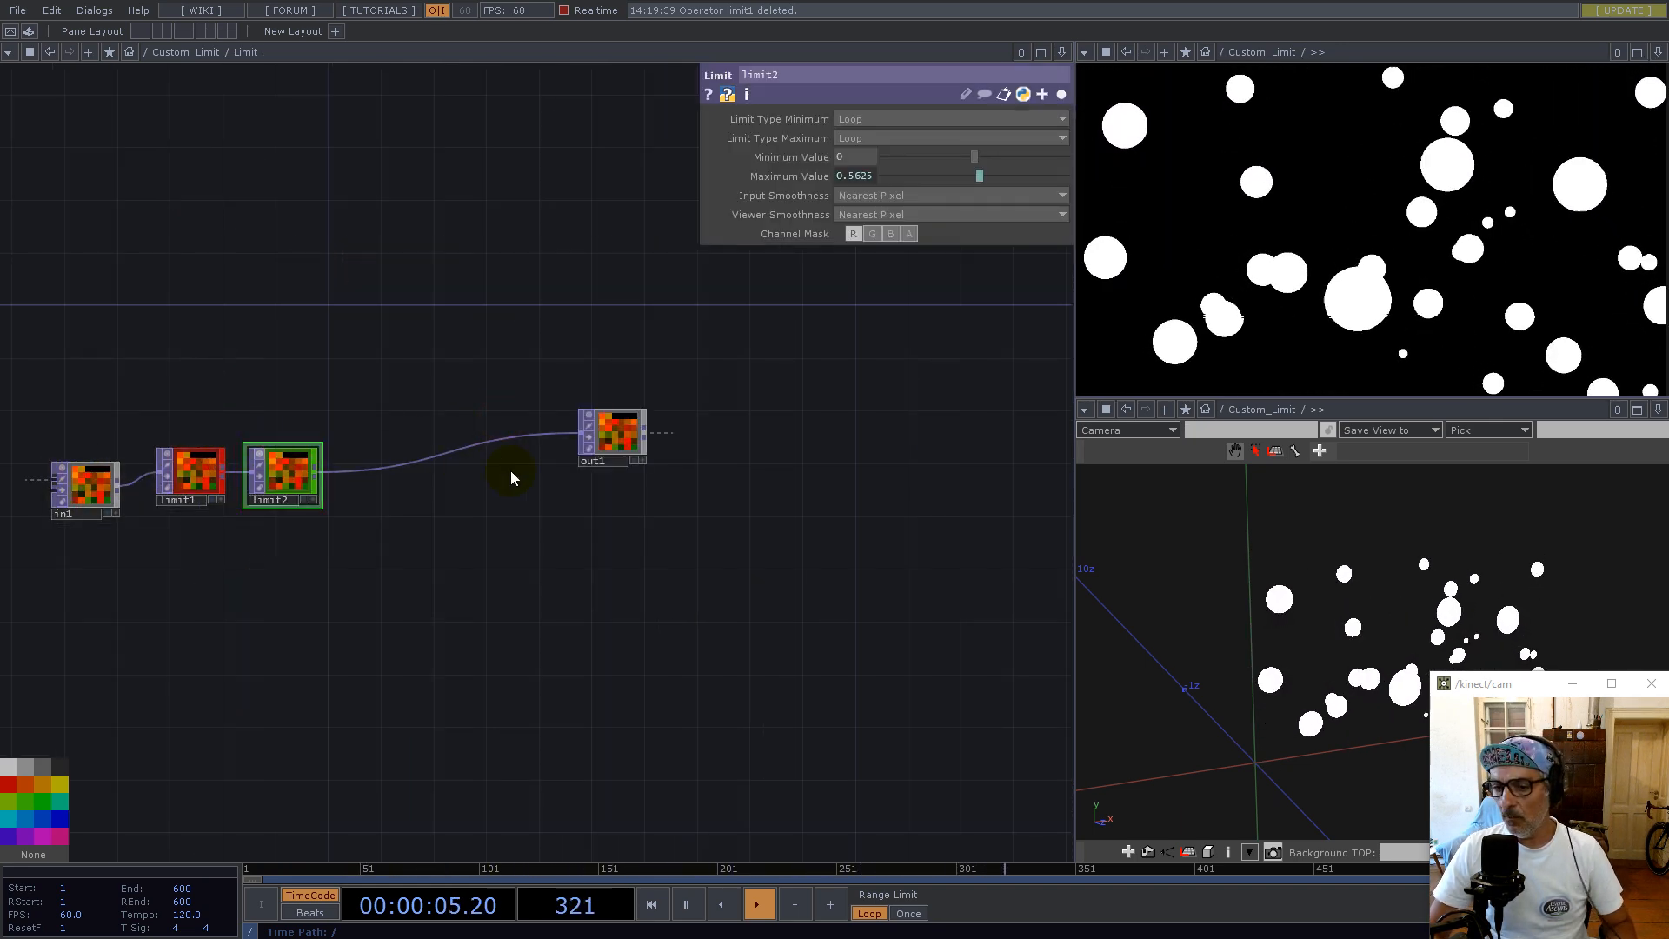
scroll(499, 450, down, 4)
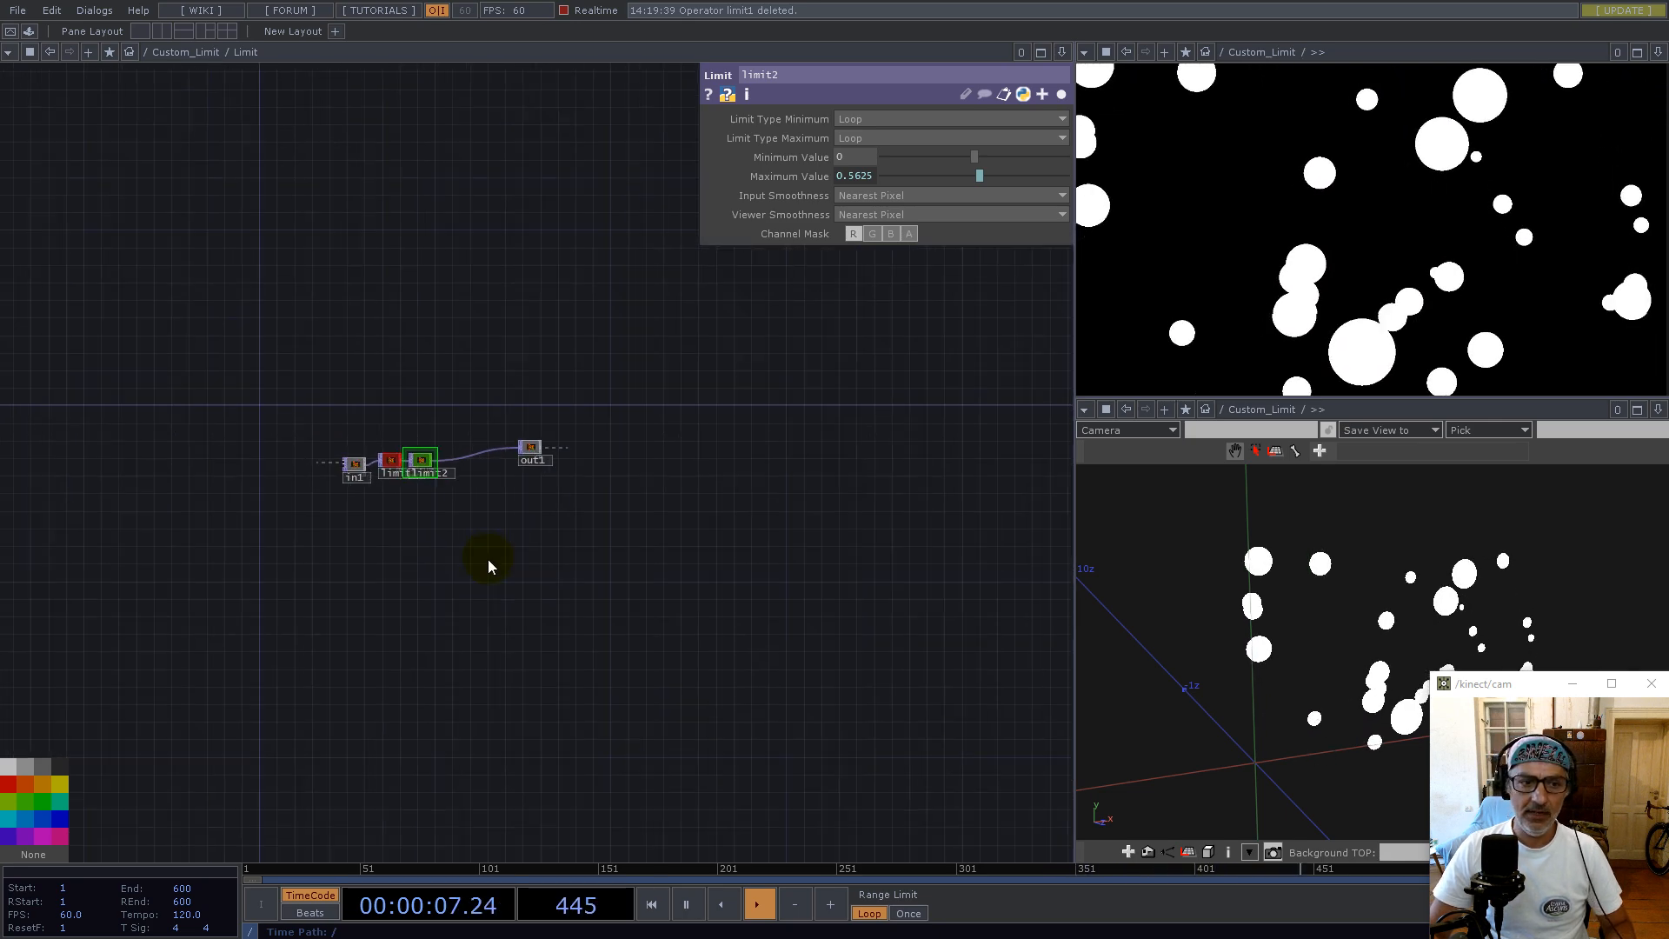
scroll(489, 564, down, 2)
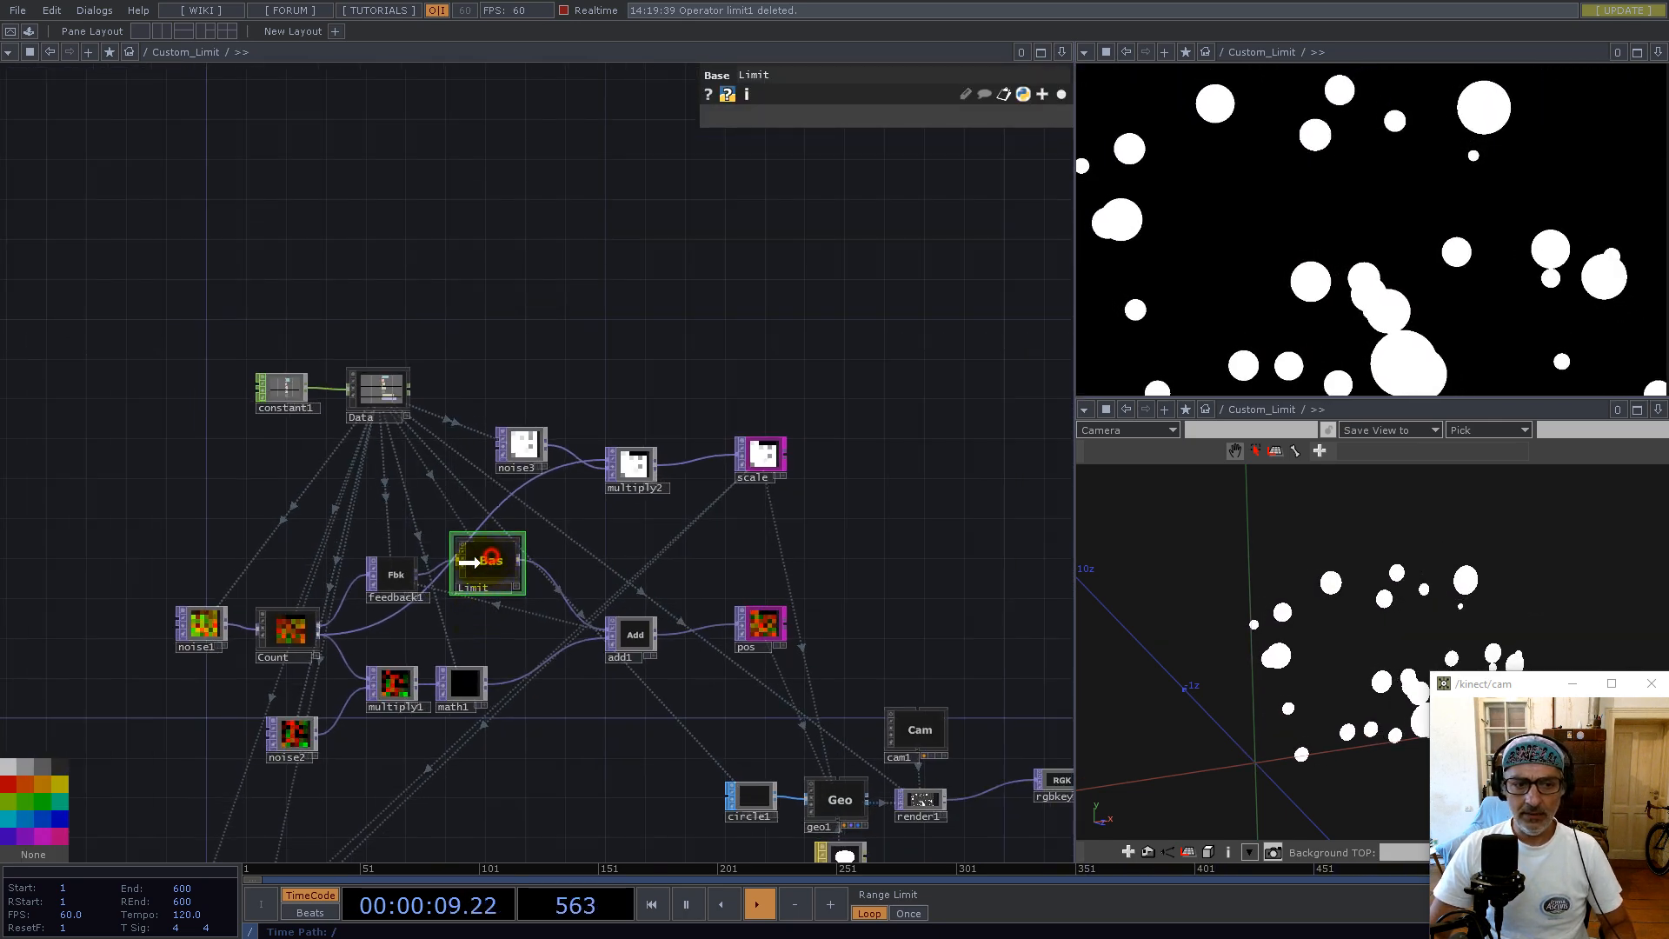
drag(585, 551, 697, 479)
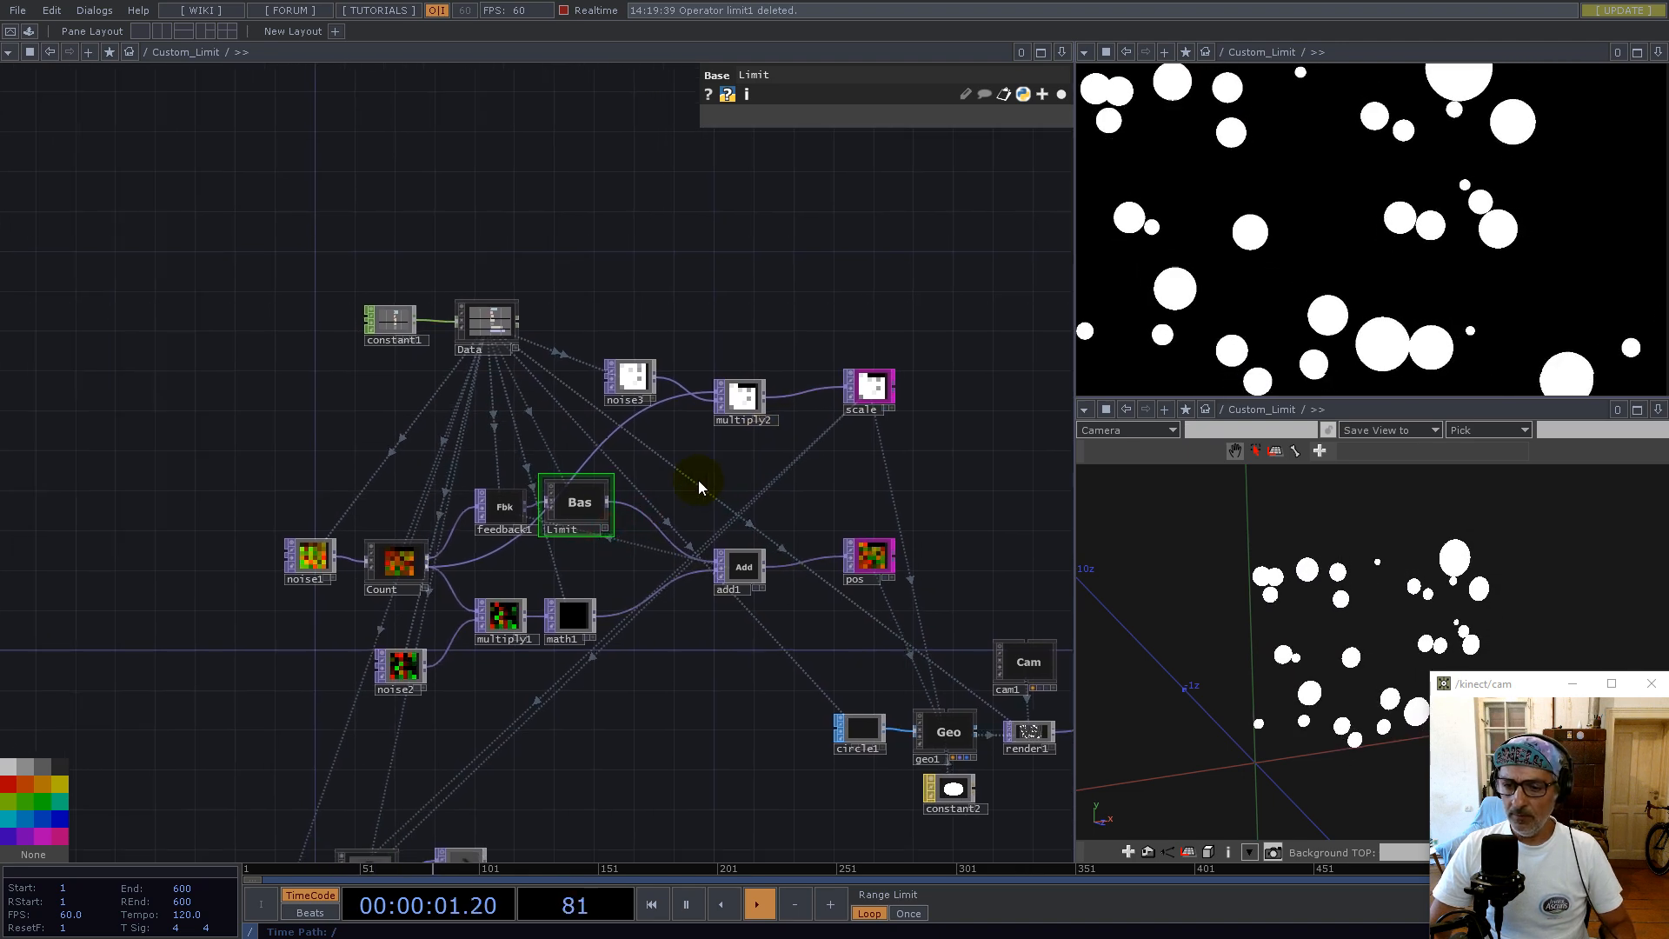
scroll(697, 480, up, 3)
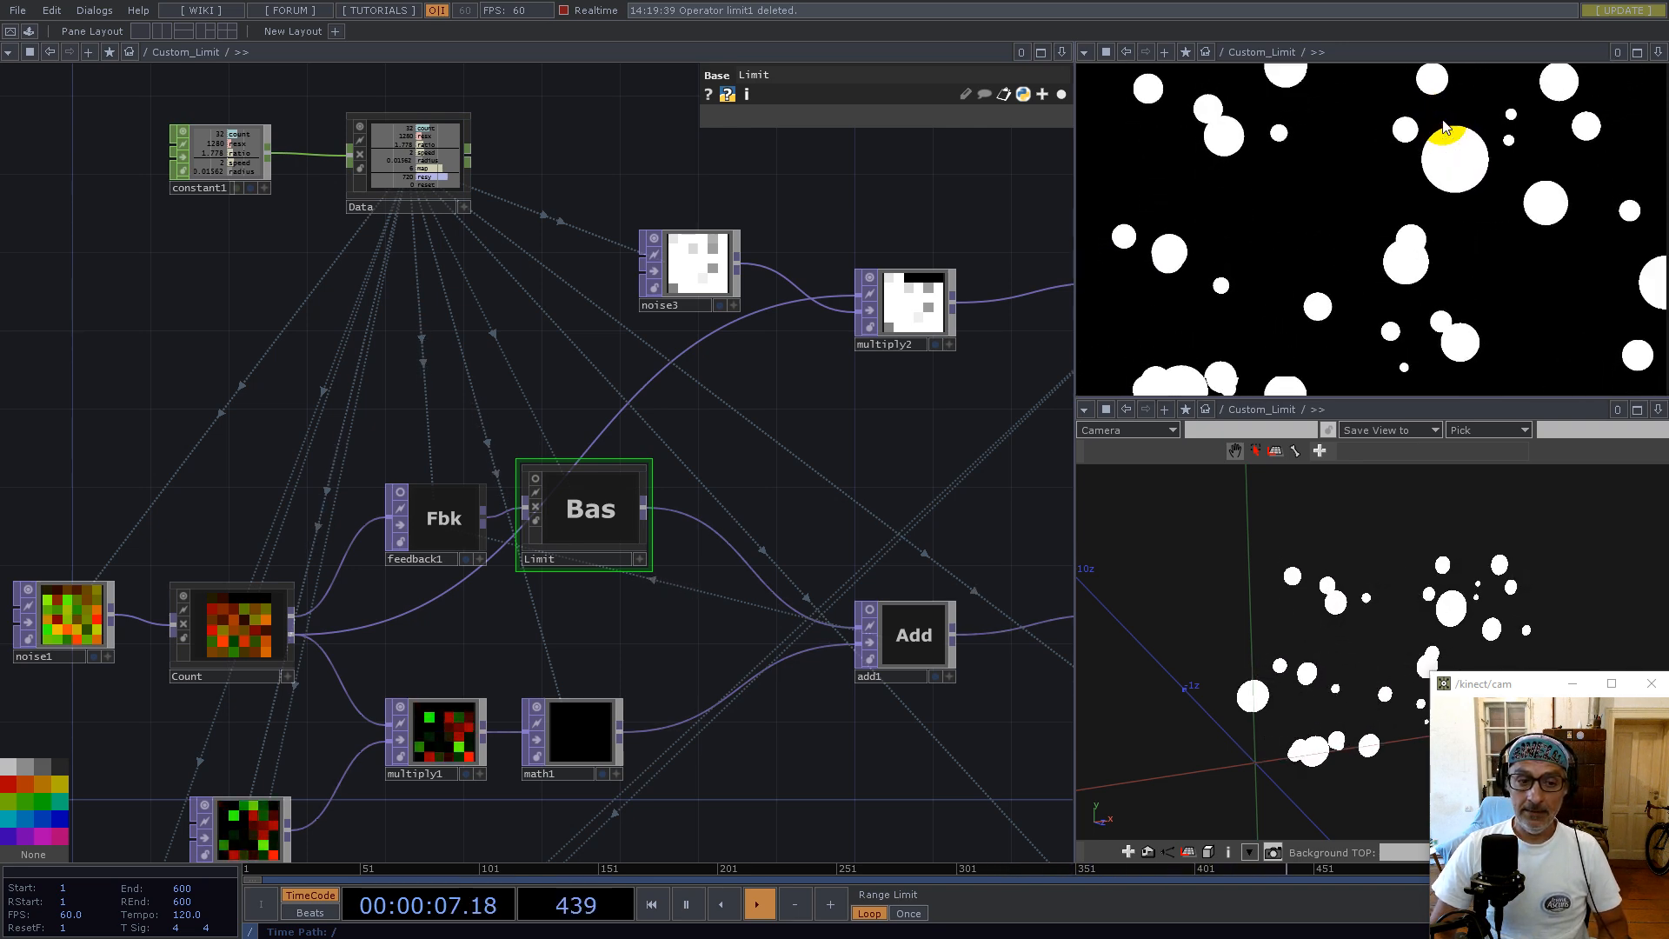
Inside the Limit component, set the minimum and maximum limit types of limit2 to Zig Zag and view the particles from another angle
click(601, 493)
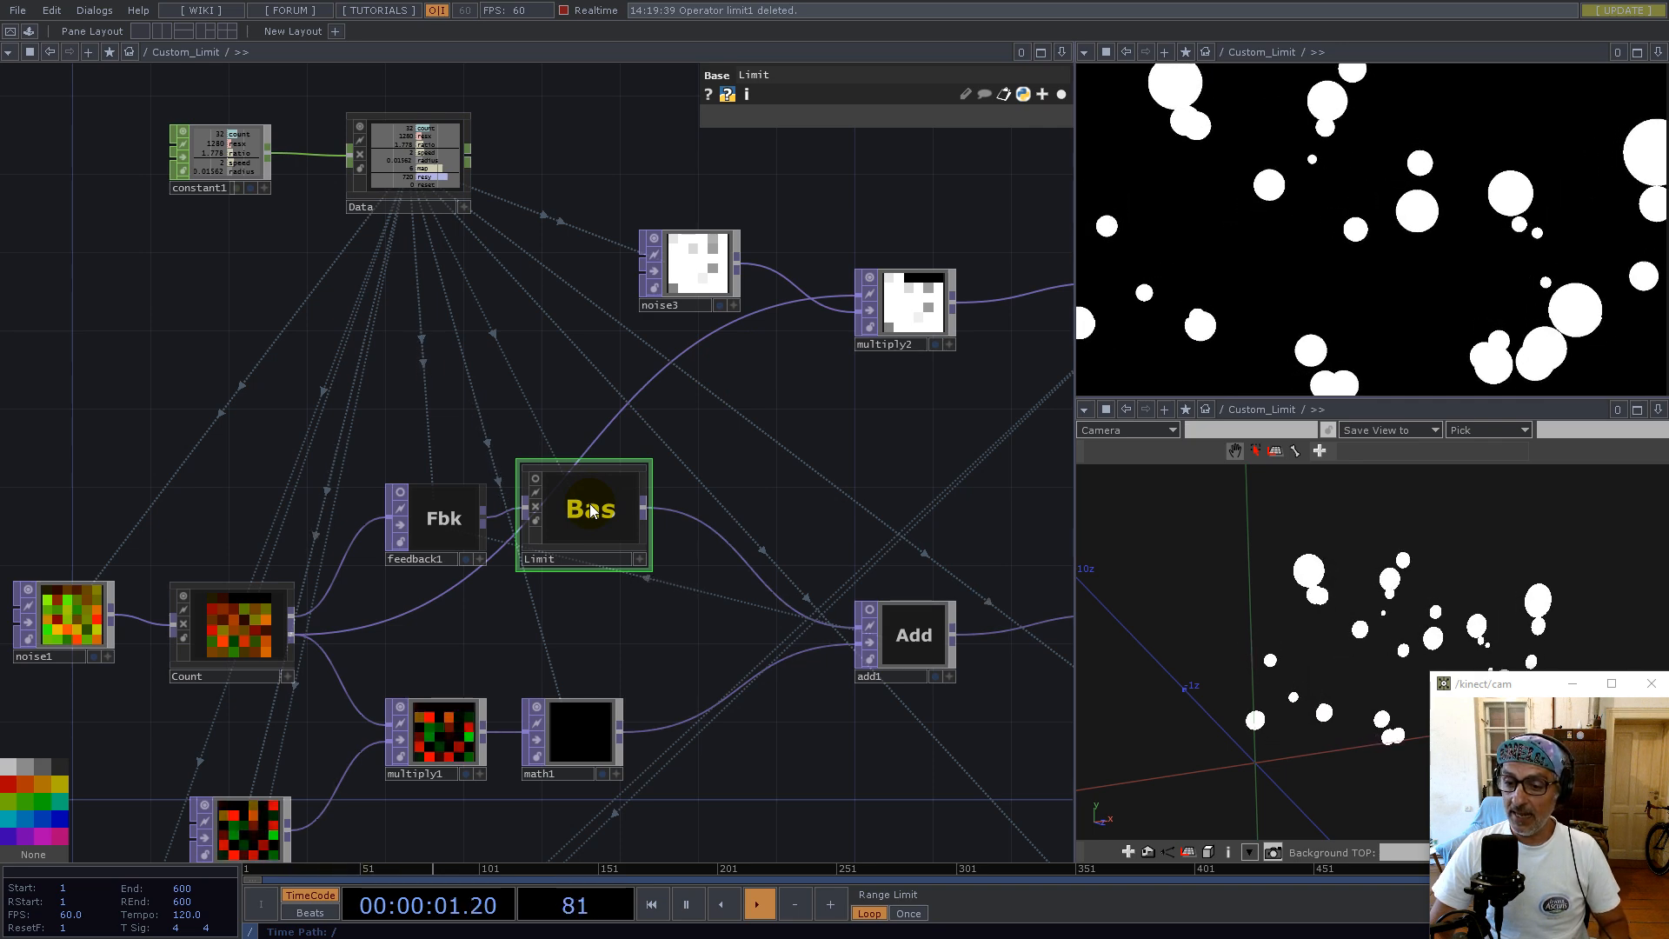
double_click(589, 507)
right_drag(197, 358, 328, 648)
click(873, 118)
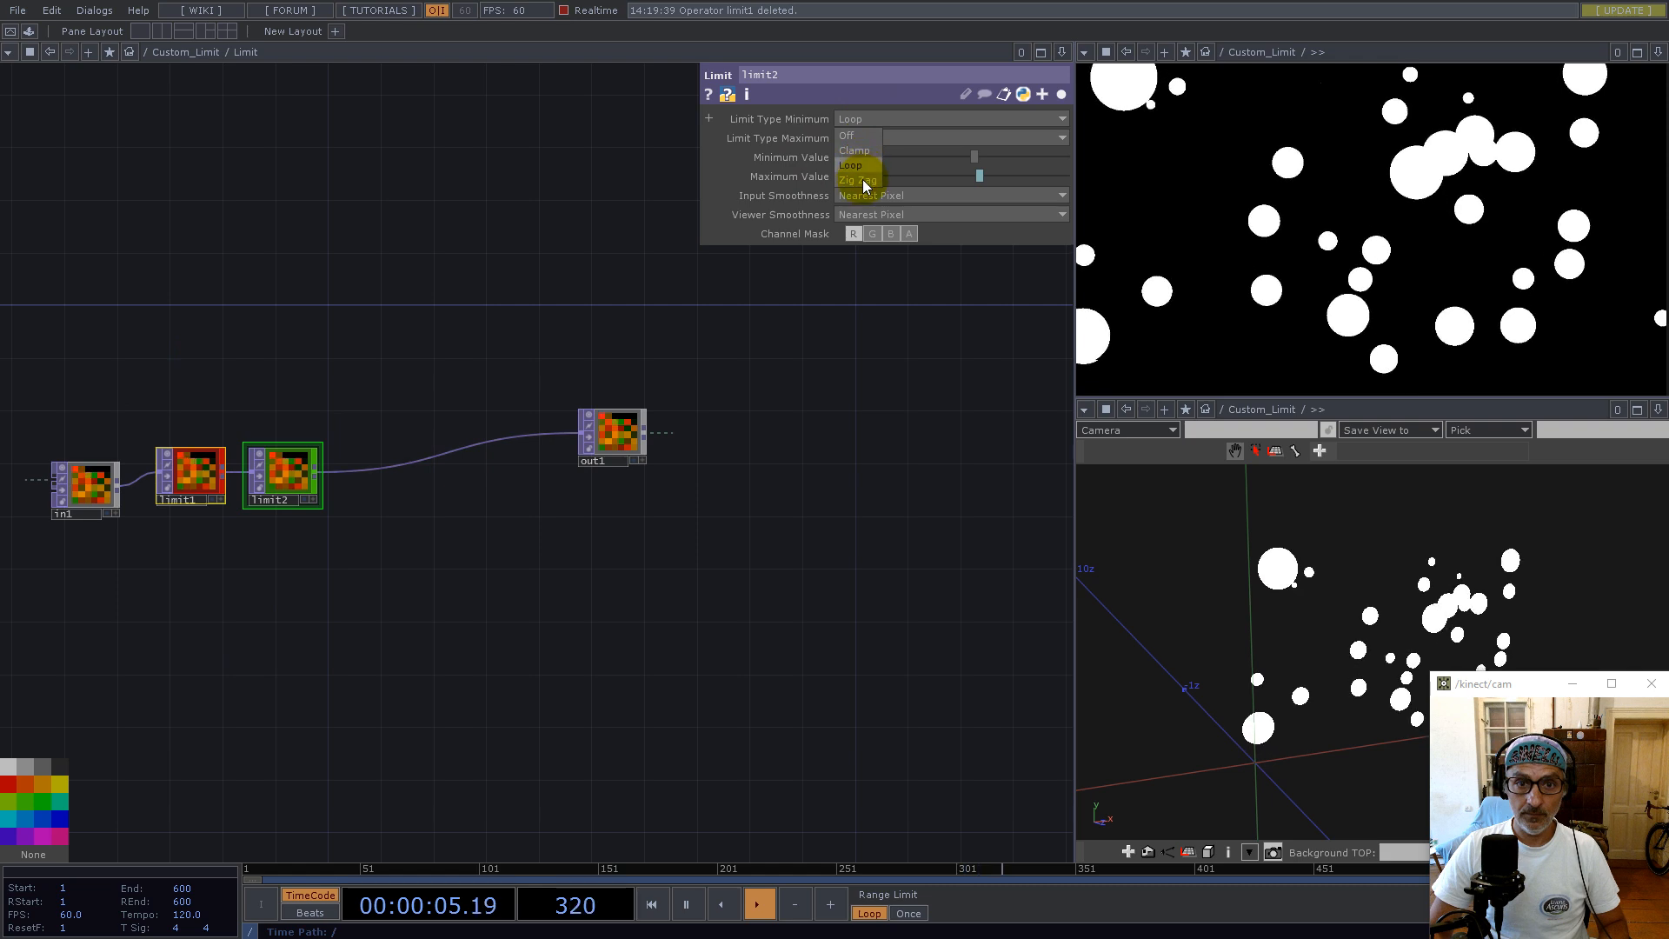
click(862, 179)
click(867, 137)
click(861, 199)
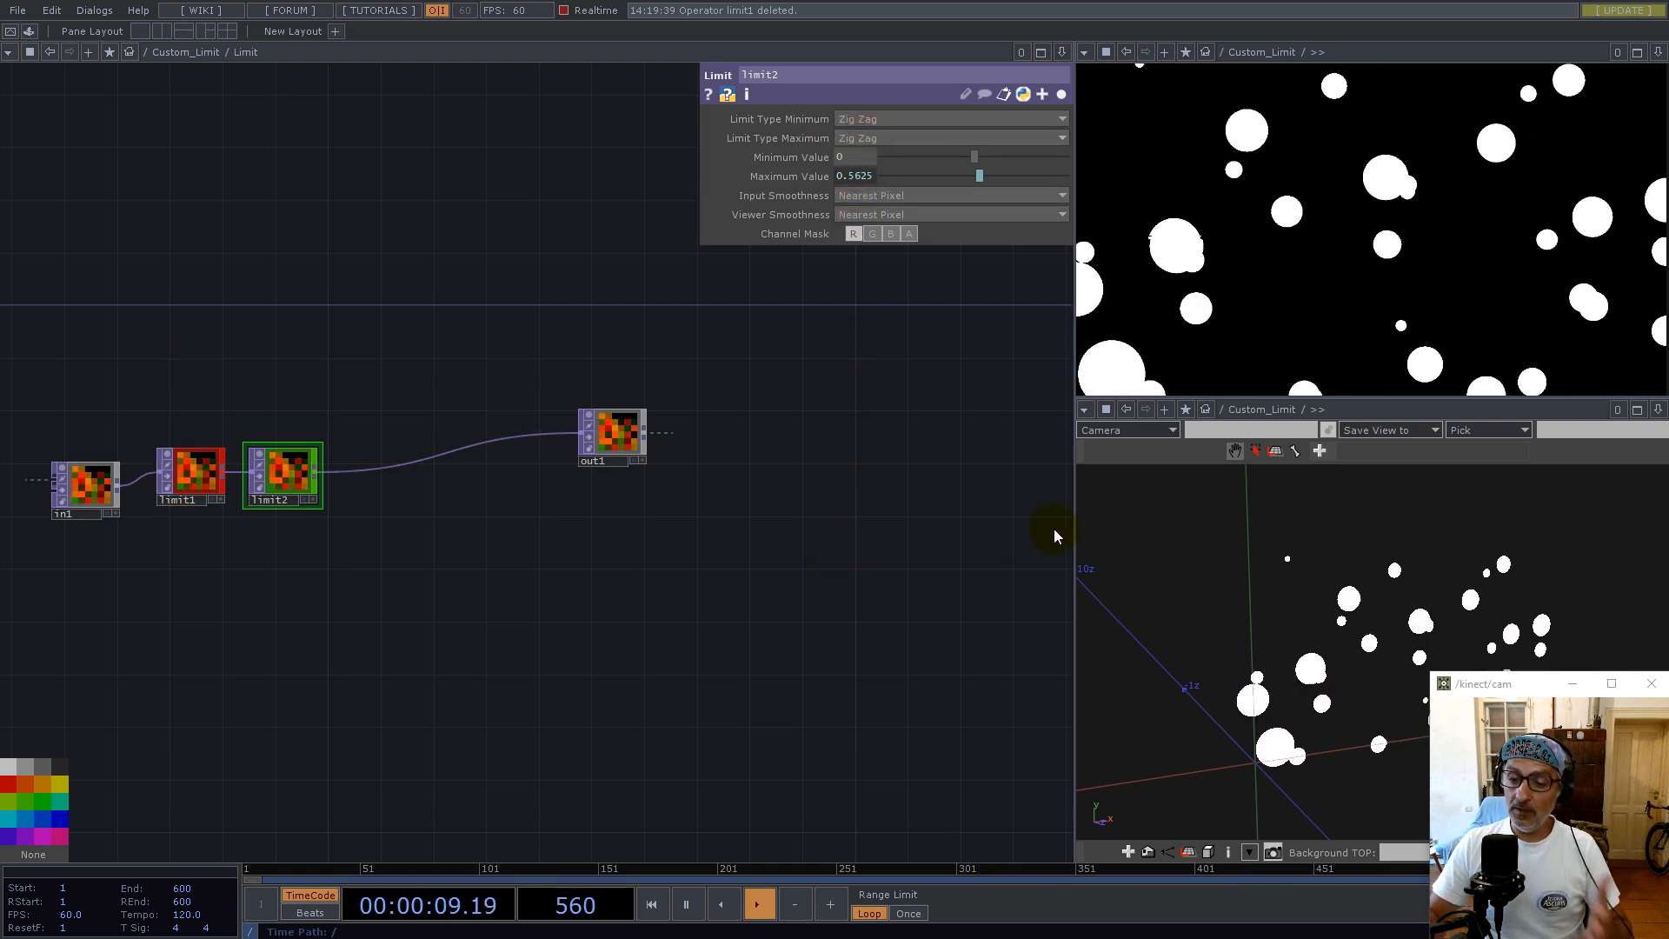
drag(1229, 559, 1344, 637)
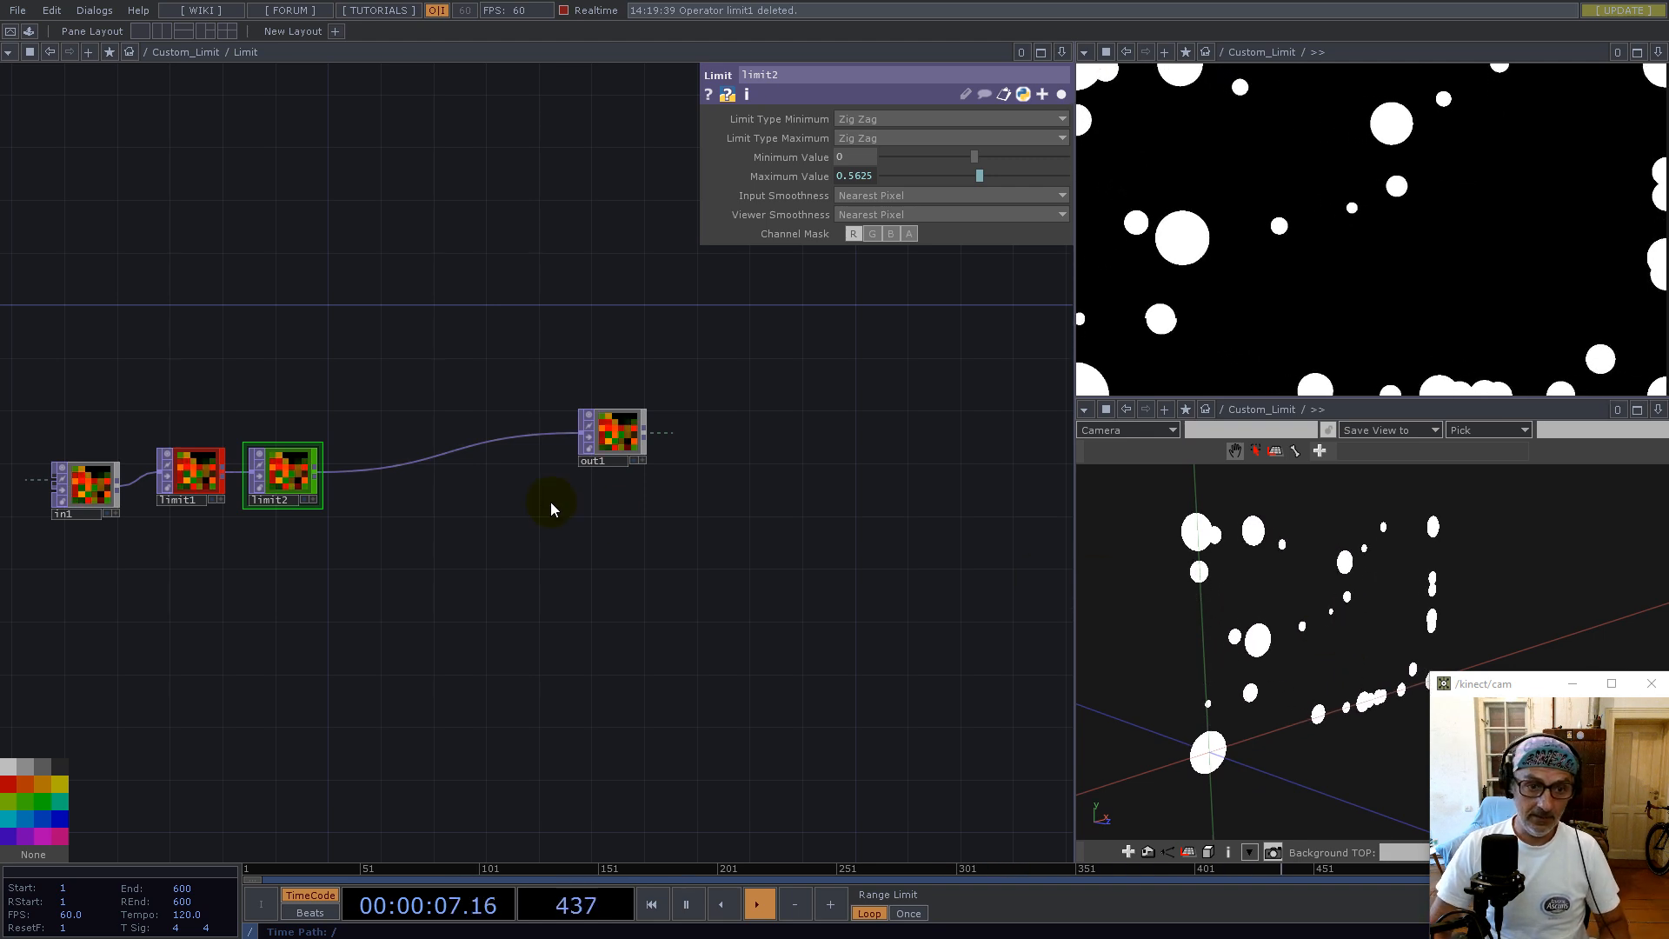
Set the minimum and maximum limit types of limit2 back to Loop and return to the parent network
scroll(551, 509, down, 2)
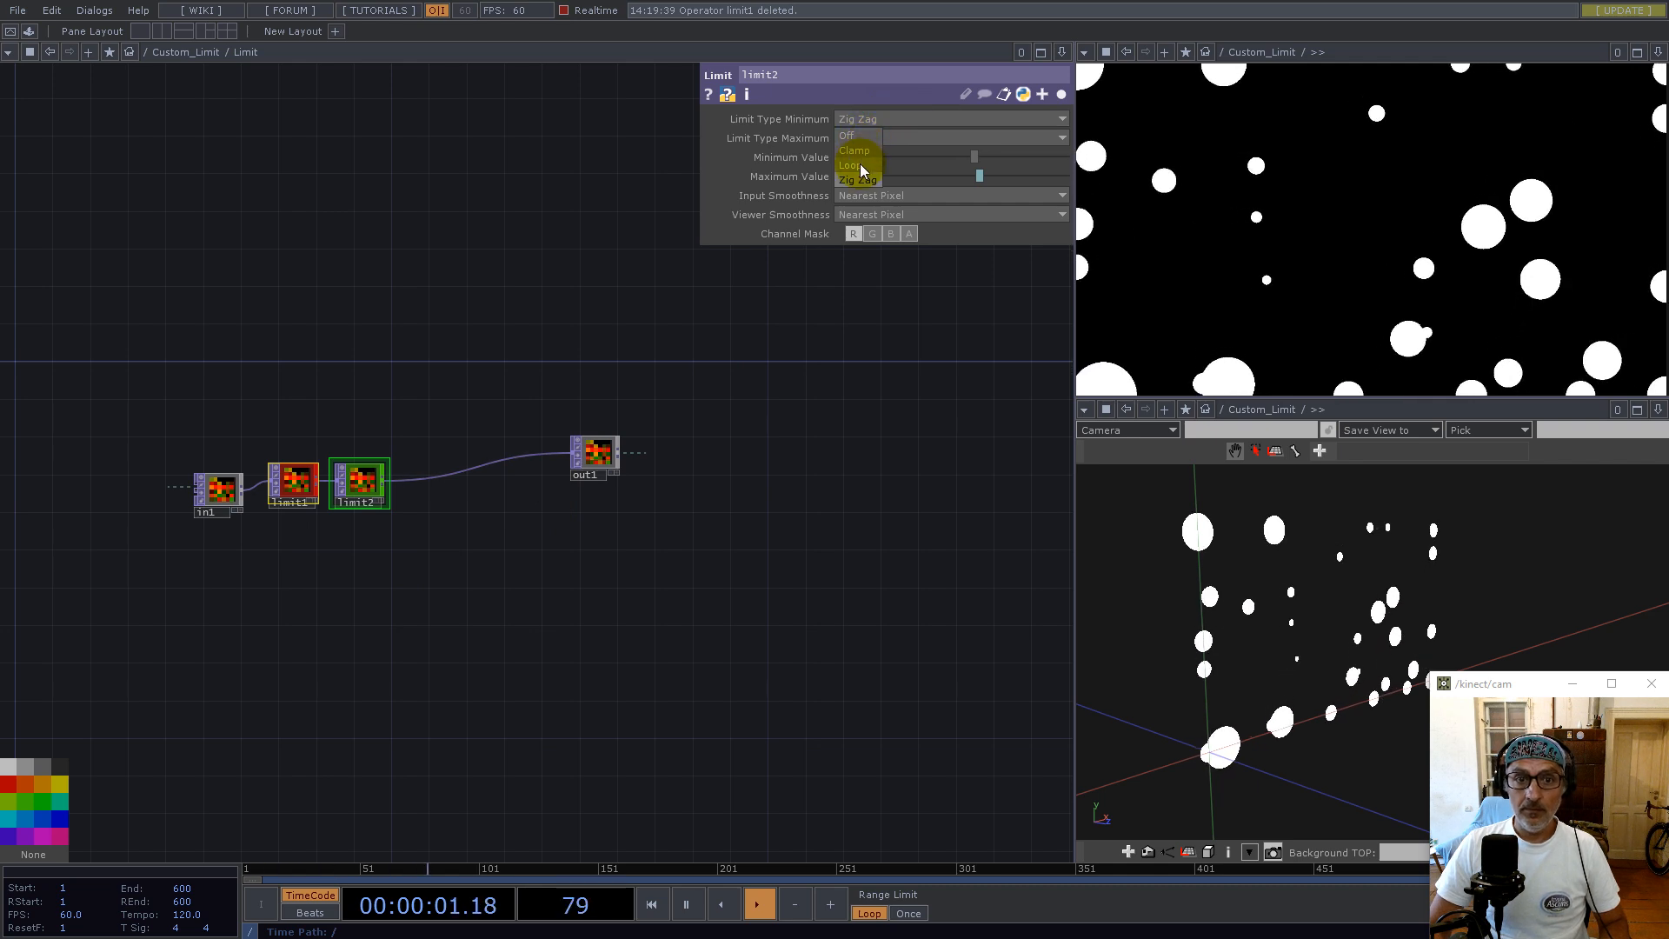
click(858, 165)
click(878, 139)
click(863, 181)
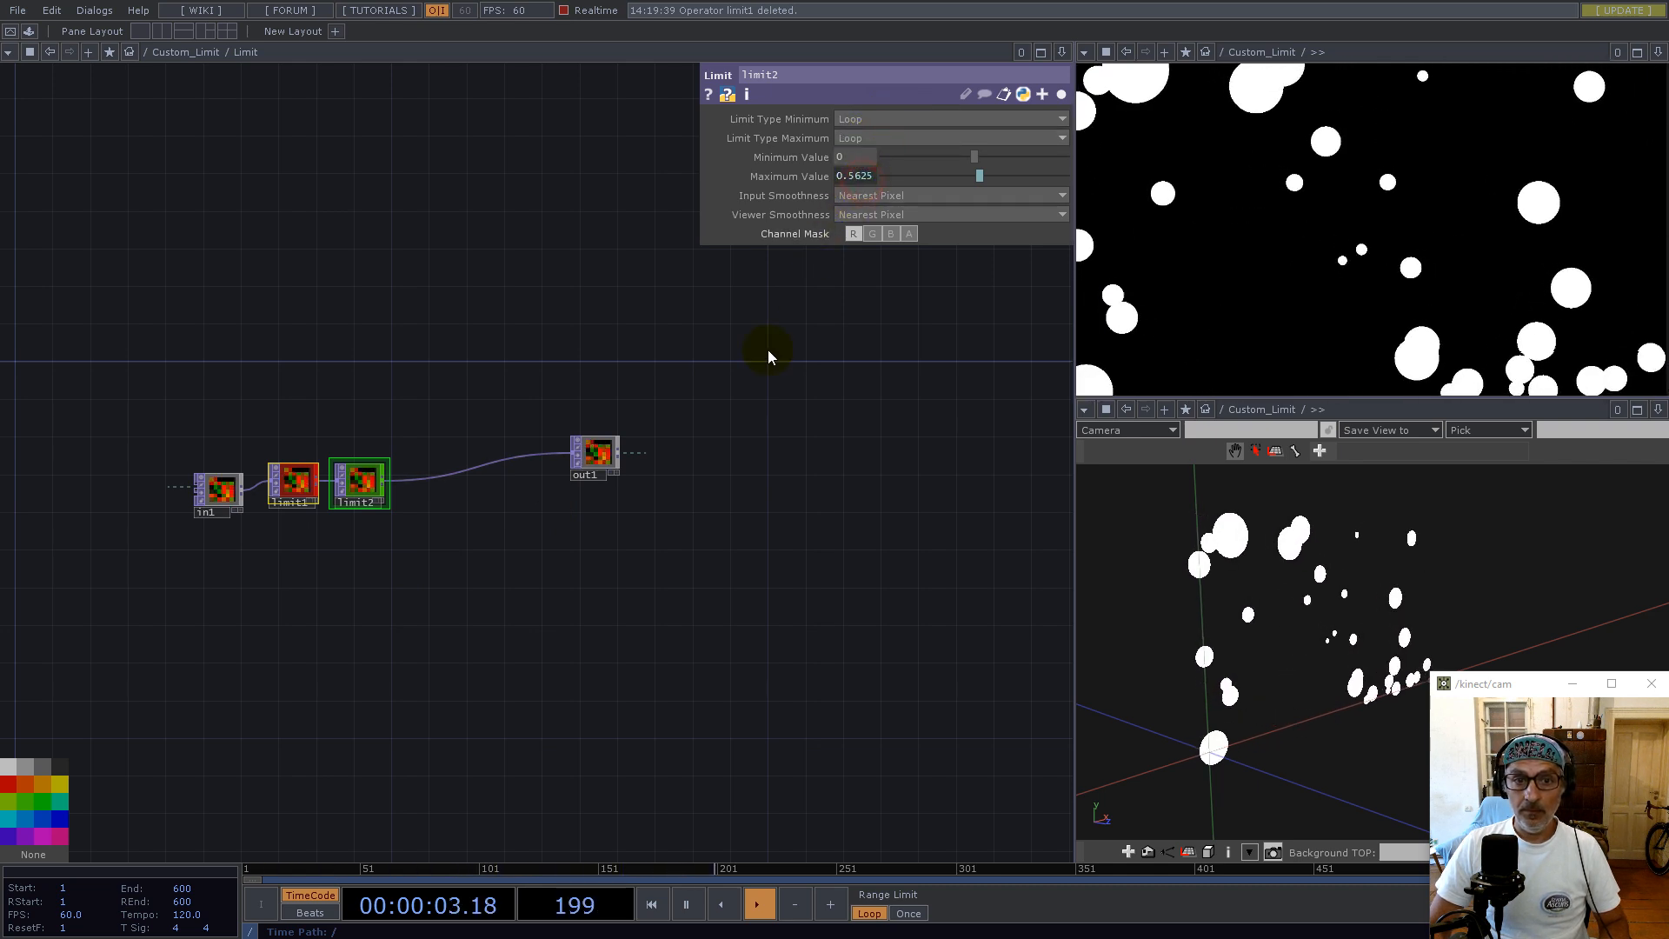
scroll(647, 642, down, 6)
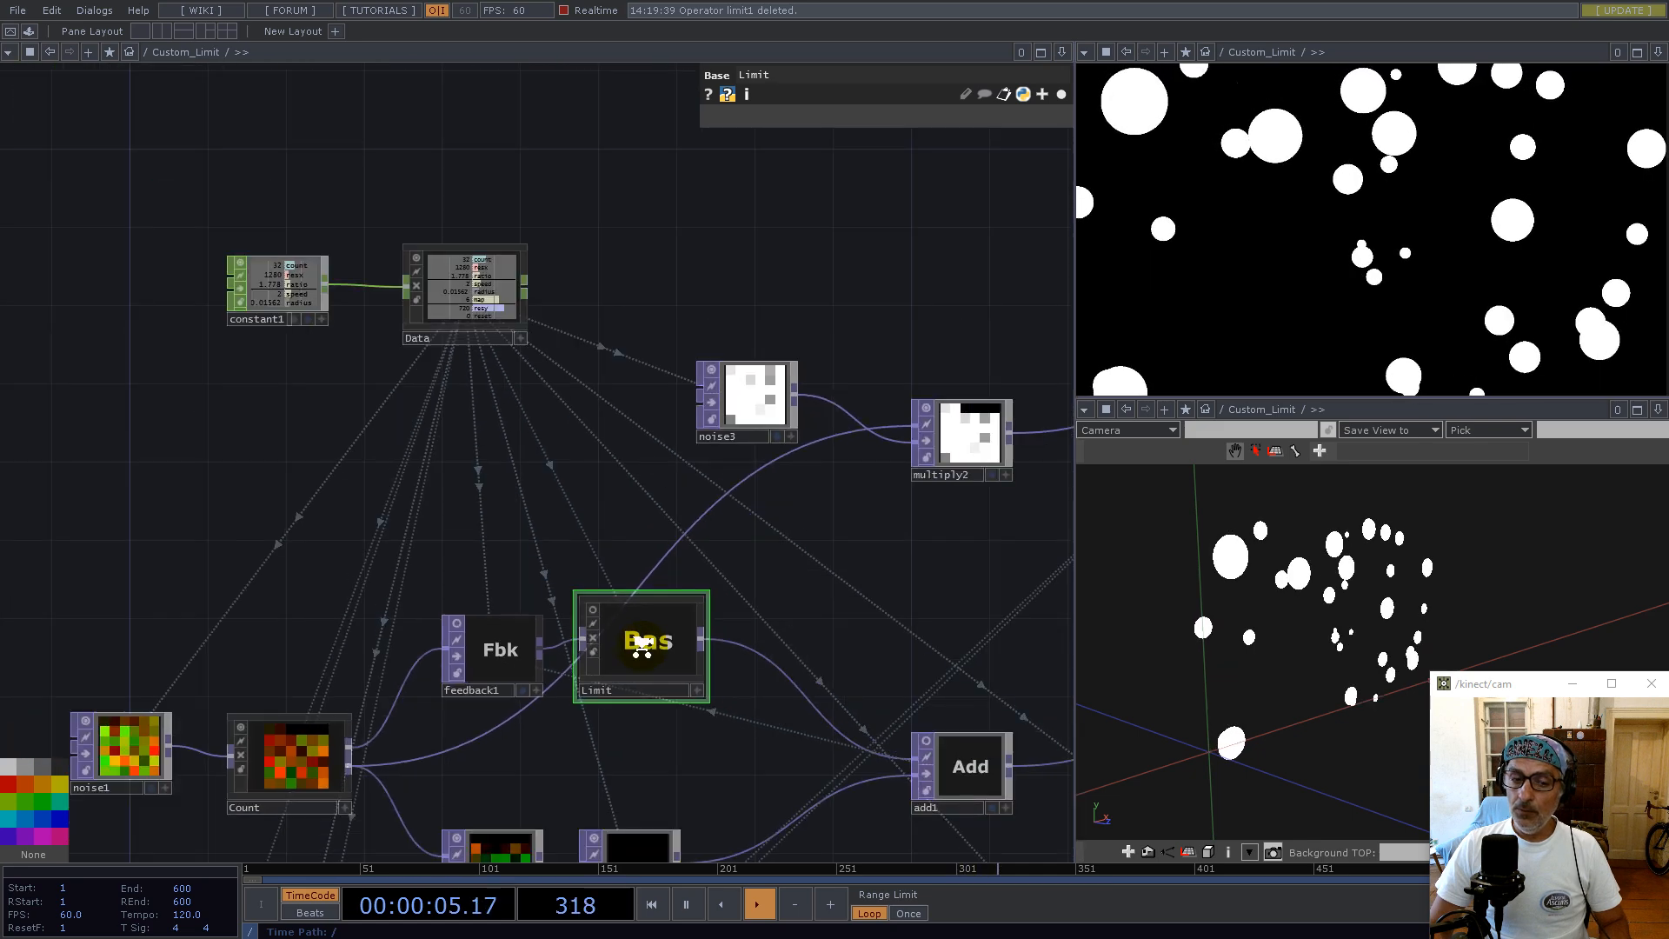
Examine the Limit component and the inactive Loop and ZigZag components with their add2 and multiply3 nodes
scroll(640, 645, up, 3)
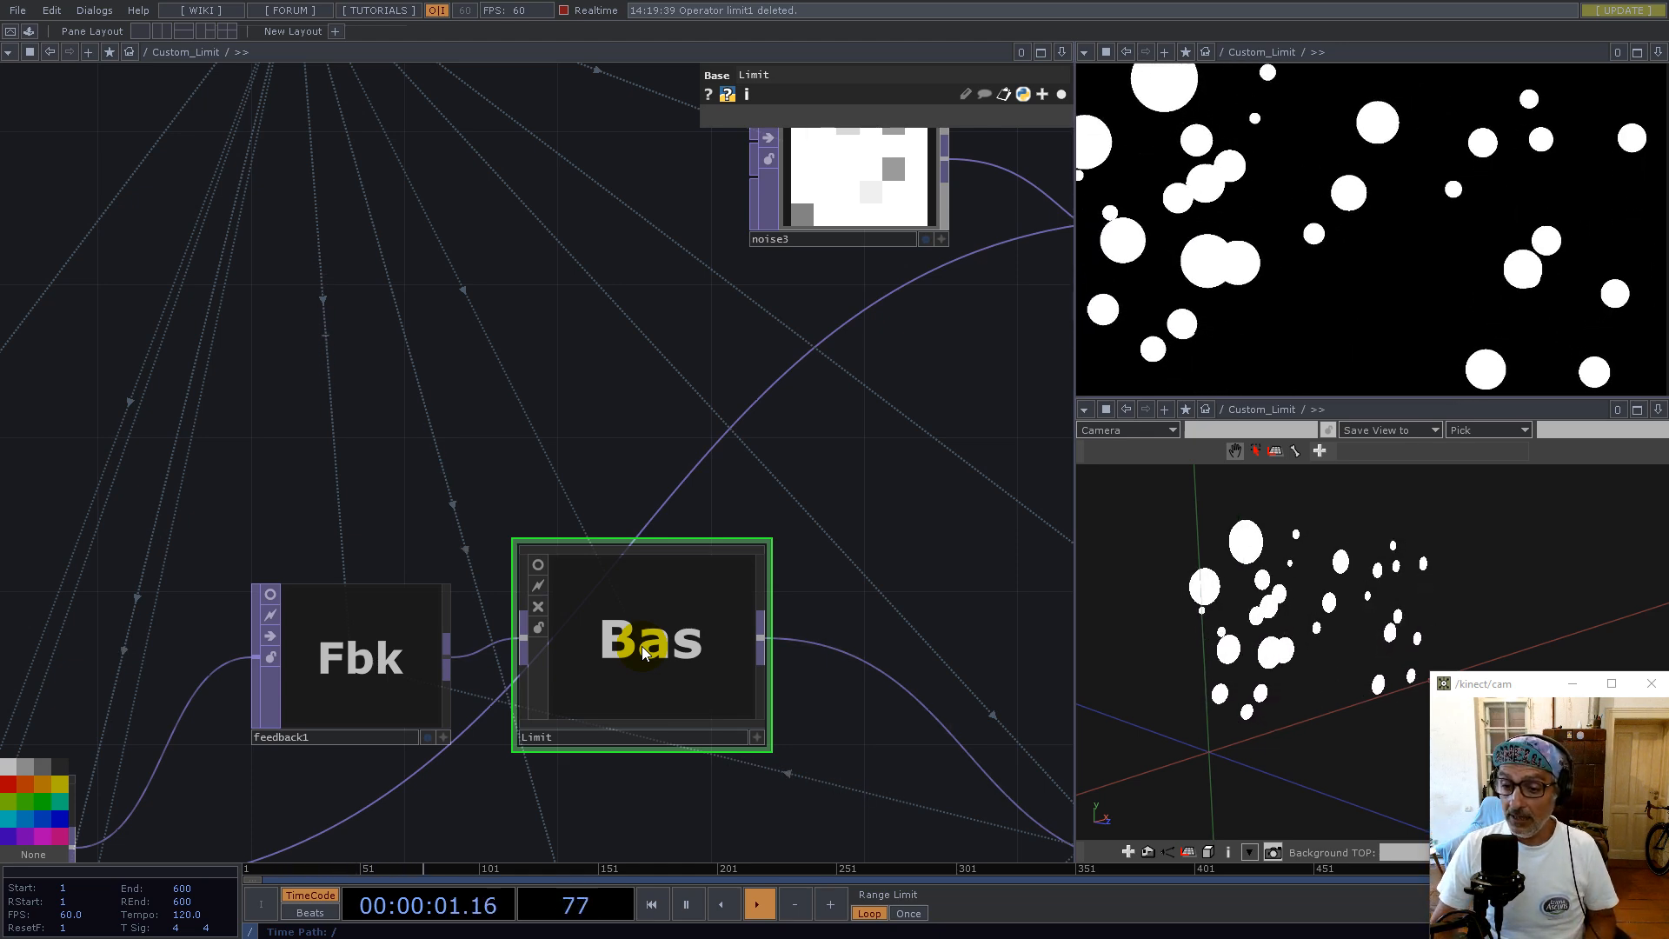
scroll(618, 495, down, 5)
scroll(721, 466, down, 4)
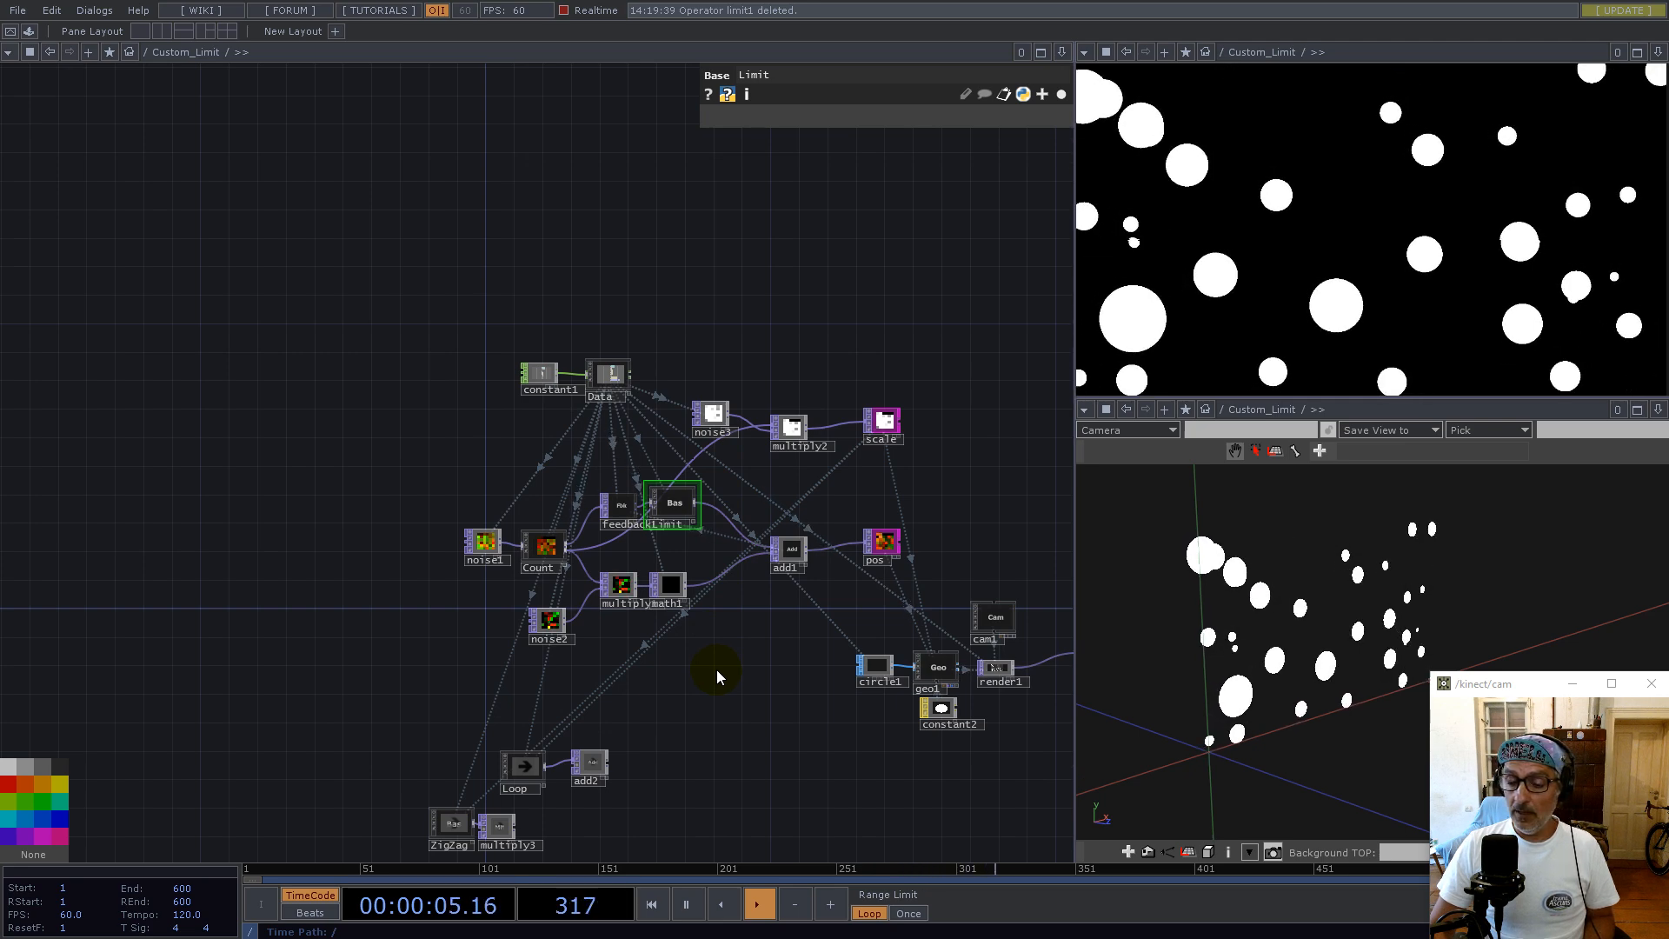
scroll(570, 808, up, 4)
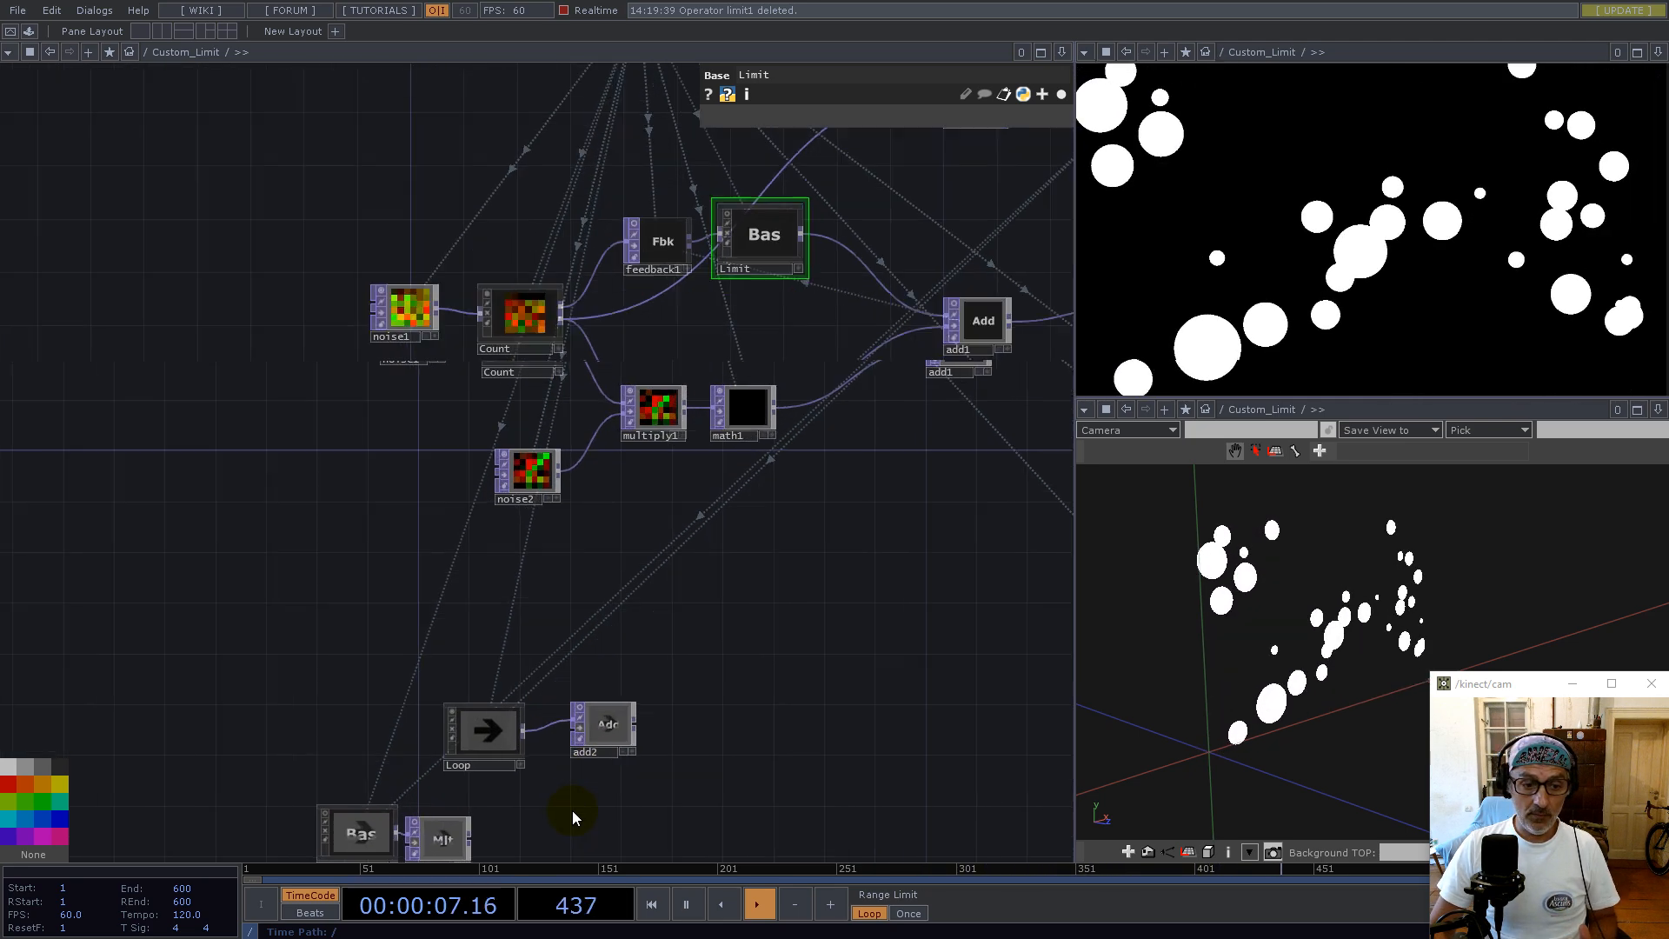
scroll(466, 762, up, 5)
drag(514, 520, 506, 288)
scroll(145, 772, up, 3)
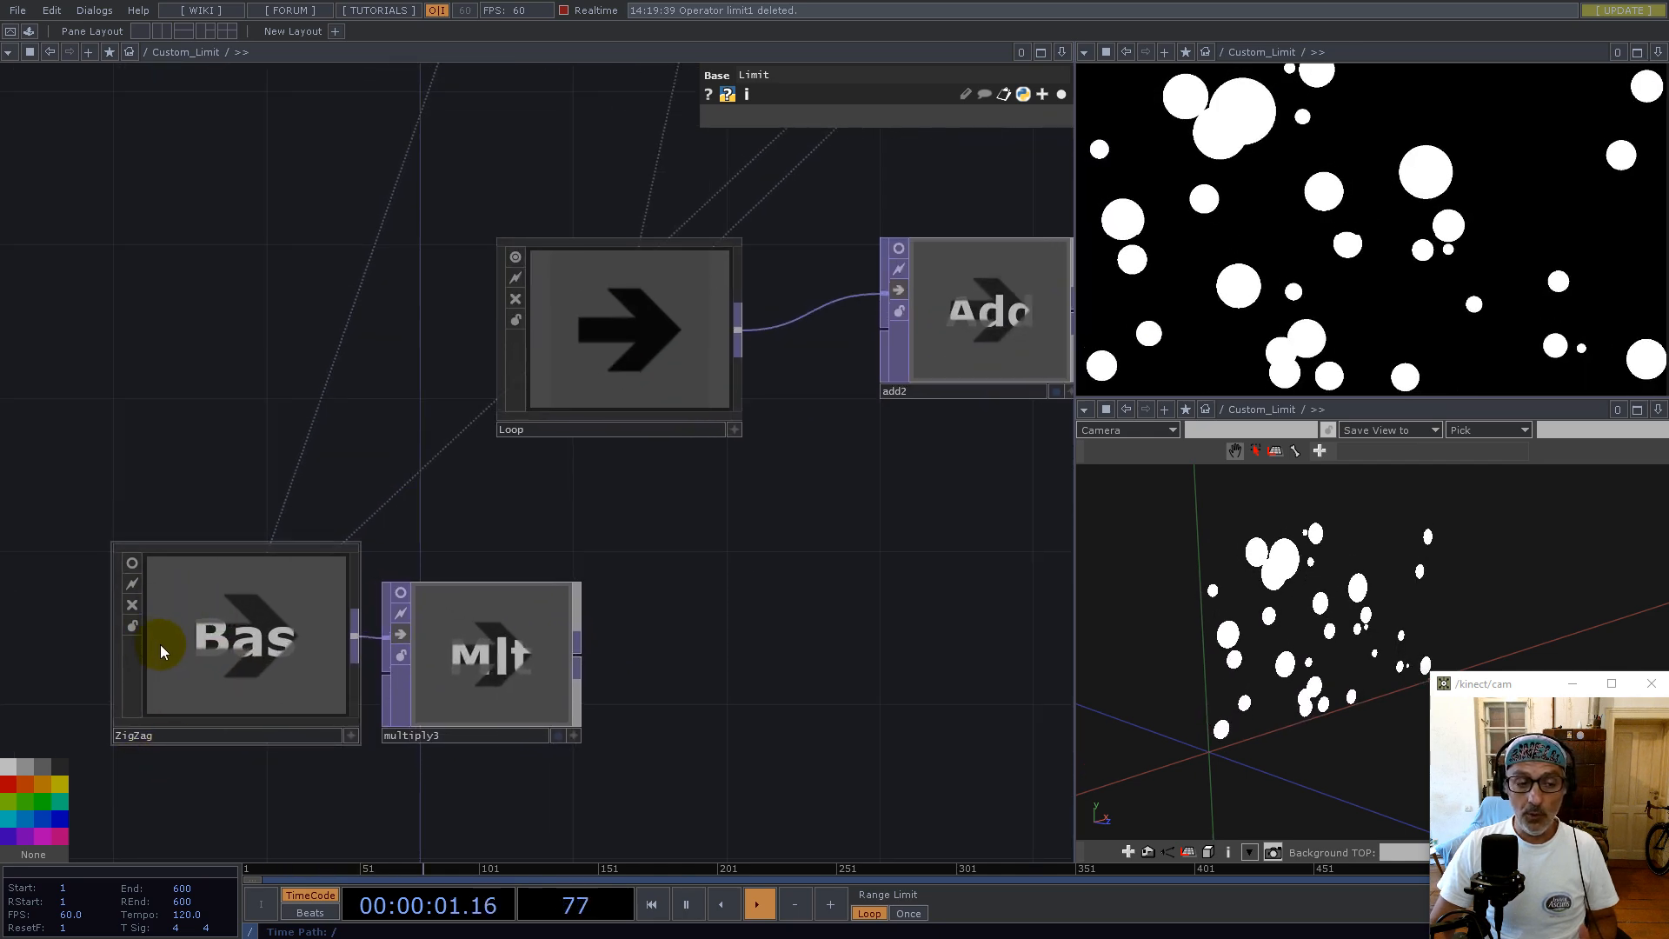
scroll(320, 580, down, 7)
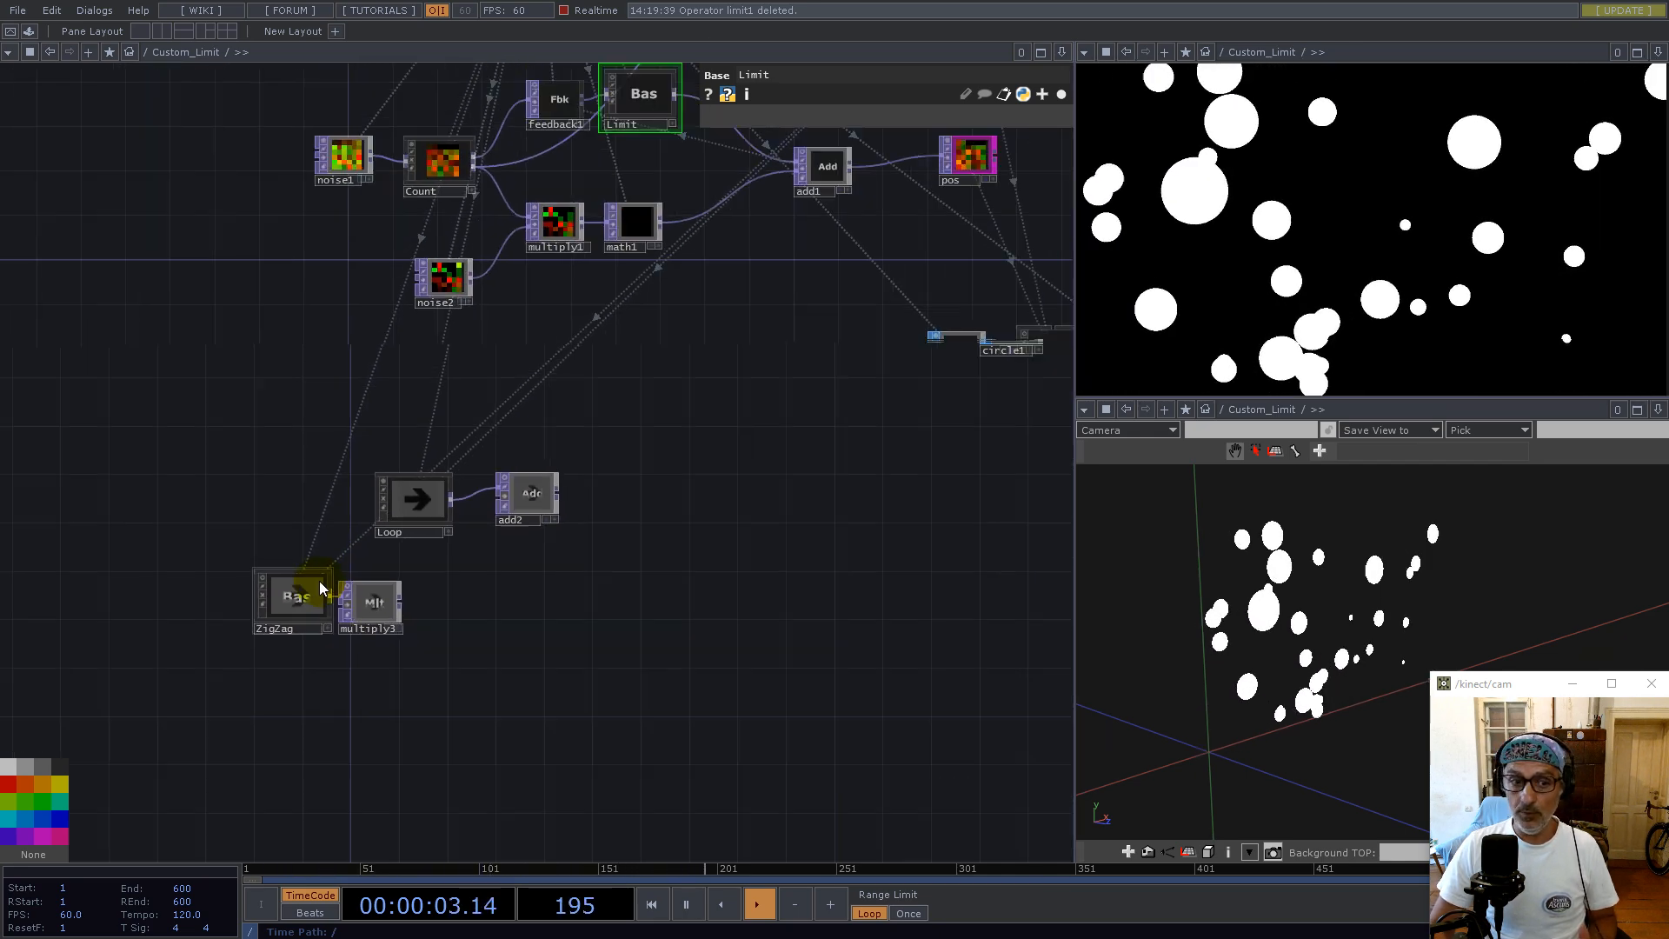
drag(487, 397, 348, 595)
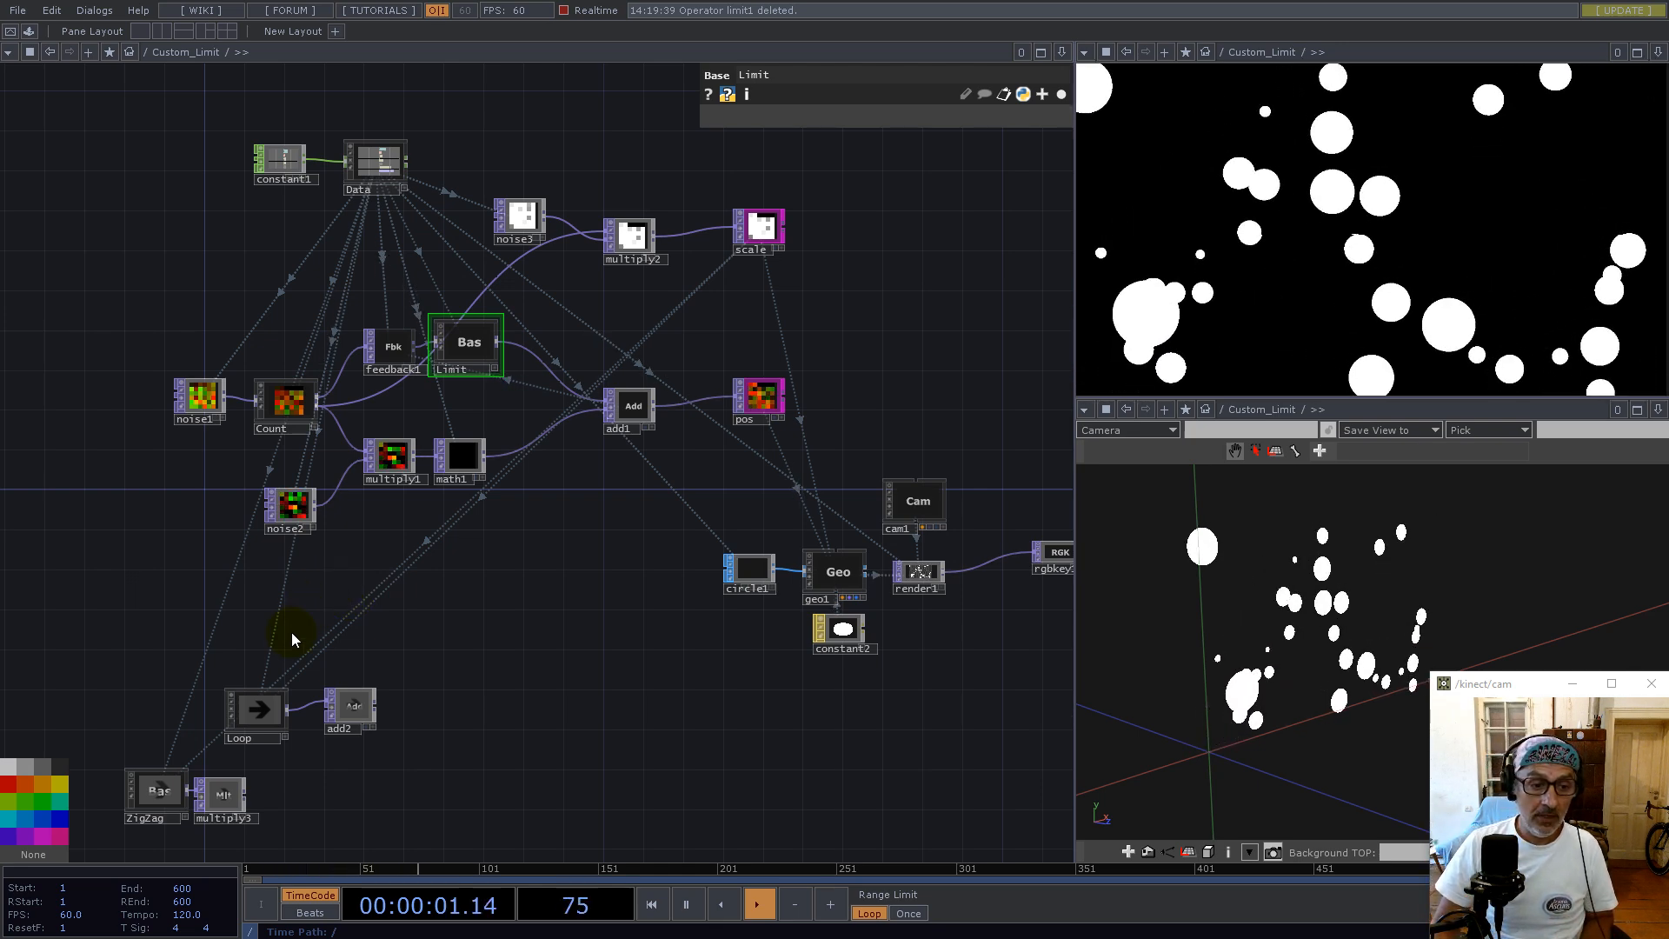
Move the Loop component and its add2 node up together, just below math1
right_drag(228, 664, 355, 739)
mouse_move(342, 703)
mouse_down()
mouse_move(537, 551)
mouse_move(526, 526)
mouse_up()
scroll(524, 513, up, 5)
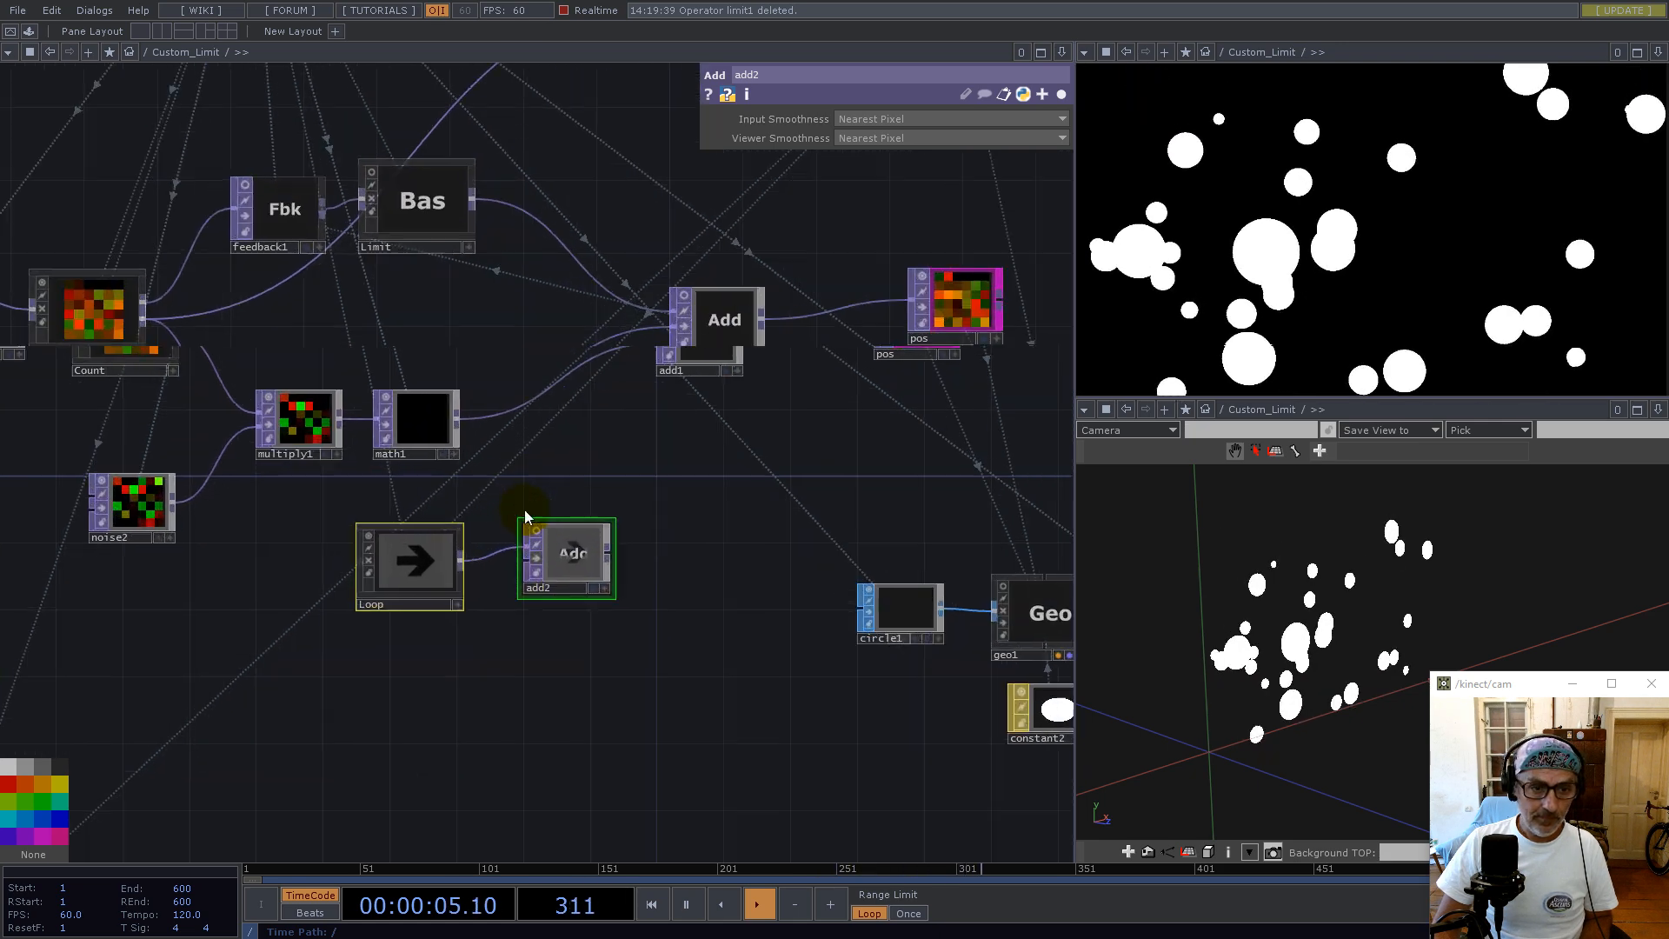
drag(592, 421, 736, 536)
Wire feedback1 directly into add1 and park the Limit component above feedback1 with its cooking turned off
click(451, 302)
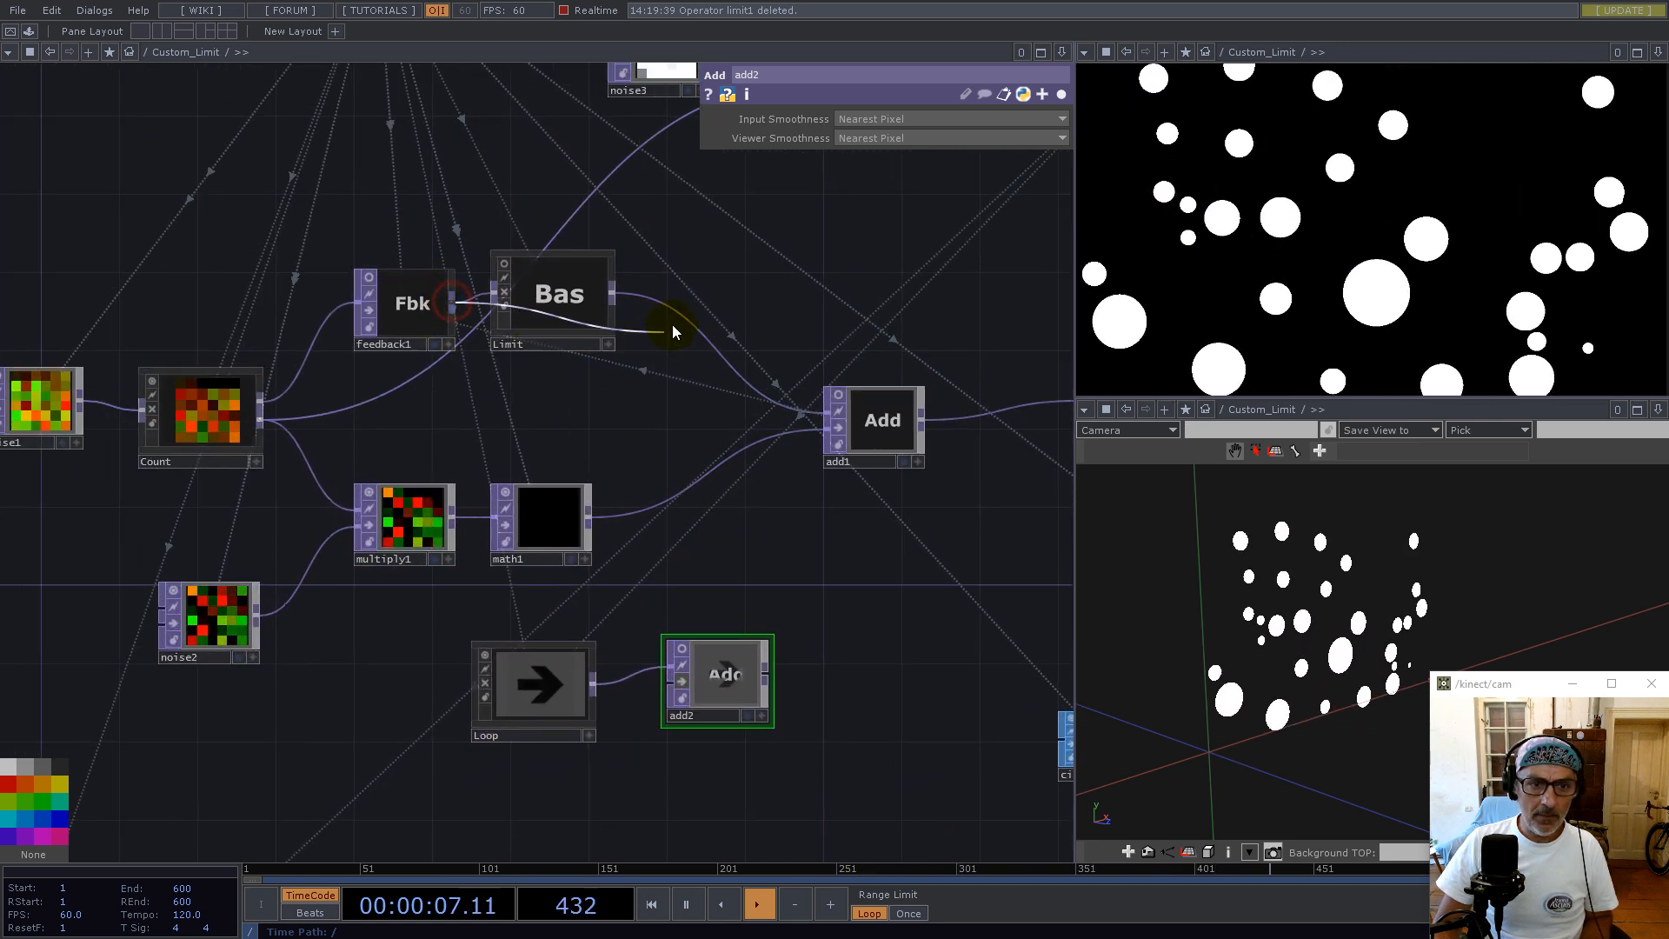
click(680, 318)
drag(581, 305, 443, 189)
click(367, 175)
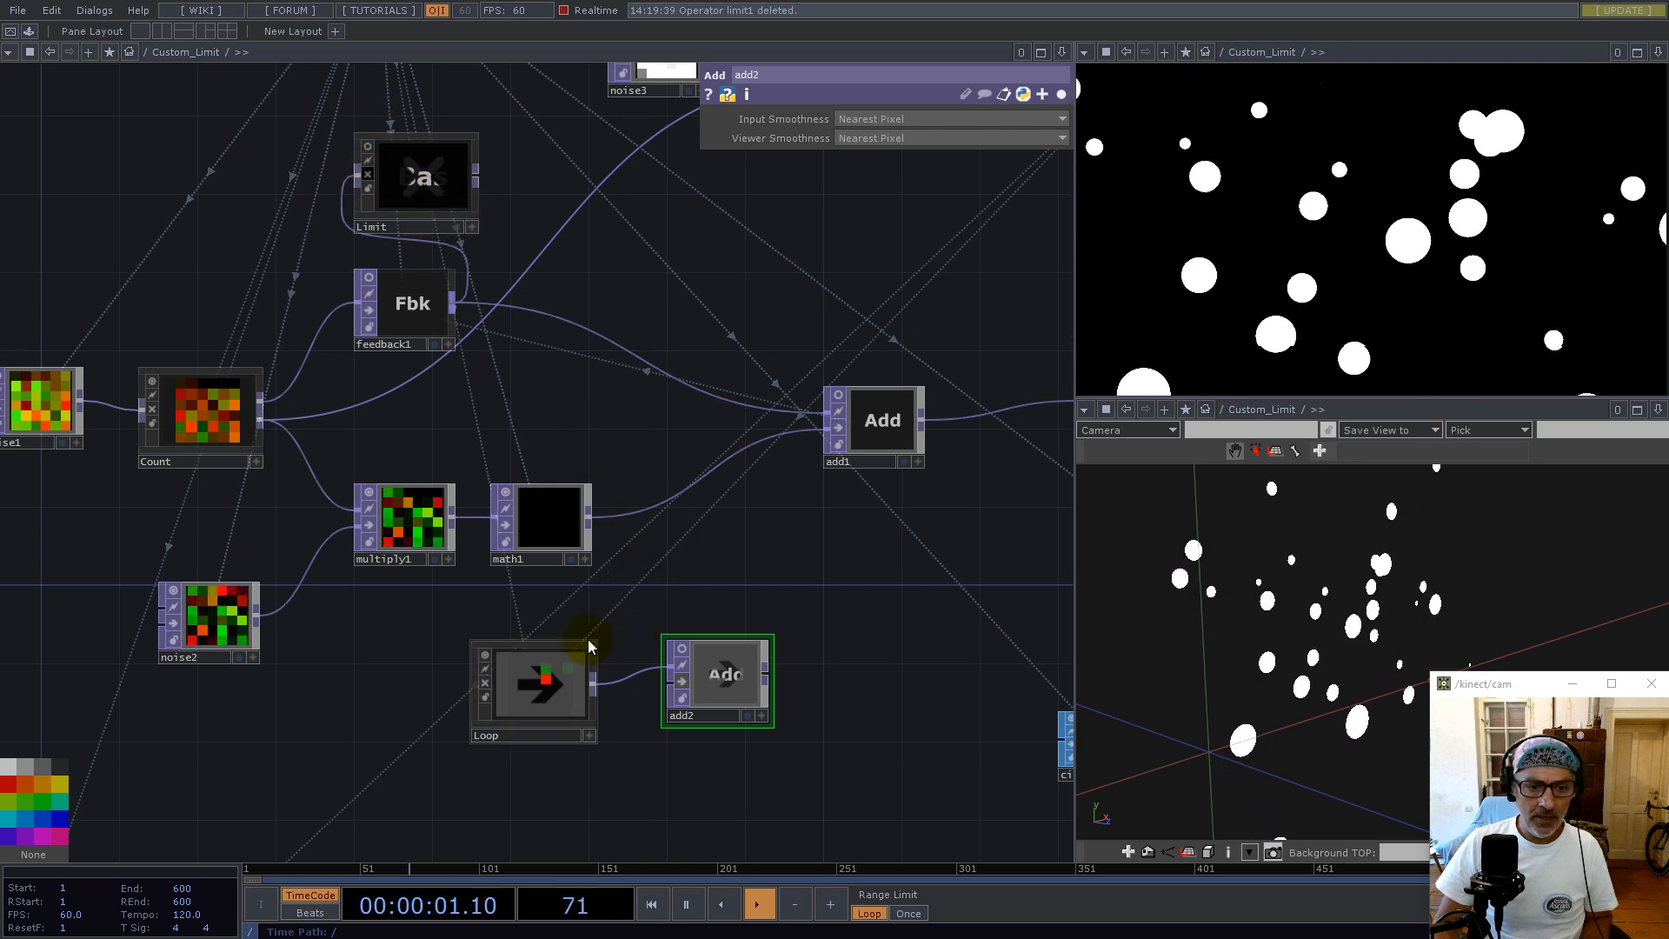
Take add2 out of bypass and insert it between math1 and add1, so it combines math1 with the Loop output
click(682, 681)
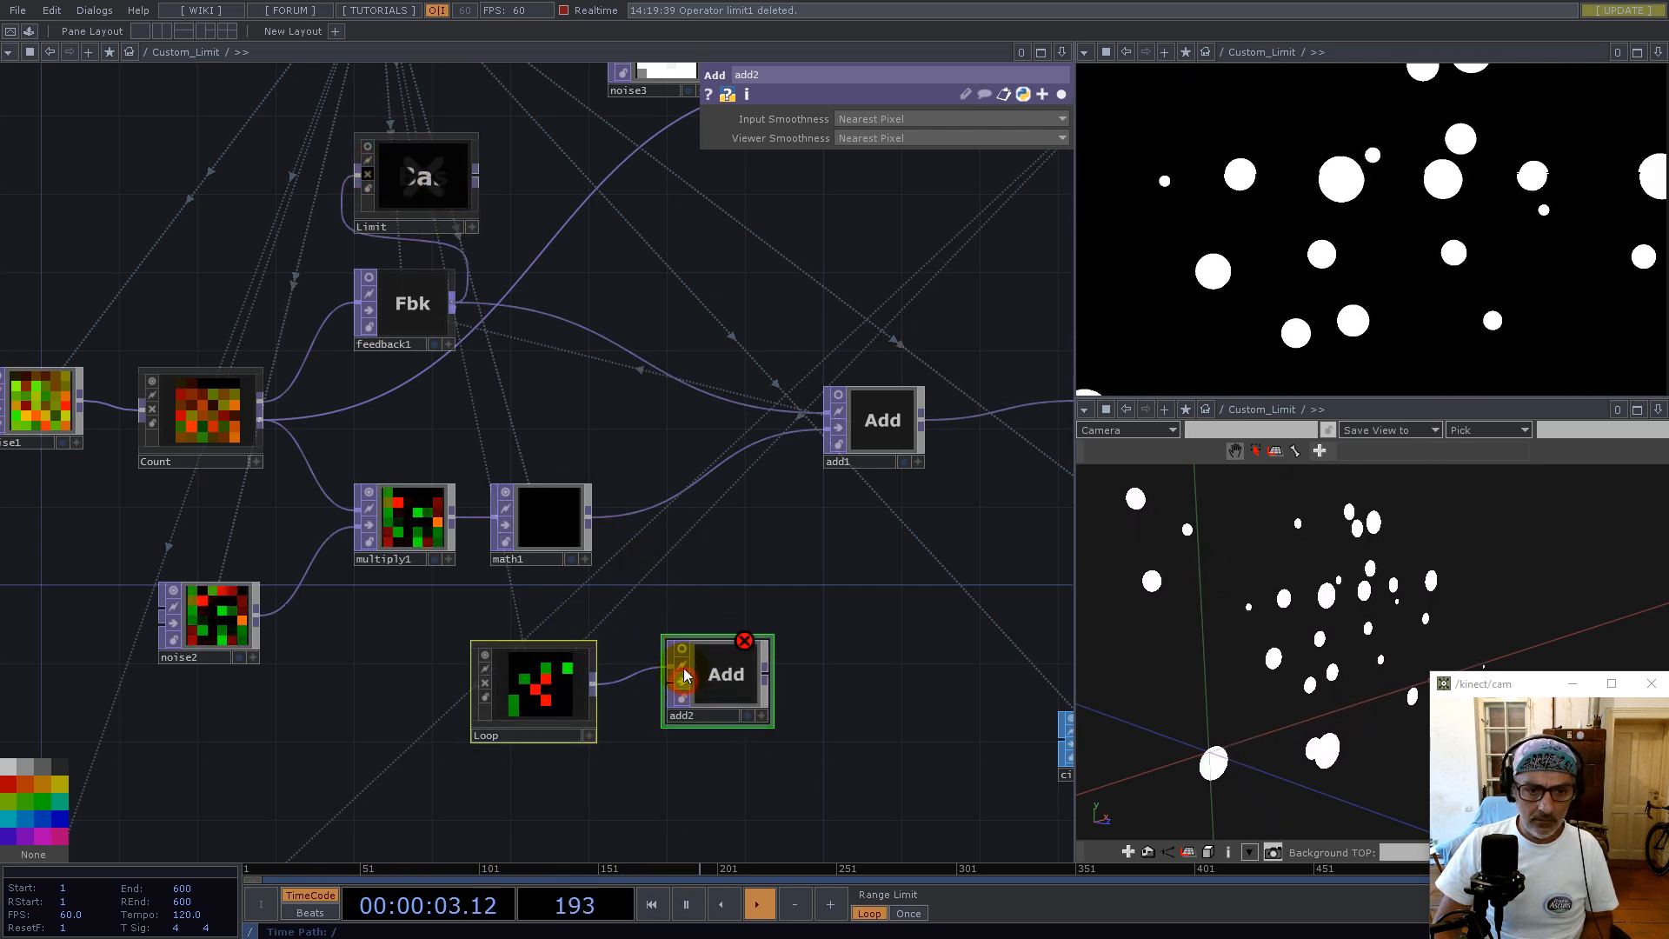
drag(590, 517, 669, 681)
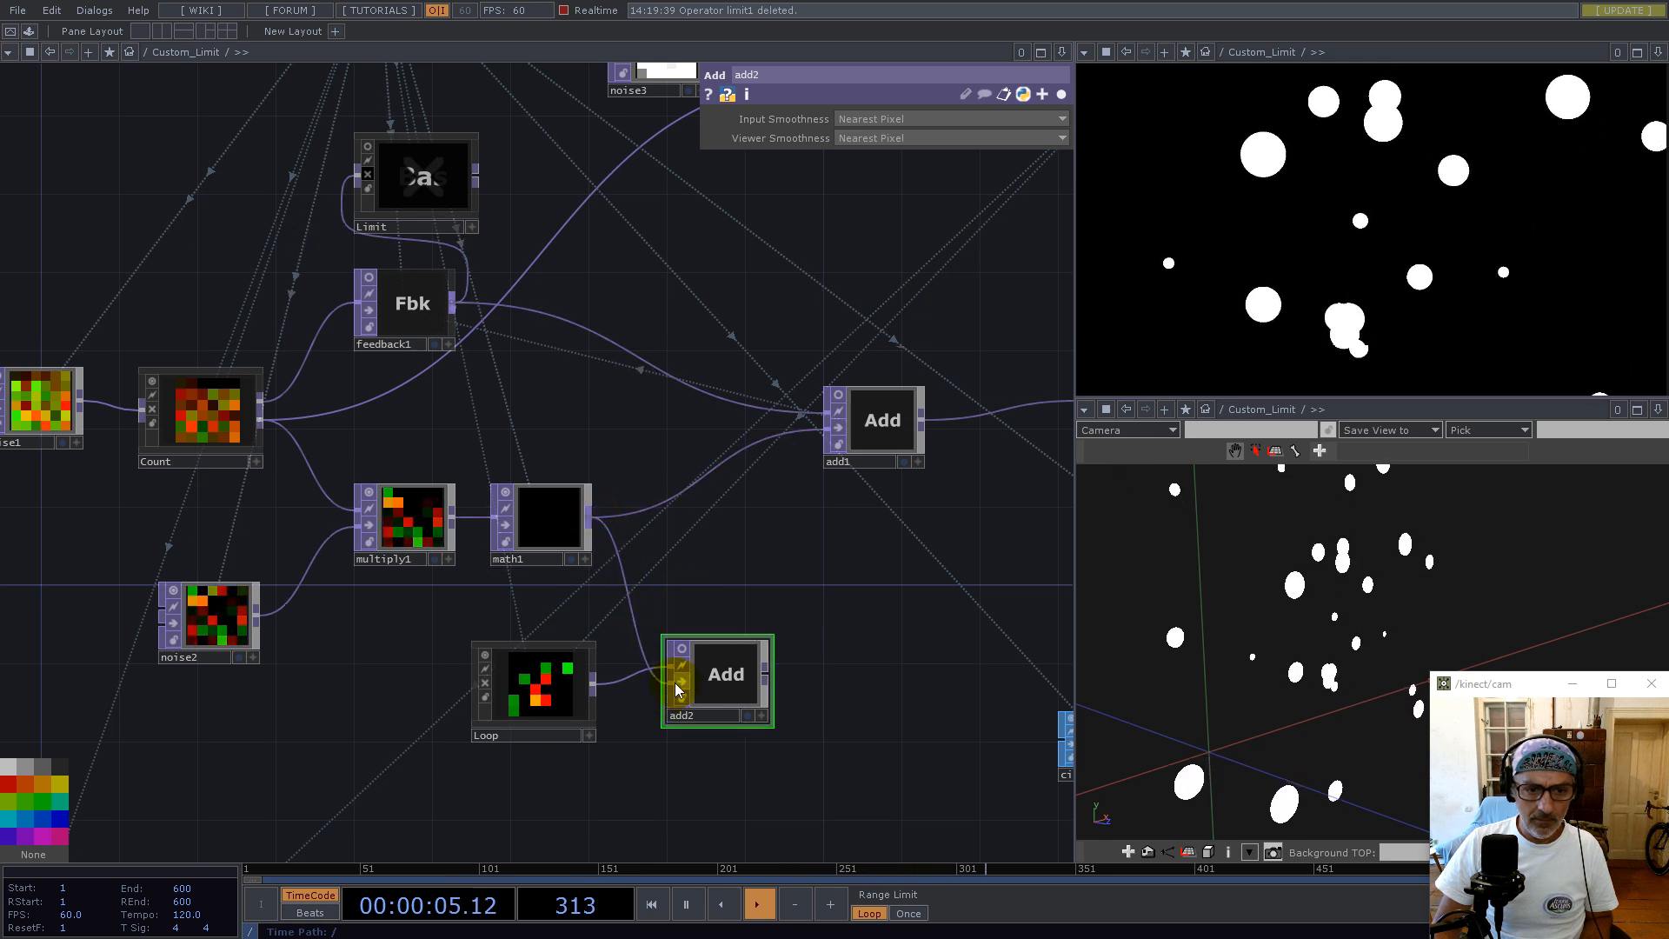
click(546, 708)
drag(766, 674, 733, 462)
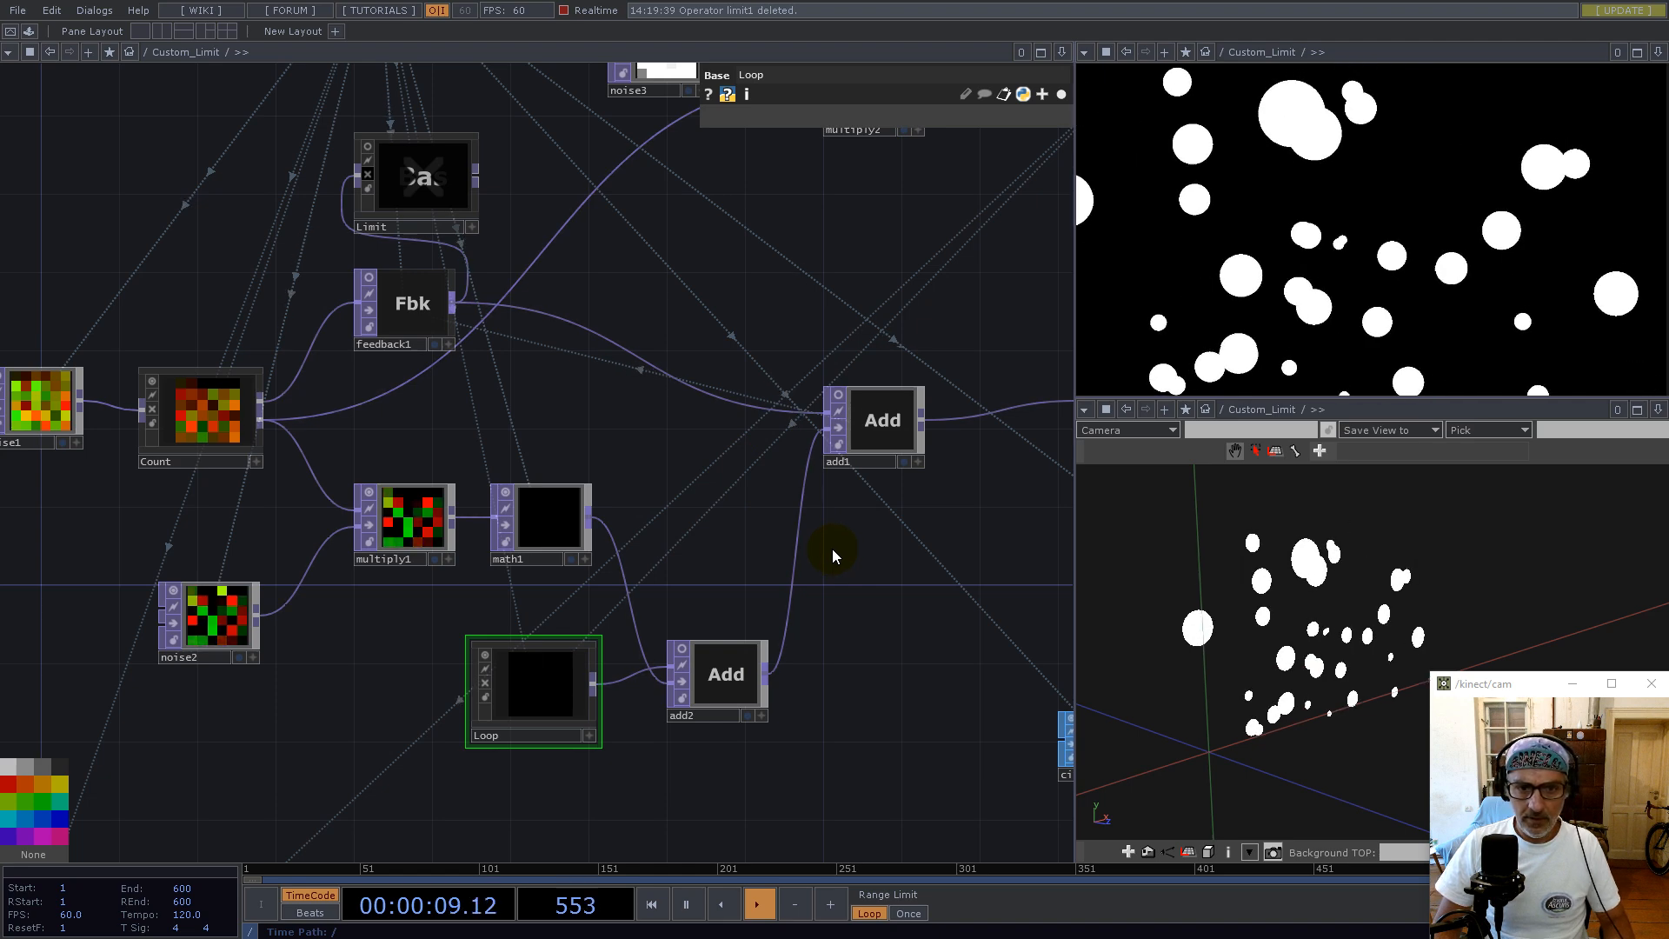
drag(710, 717, 711, 621)
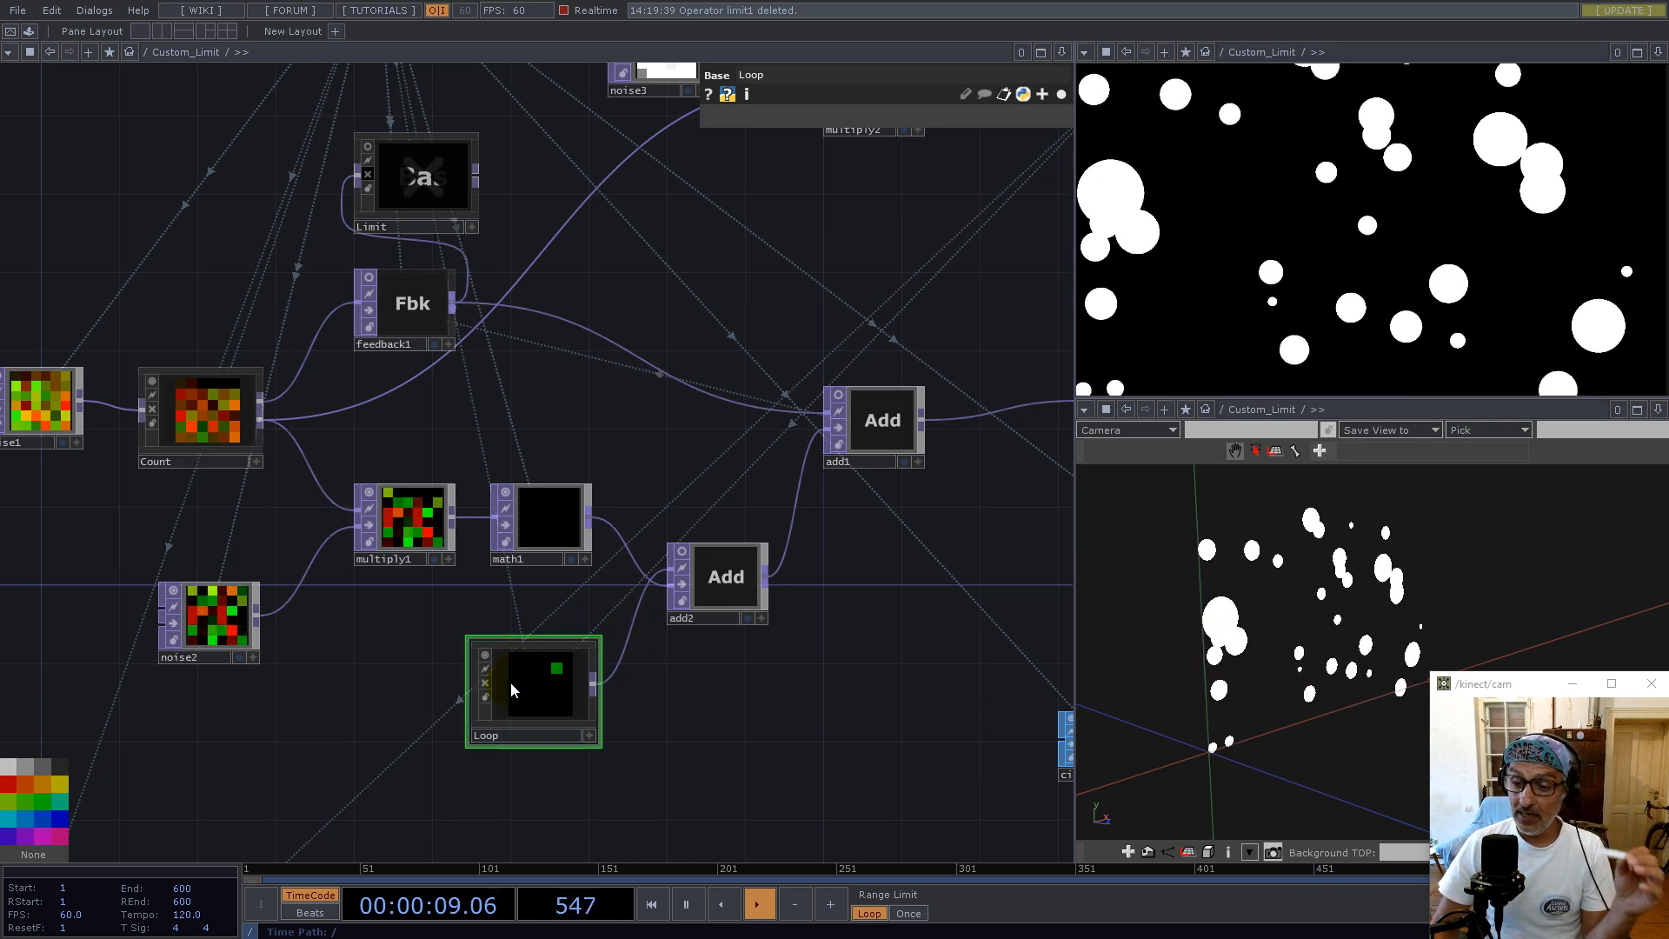
Examine the Loop component's internal network from select2 and feedback1 through the reorder and math nodes to out1, then return to the parent
key(i)
drag(391, 656, 758, 697)
scroll(482, 502, up, 5)
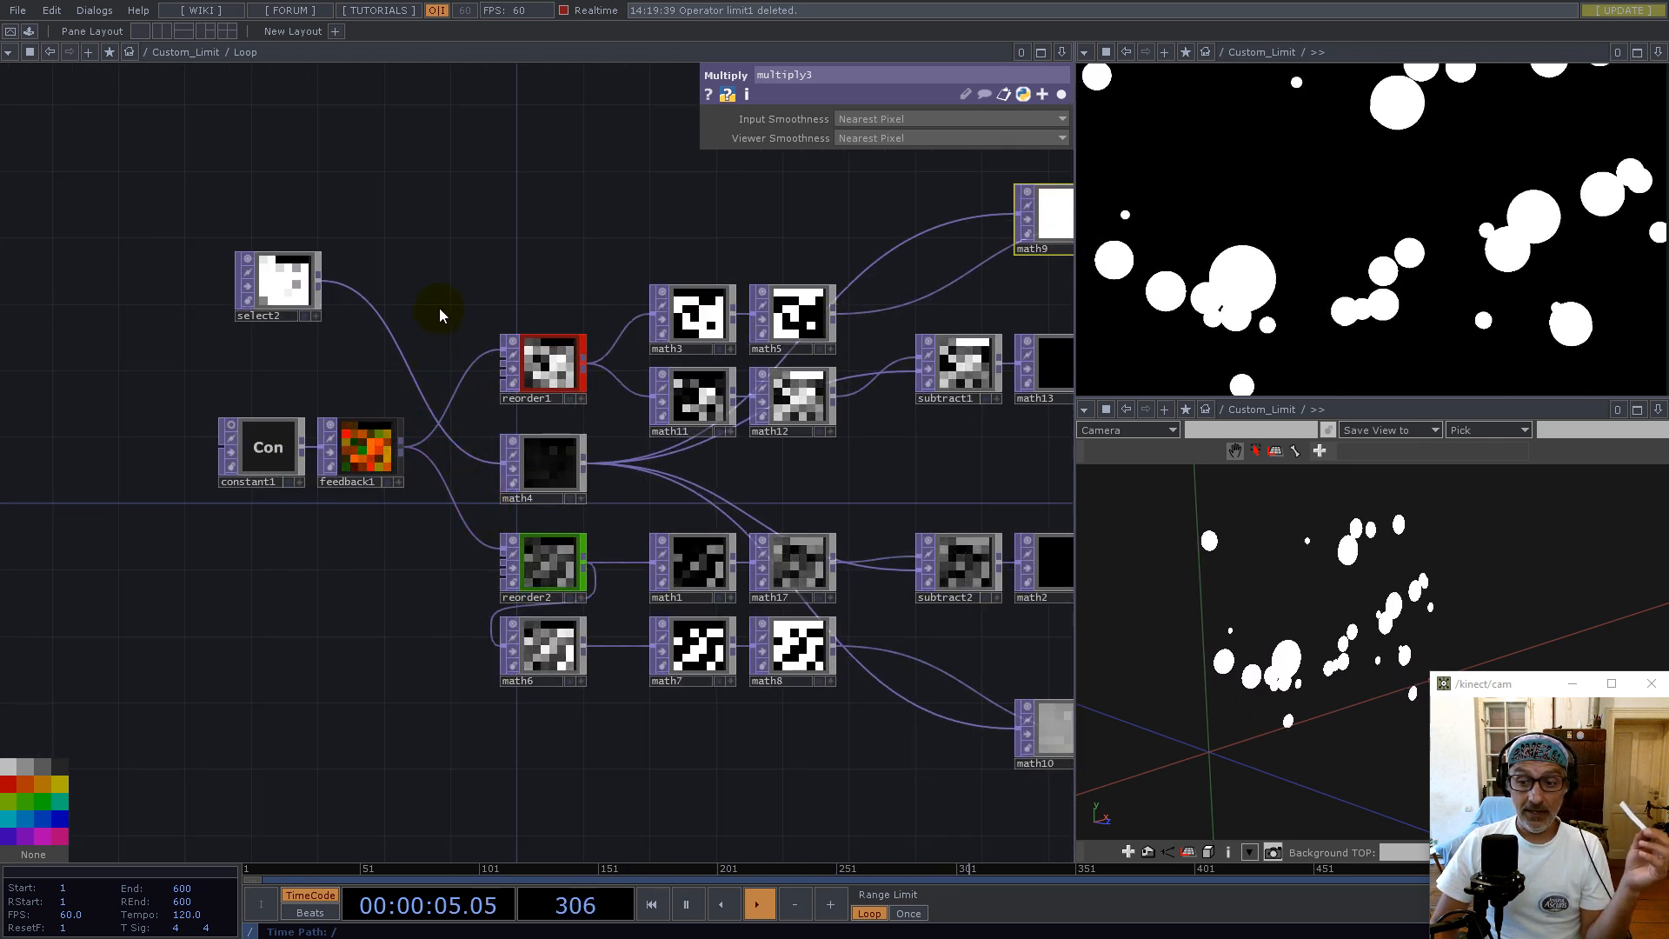
drag(868, 477, 559, 487)
scroll(635, 519, down, 4)
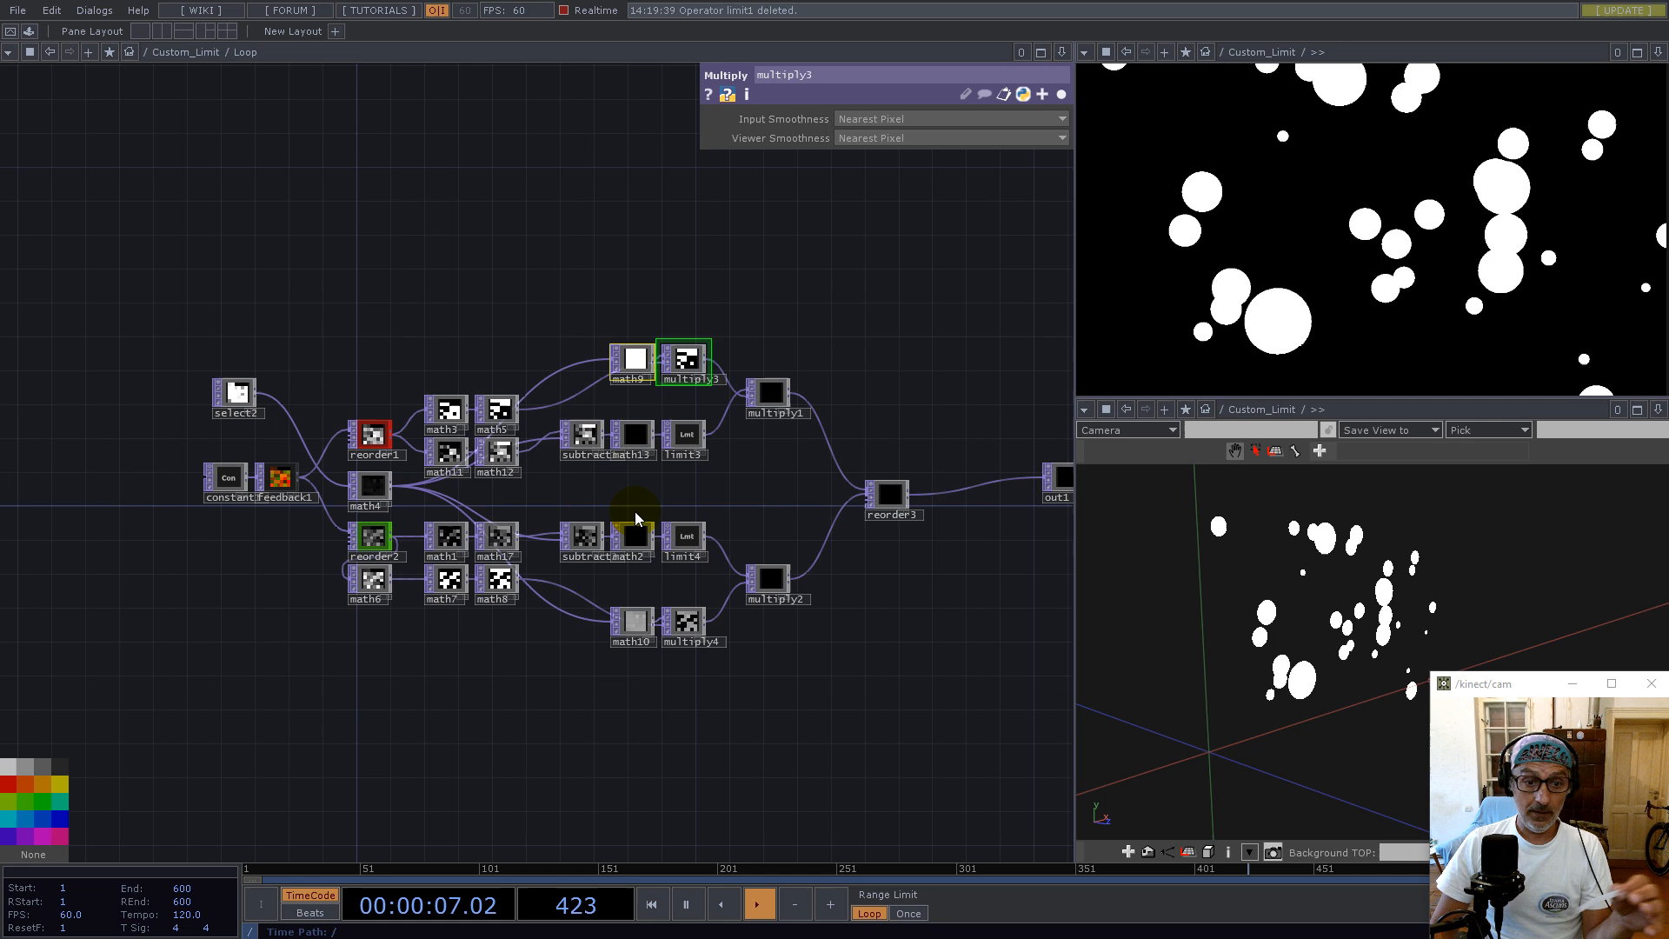
scroll(347, 518, up, 5)
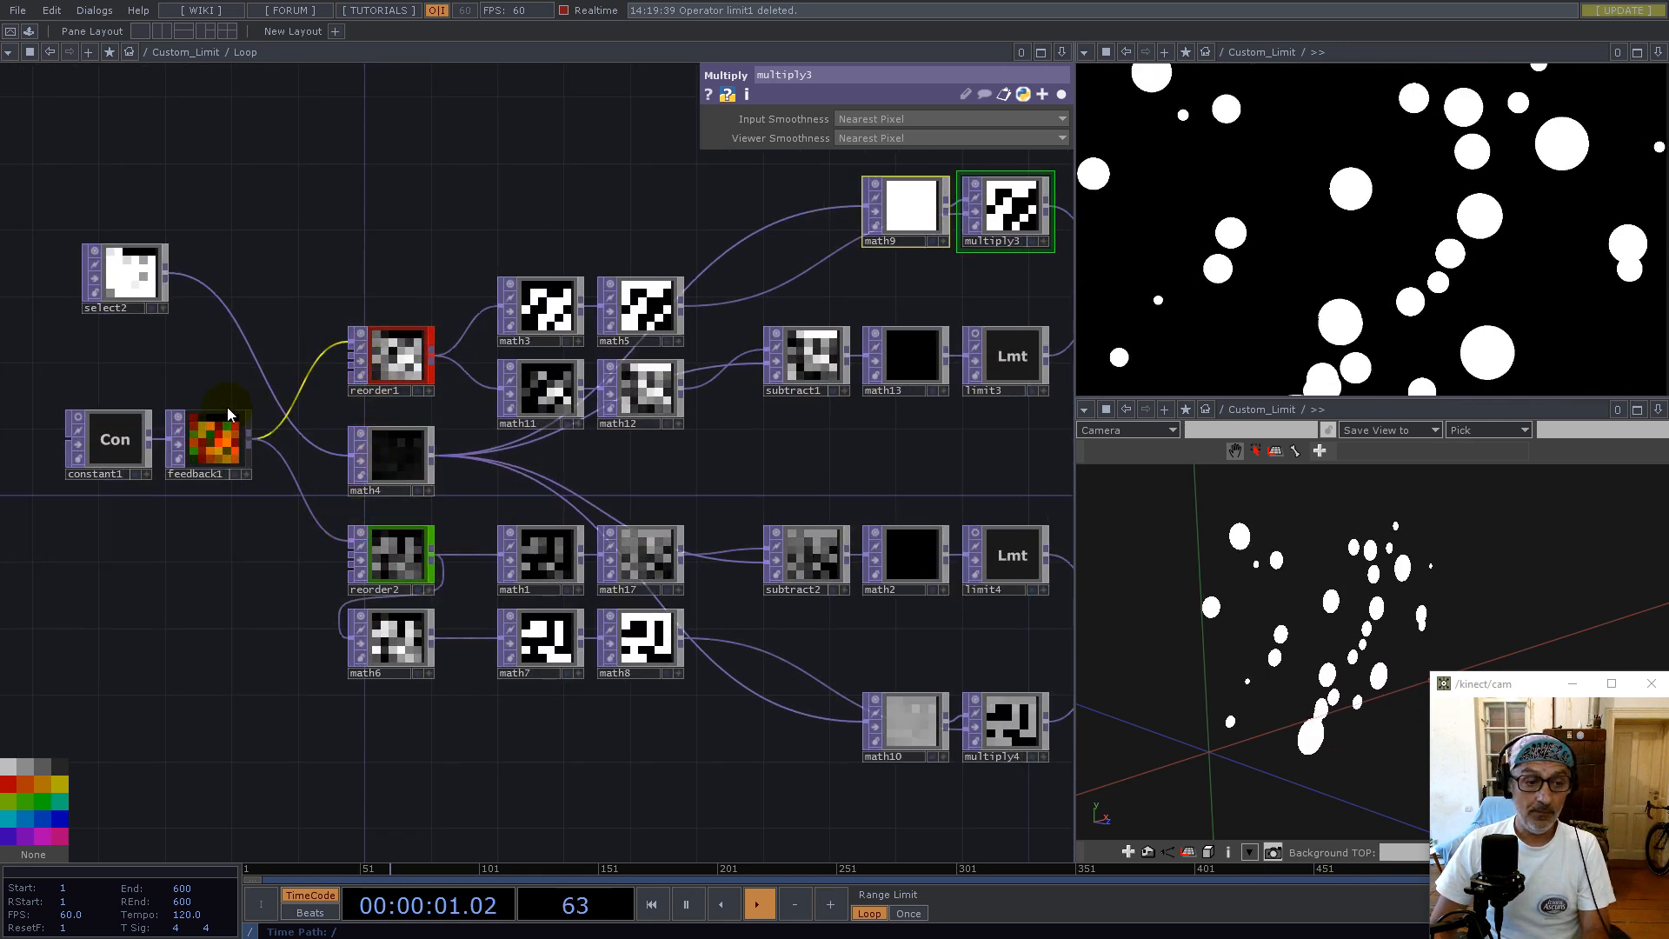
scroll(86, 442, up, 4)
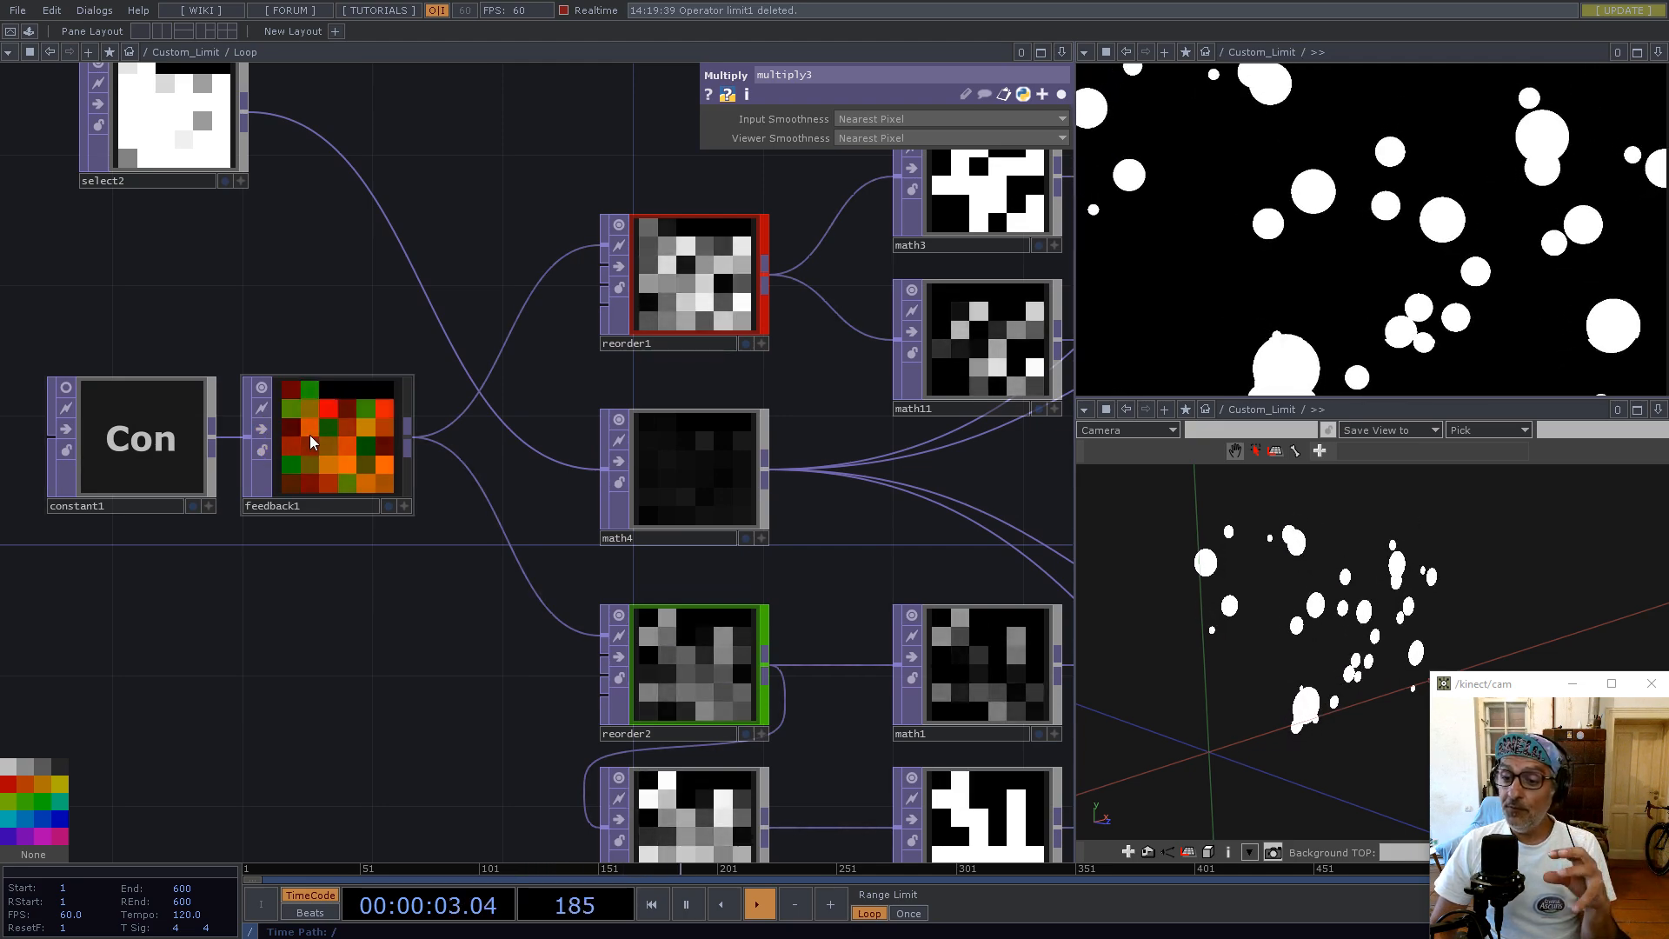
scroll(324, 473, down, 10)
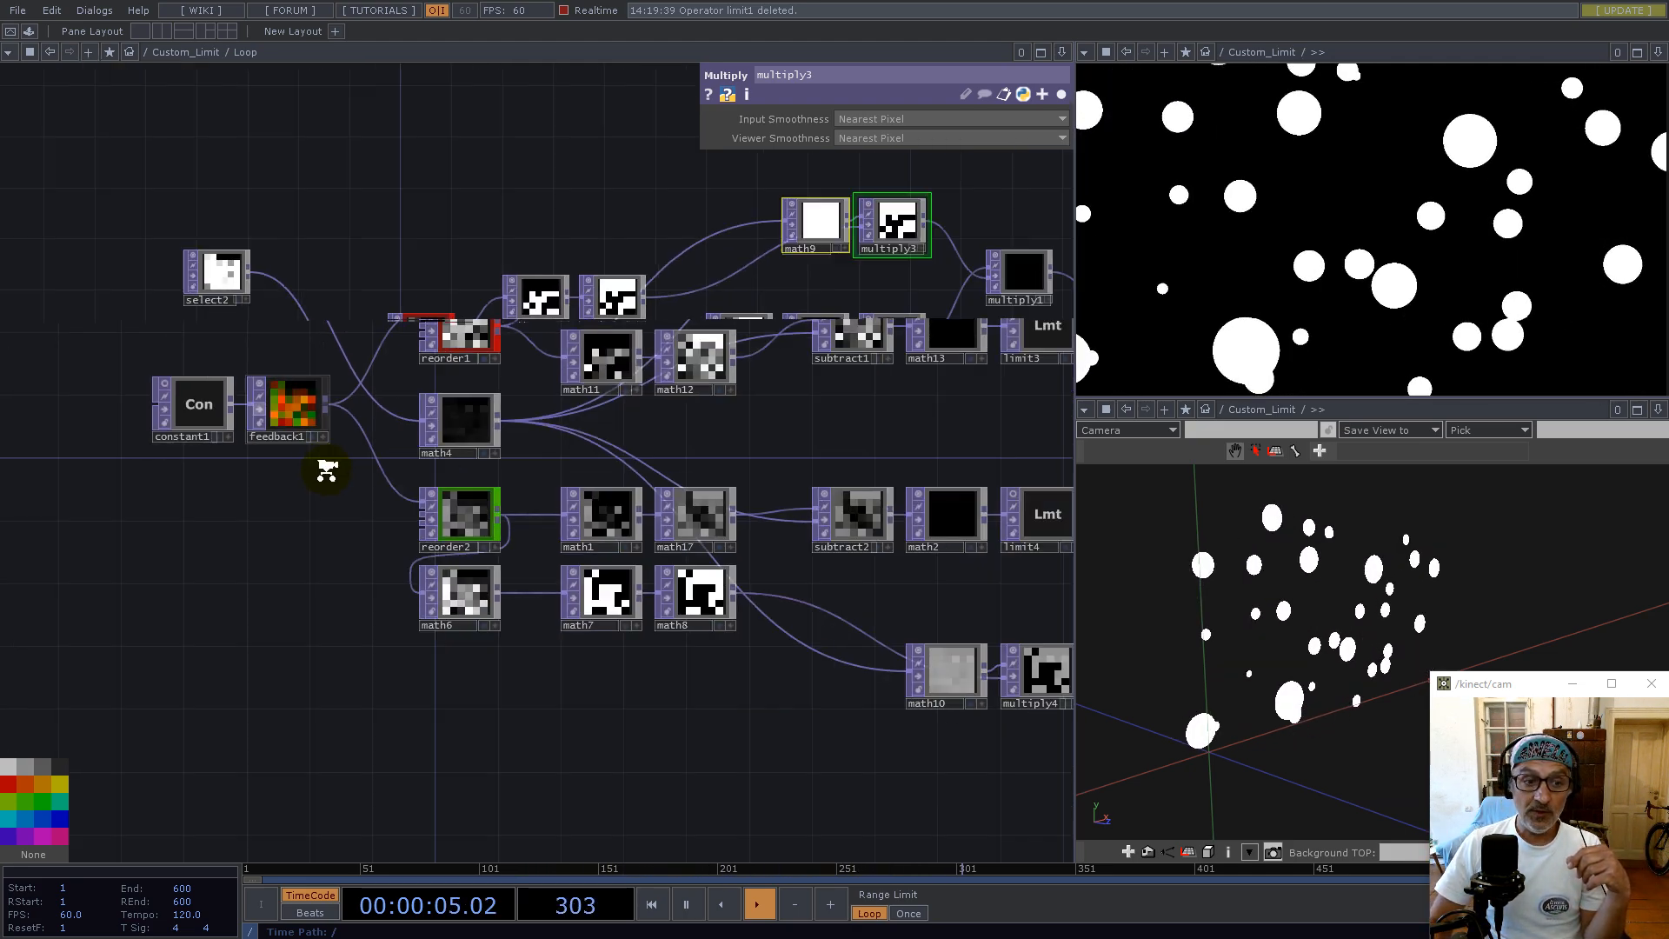
scroll(595, 515, down, 10)
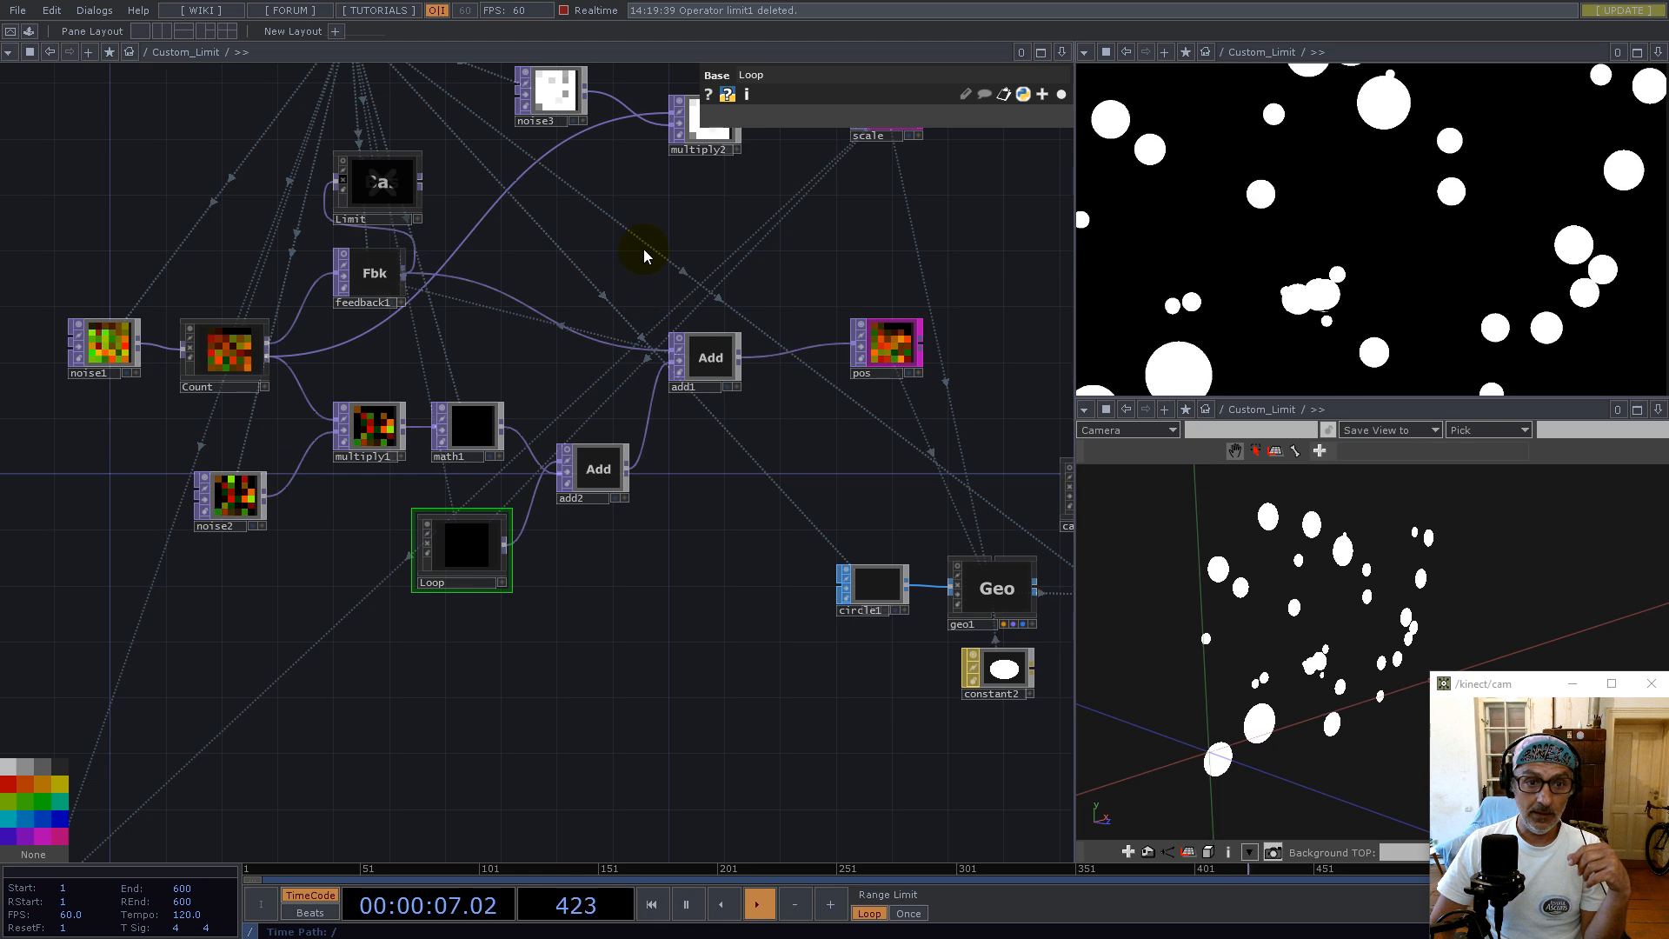
Inspect the position values in the pos texture after add1
drag(639, 236, 471, 279)
scroll(748, 378, up, 6)
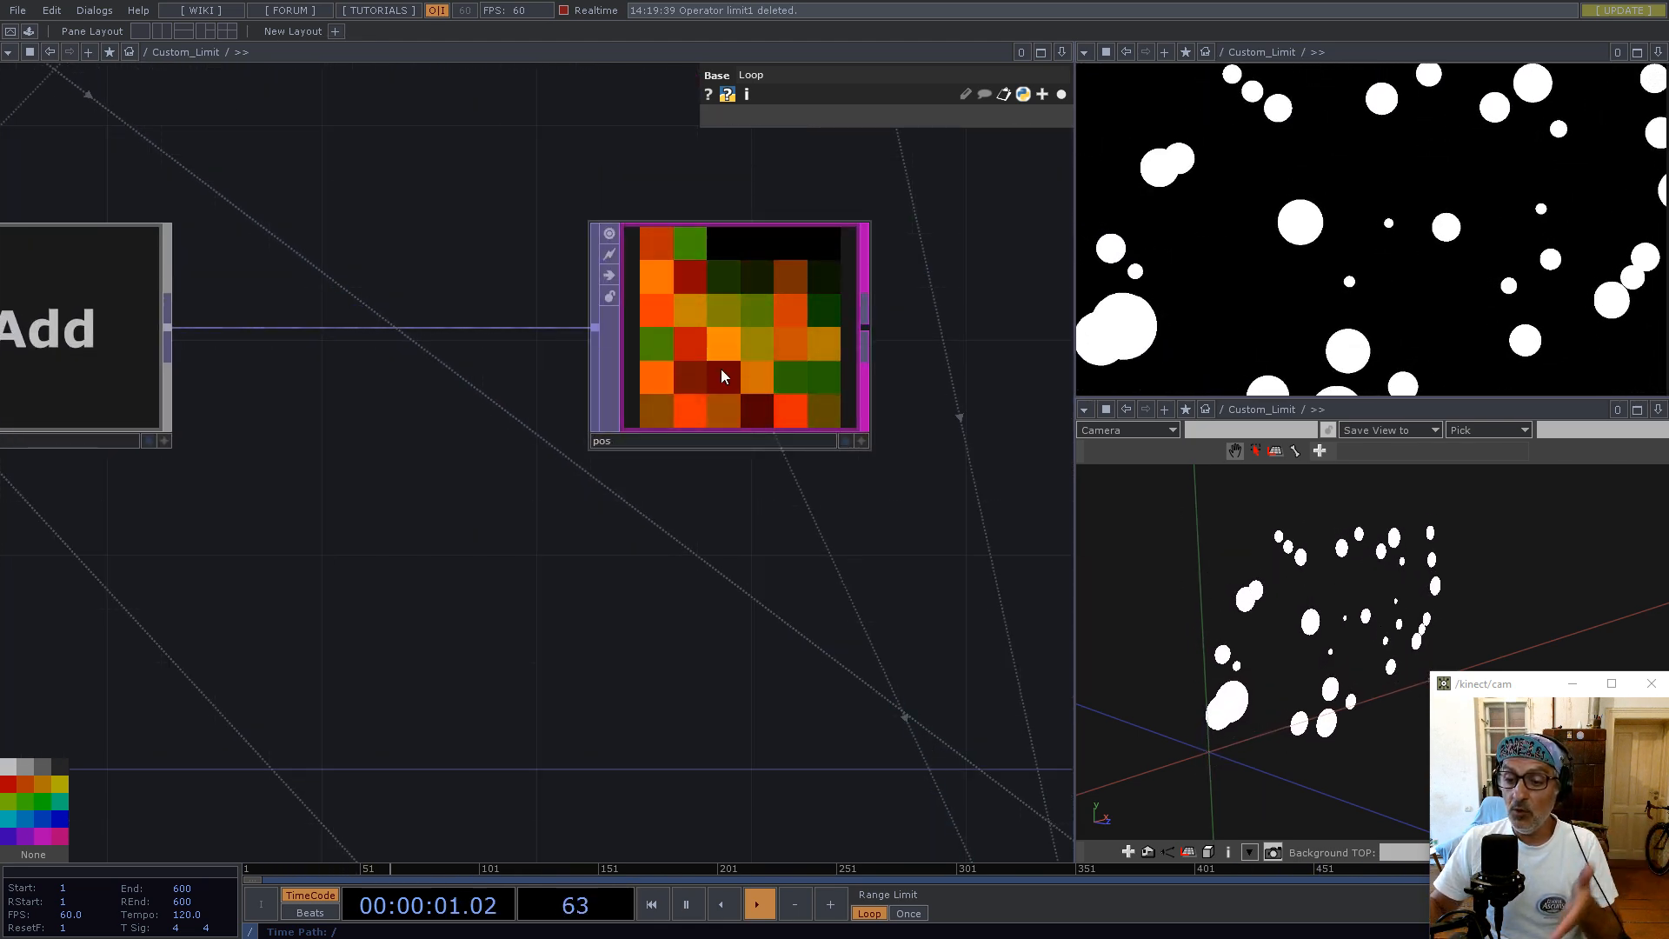
scroll(812, 383, down, 6)
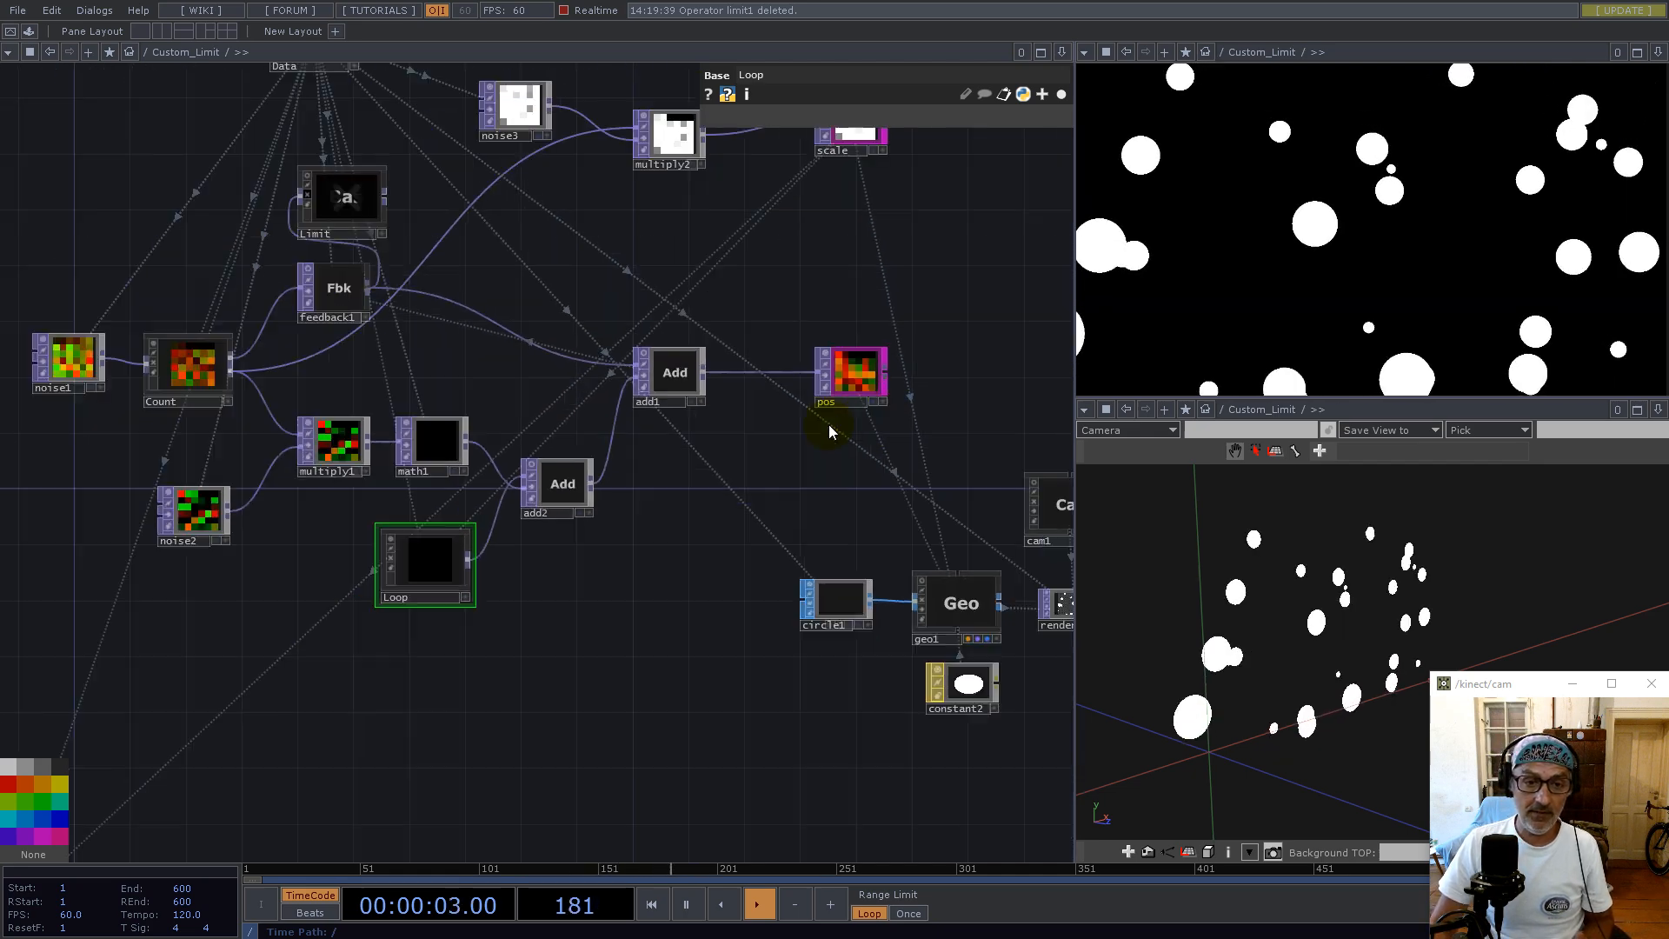
Open the Loop component's network and examine how reorder1 feeds the math3 rounding and the math5 range remapping
double_click(444, 570)
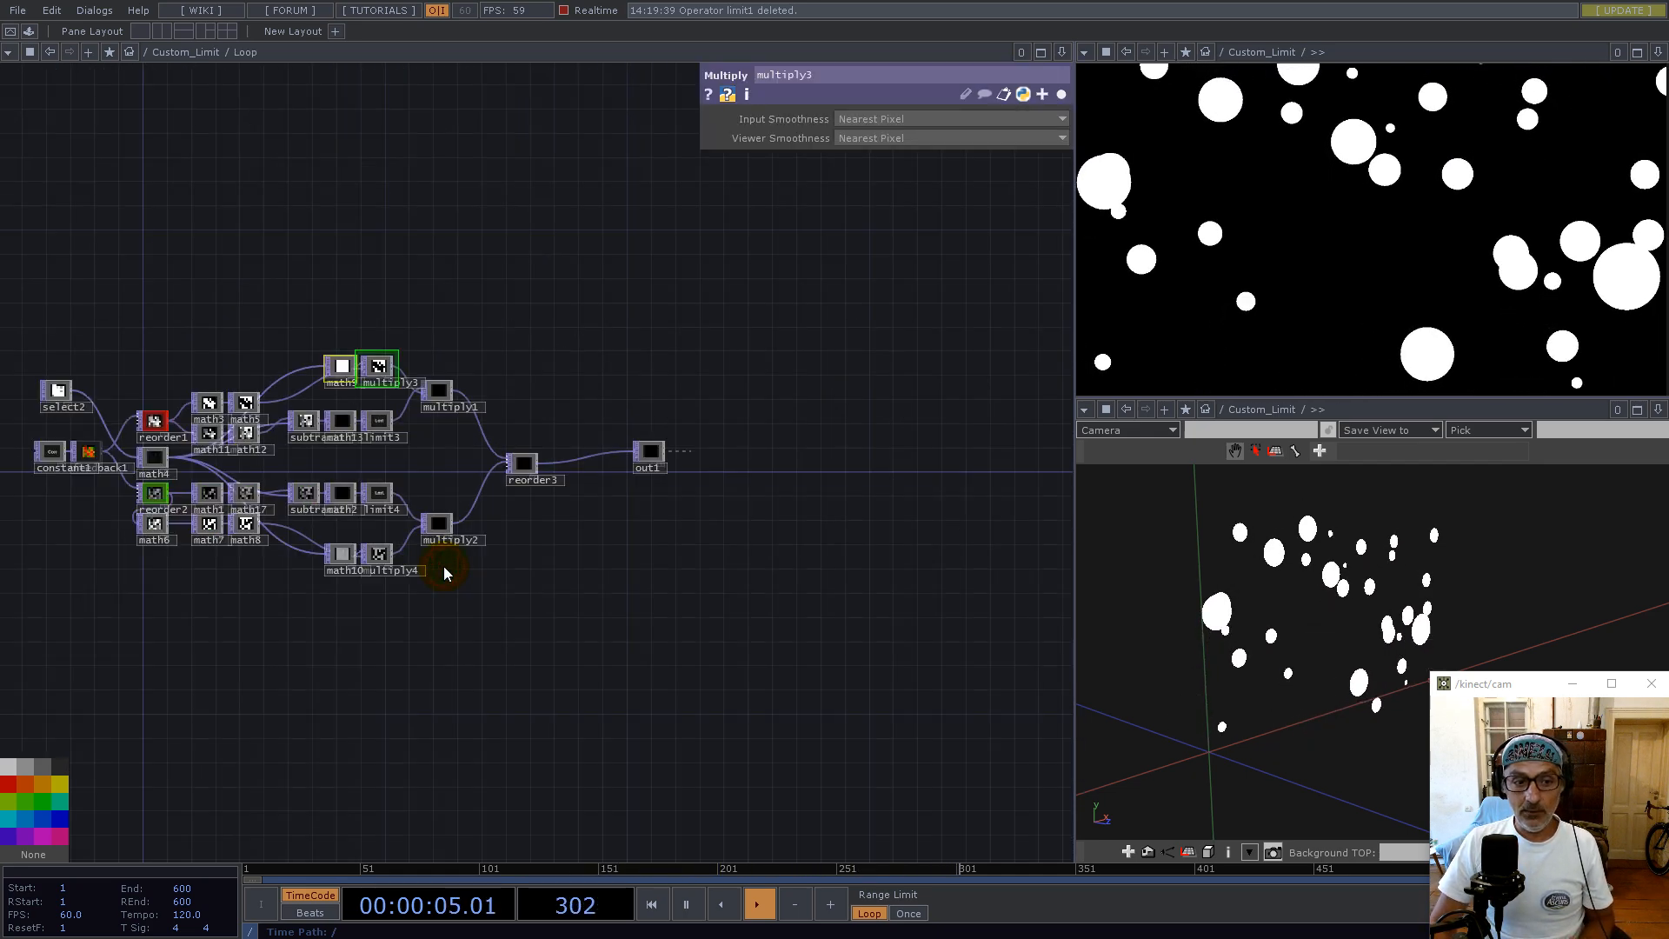
scroll(52, 434, up, 10)
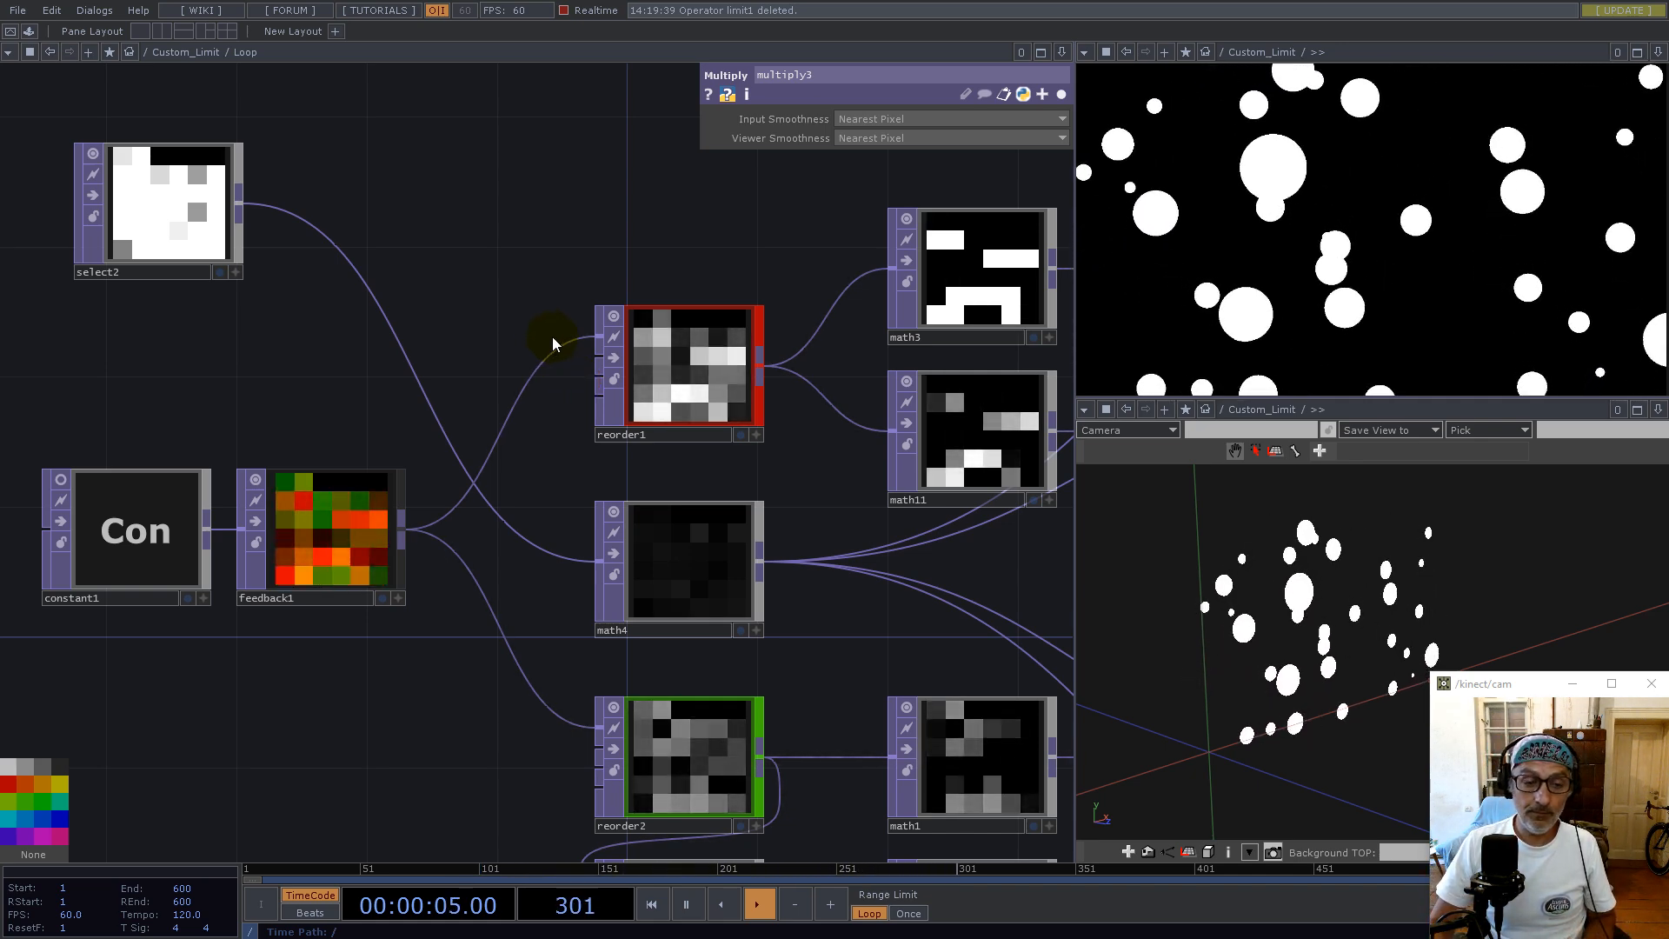
drag(707, 217, 299, 304)
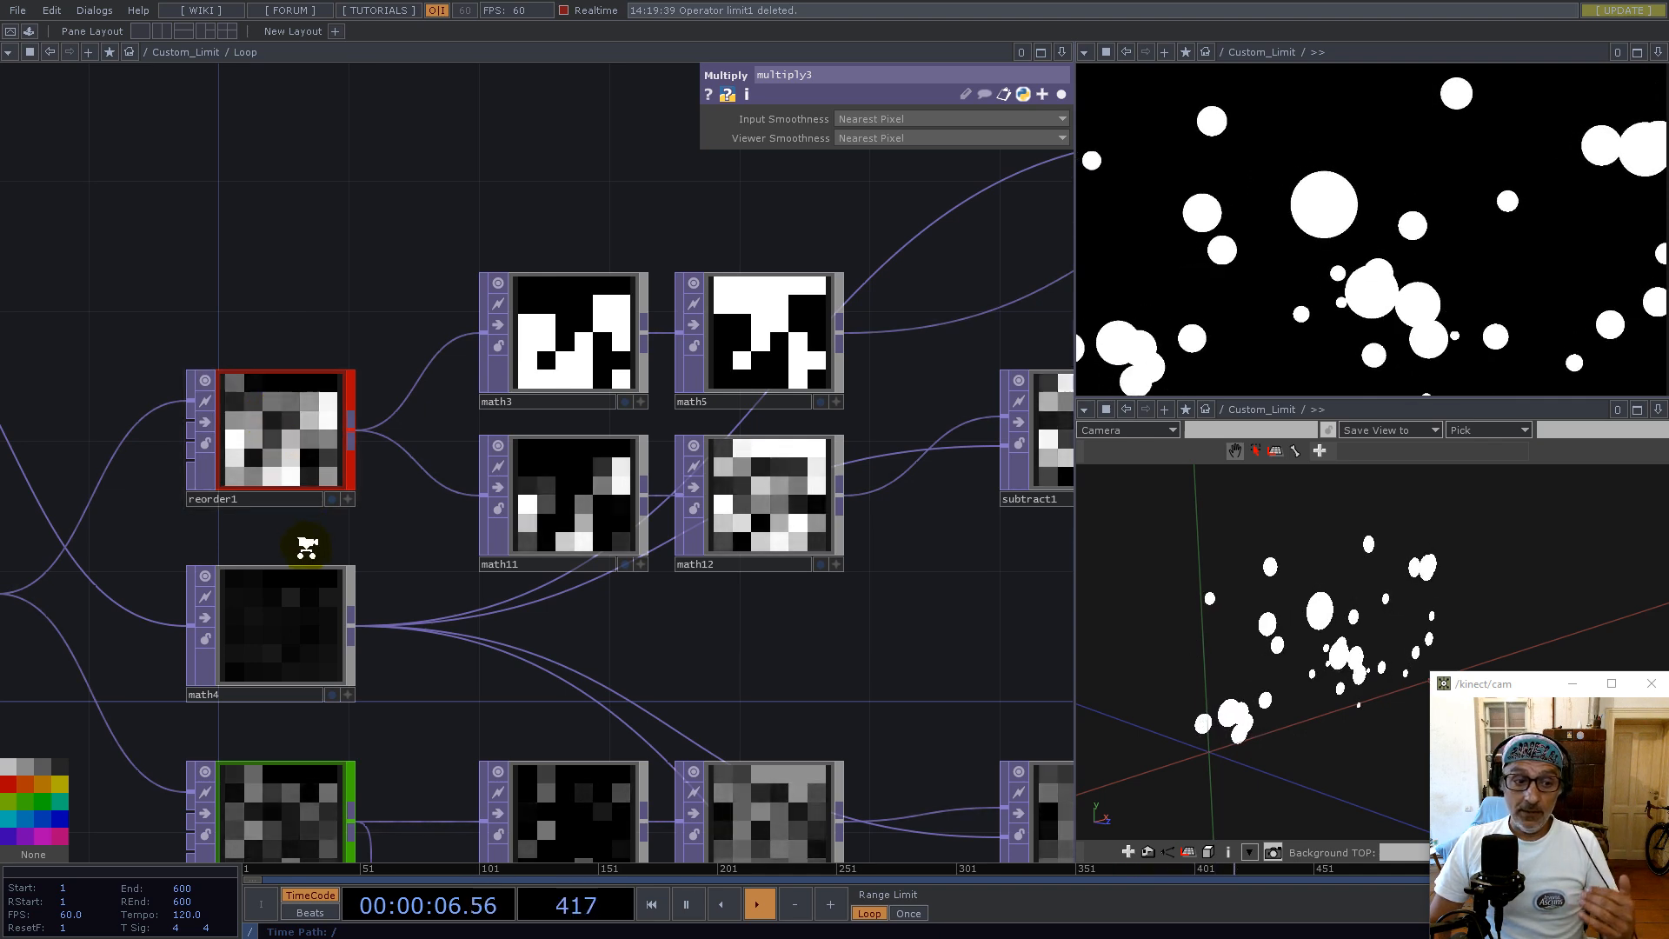
scroll(300, 544, down, 4)
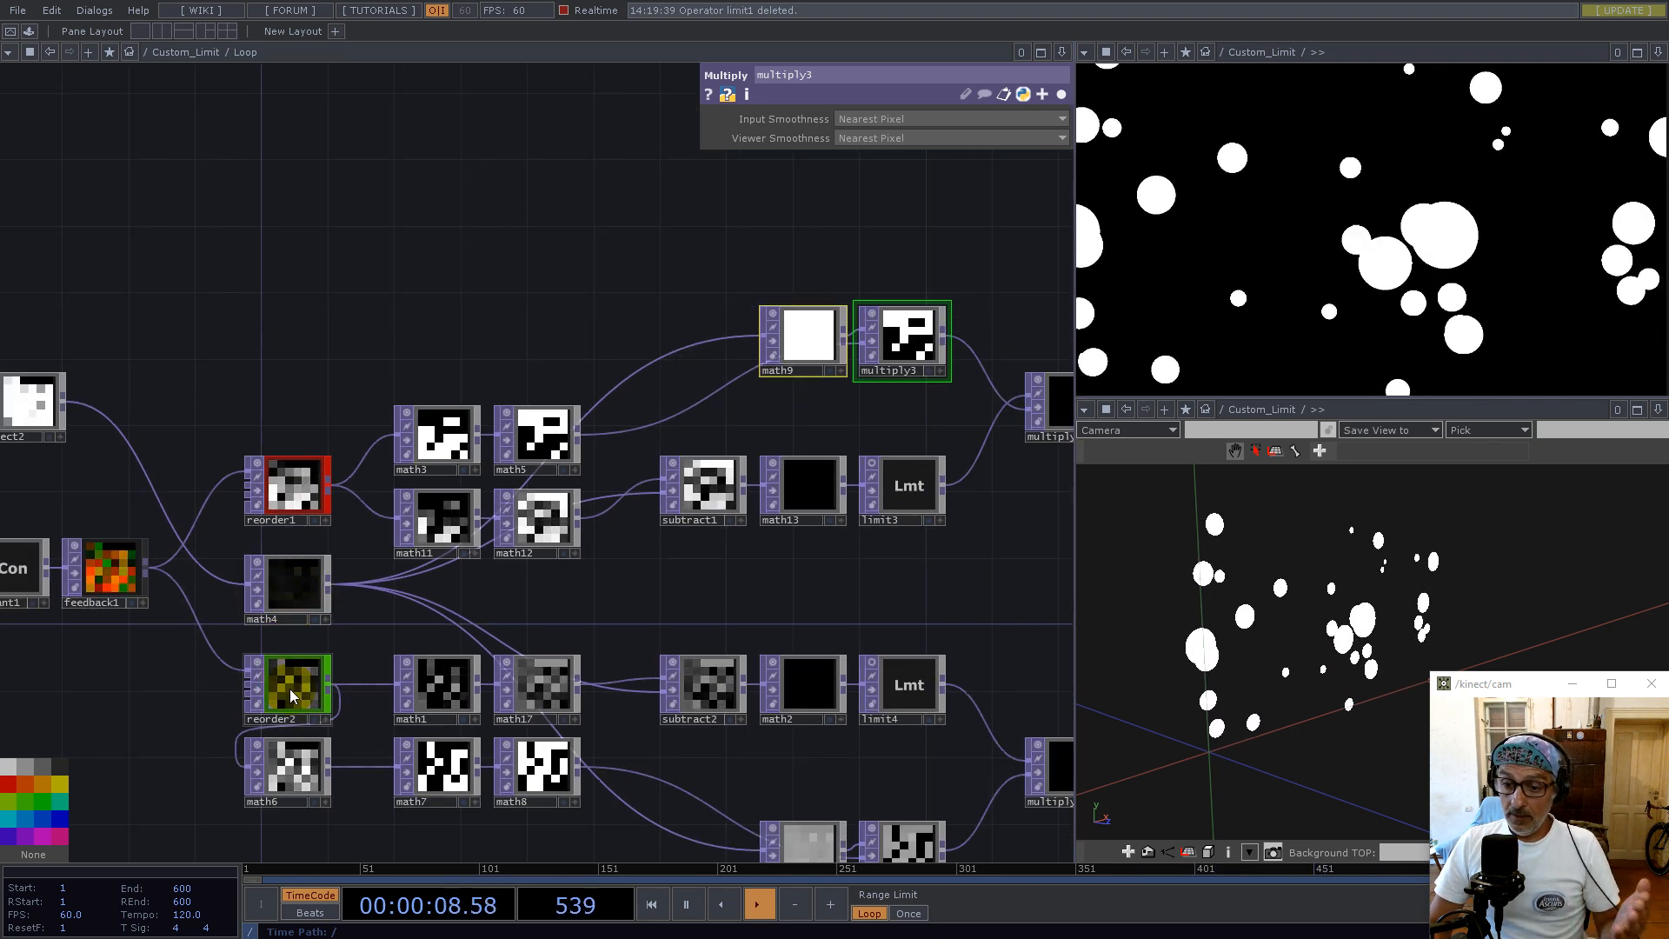
scroll(476, 487, up, 5)
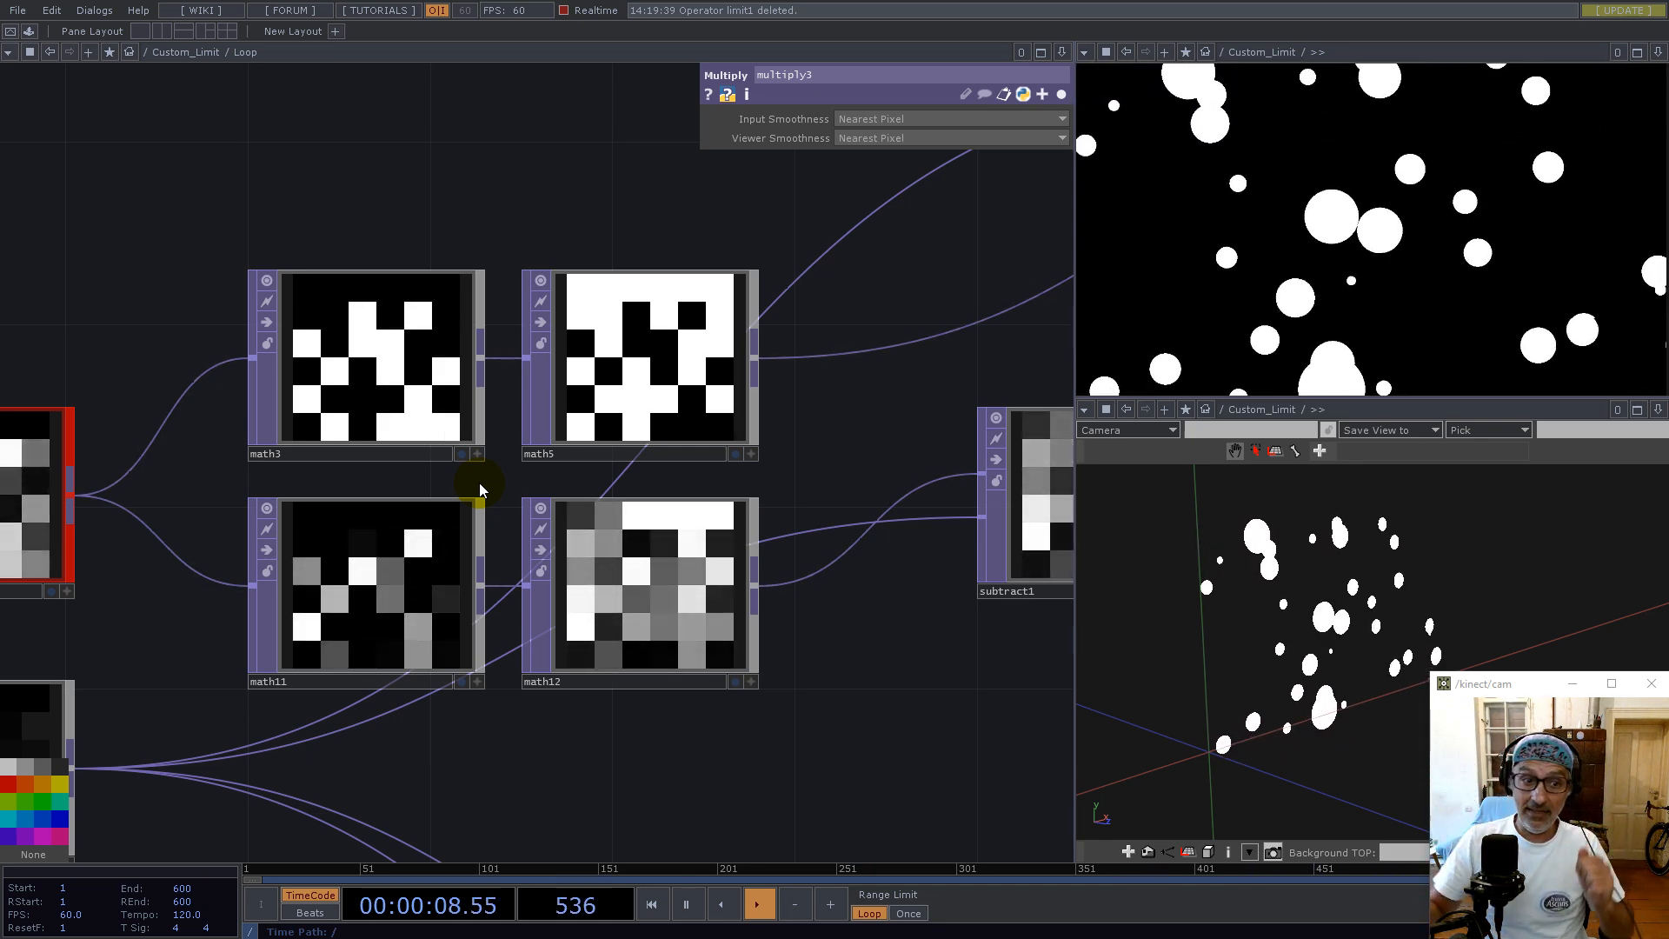
click(371, 362)
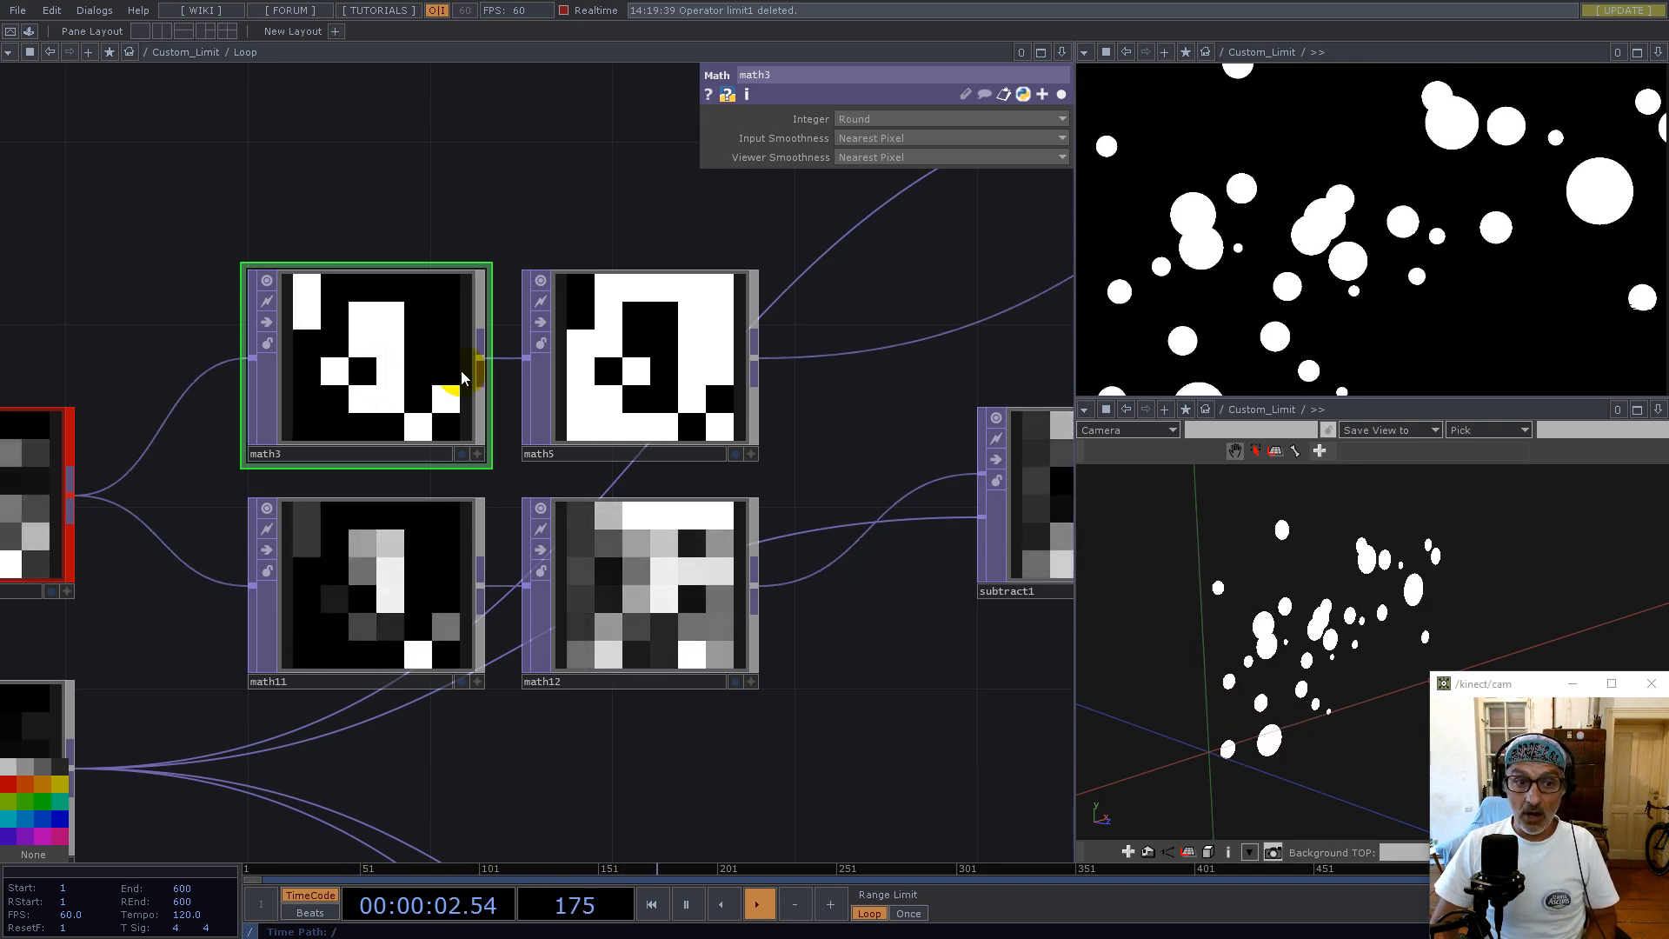
click(704, 326)
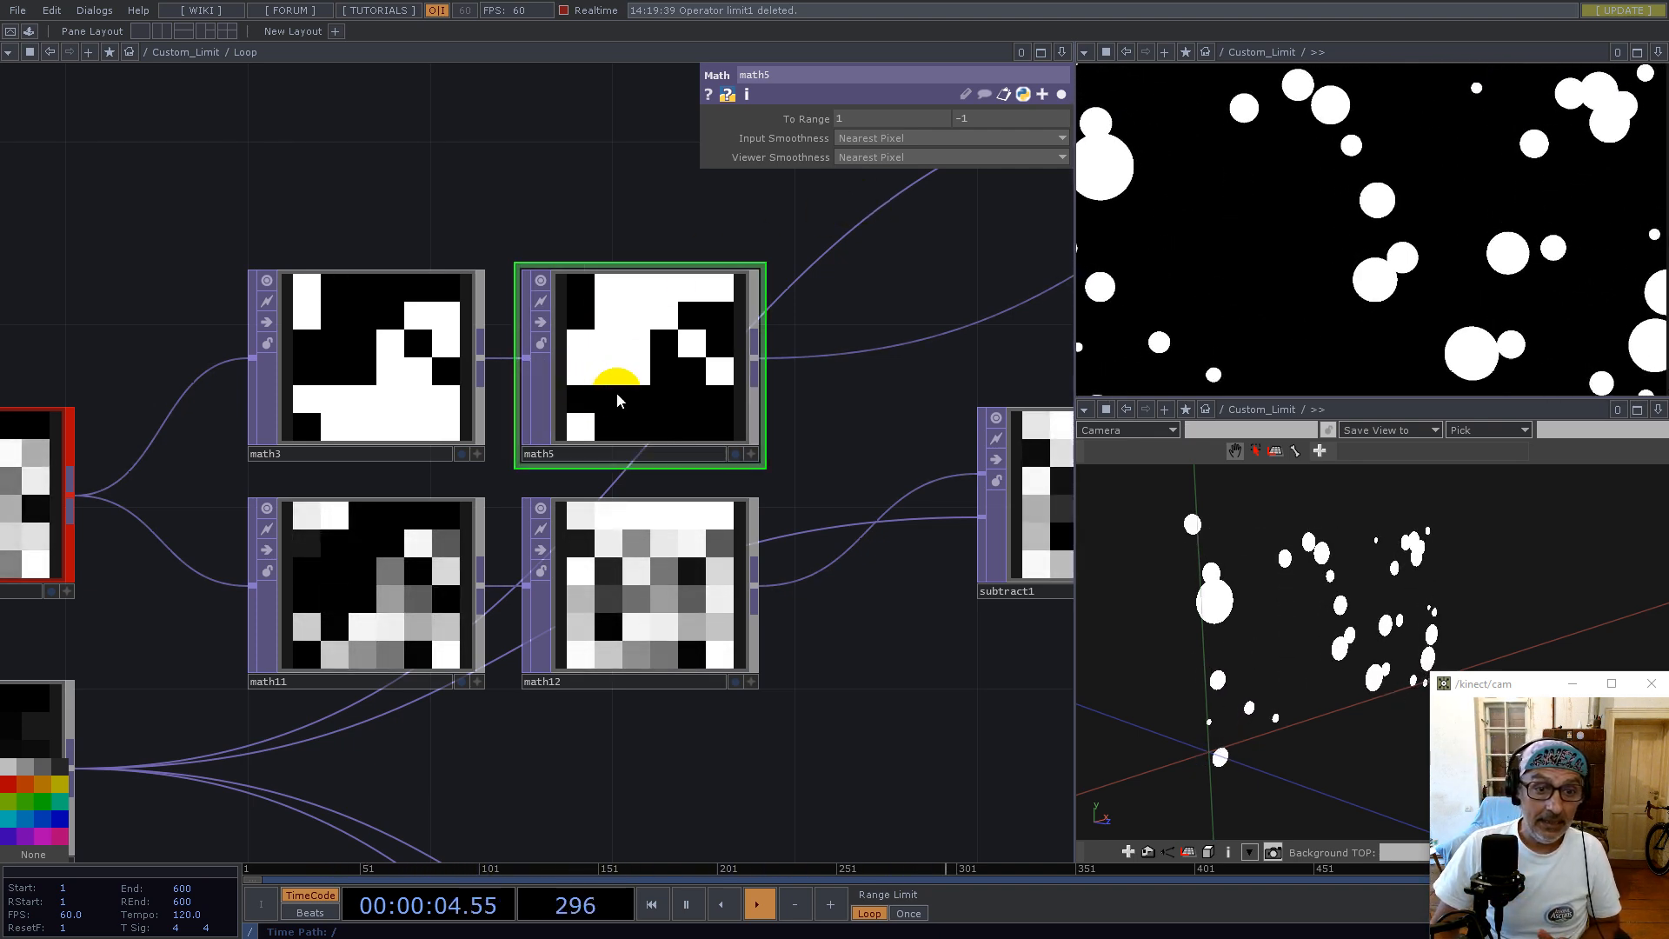
click(634, 380)
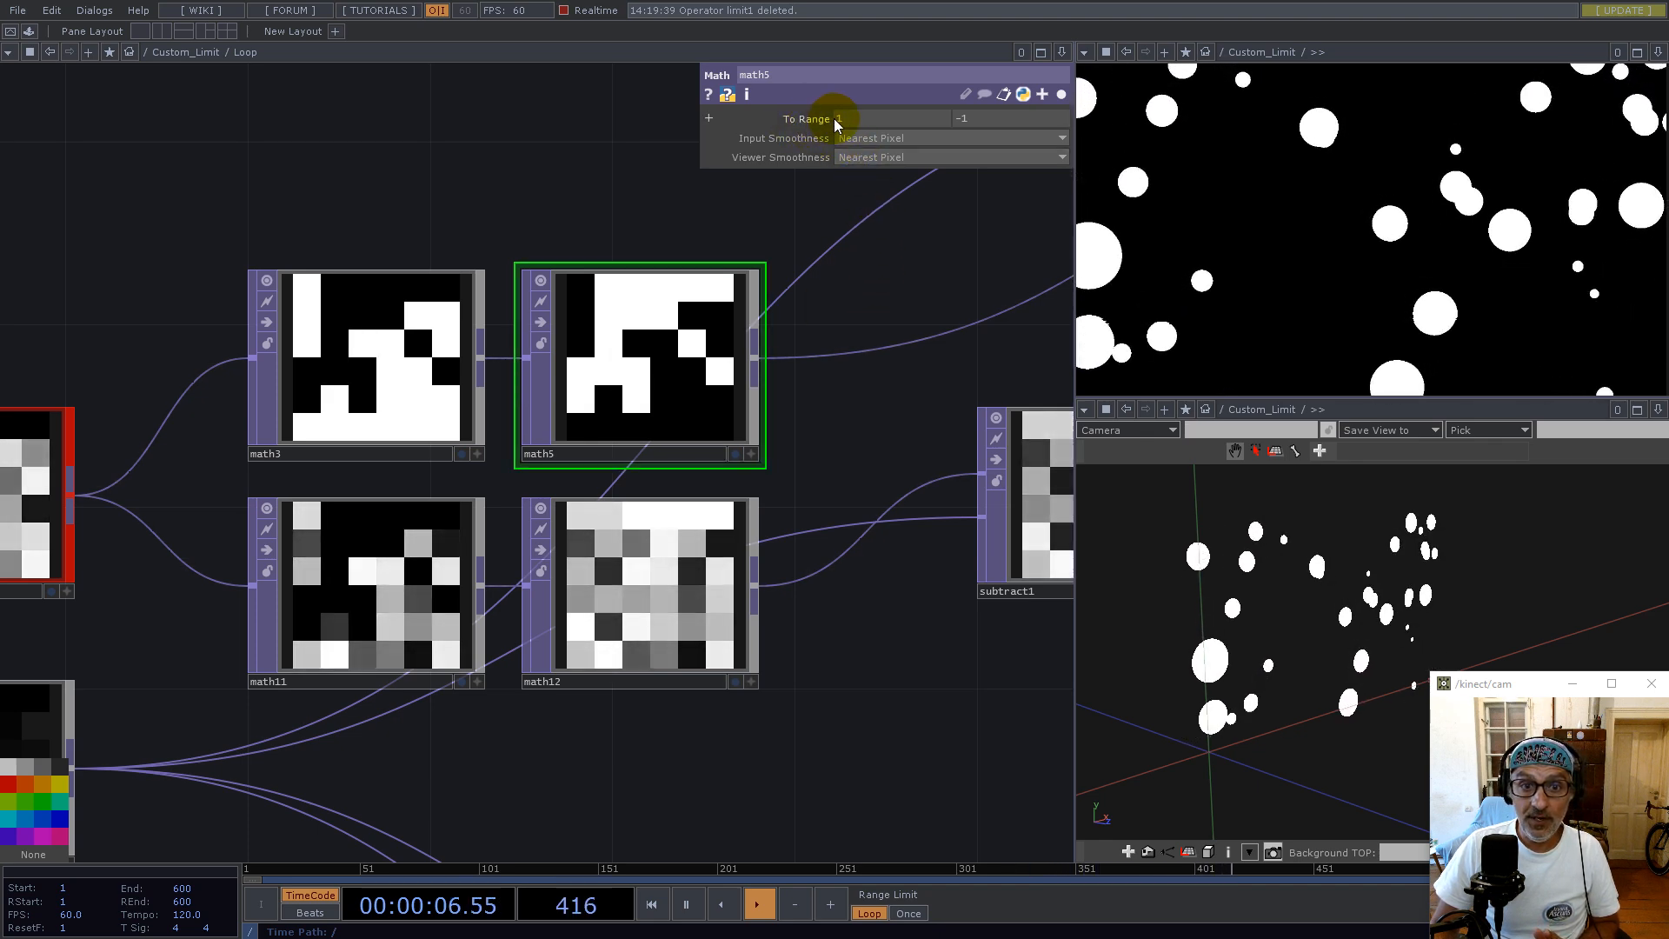
Examine the Pre-Add setting of math9 and the Multiply setting of math4, following their connections through the upper branch
drag(929, 248, 539, 448)
scroll(498, 521, down, 3)
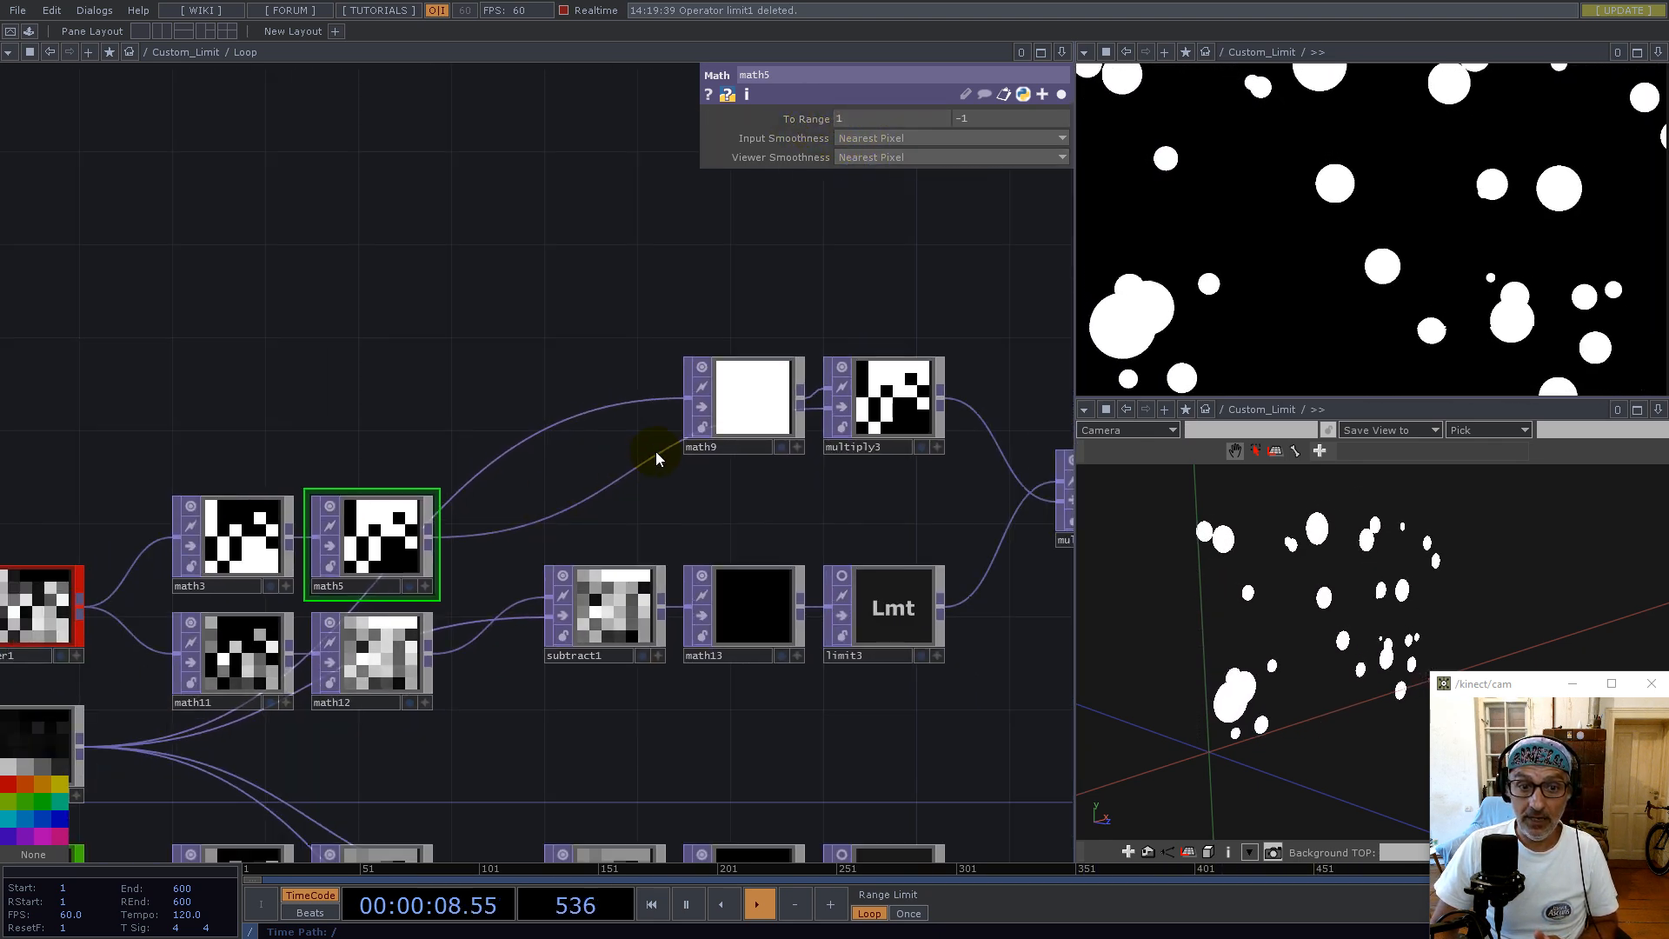
click(740, 409)
drag(395, 380, 510, 347)
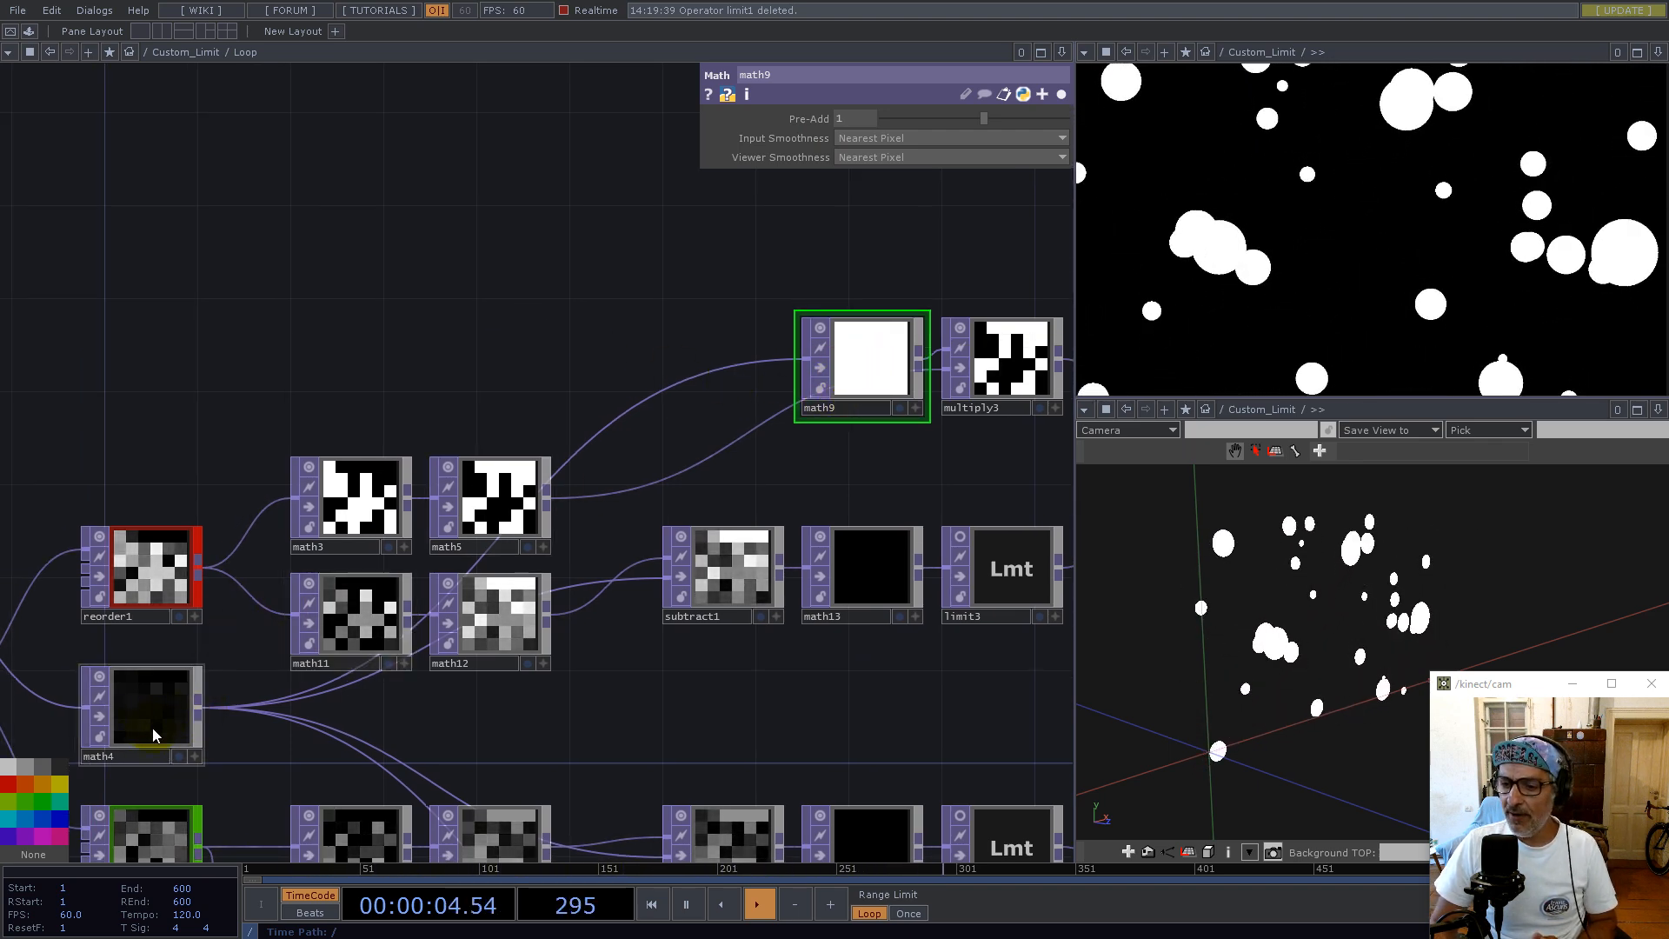
middle_drag(157, 734, 556, 618)
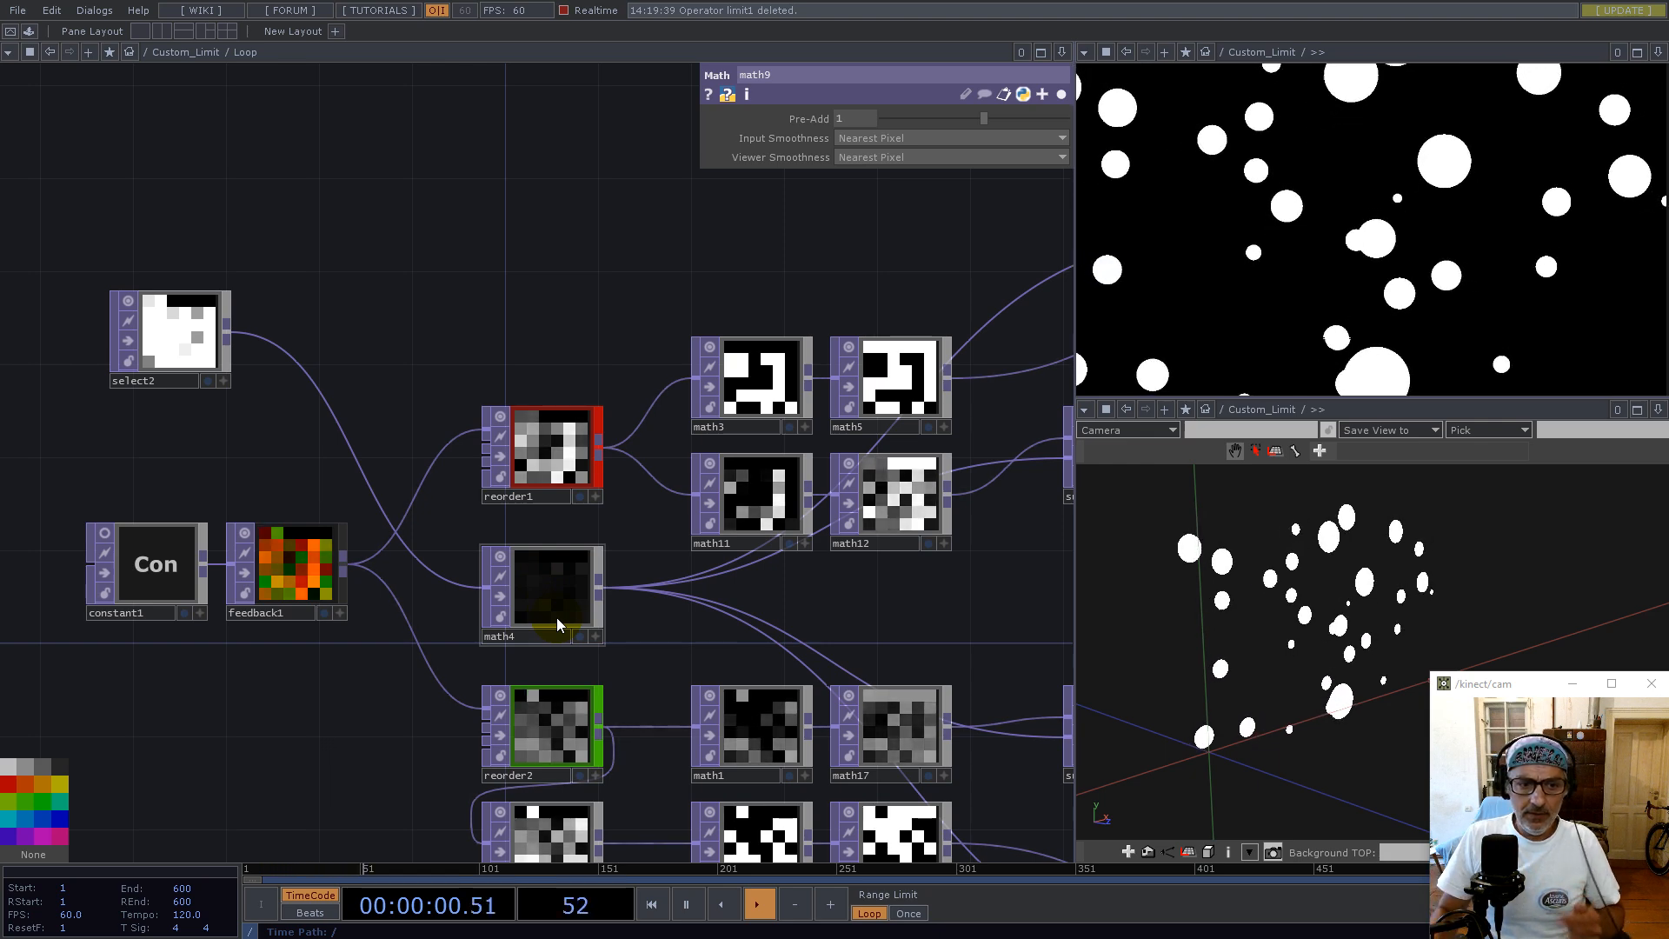
click(553, 599)
drag(1032, 607, 699, 634)
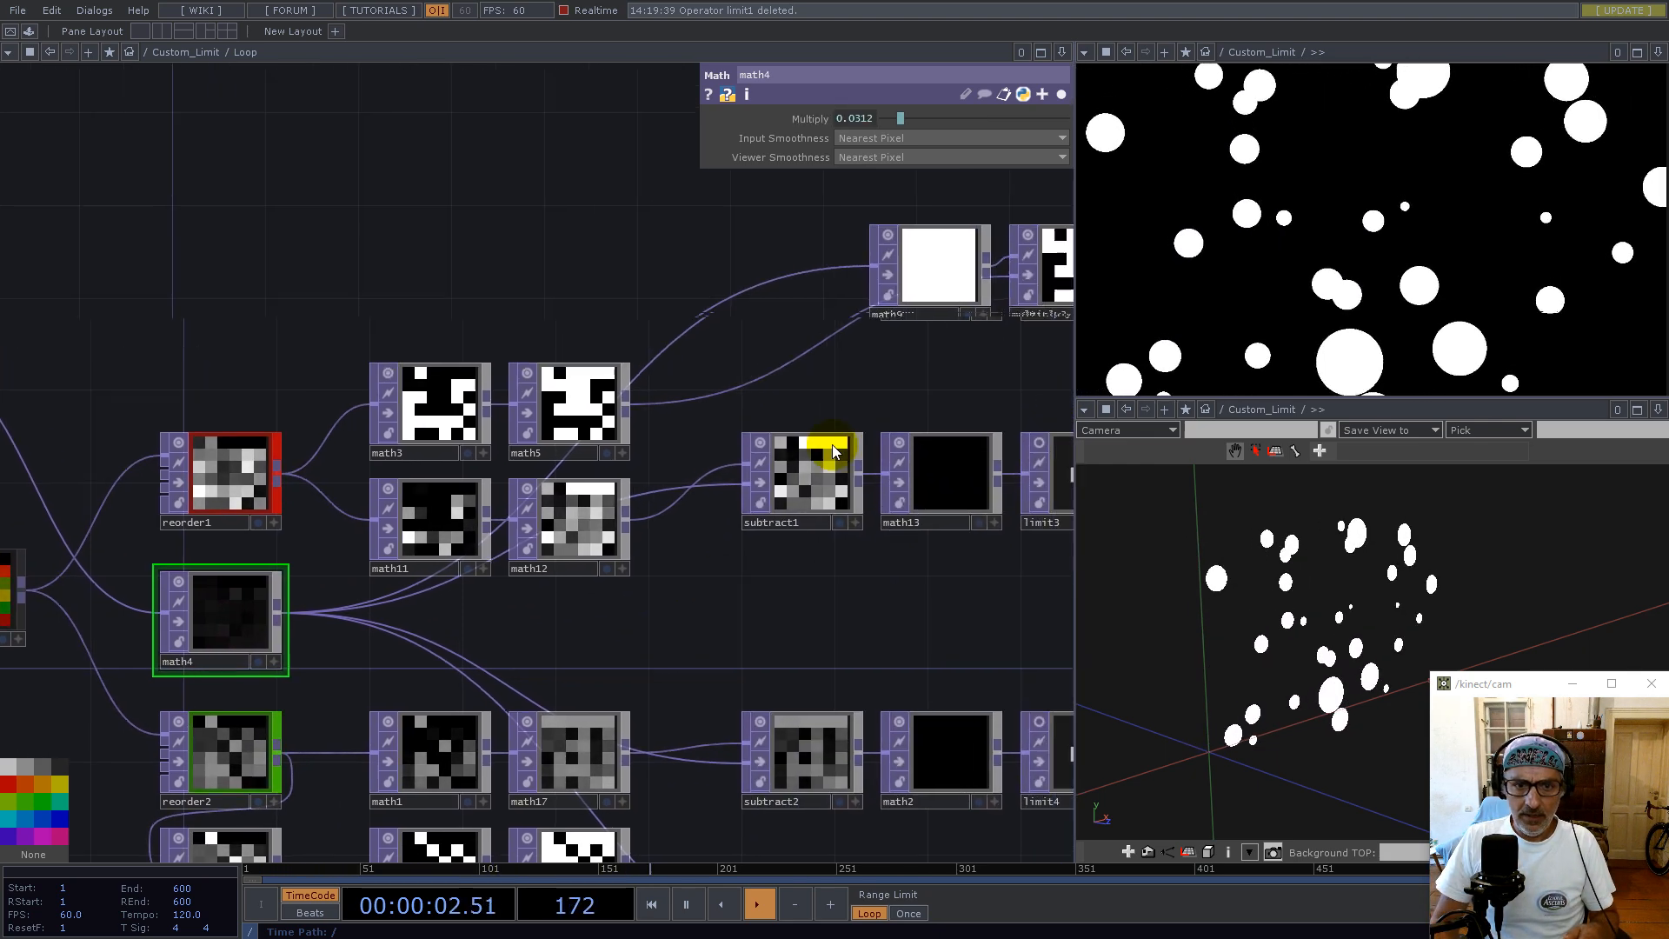
drag(913, 362, 628, 416)
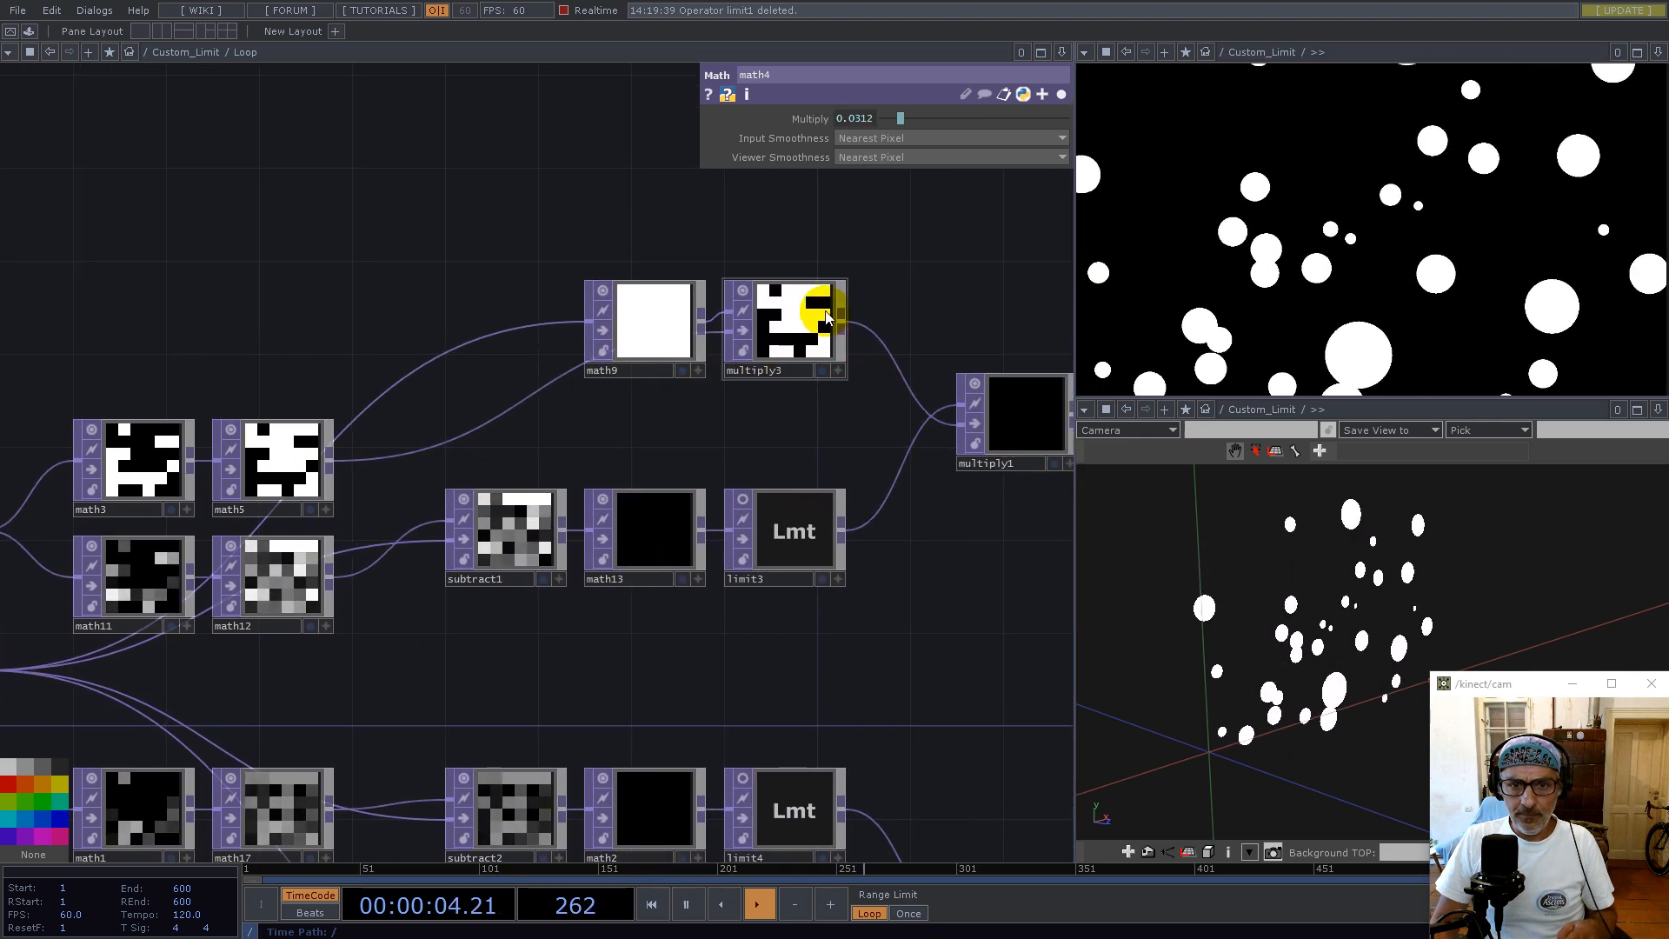
Trace how math5 and math9 feed multiply3 and inspect the multiply3 output up close
click(640, 328)
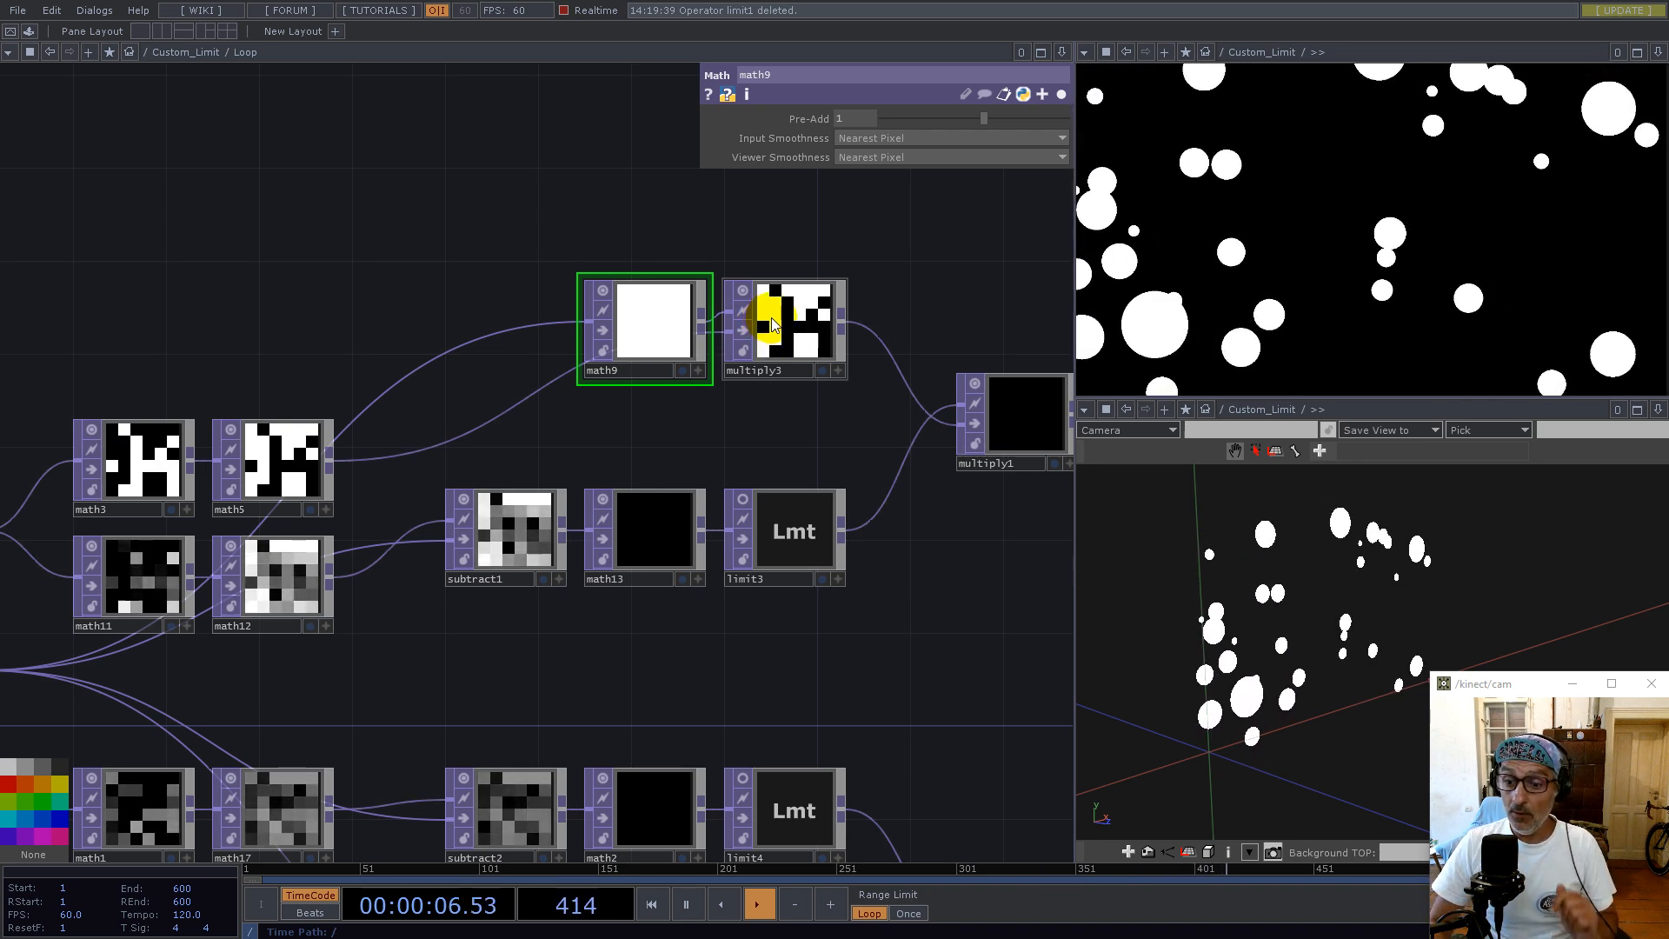
click(641, 335)
scroll(834, 274, down, 3)
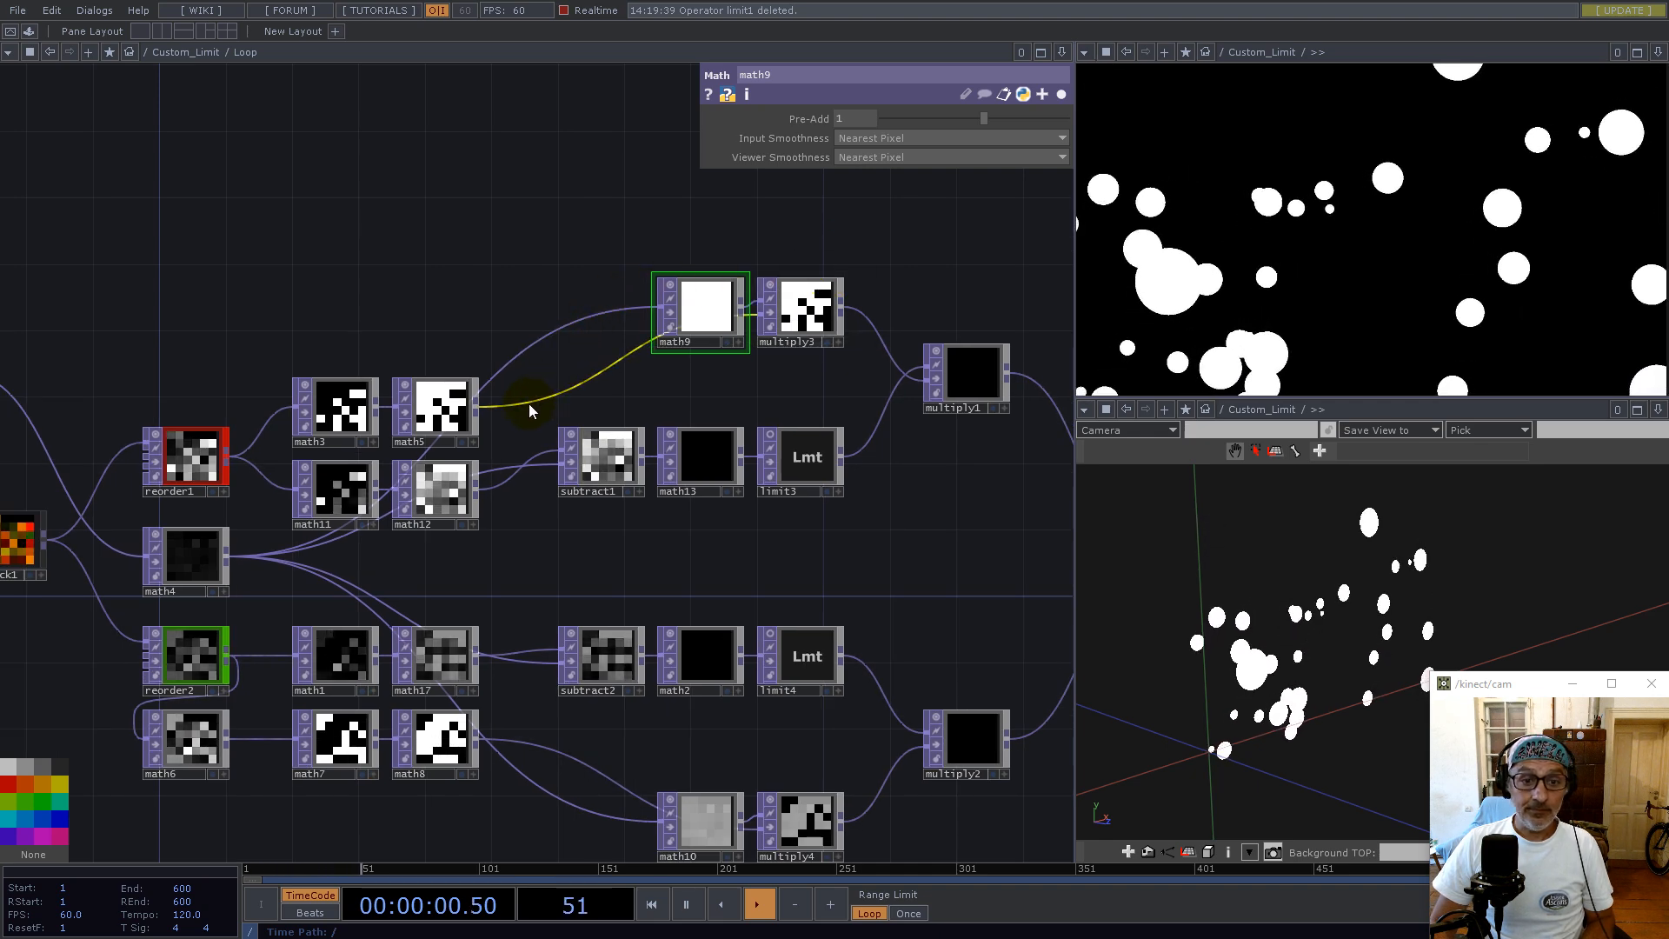
scroll(744, 356, up, 3)
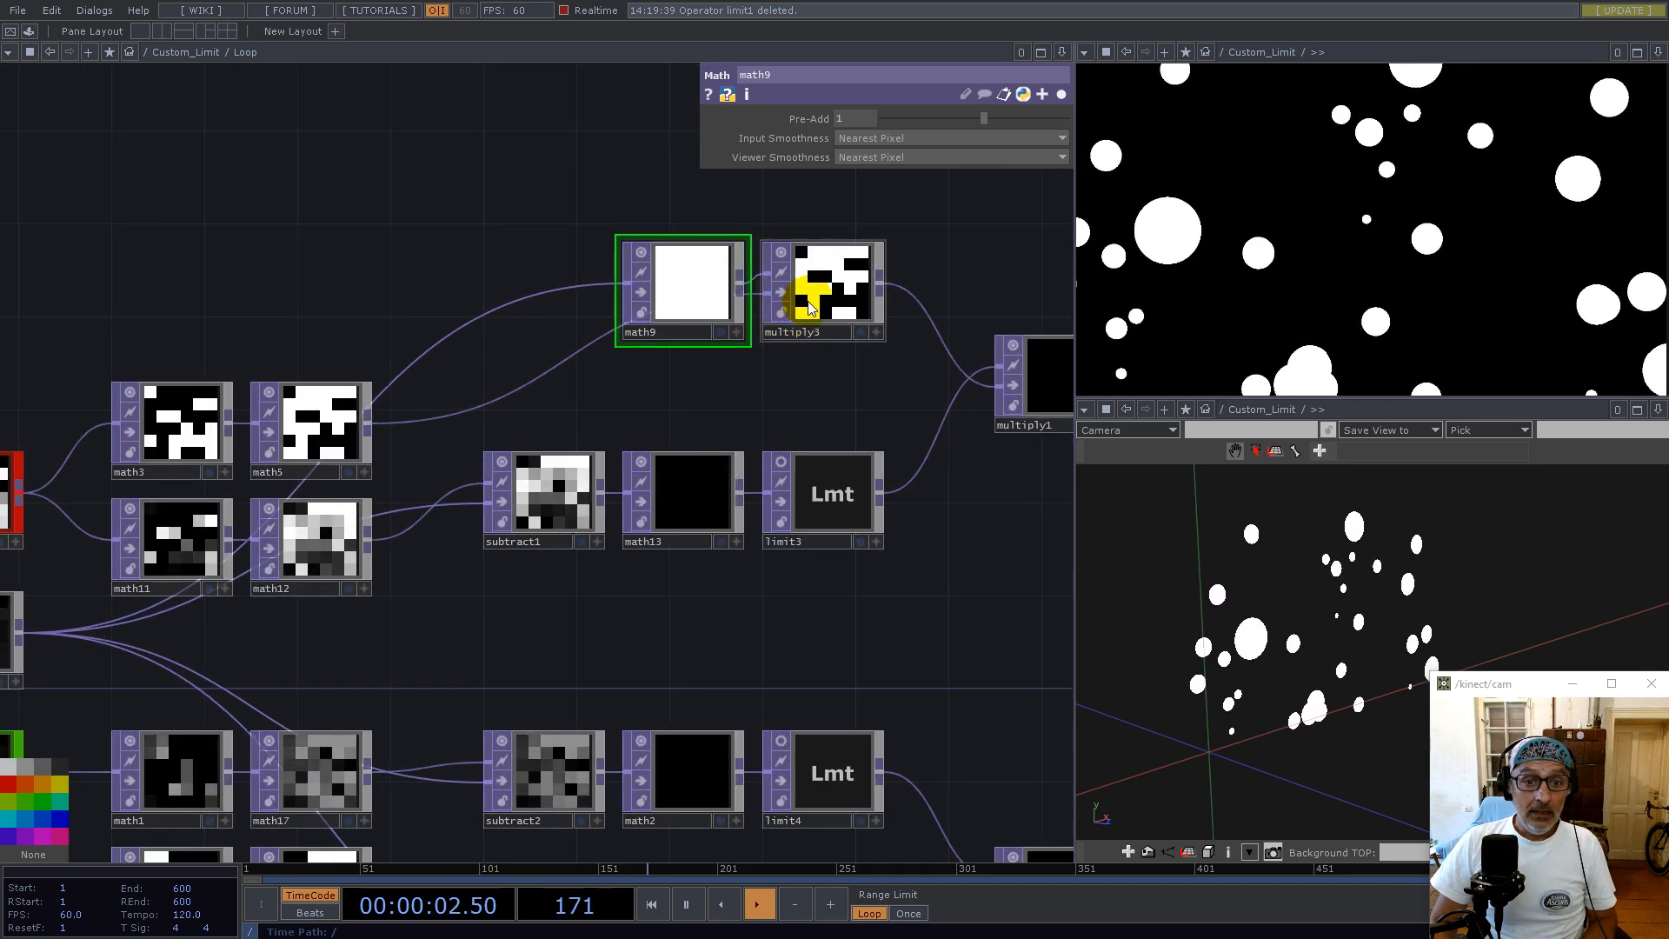
click(815, 300)
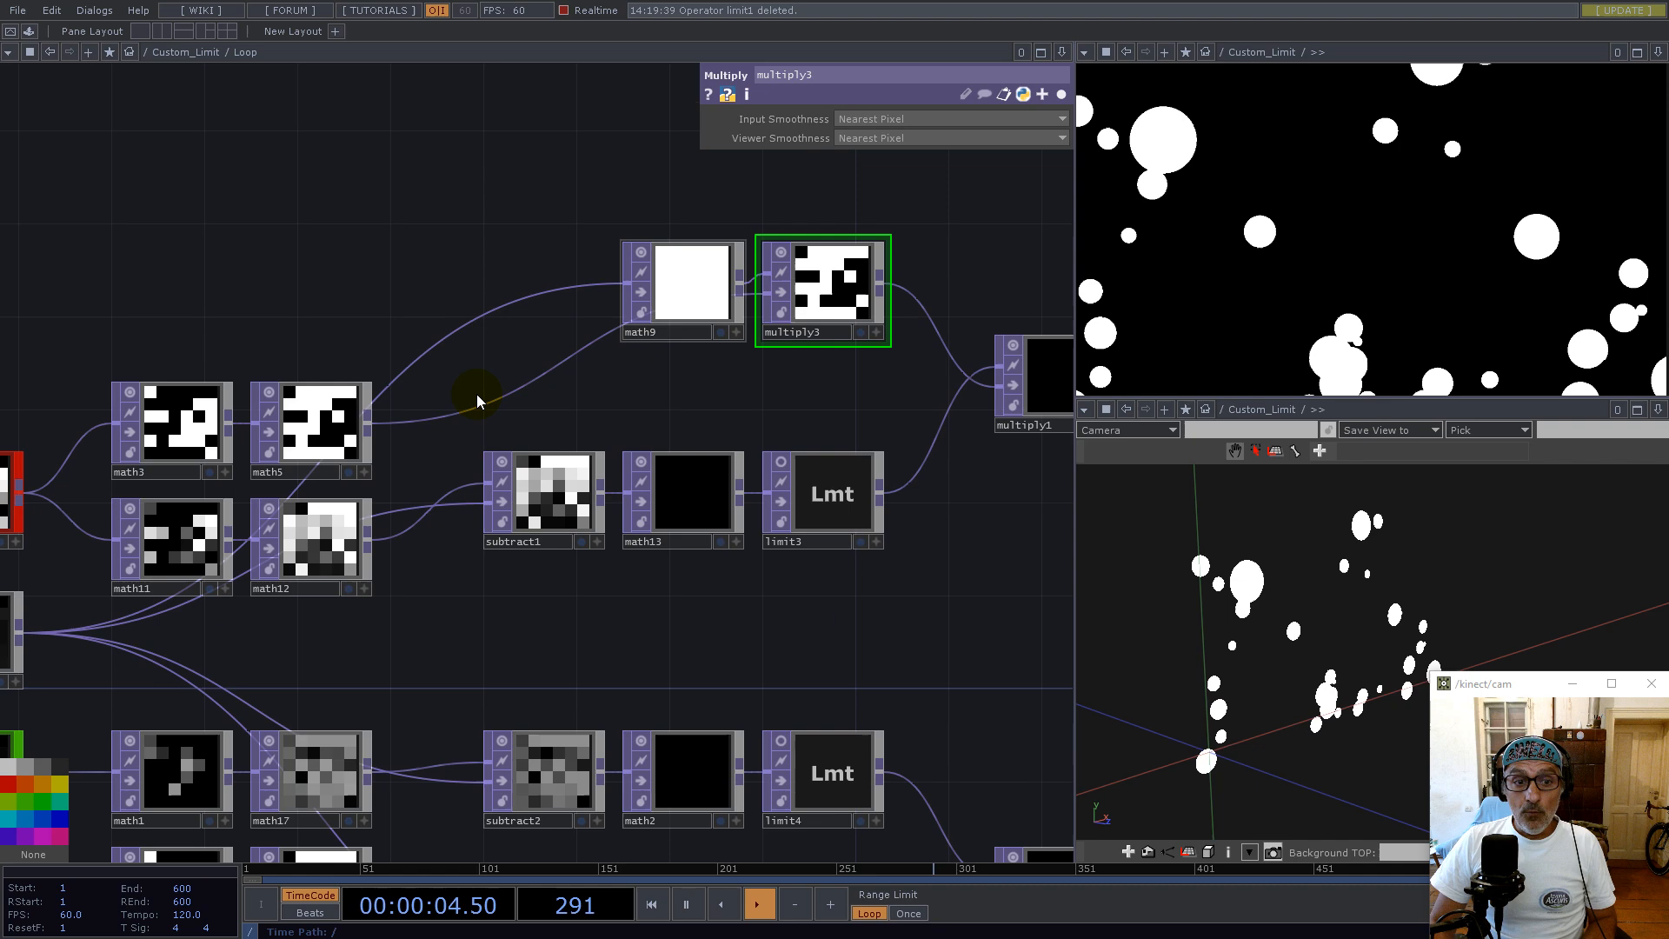
click(313, 443)
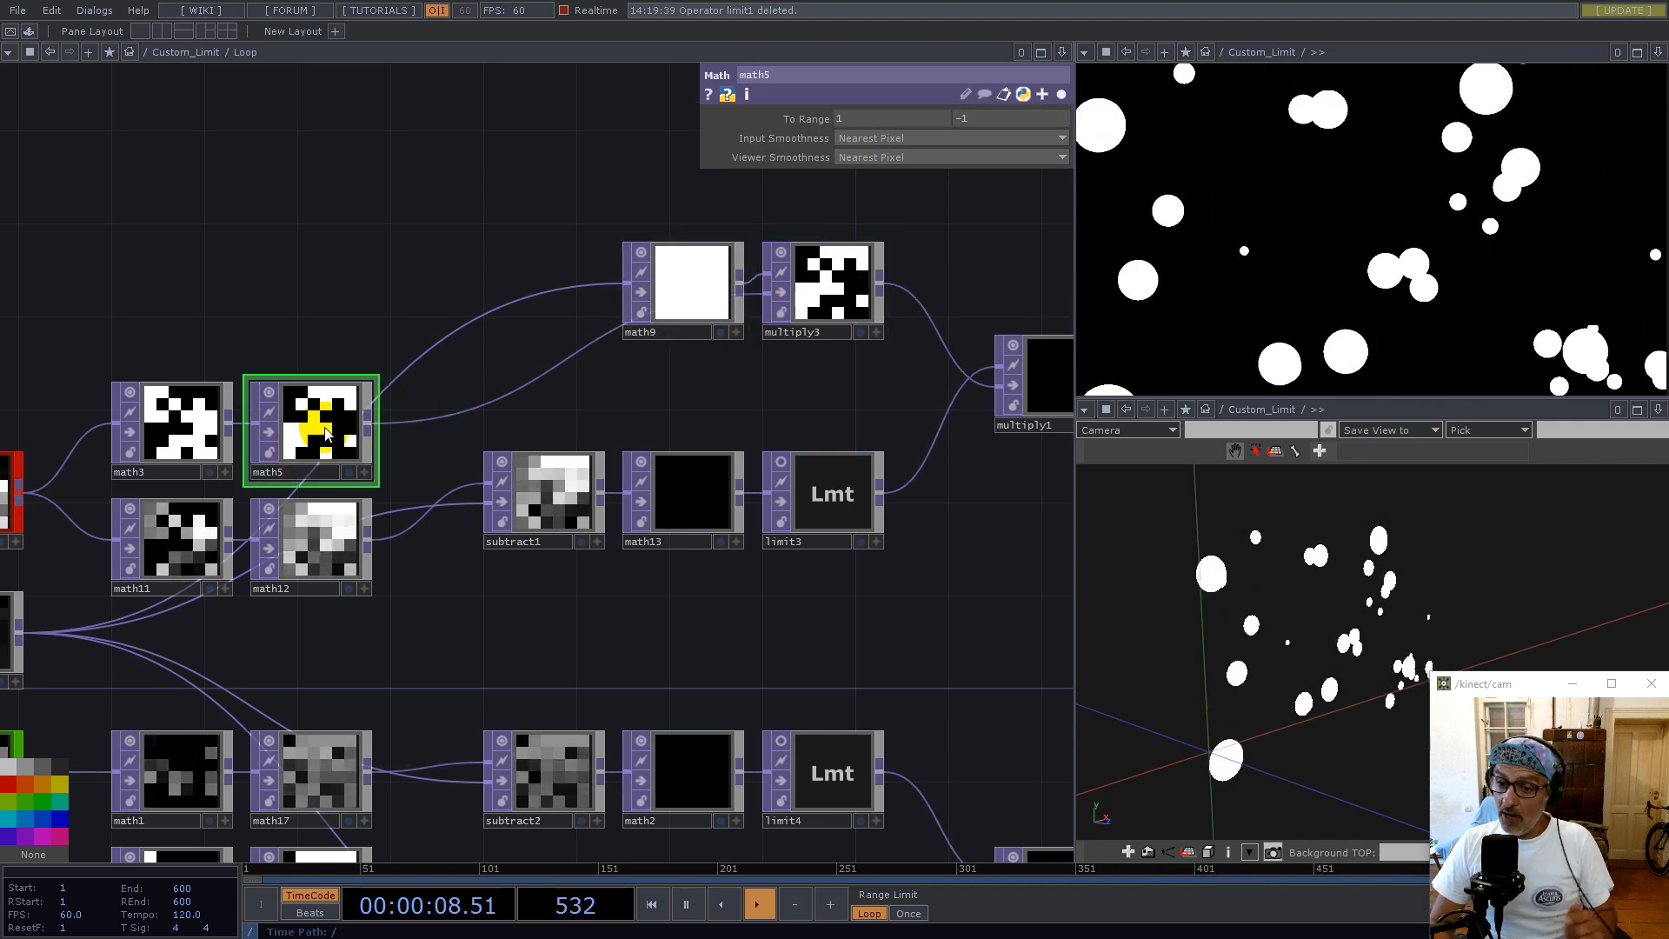
drag(957, 220, 835, 259)
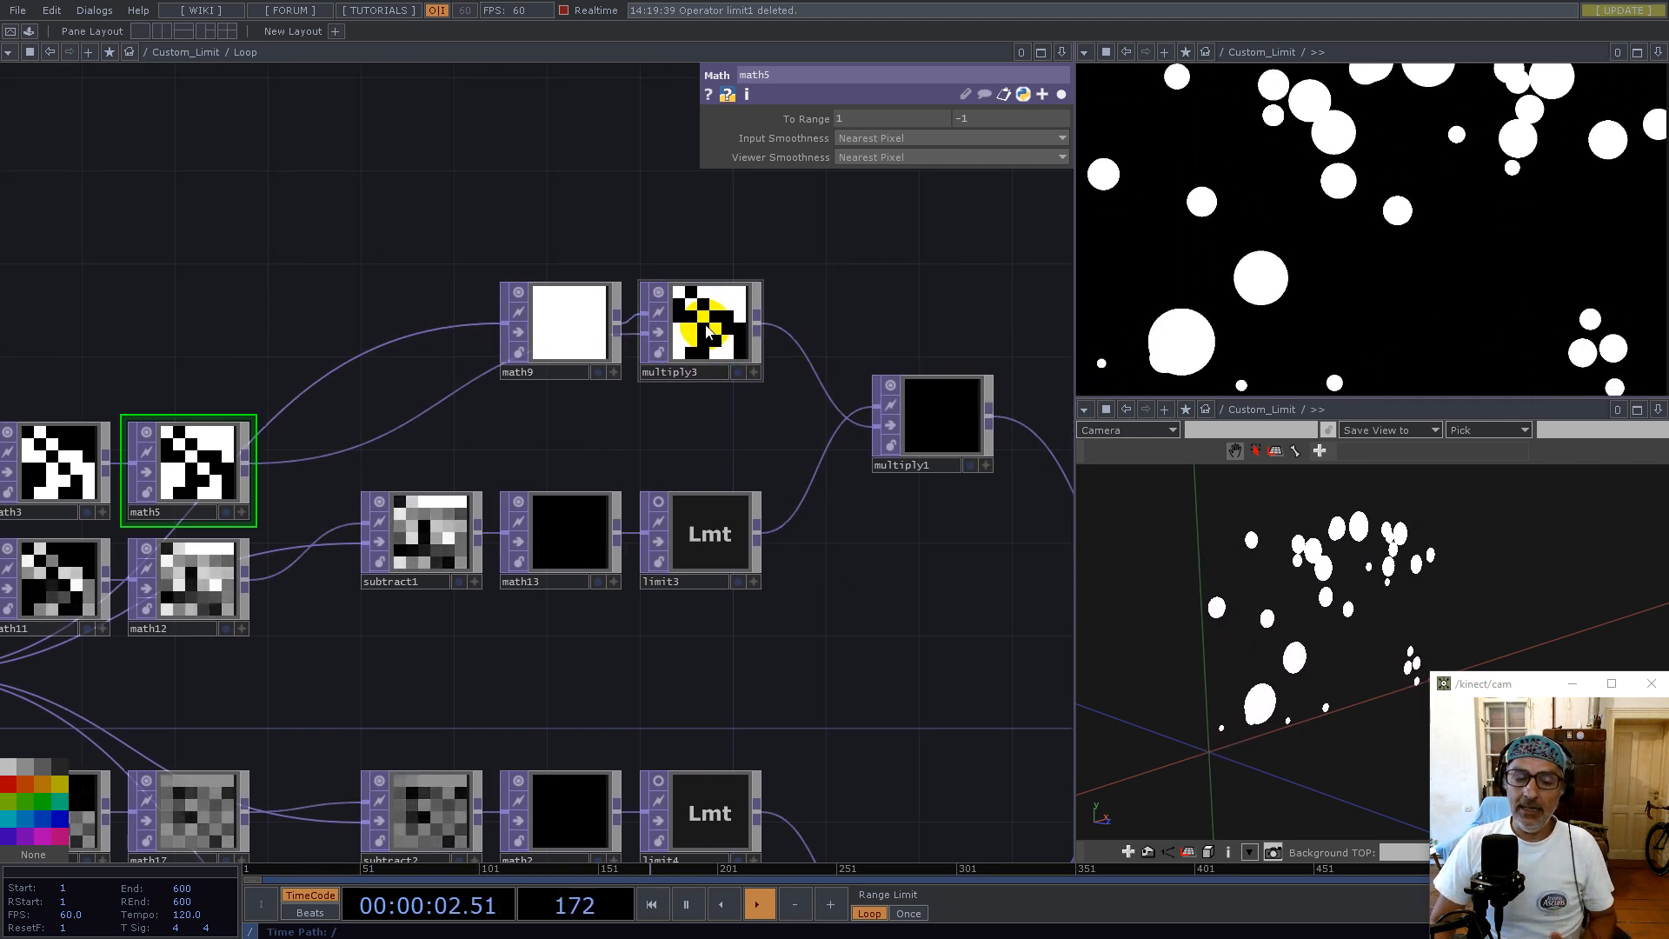
scroll(709, 330, up, 5)
scroll(706, 322, up, 2)
click(678, 333)
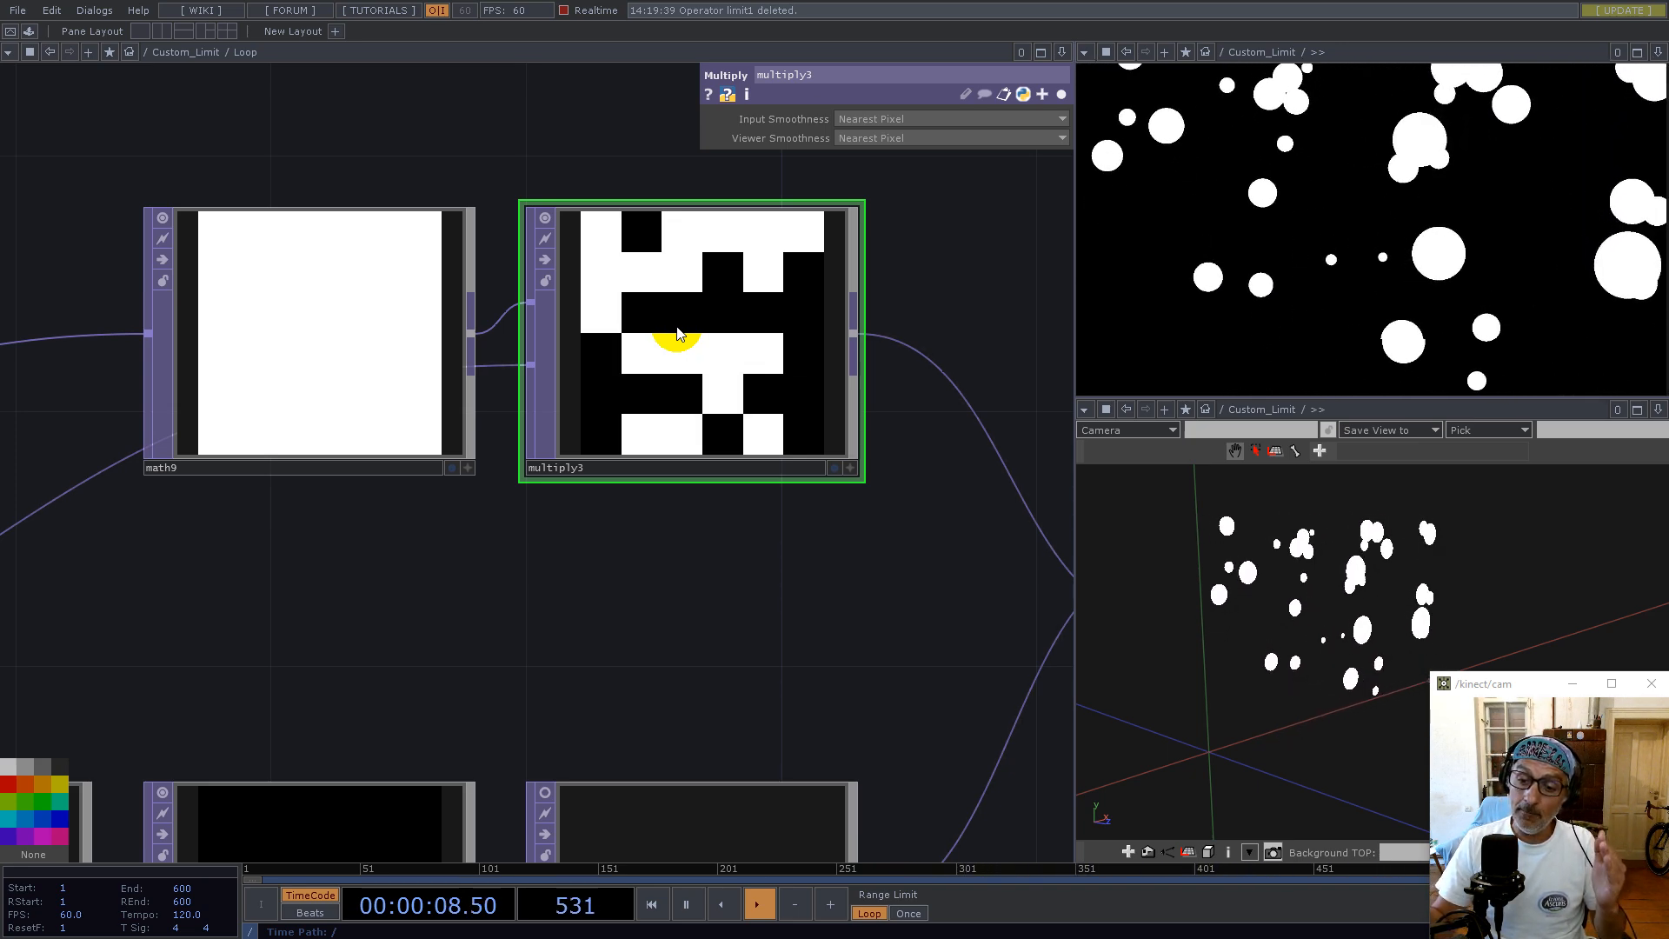
Examine the math11, math12 and subtract1 settings along the second branch coming from reorder1
scroll(676, 319, down, 5)
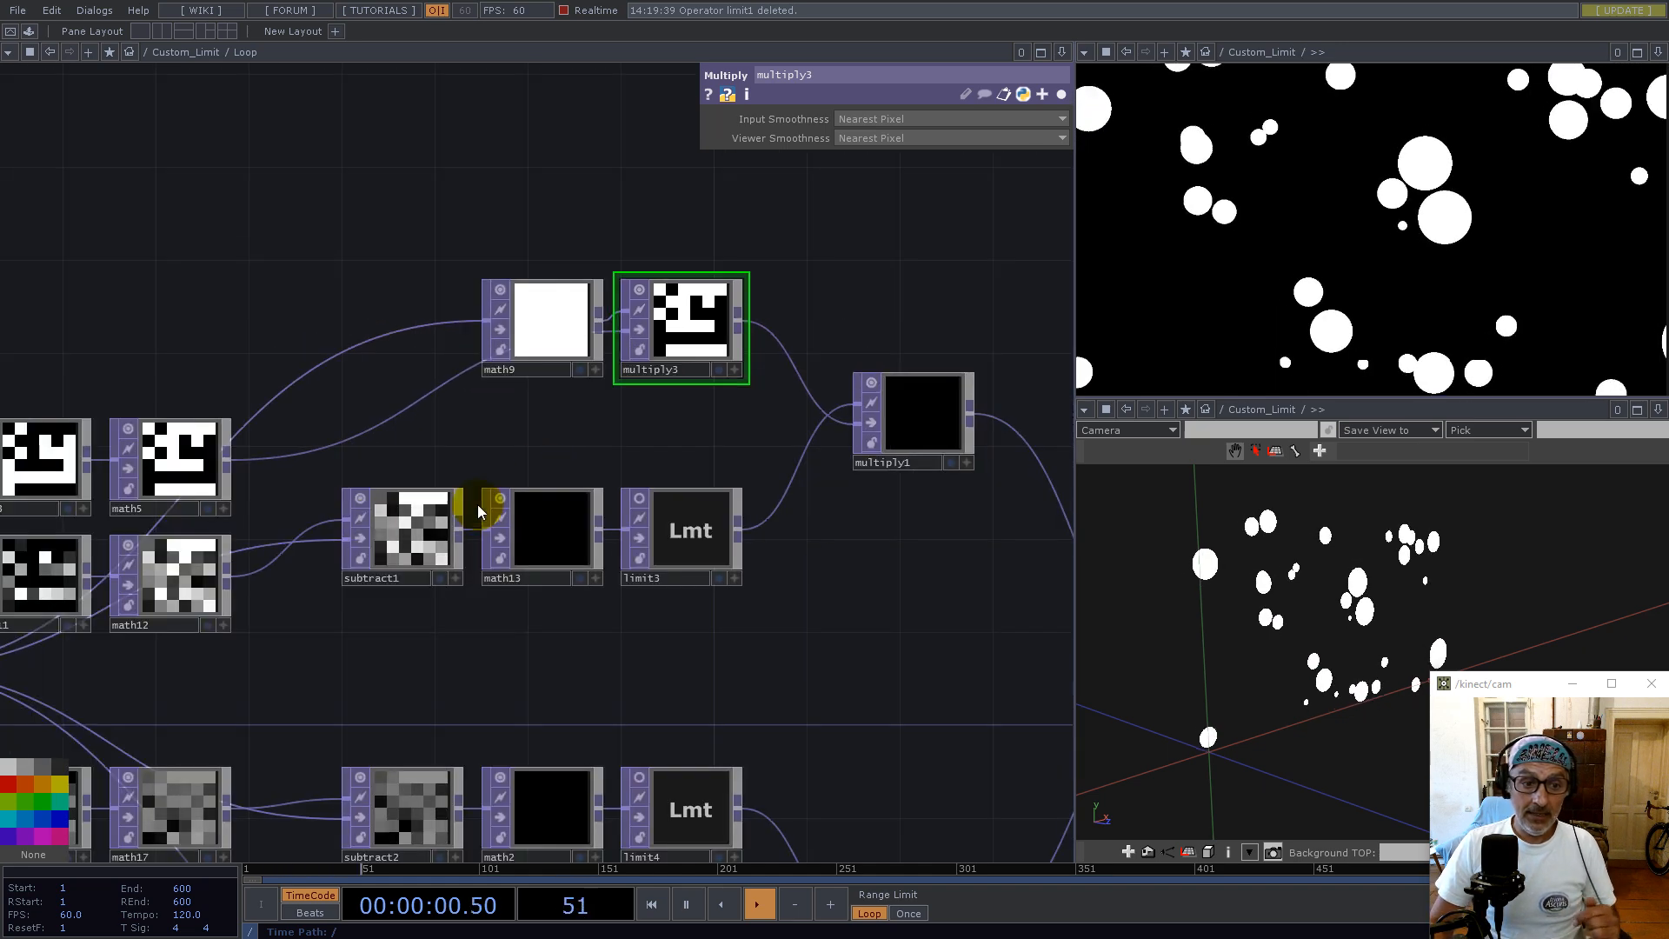
drag(186, 357, 572, 271)
scroll(490, 519, up, 3)
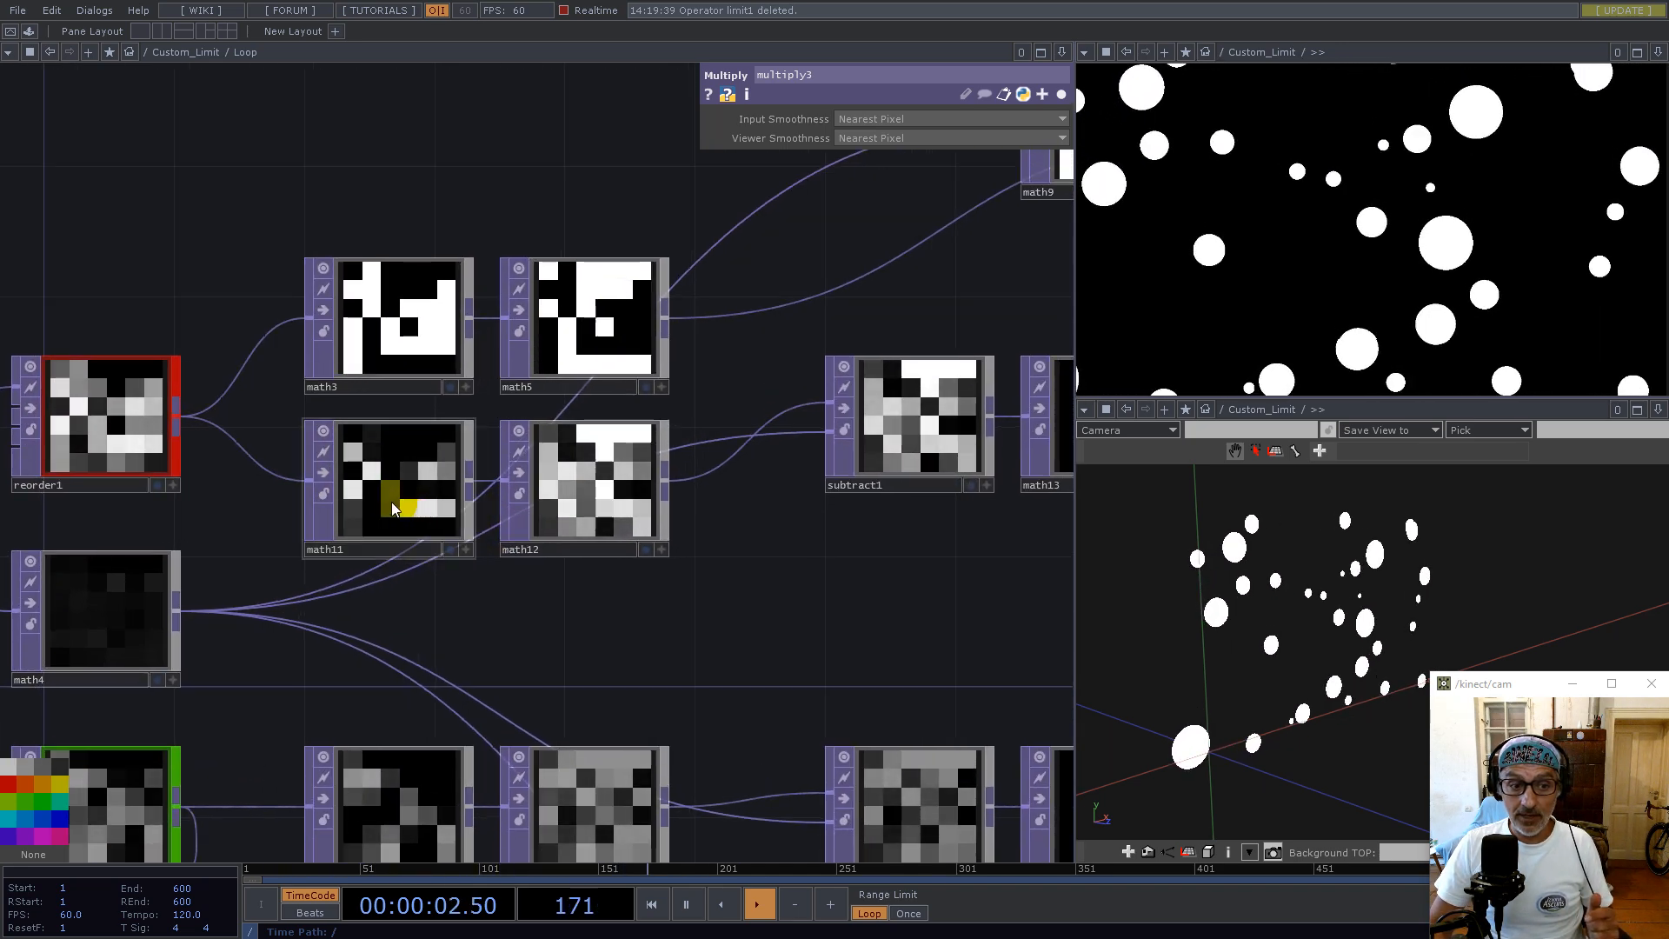
click(388, 487)
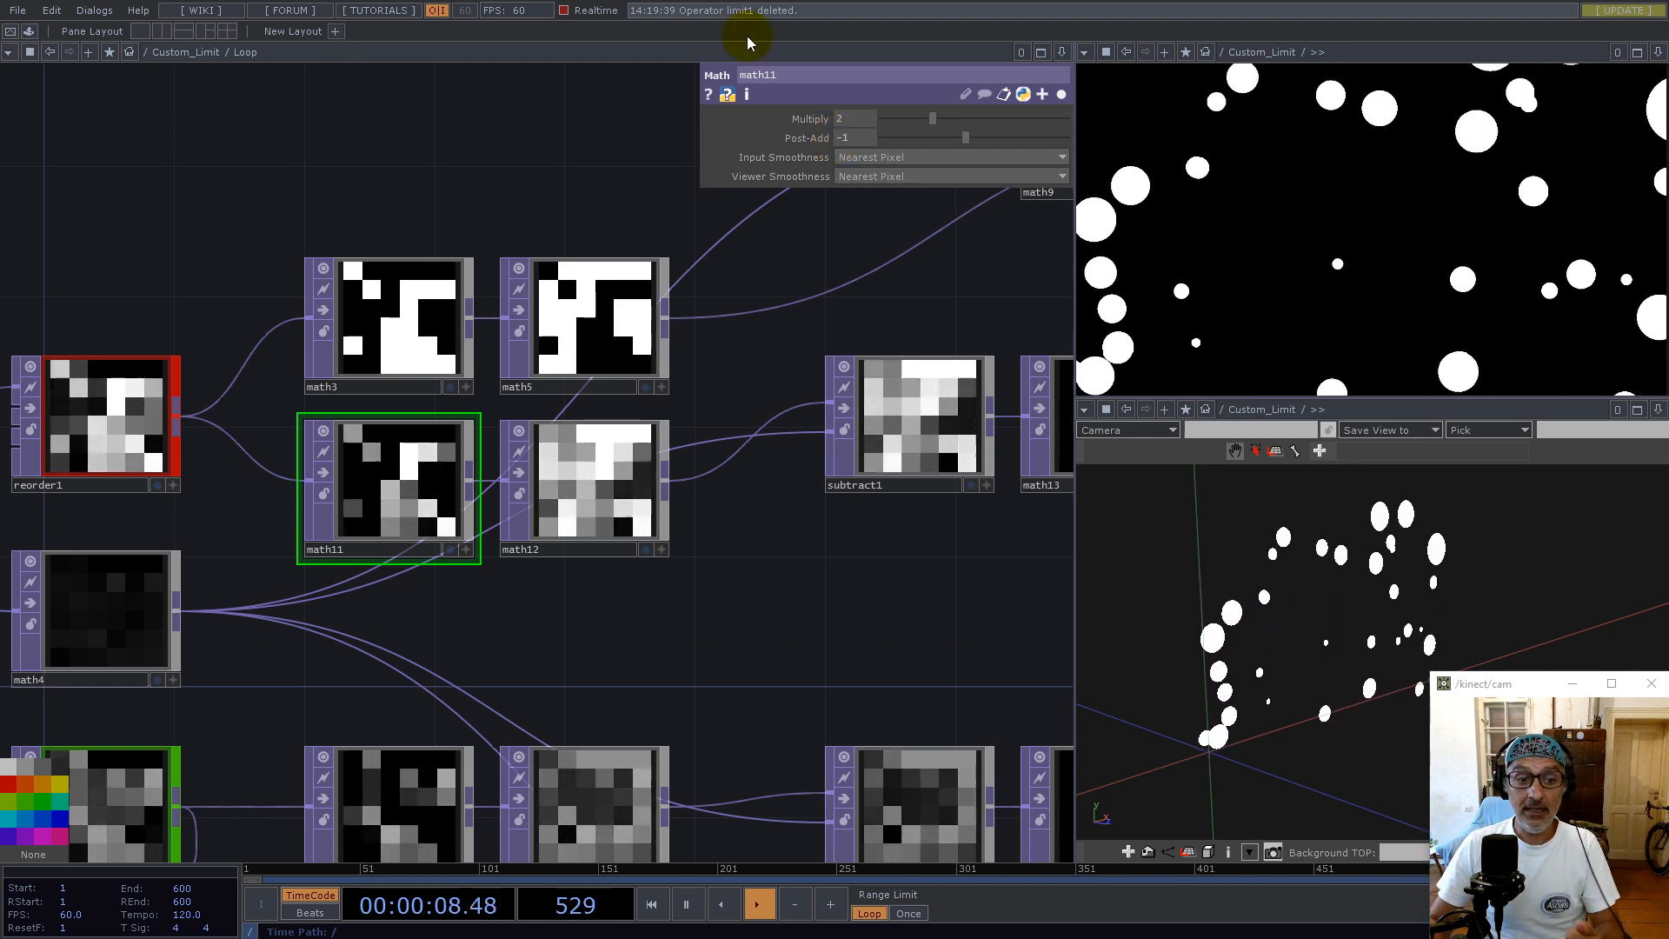
click(644, 437)
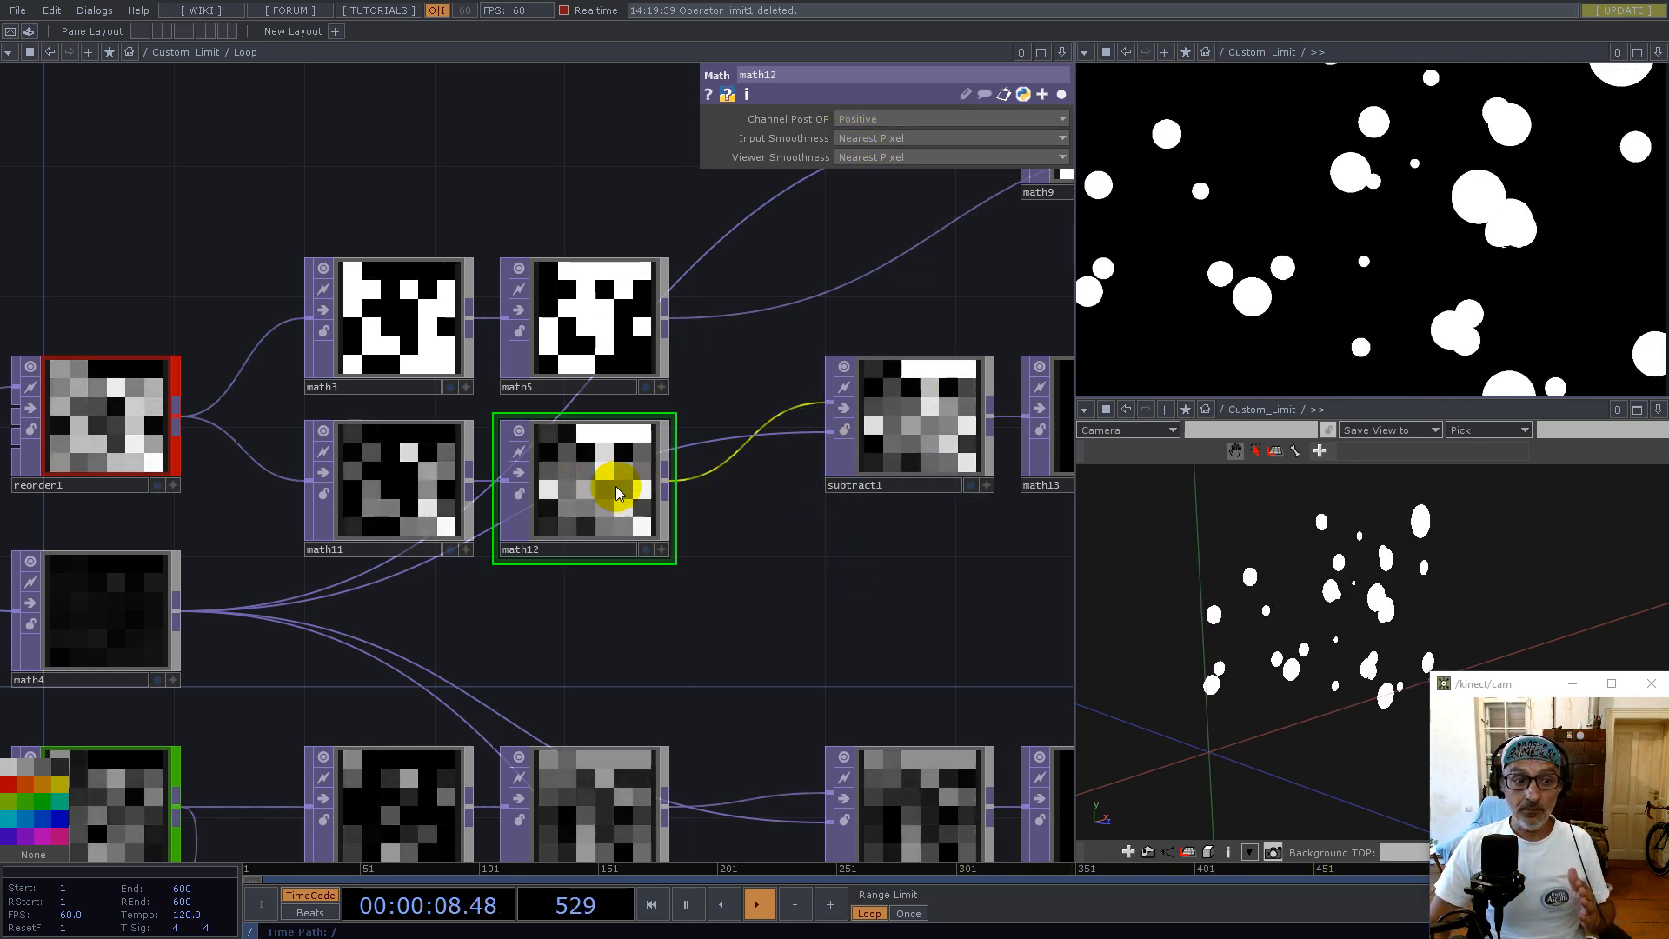
click(927, 422)
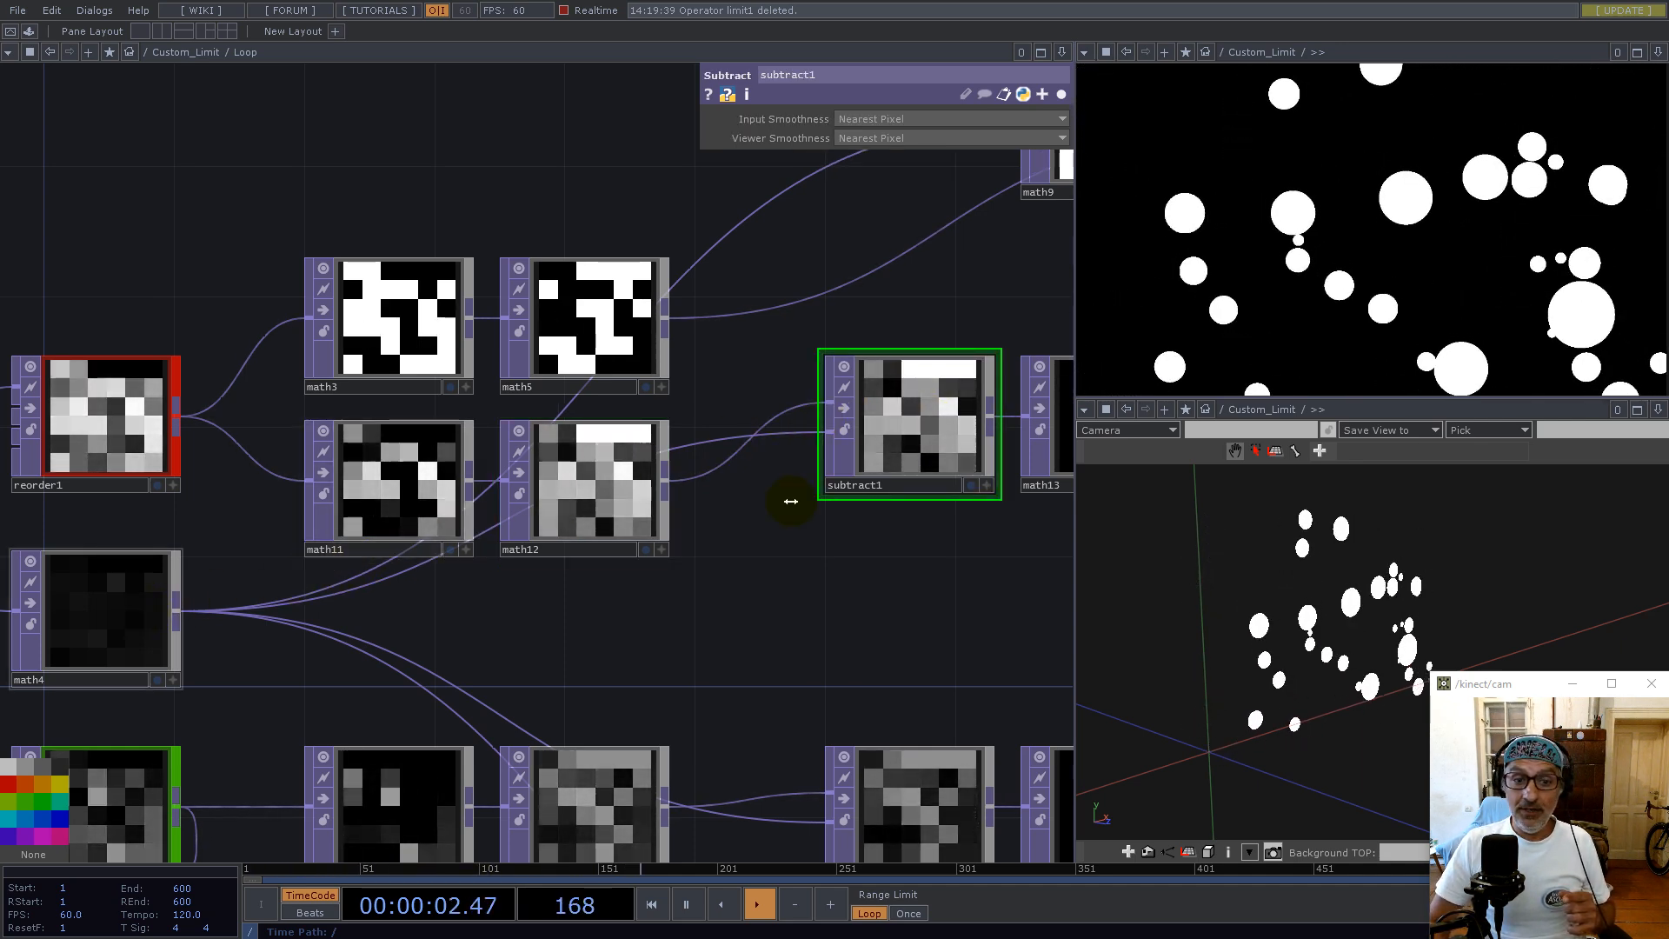
click(580, 495)
drag(899, 593, 685, 629)
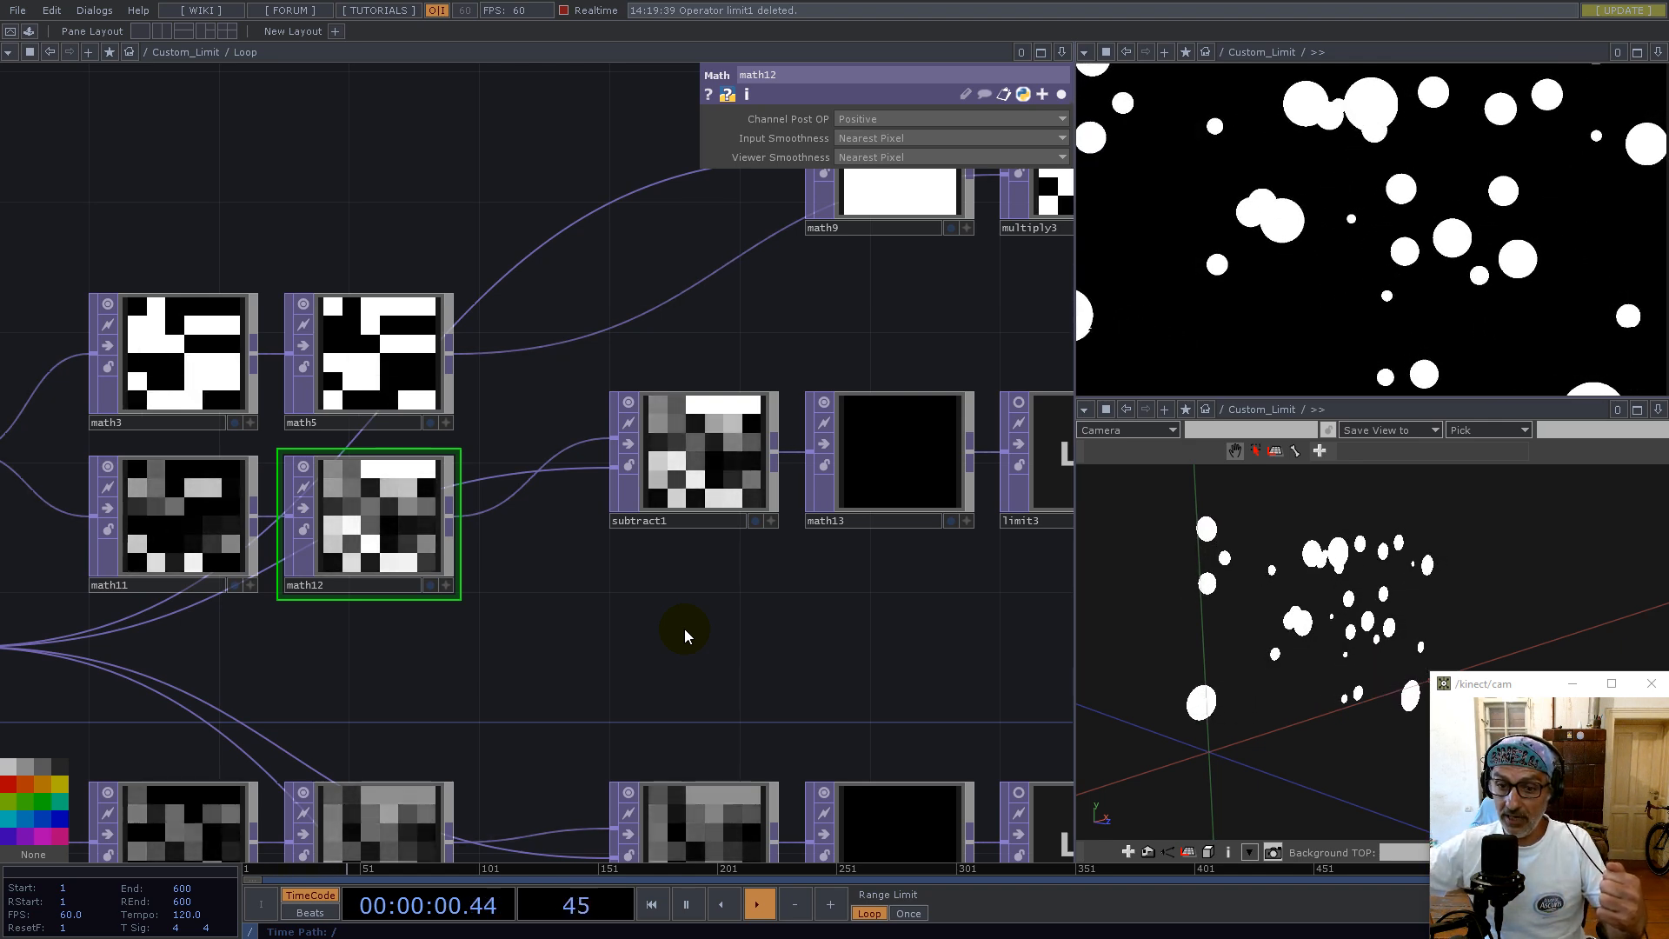
Inspect math13 with its full parameter set shown, compare it with the limit3 settings, and look closely at math13's output
drag(874, 589, 516, 548)
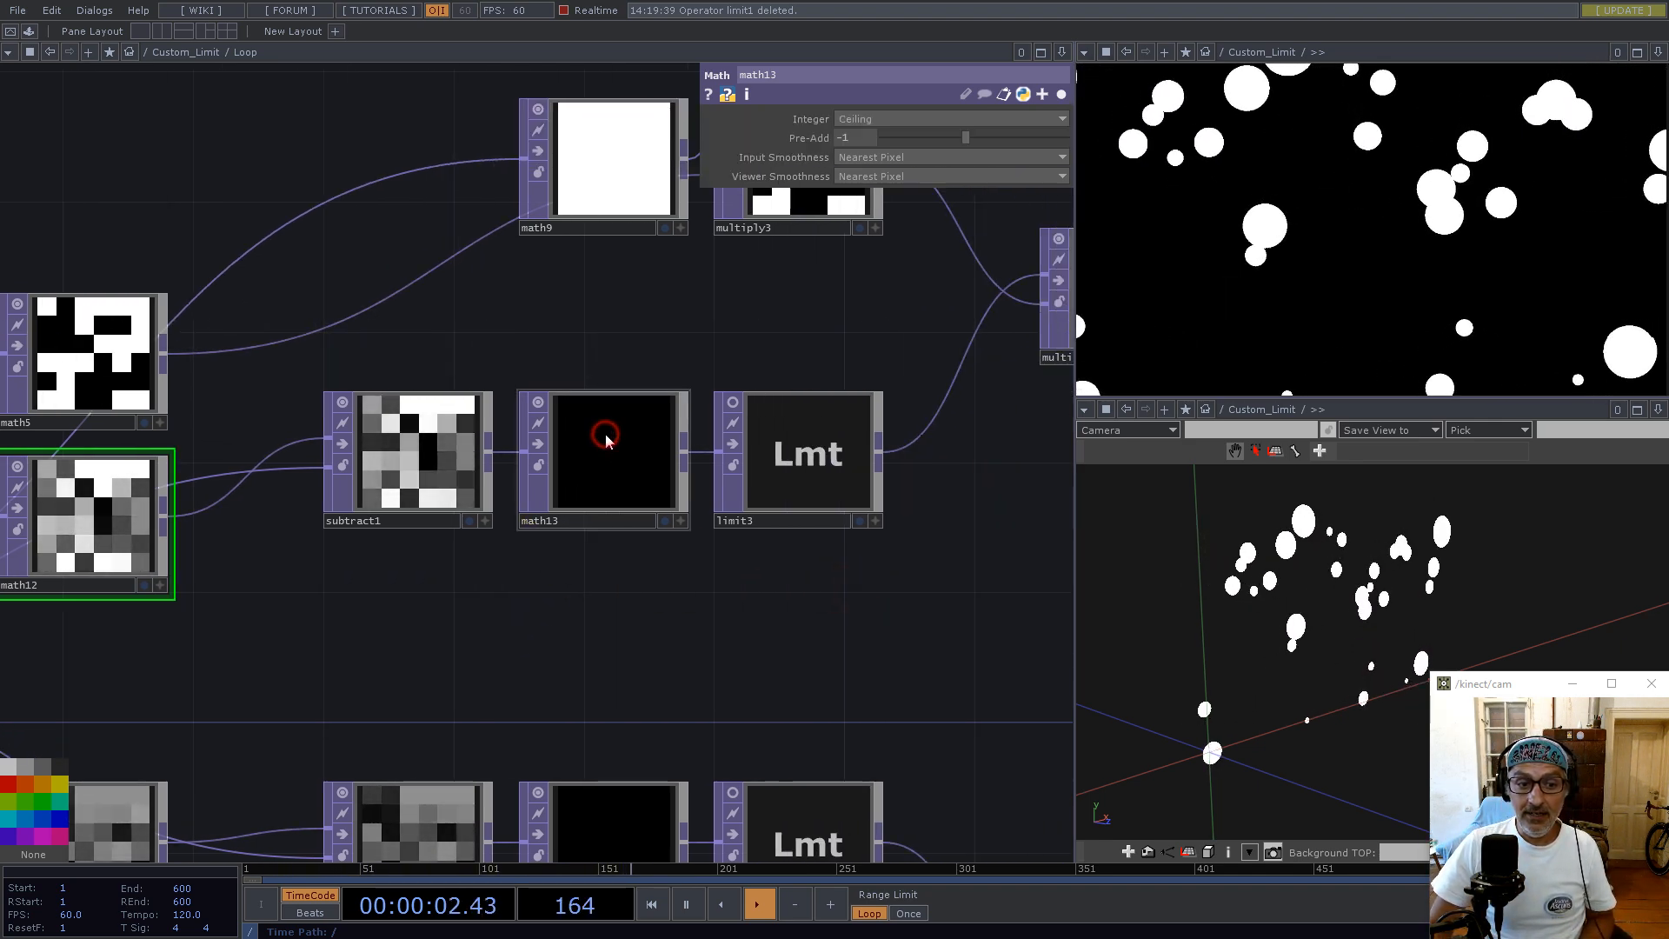
click(596, 447)
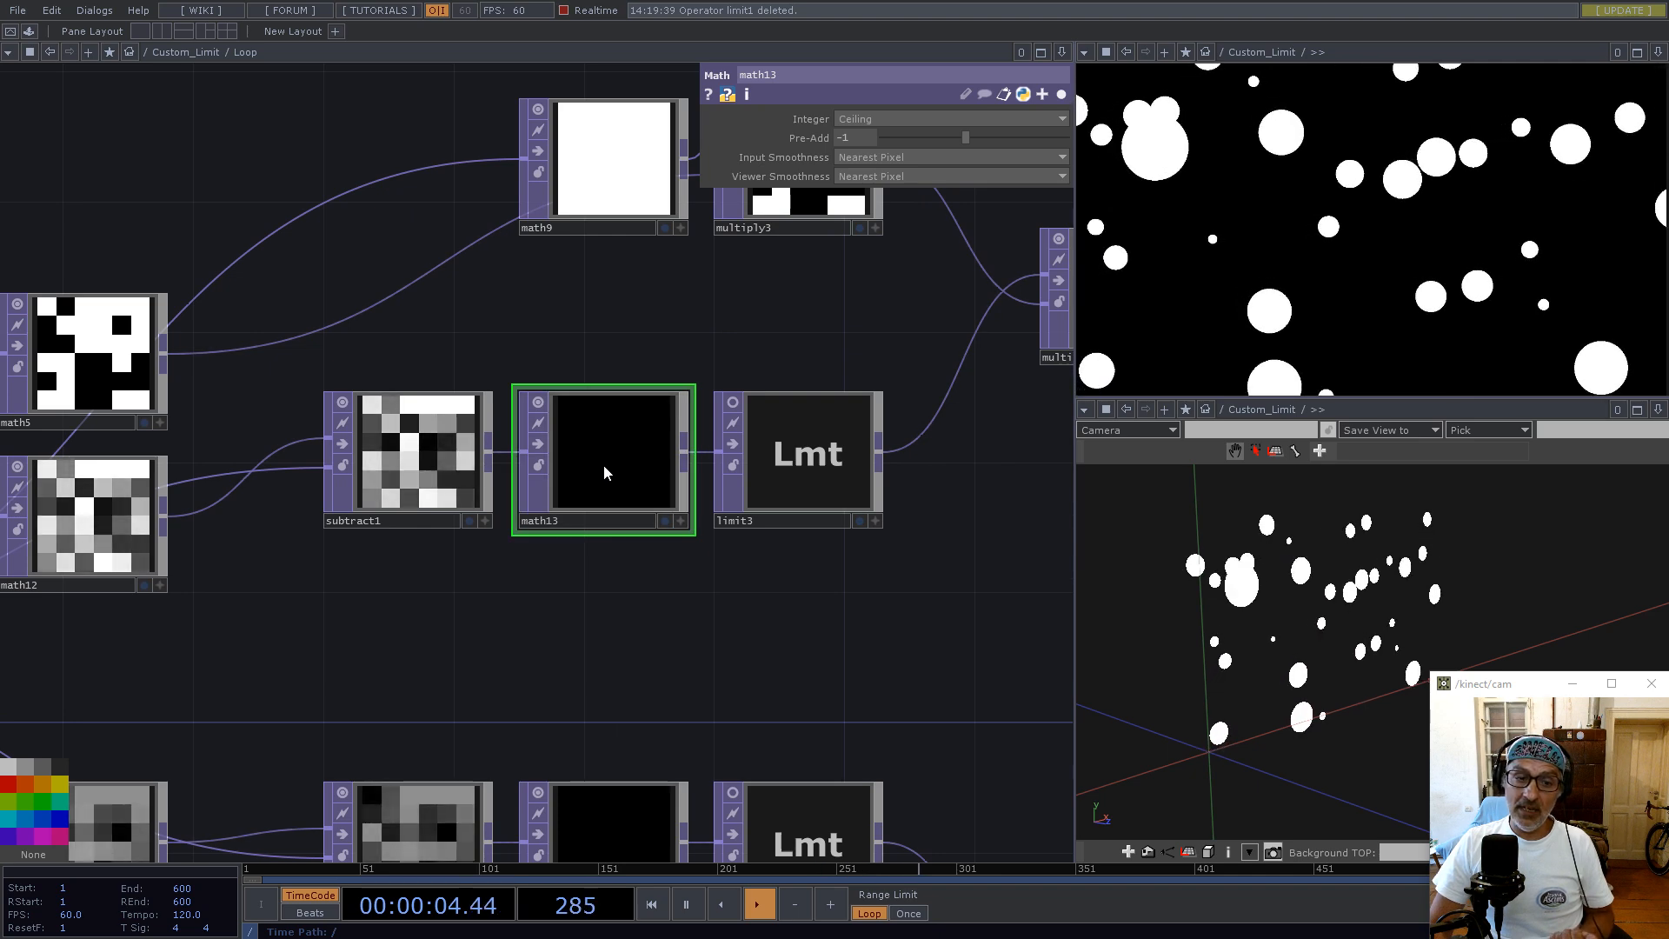
click(1061, 94)
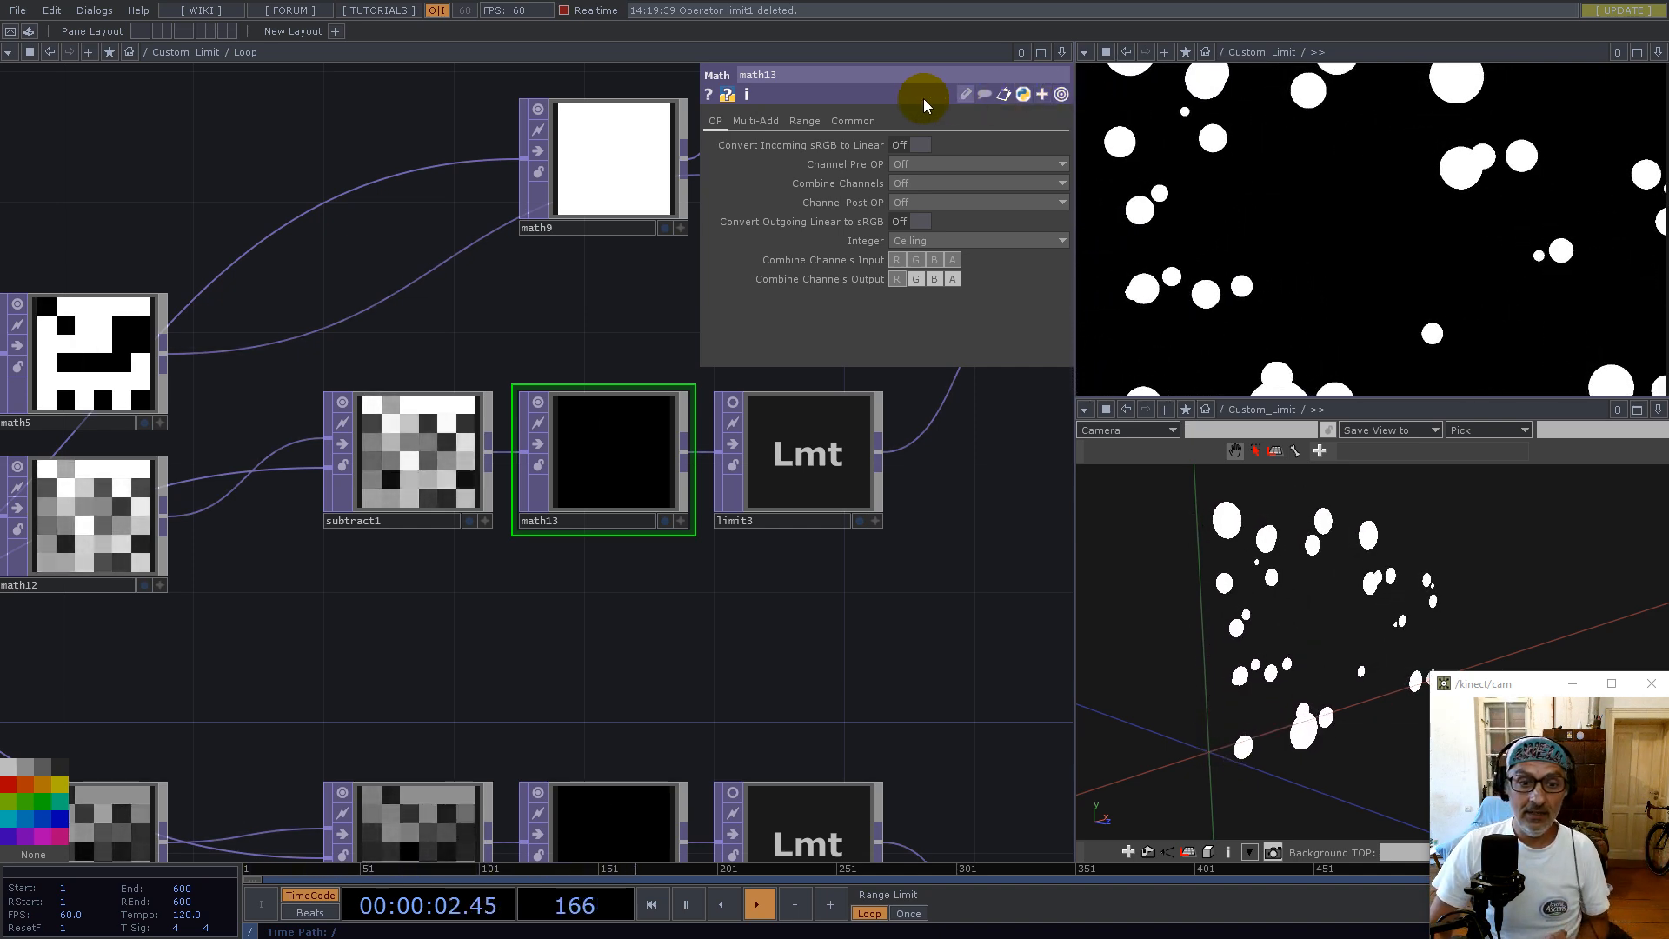
click(808, 458)
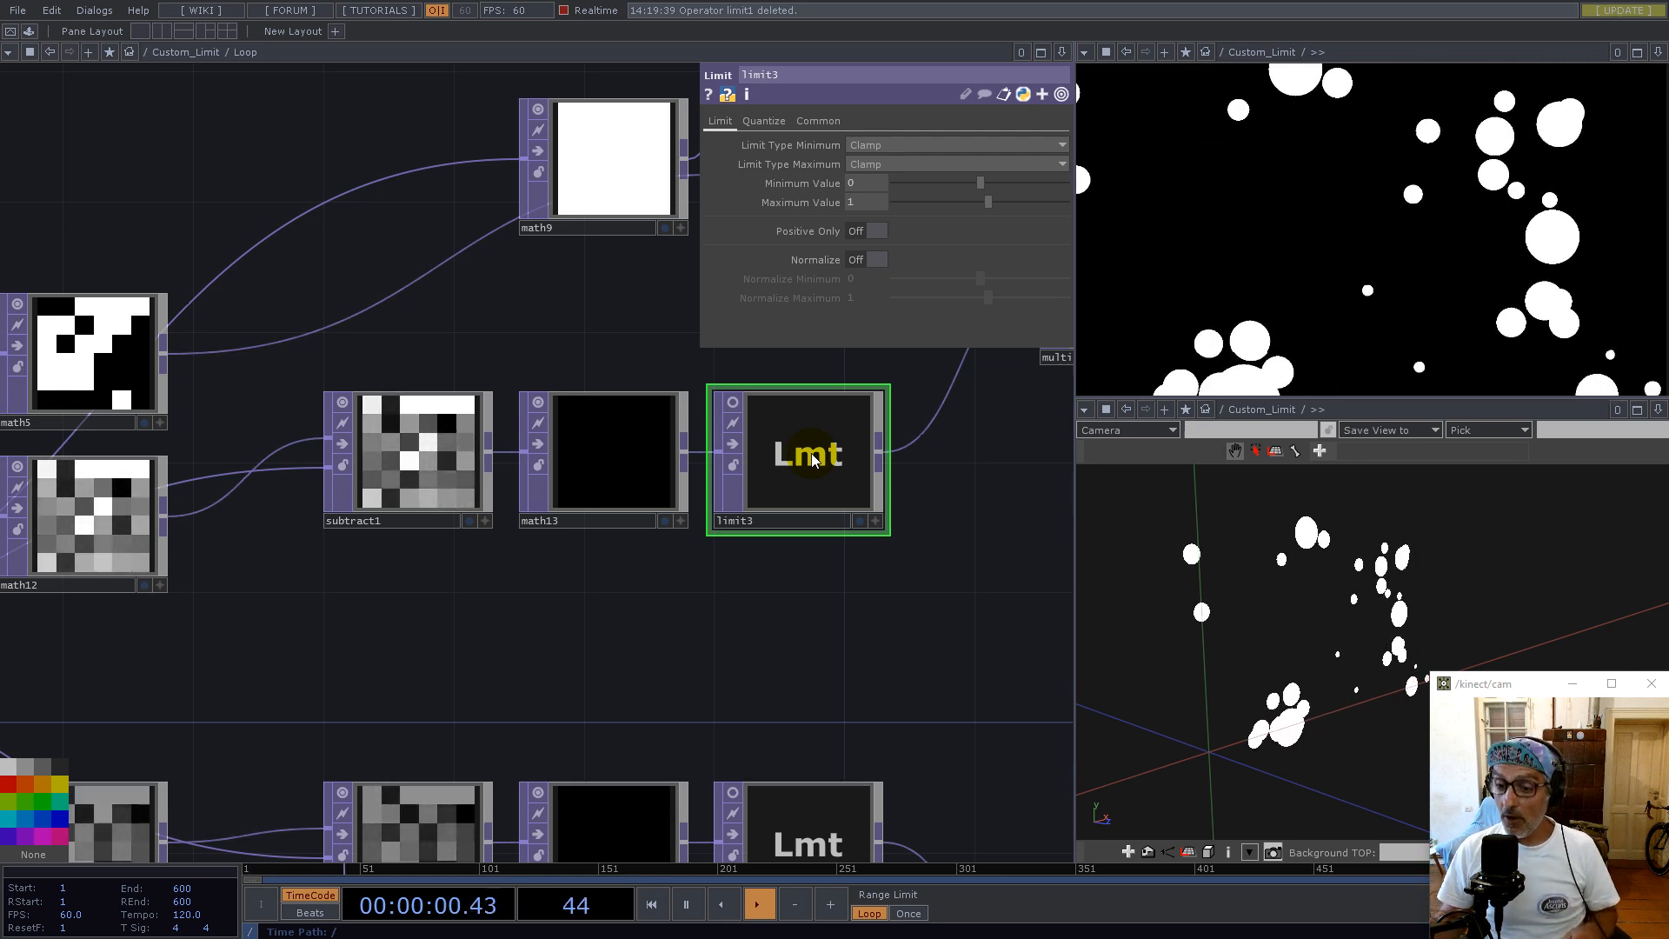
click(590, 478)
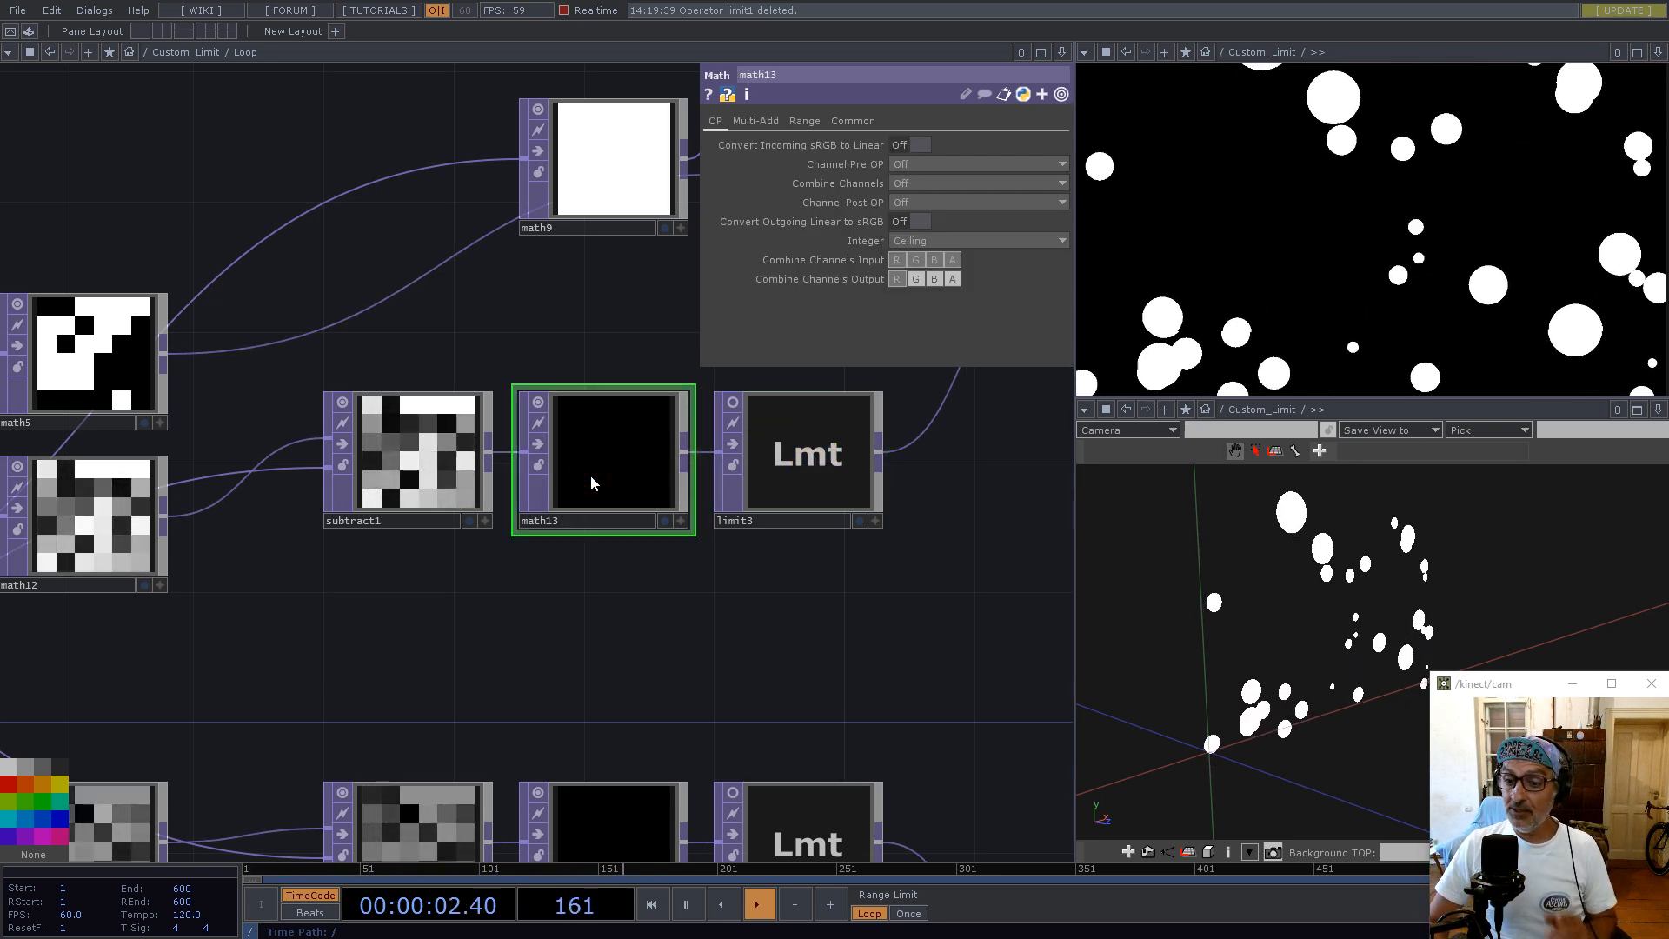
scroll(530, 591, down, 3)
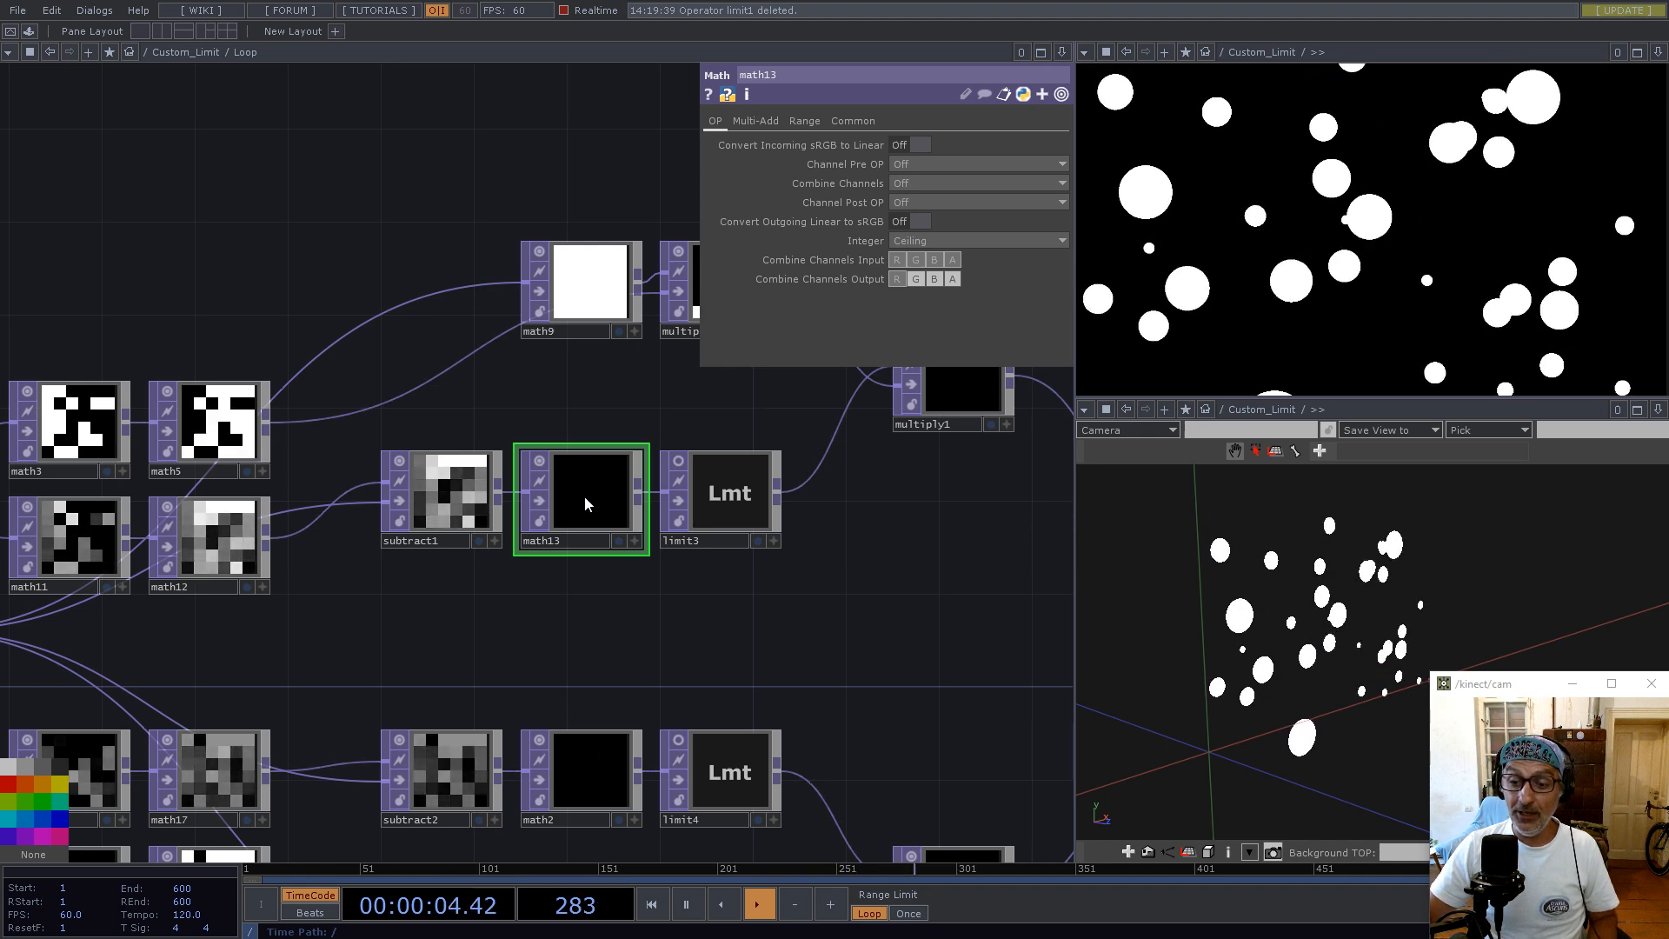
drag(850, 618, 717, 669)
scroll(478, 563, up, 7)
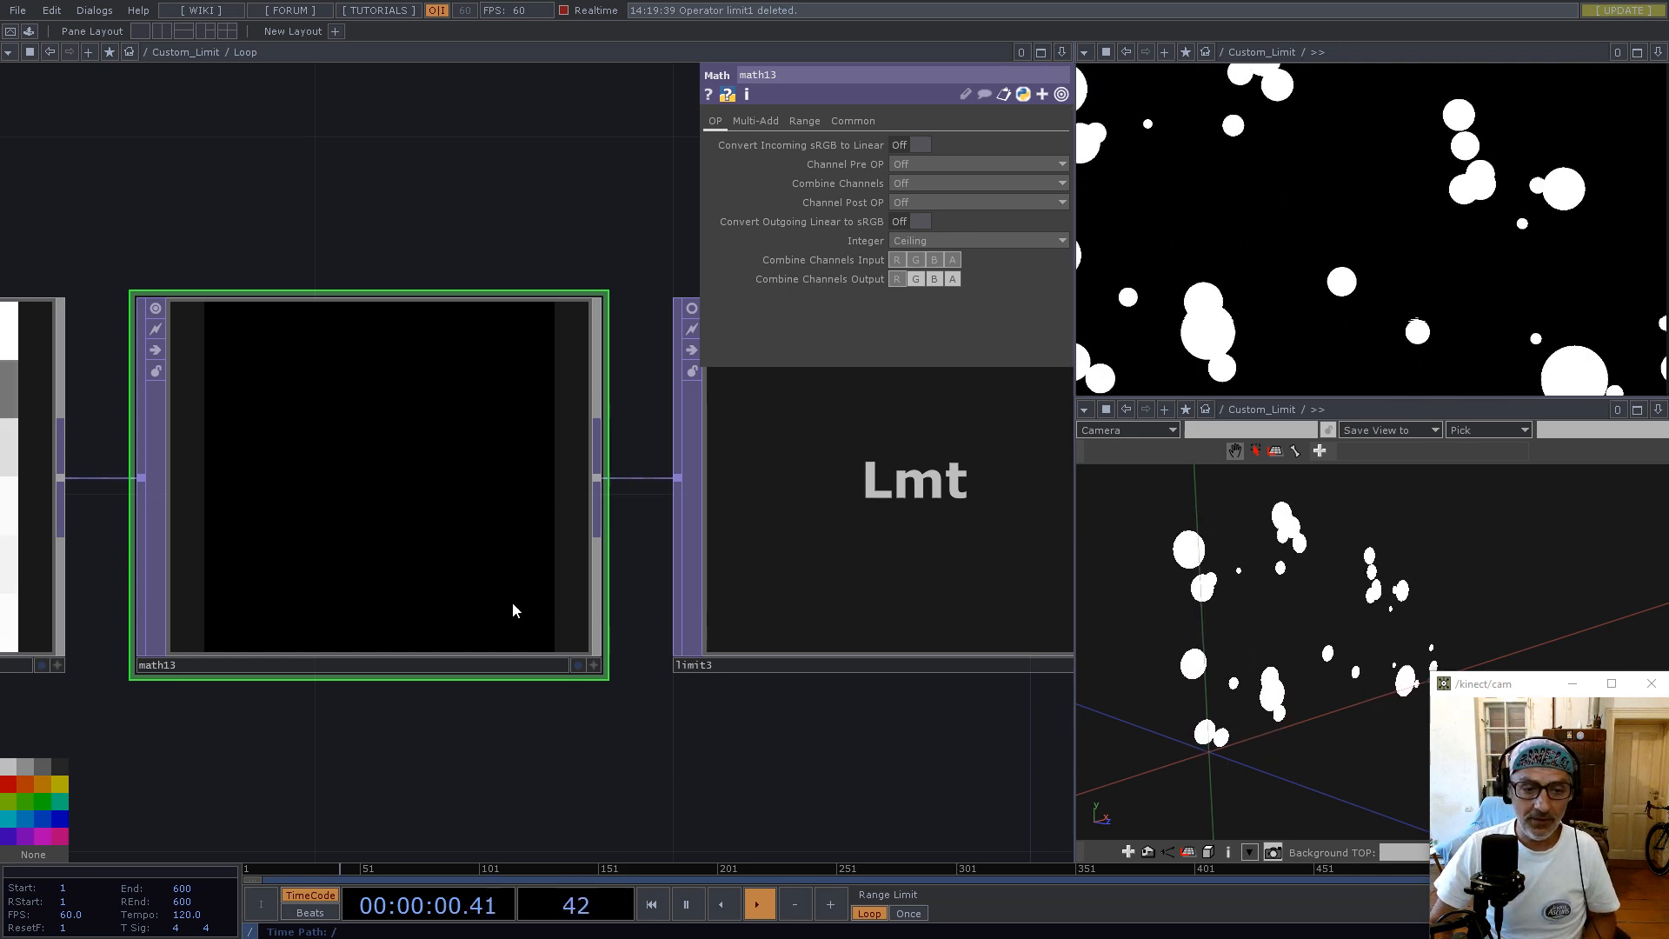
scroll(514, 605, down, 5)
scroll(652, 606, down, 5)
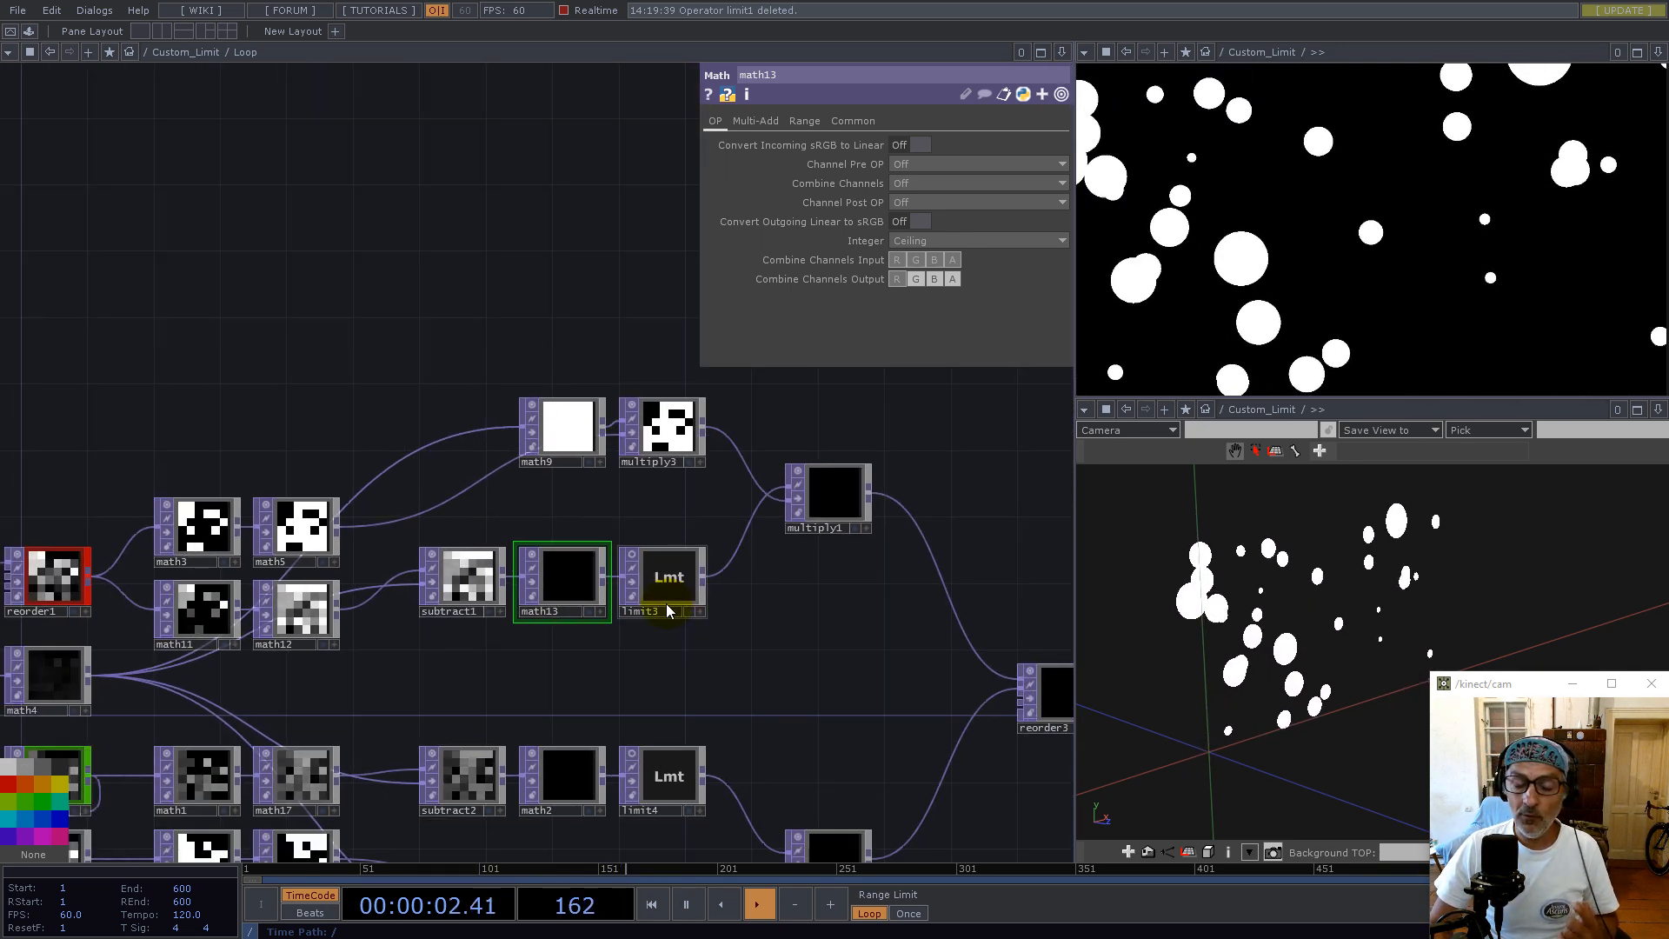
Follow the upper branch through multiply1 to reorder3 and inspect the reorder3 parameters
click(835, 492)
drag(853, 663, 638, 512)
click(892, 573)
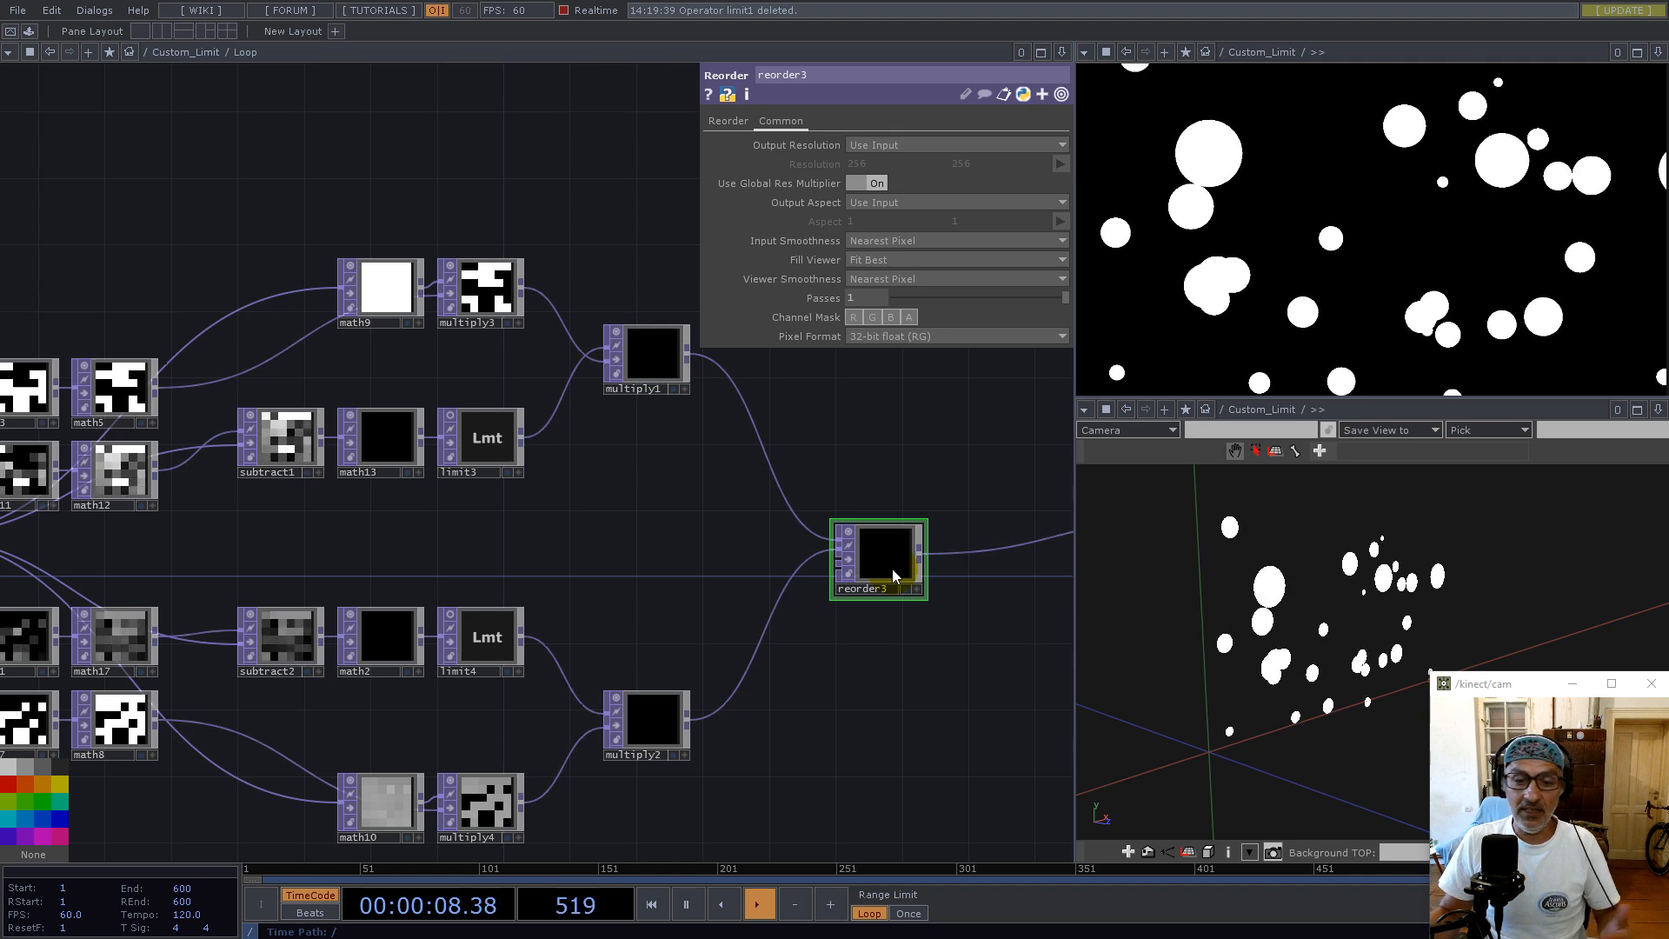
Examine which channels reorder2 outputs and the multiply setting of math6 on the lower branch
drag(588, 570, 895, 496)
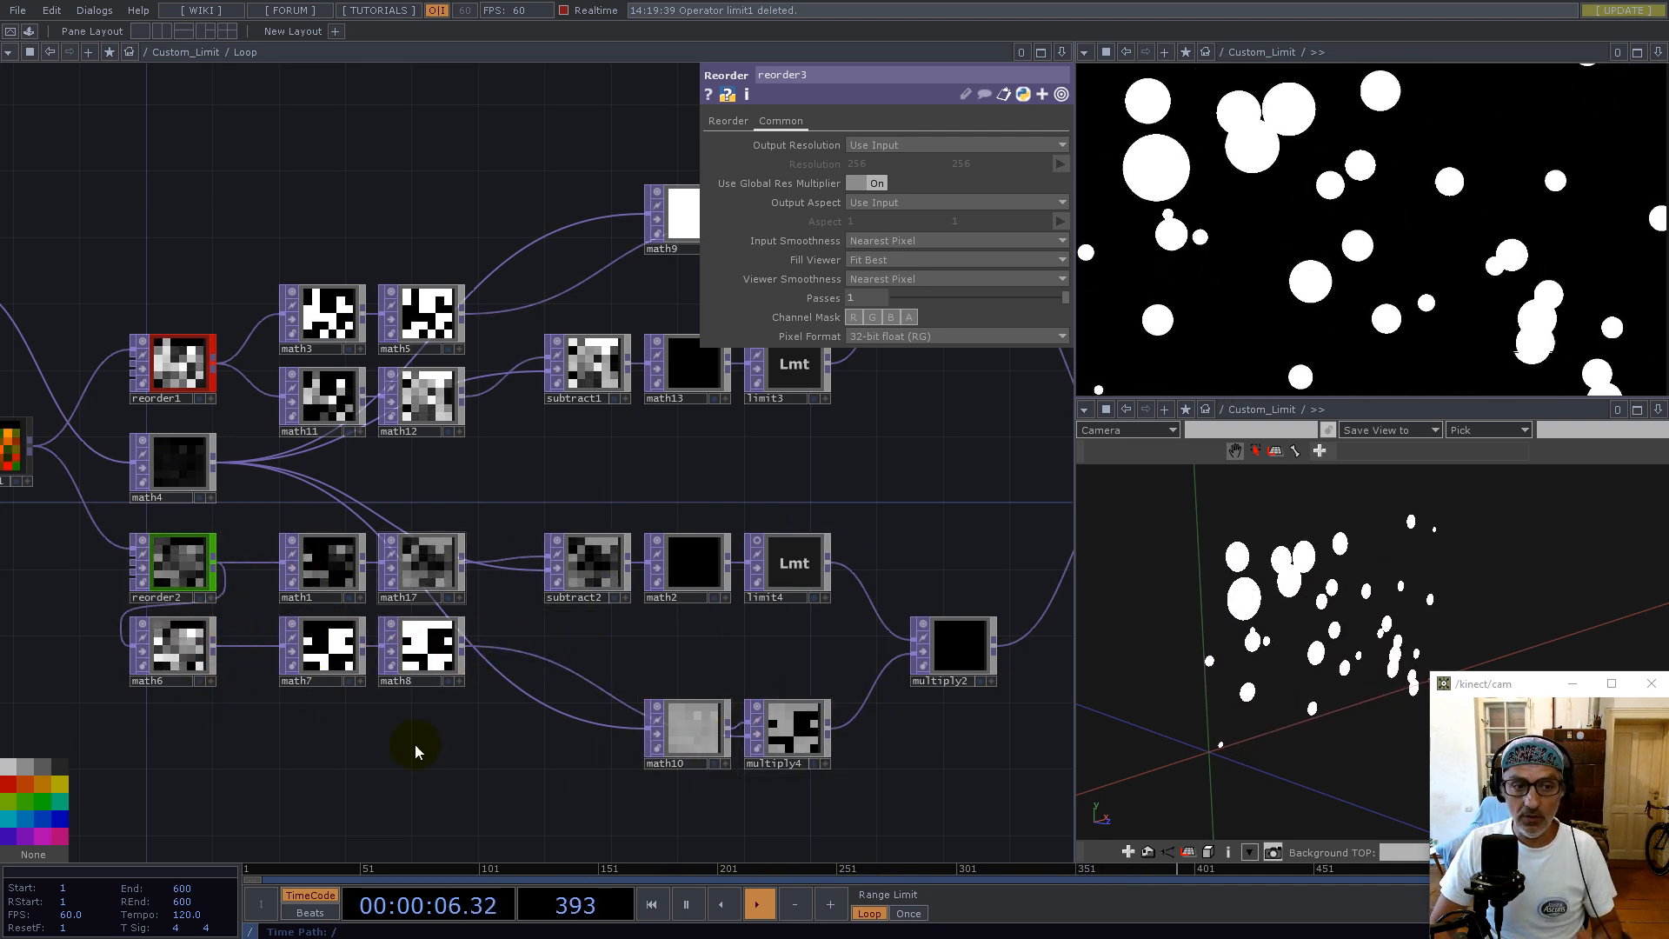
drag(347, 740, 521, 697)
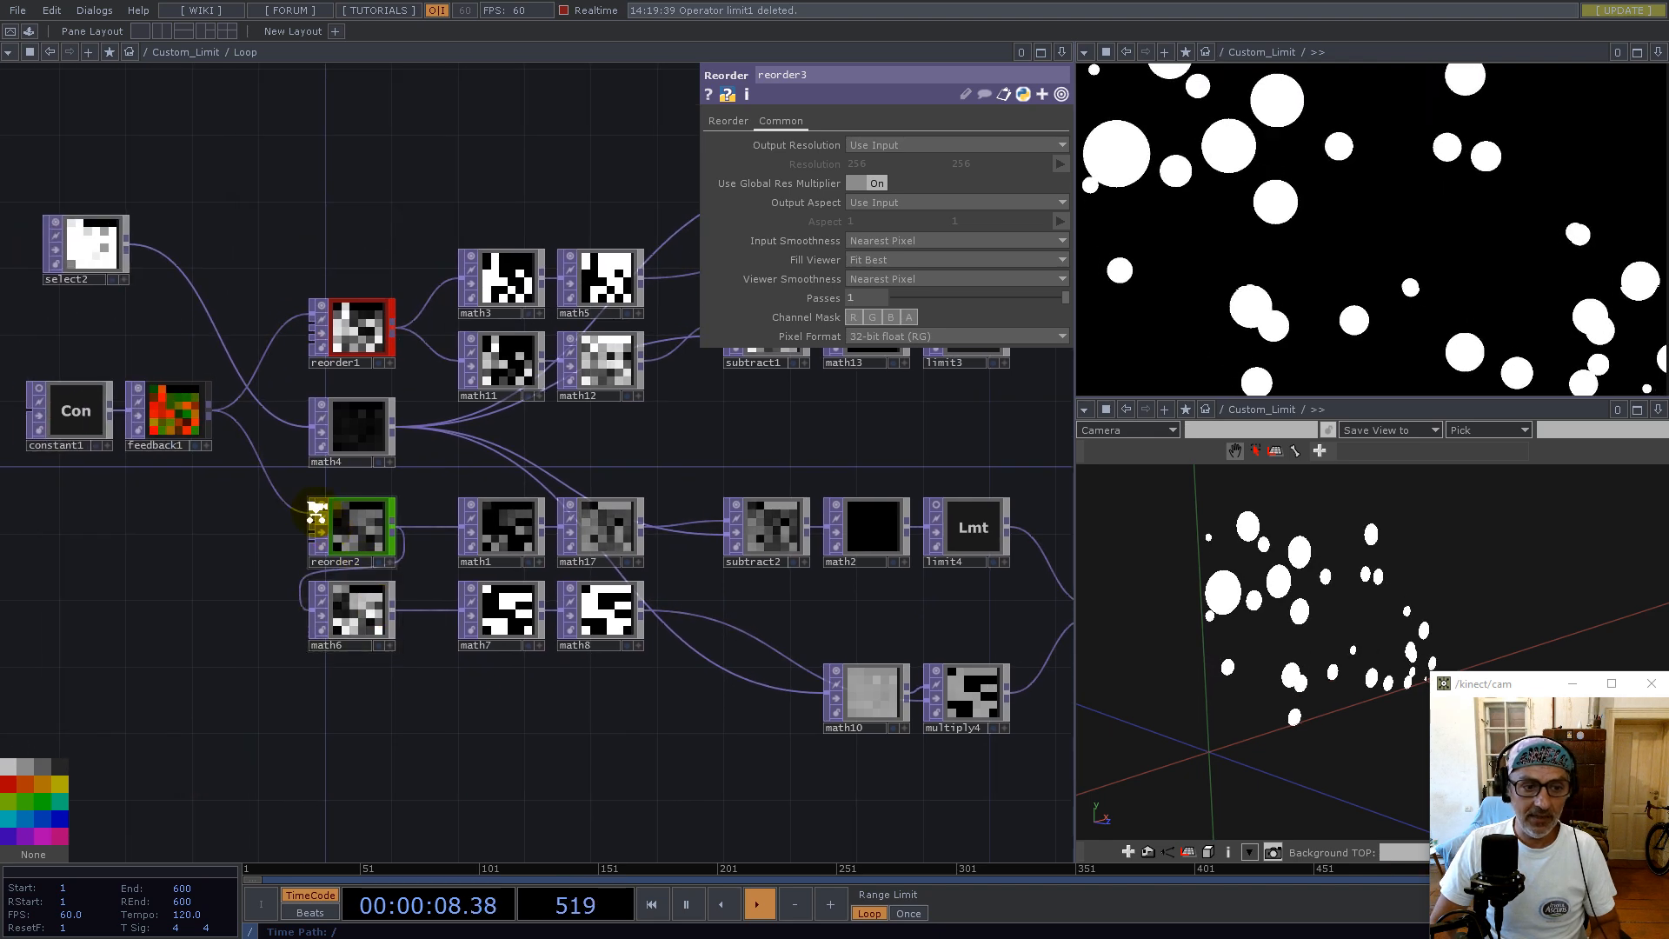
scroll(417, 544, up, 5)
click(421, 543)
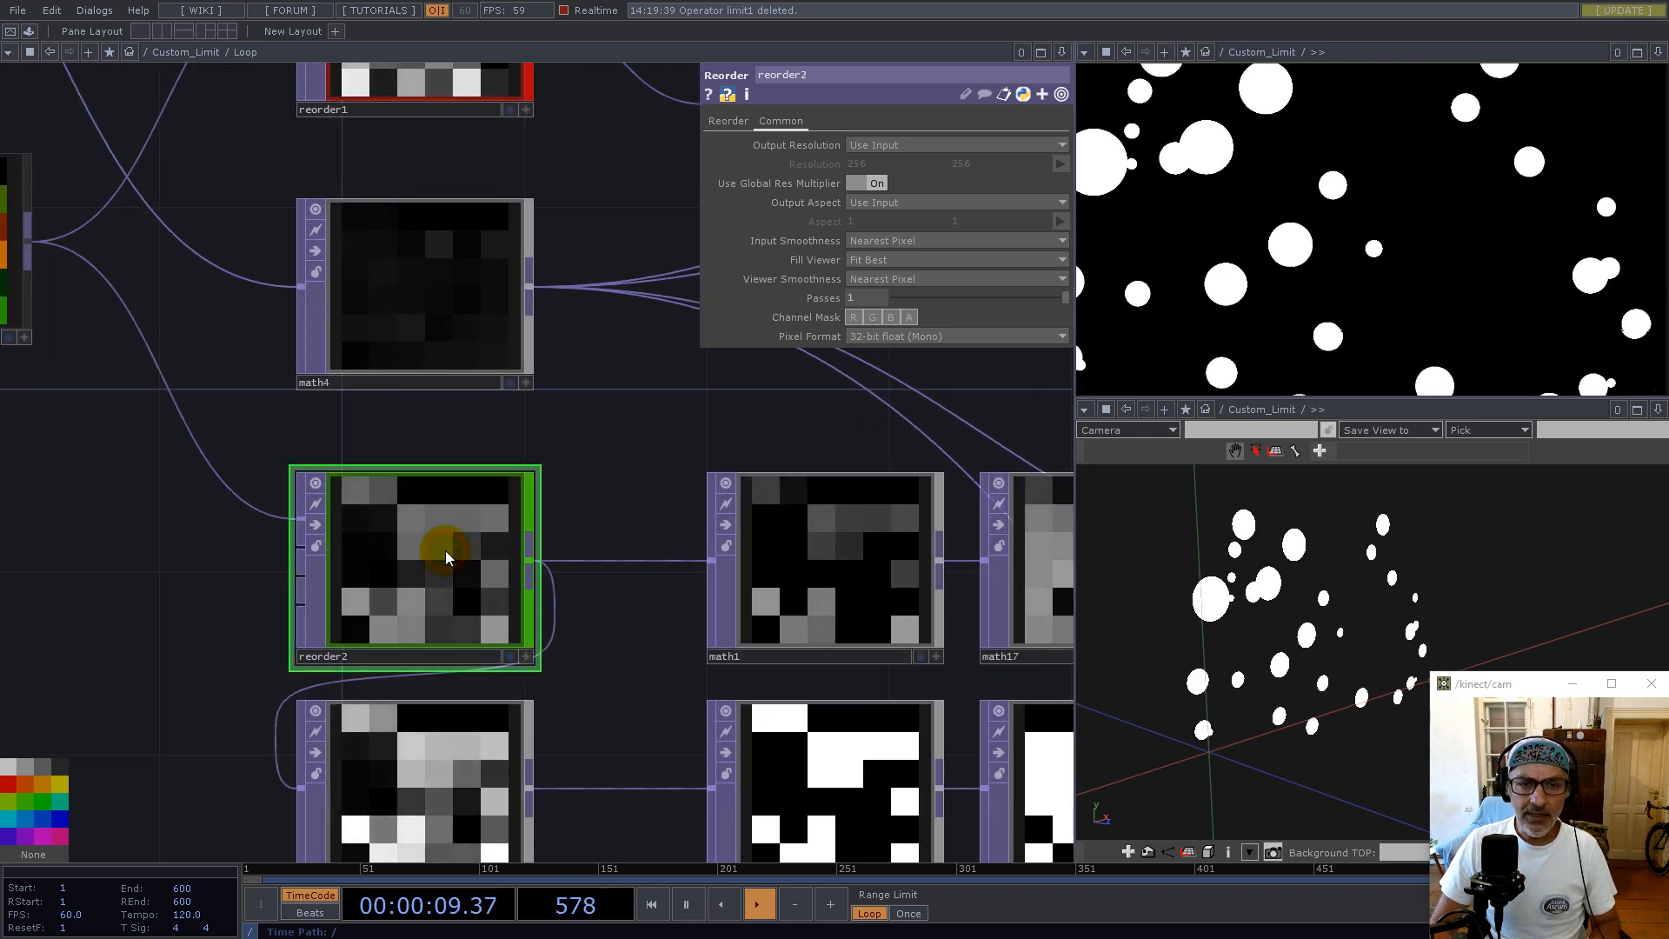
click(729, 121)
click(389, 573)
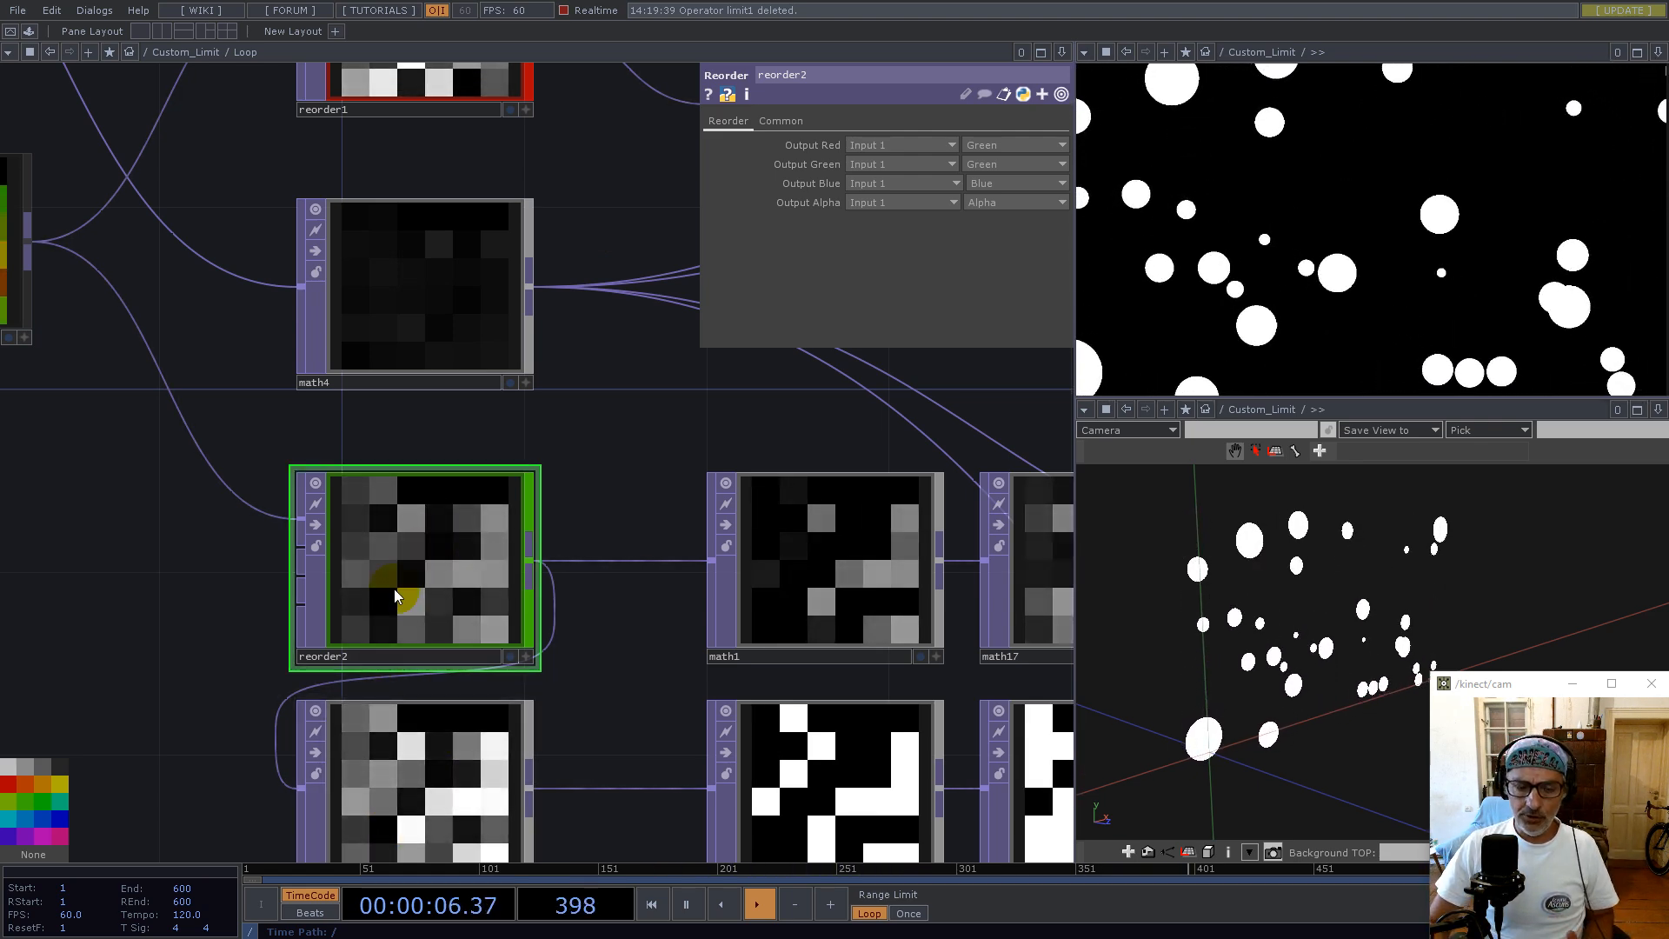
click(385, 791)
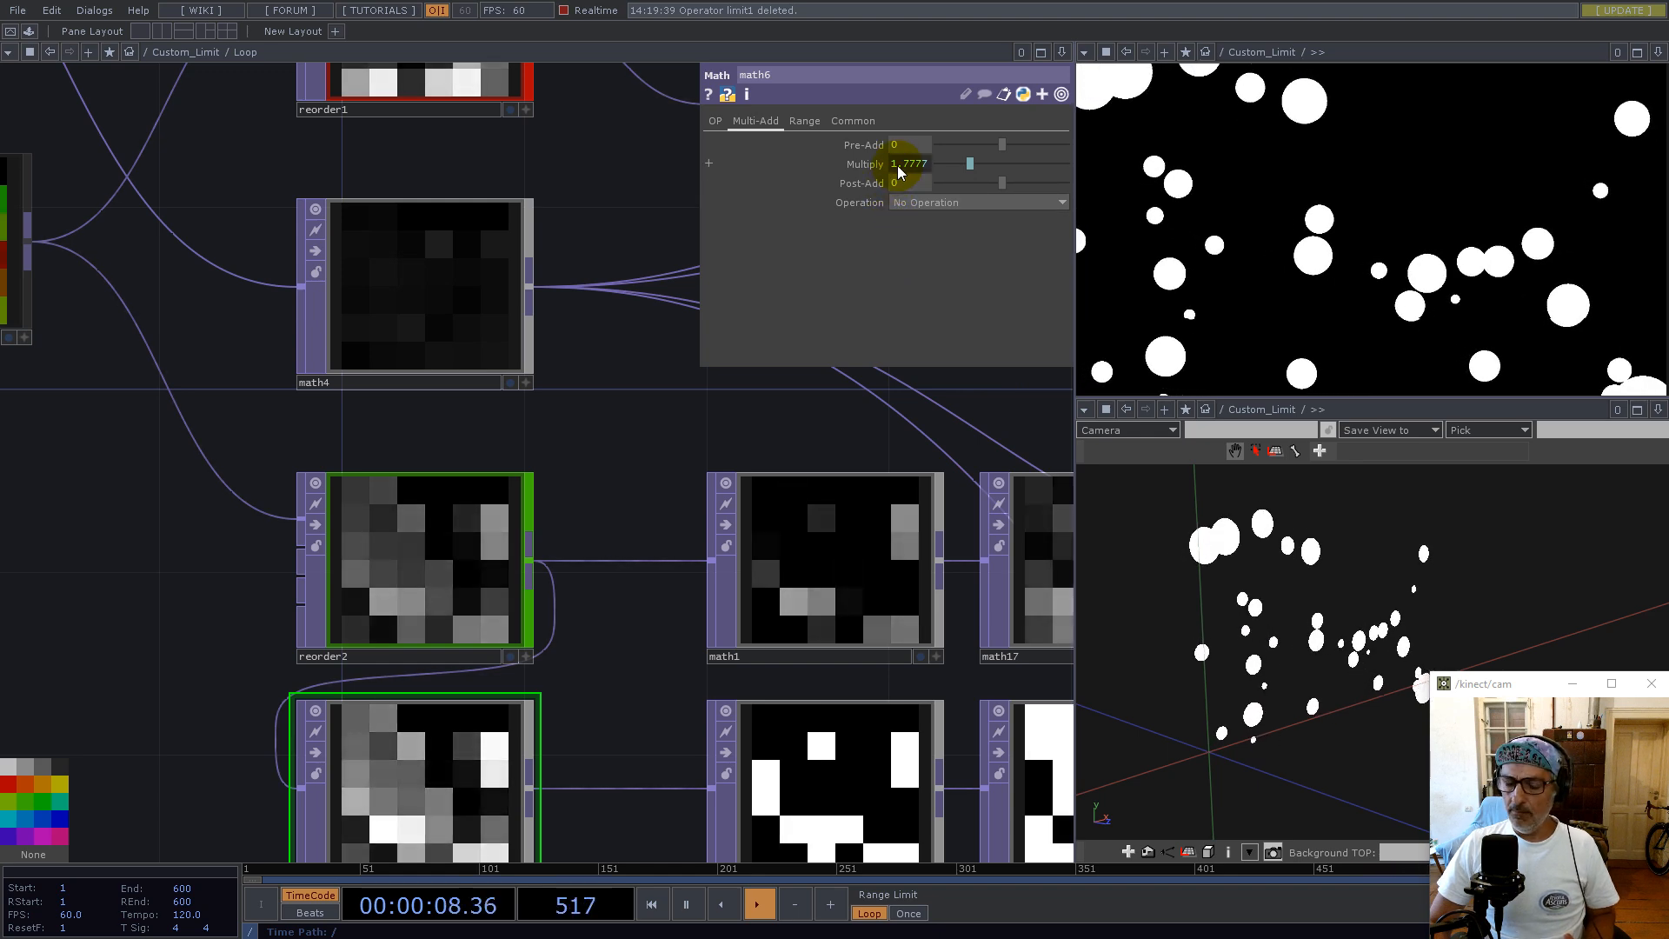
scroll(458, 647, down, 5)
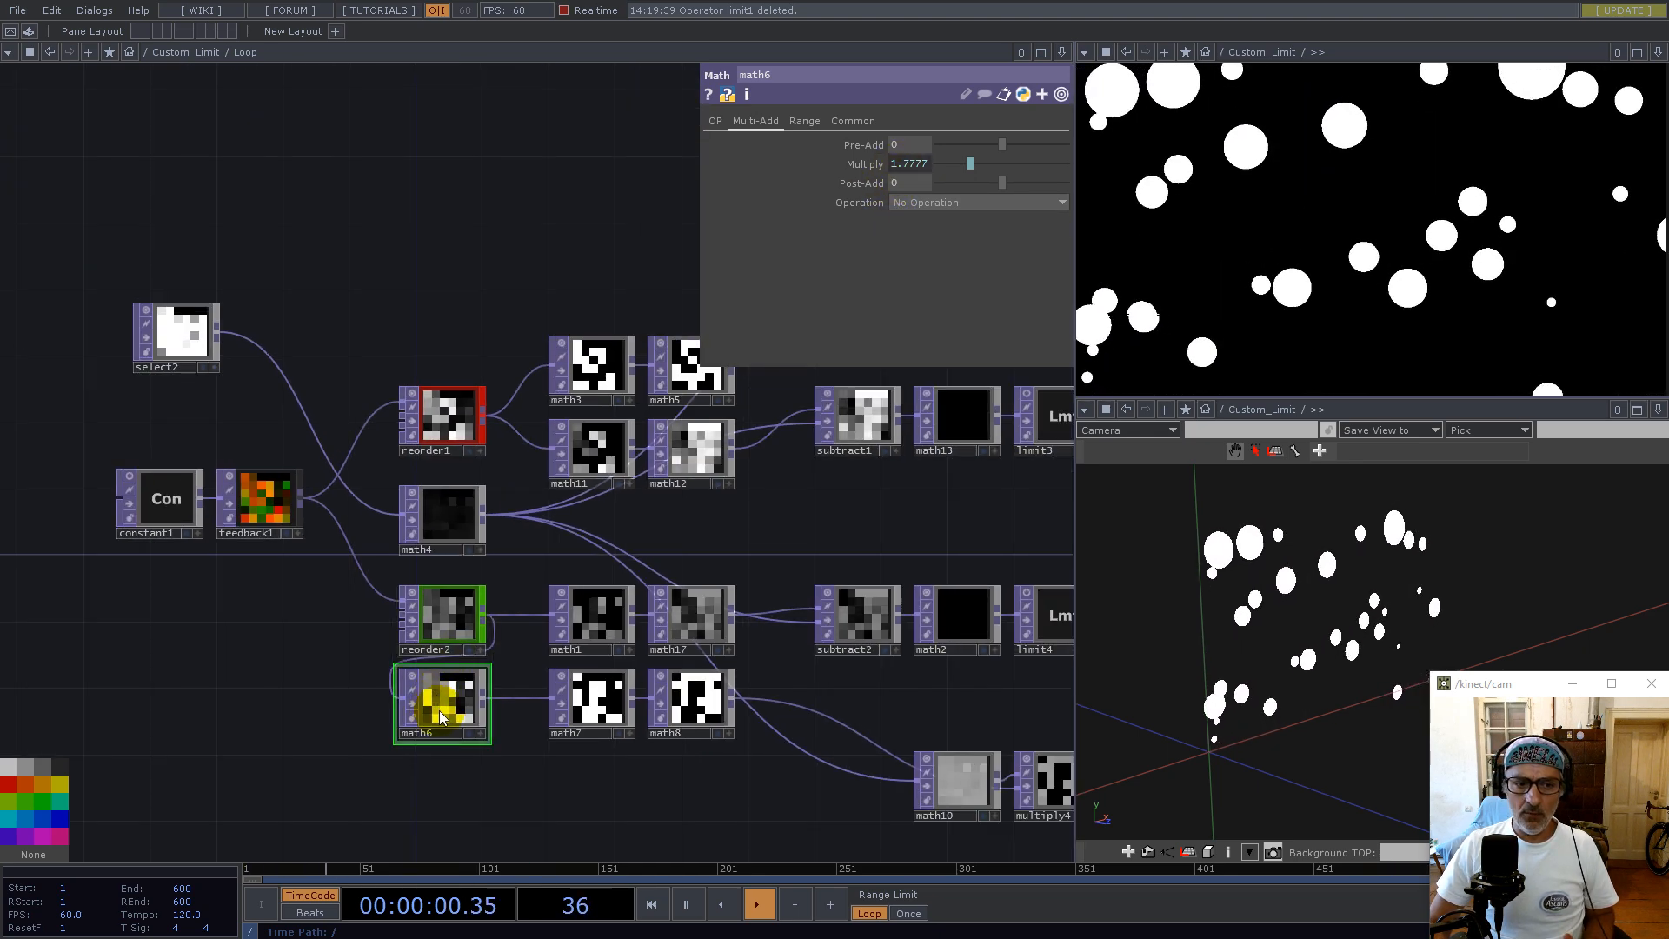
Follow the lower branch from math6 and examine the multiply-add settings of math1 and the channel operations of math17
scroll(588, 718, up, 5)
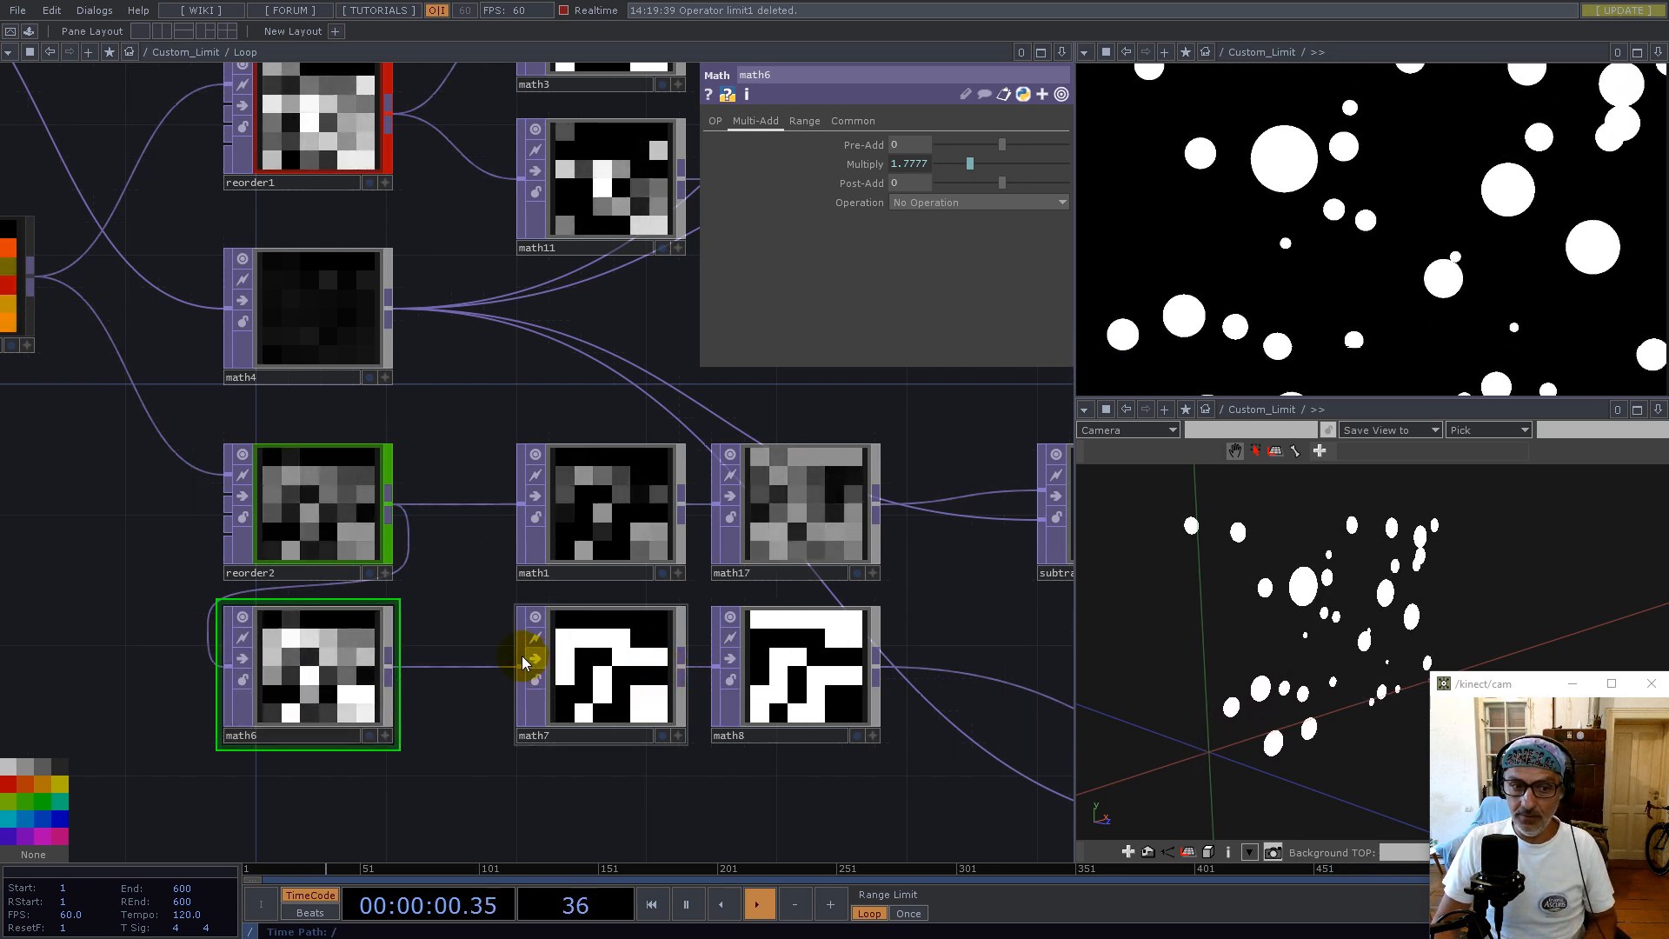
scroll(528, 659, down, 3)
click(562, 578)
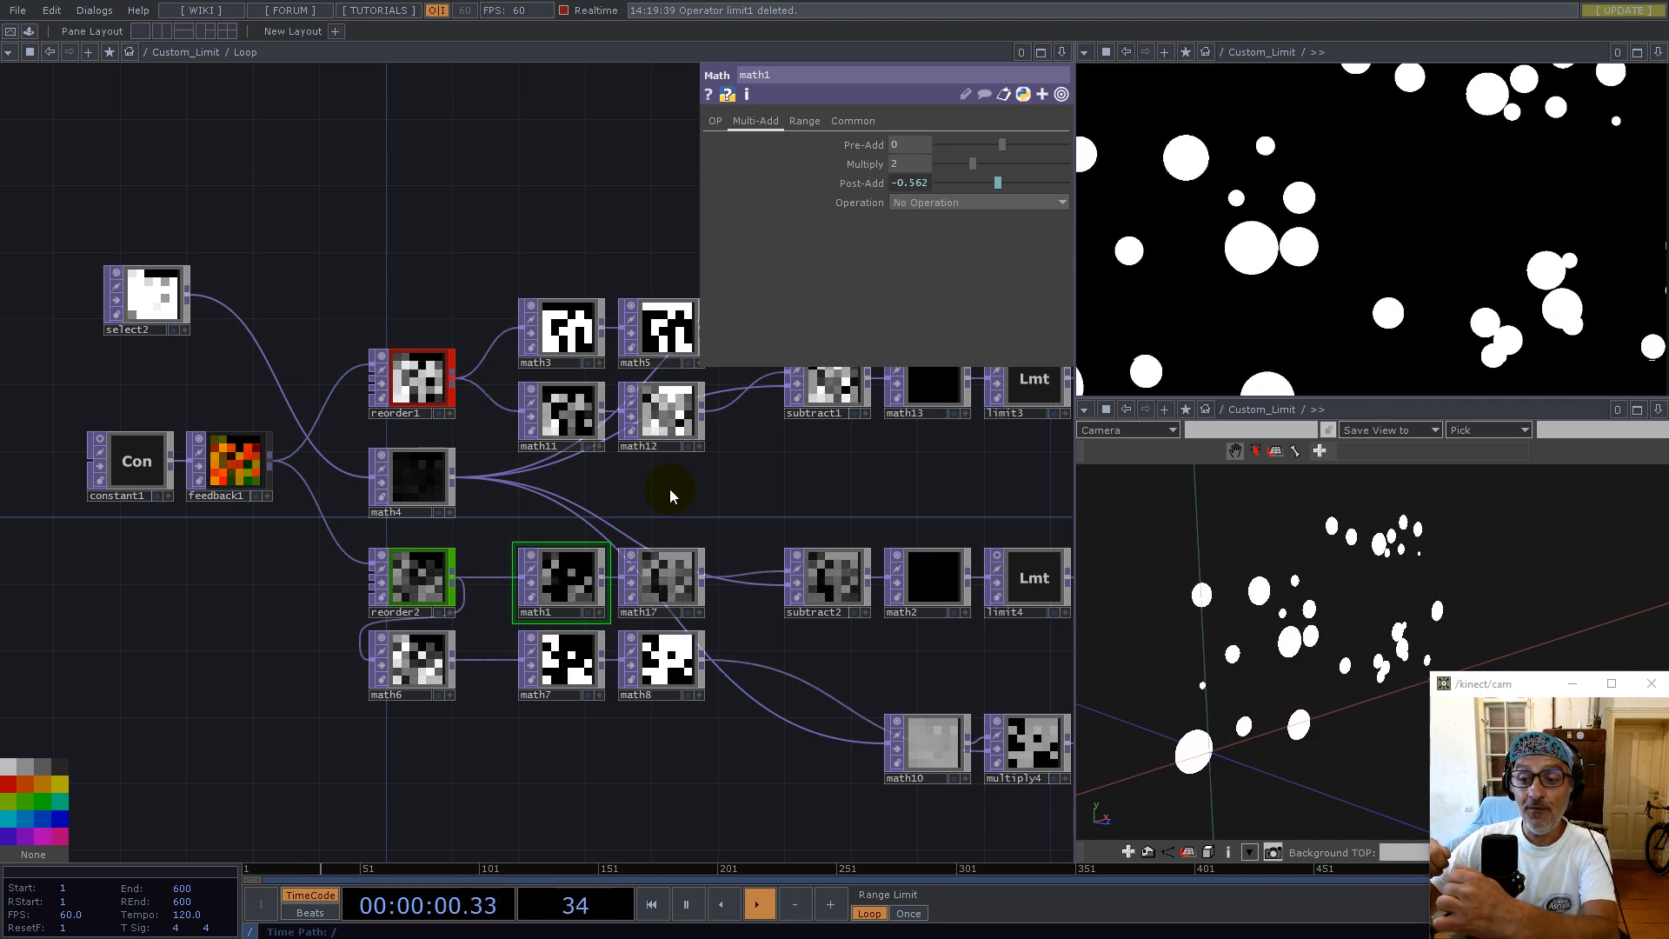
click(659, 576)
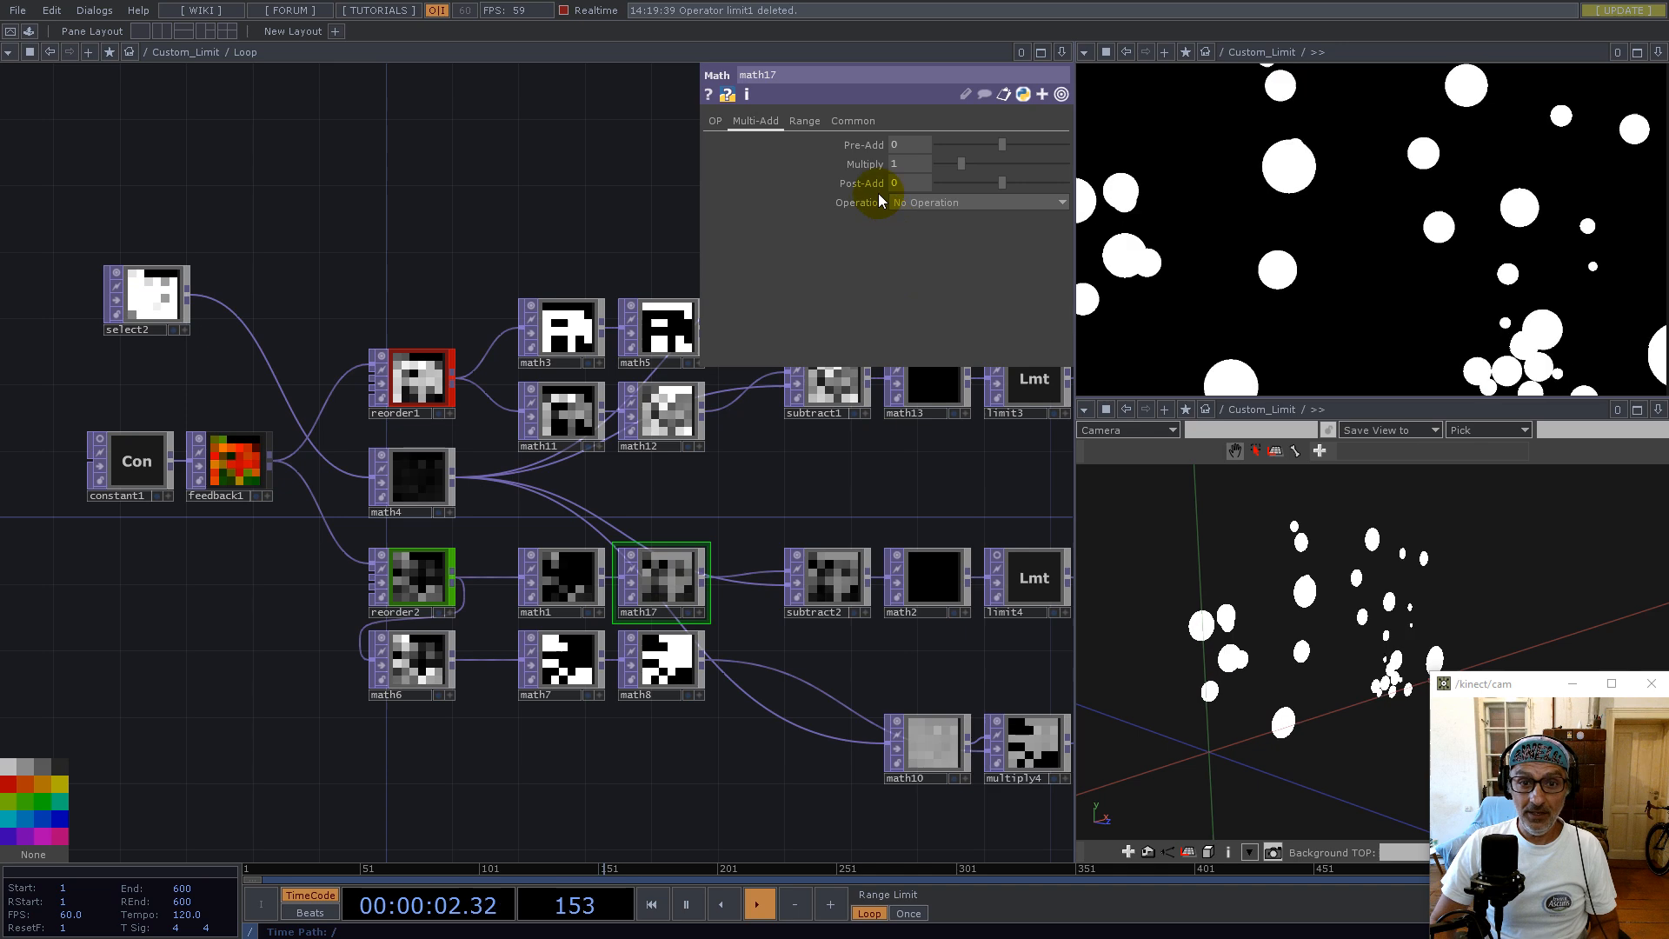
click(716, 124)
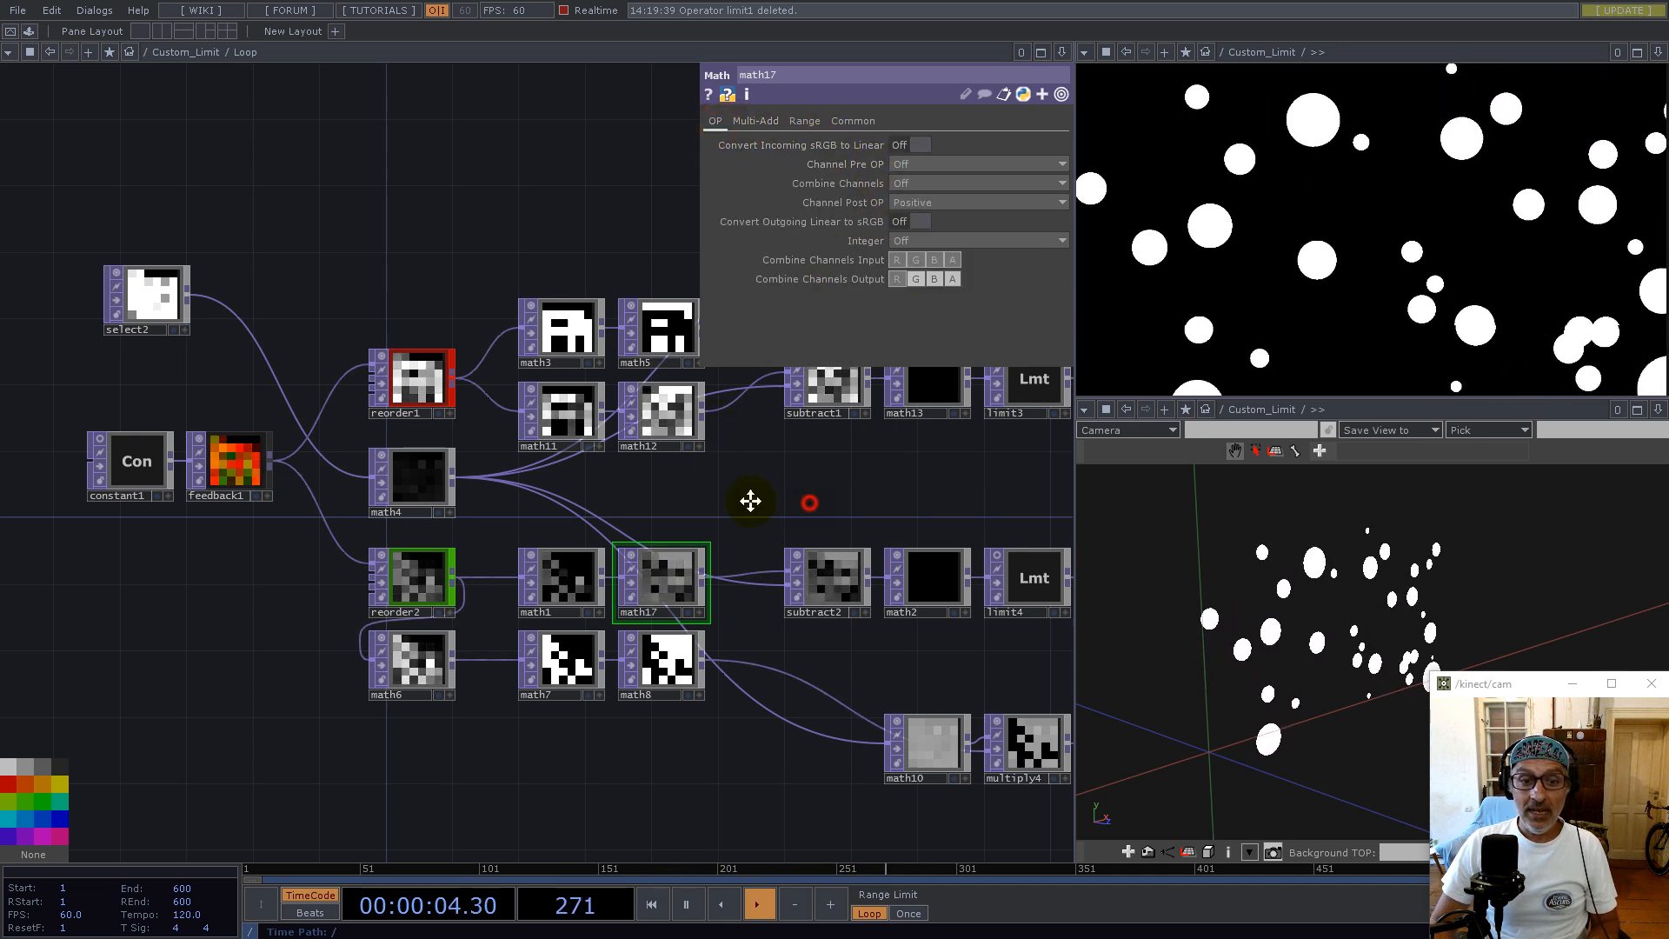
Trace the lower branch past subtract2 and examine the pre-add values of math2 and math10
drag(750, 500, 511, 492)
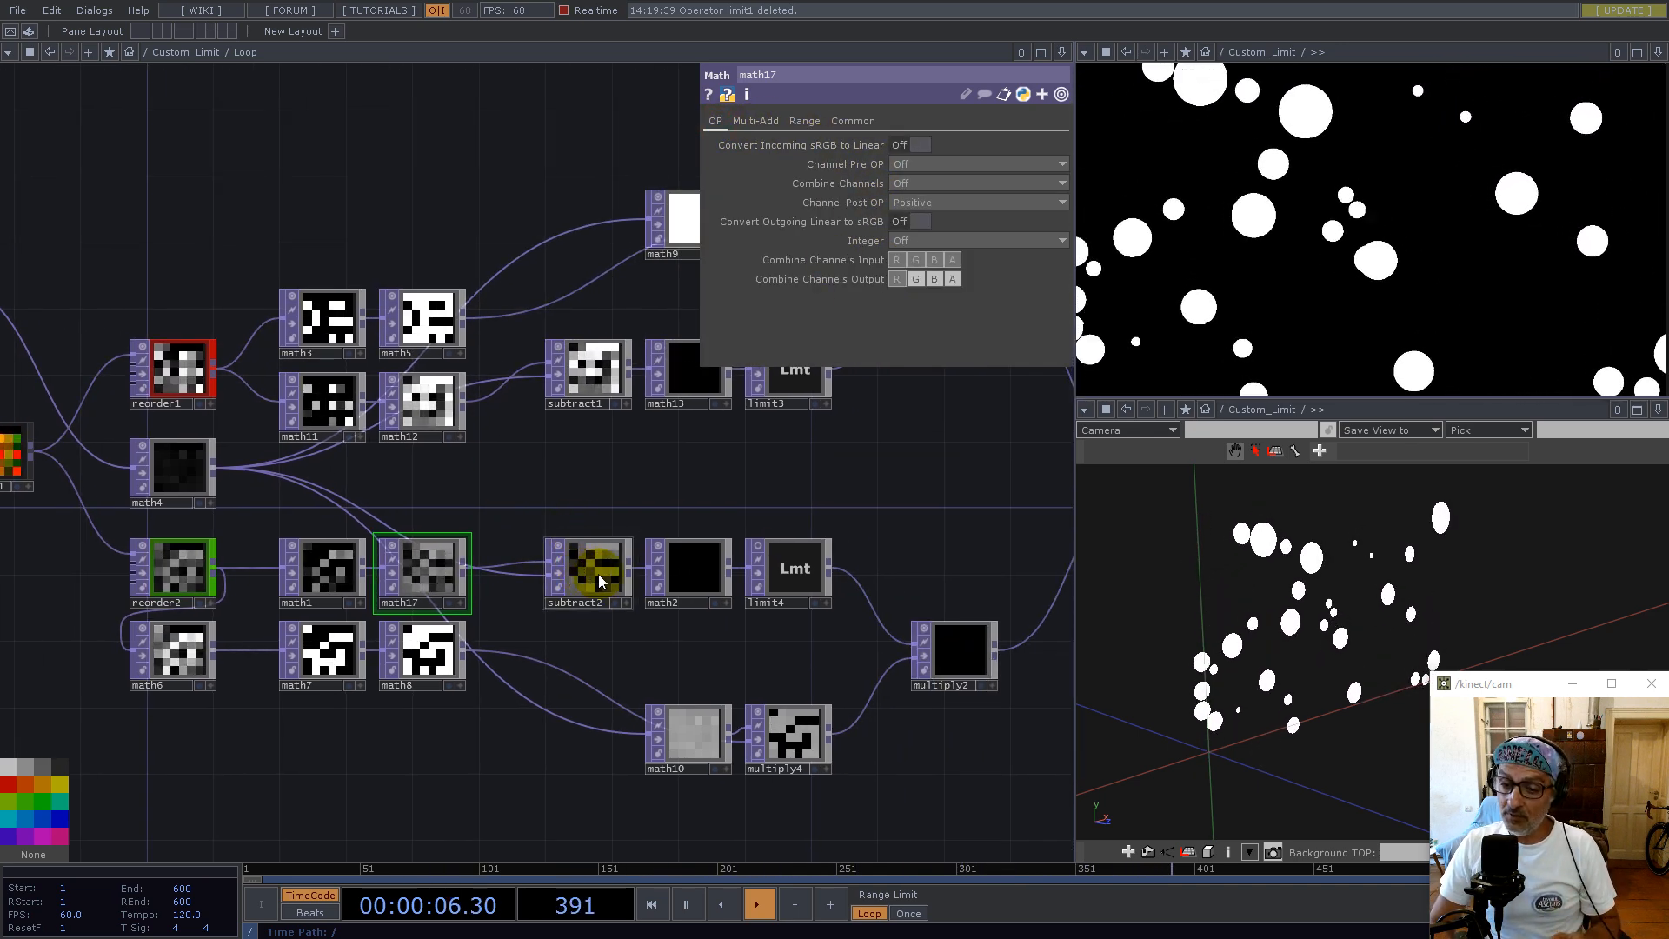
click(690, 570)
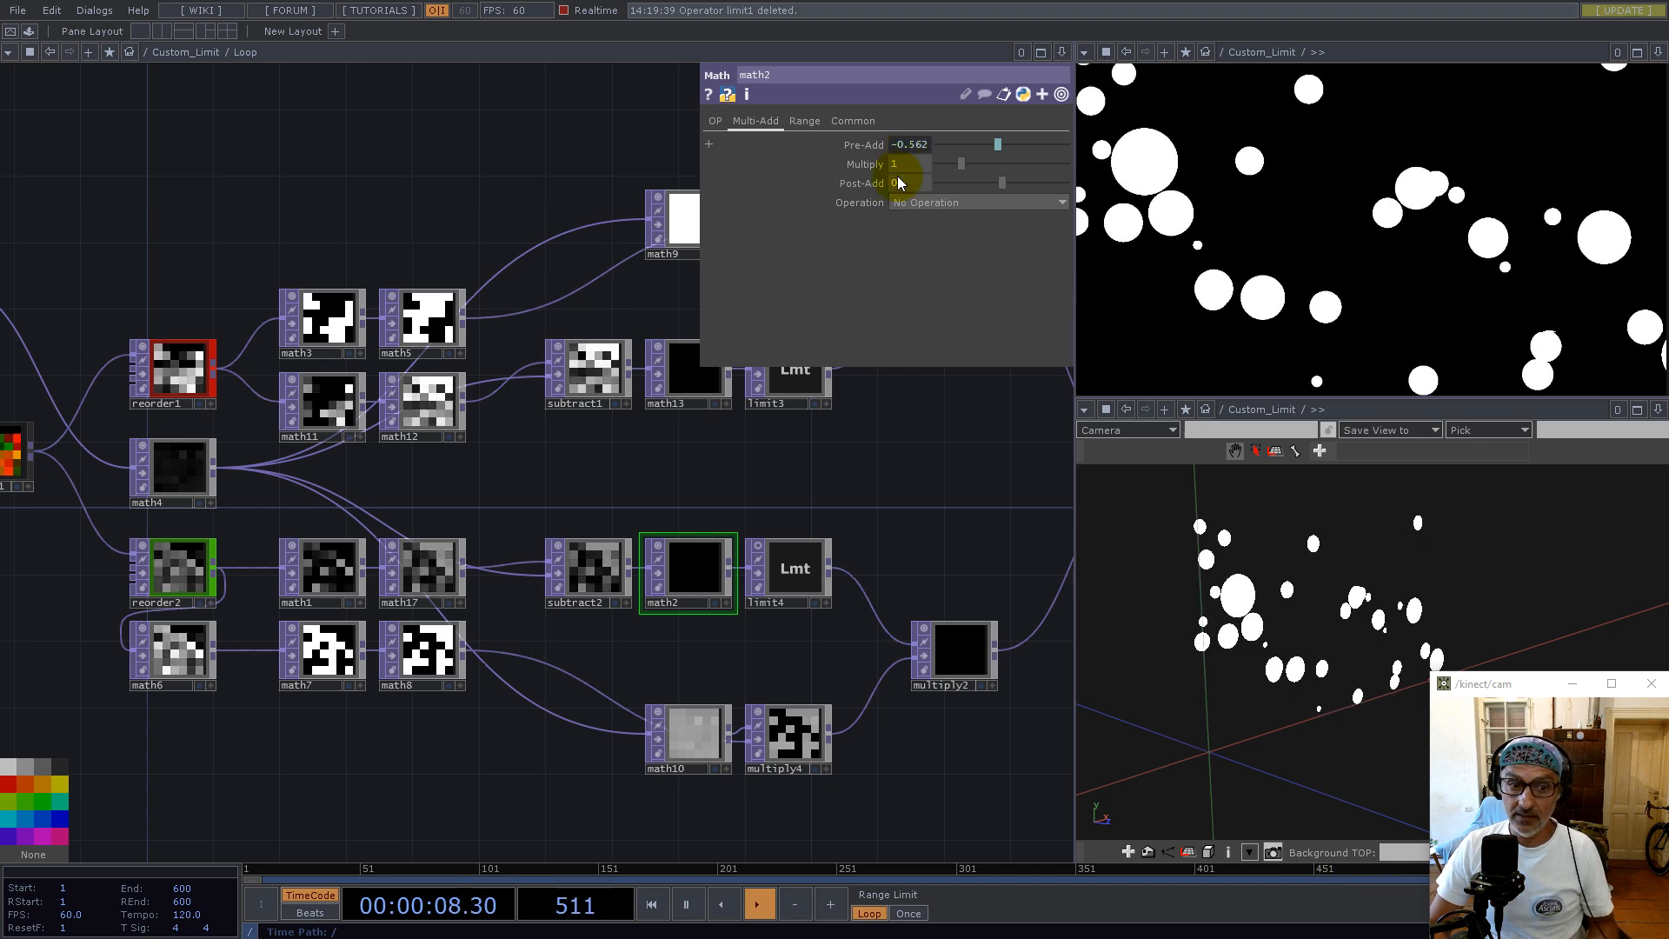
drag(717, 645, 862, 584)
click(852, 684)
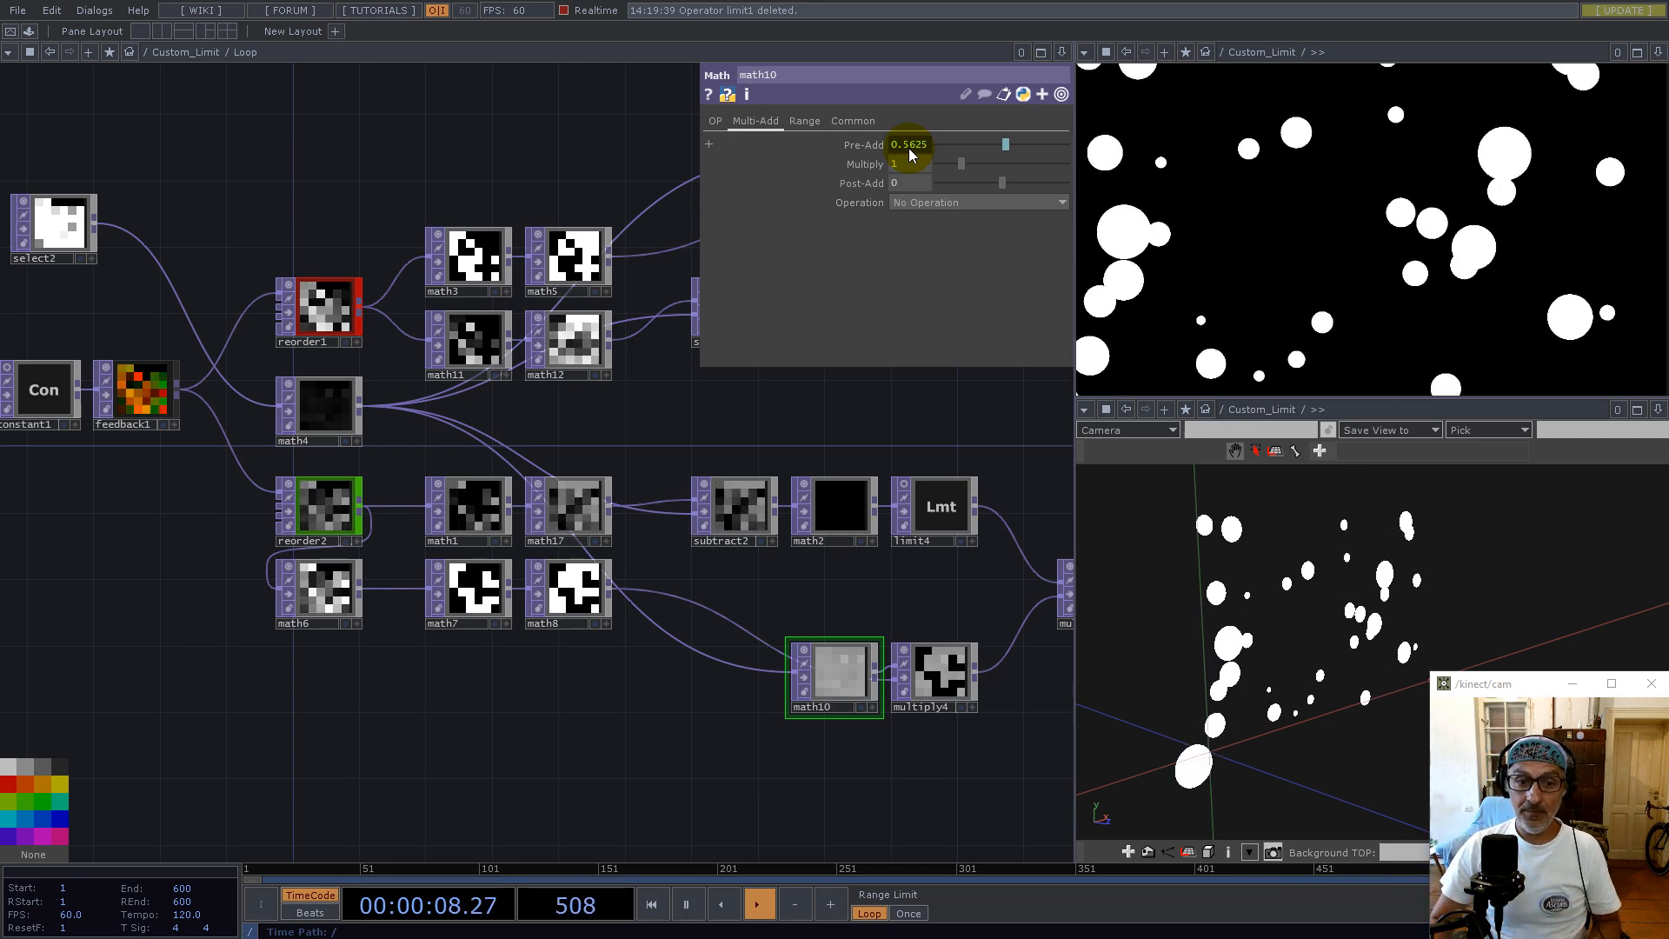
Leave the Loop component and return to the parent Custom_Limit network around Loop and add2
scroll(465, 488, down, 5)
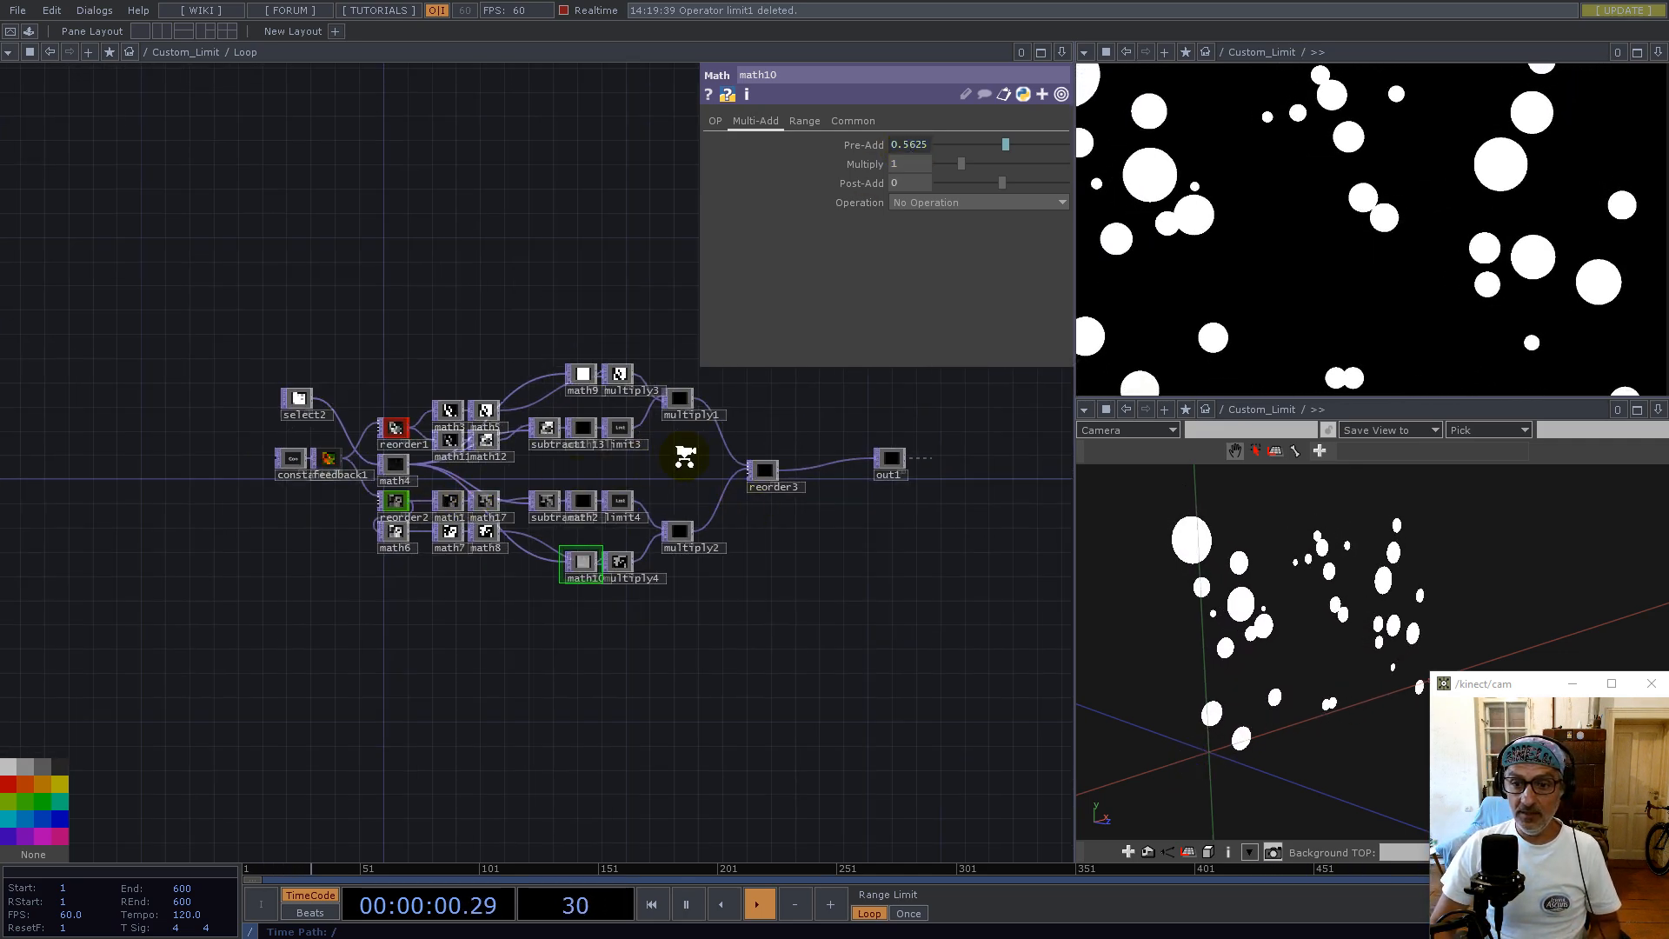
scroll(684, 456, down, 8)
scroll(655, 514, down, 4)
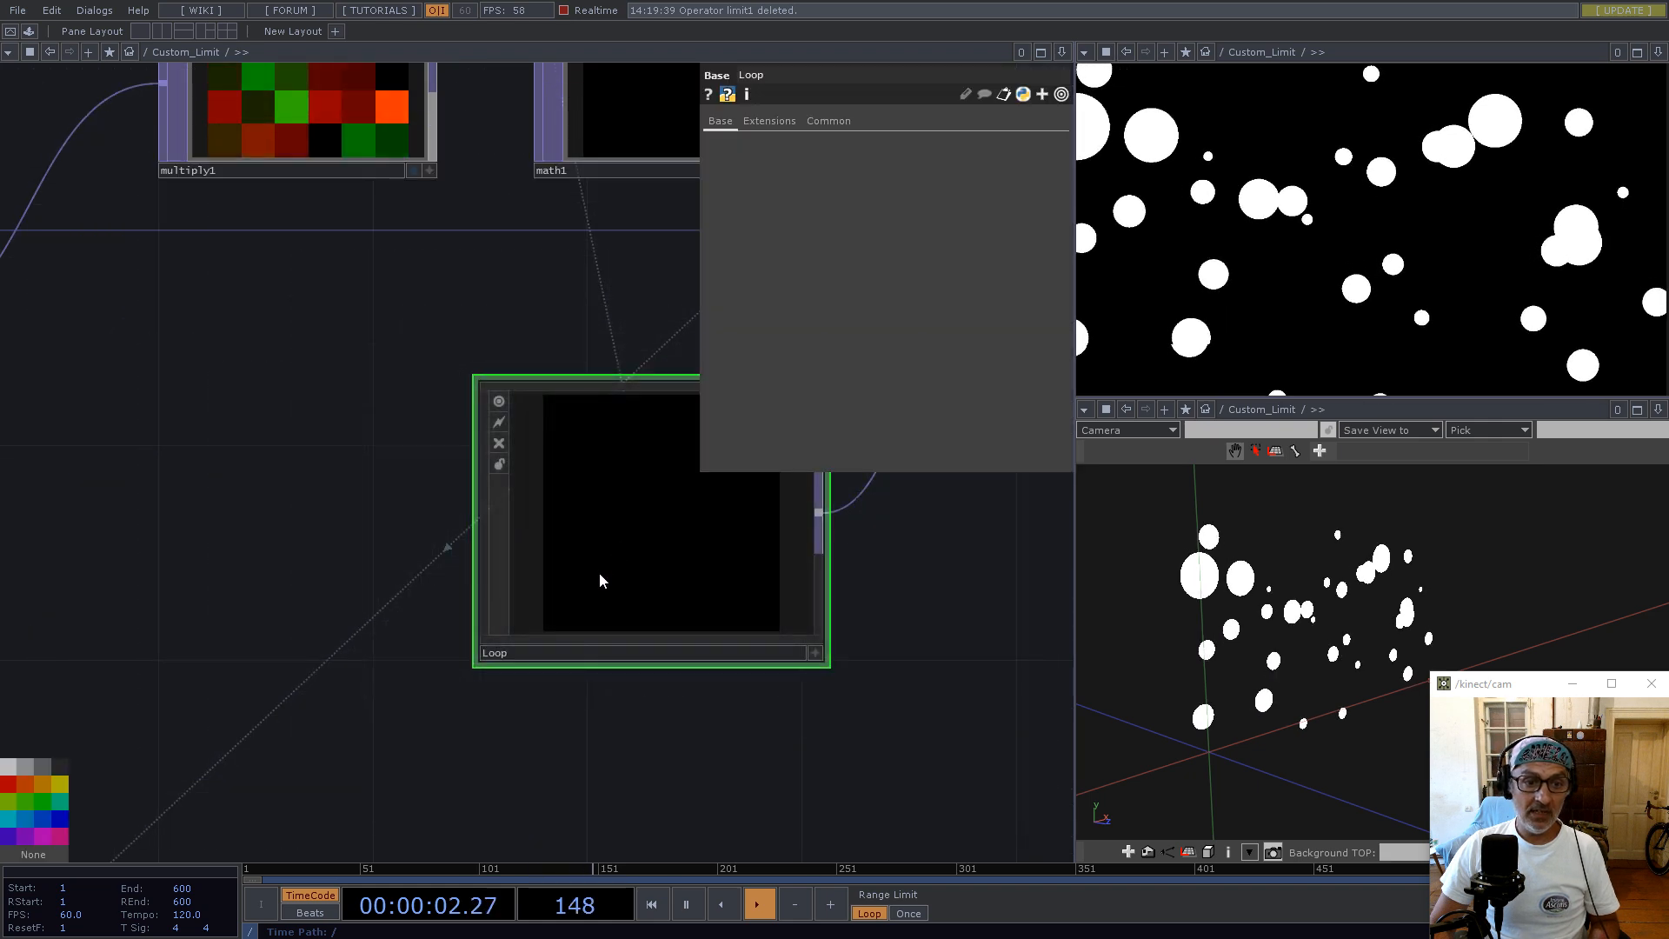
scroll(624, 569, down, 5)
scroll(614, 560, down, 4)
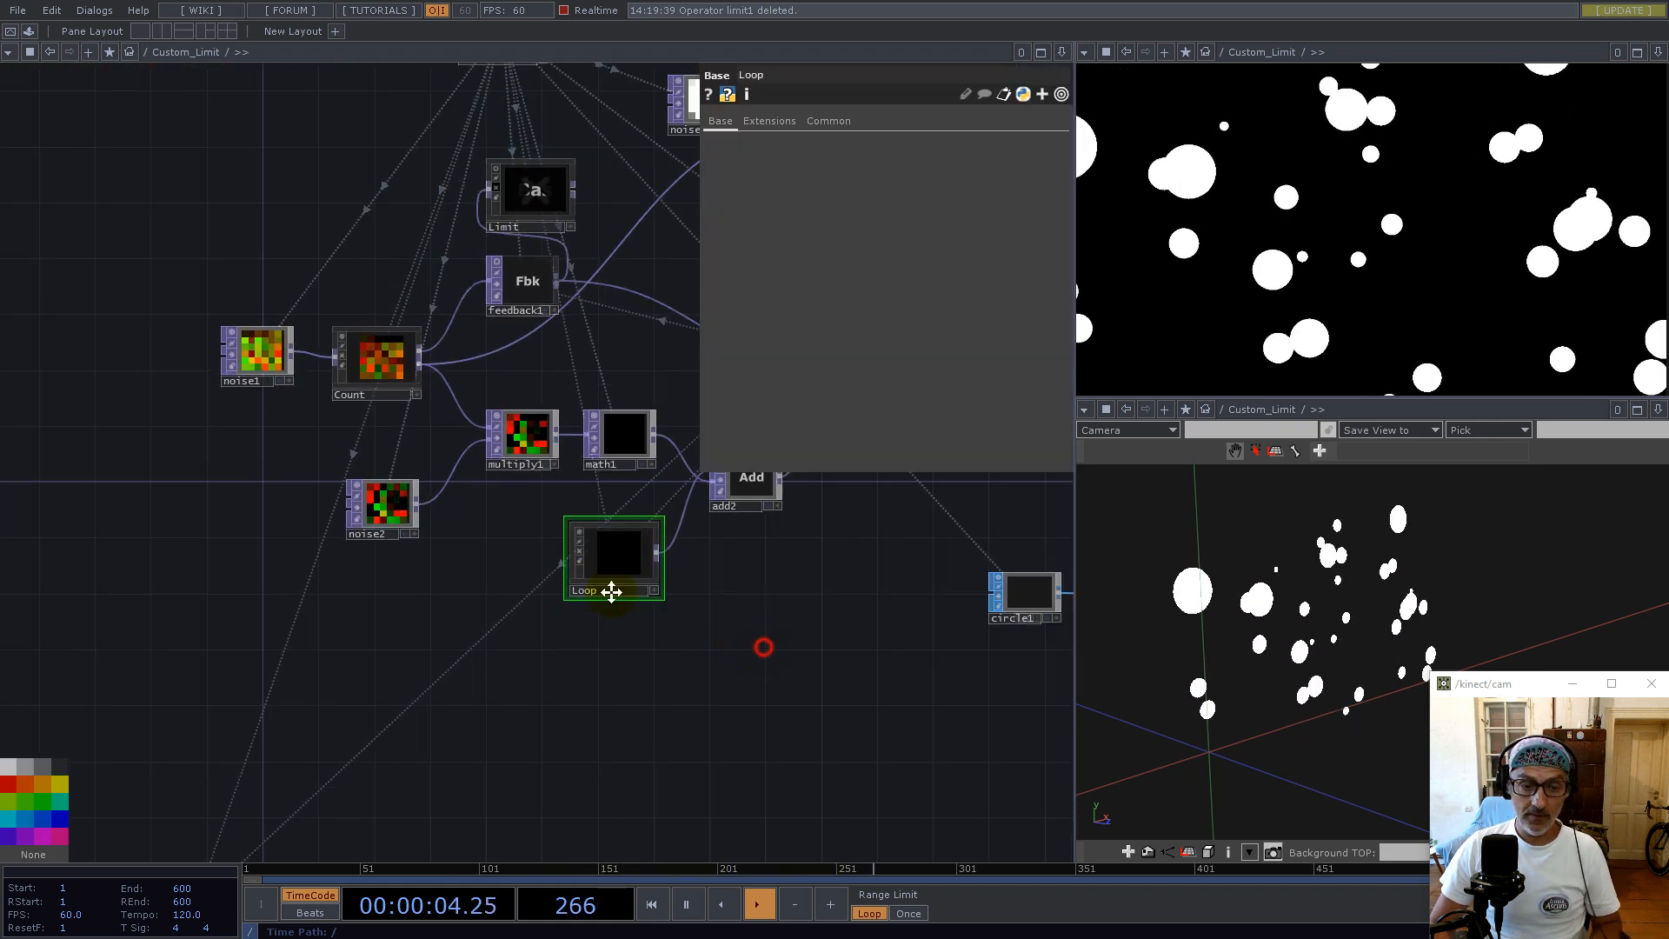
Move Loop and add2 below the main chain and disconnect math1 from add2
drag(684, 613, 404, 537)
drag(376, 358, 520, 357)
right_drag(523, 531, 301, 417)
drag(462, 410, 504, 606)
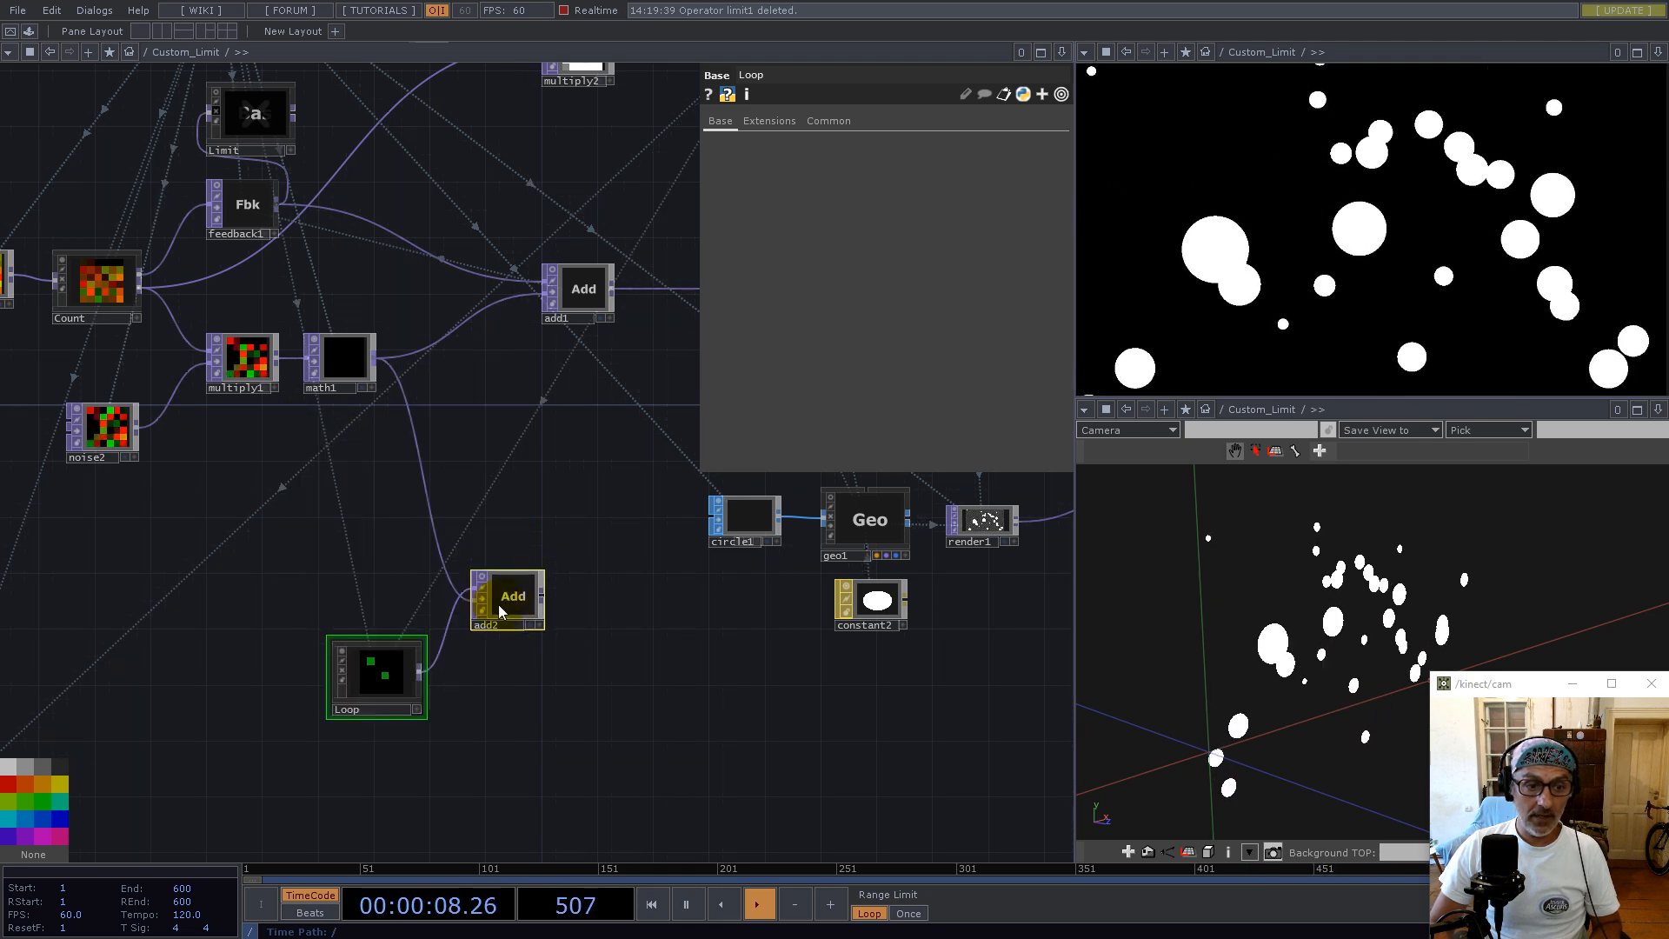
right_click(423, 448)
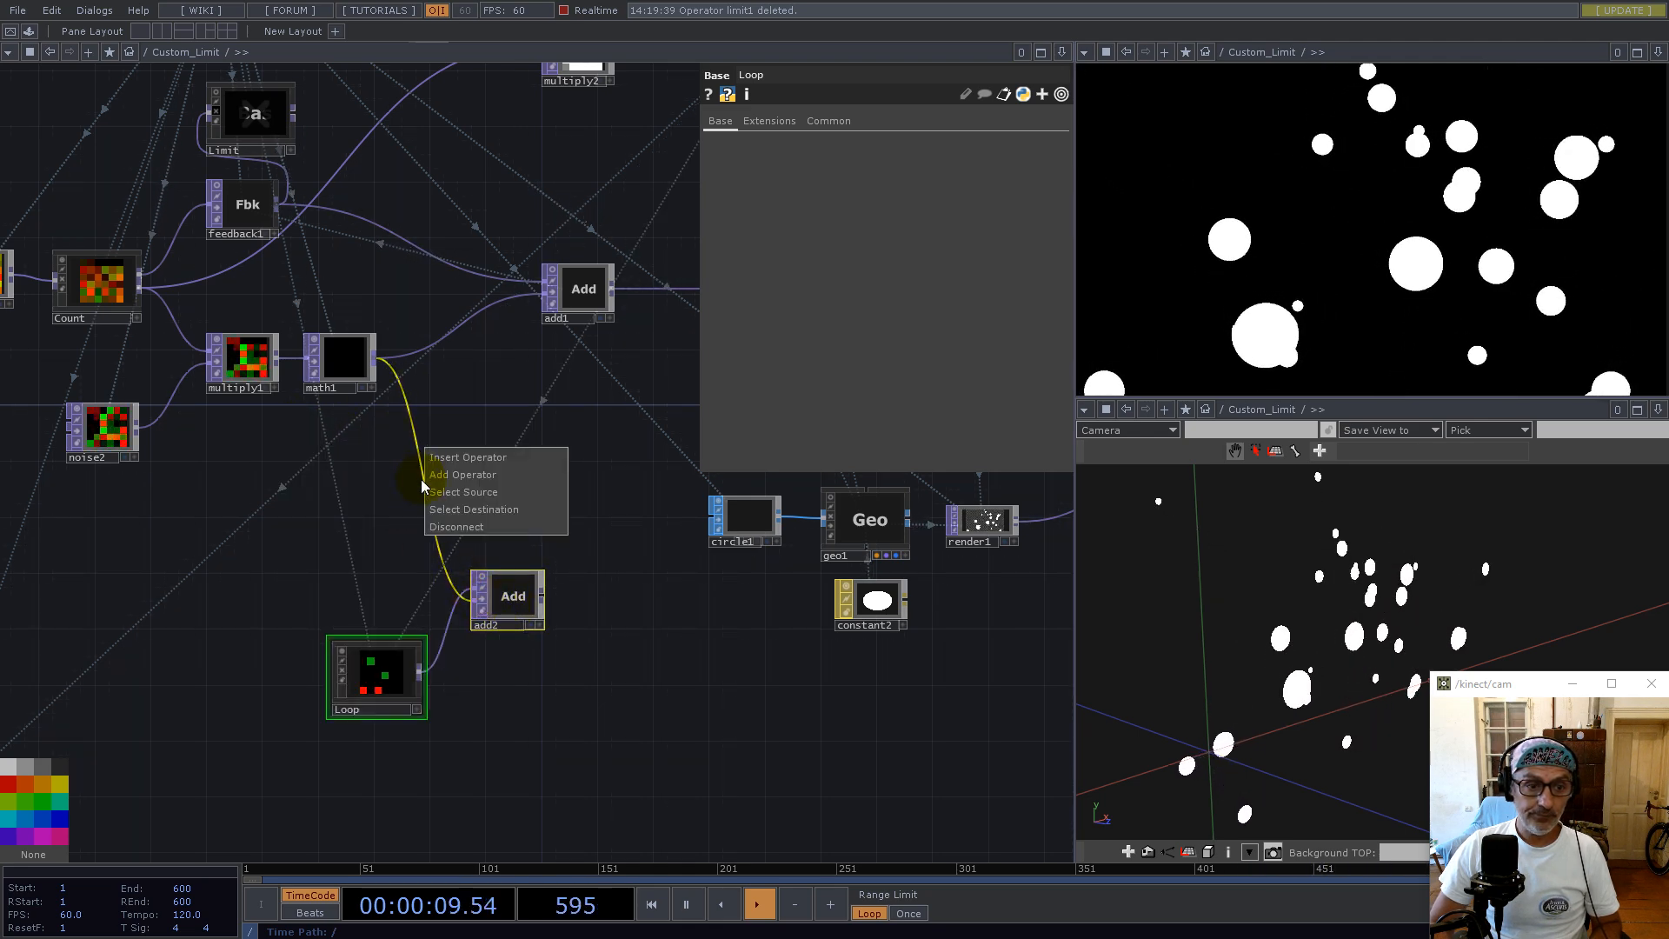
click(446, 526)
Set Loop and add2 farther aside and bring the ZigZag and multiply3 pair in below math1
scroll(663, 597, down, 5)
right_drag(637, 648, 532, 508)
drag(549, 565, 441, 759)
right_drag(386, 713, 287, 637)
drag(316, 650, 536, 470)
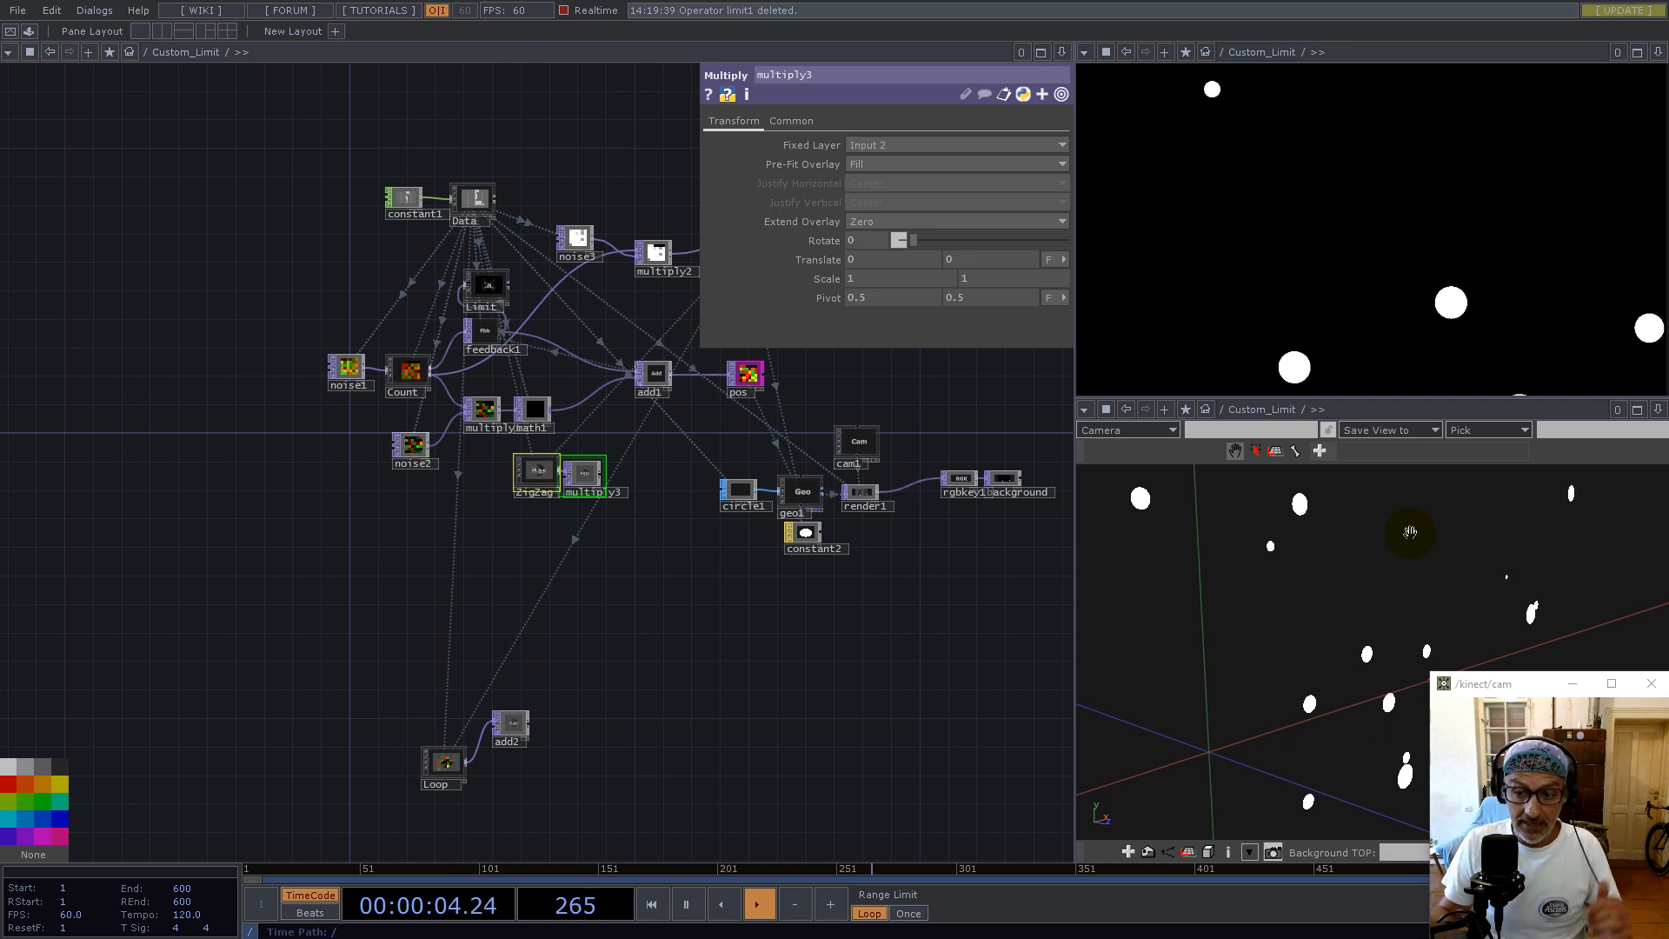
Arrange ZigZag below math1 and multiply3 beside it, between math1 and add1
scroll(522, 452, up, 8)
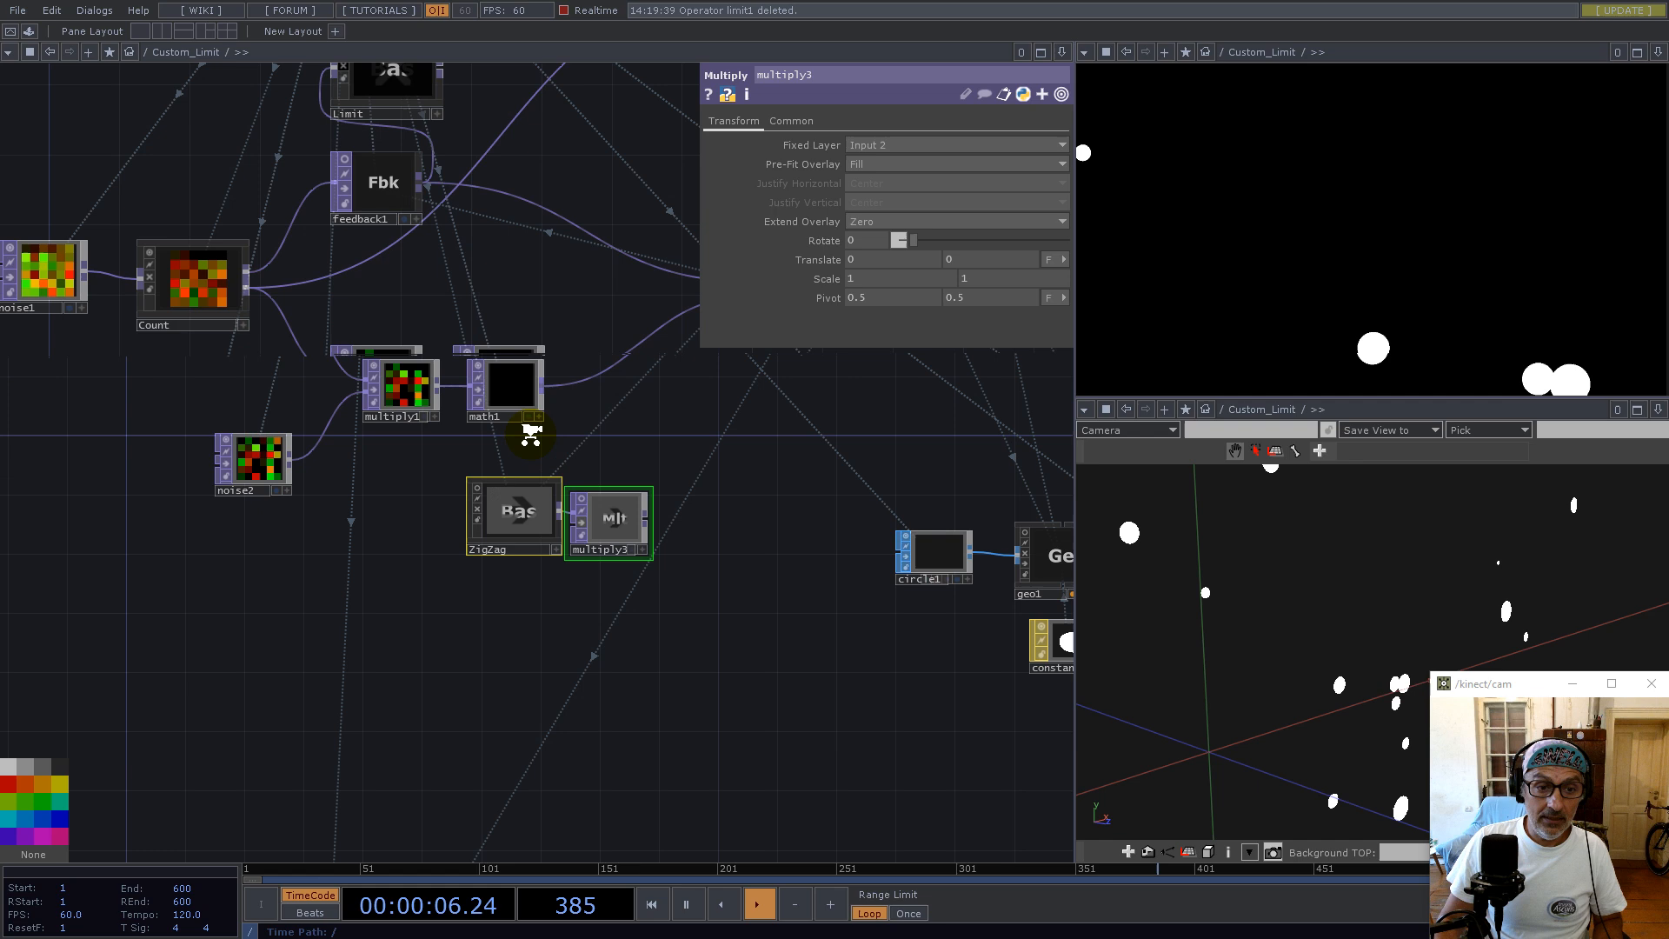
right_drag(506, 476, 667, 587)
click(649, 492)
drag(641, 588, 751, 506)
click(625, 417)
drag(544, 339, 718, 529)
drag(771, 502, 714, 475)
click(674, 498)
click(845, 475)
drag(846, 476, 796, 572)
Wire math1 into multiply3 alongside ZigZag, and connect multiply3 to add1's second input in place of math1
click(374, 631)
drag(890, 525, 787, 633)
click(641, 682)
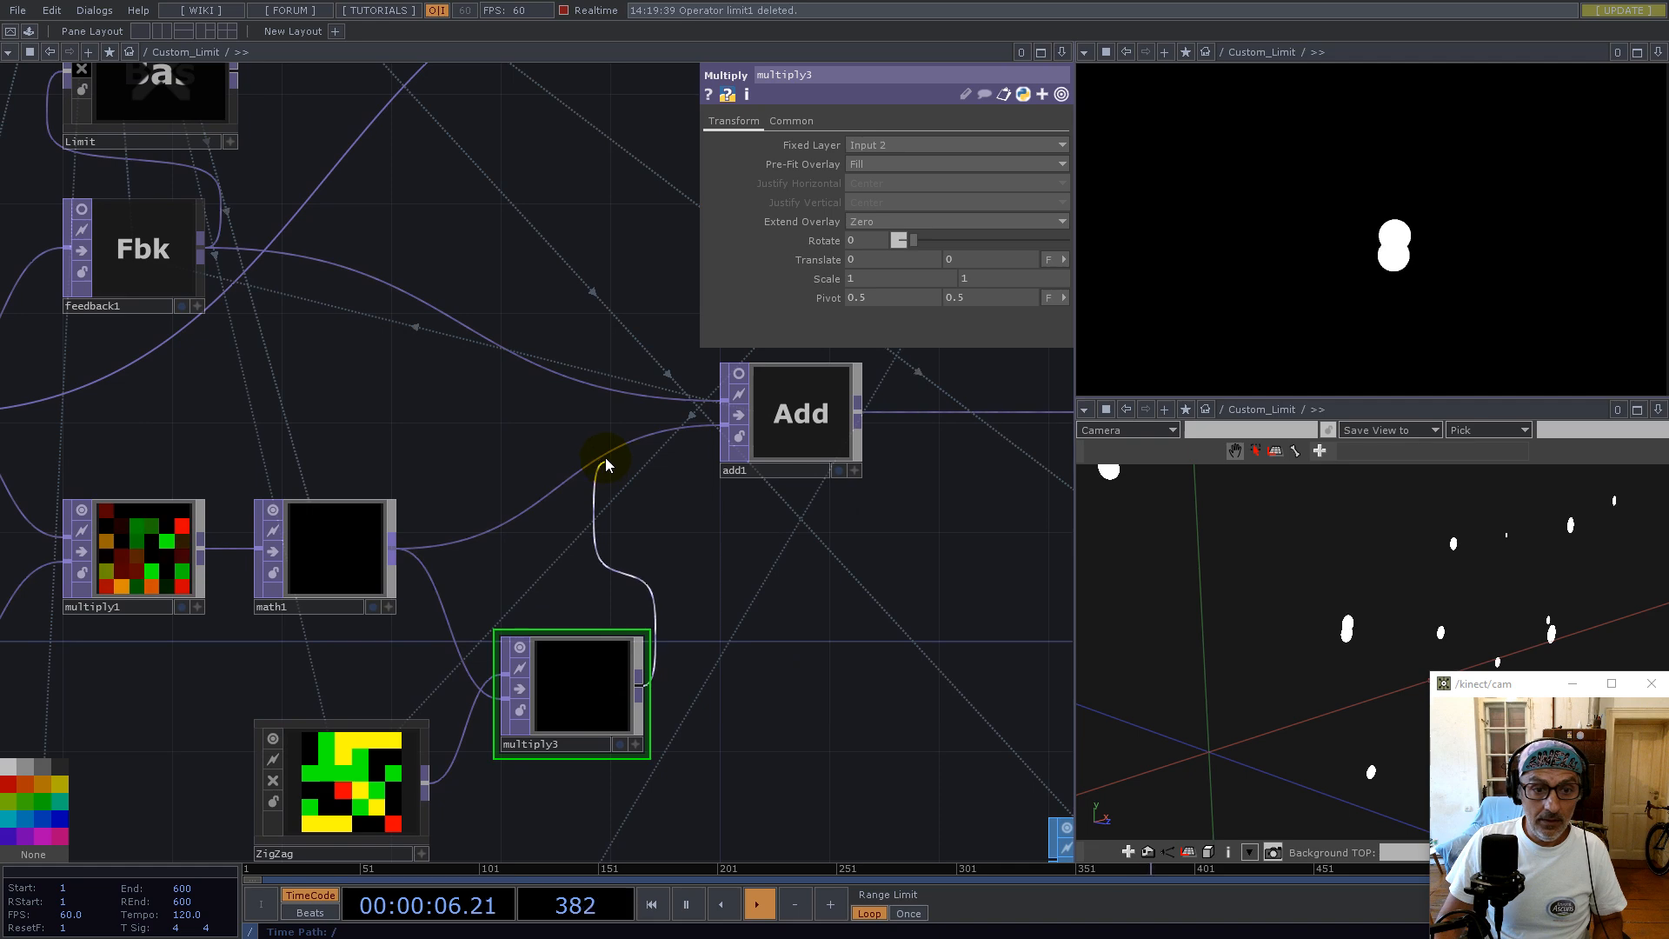
click(725, 424)
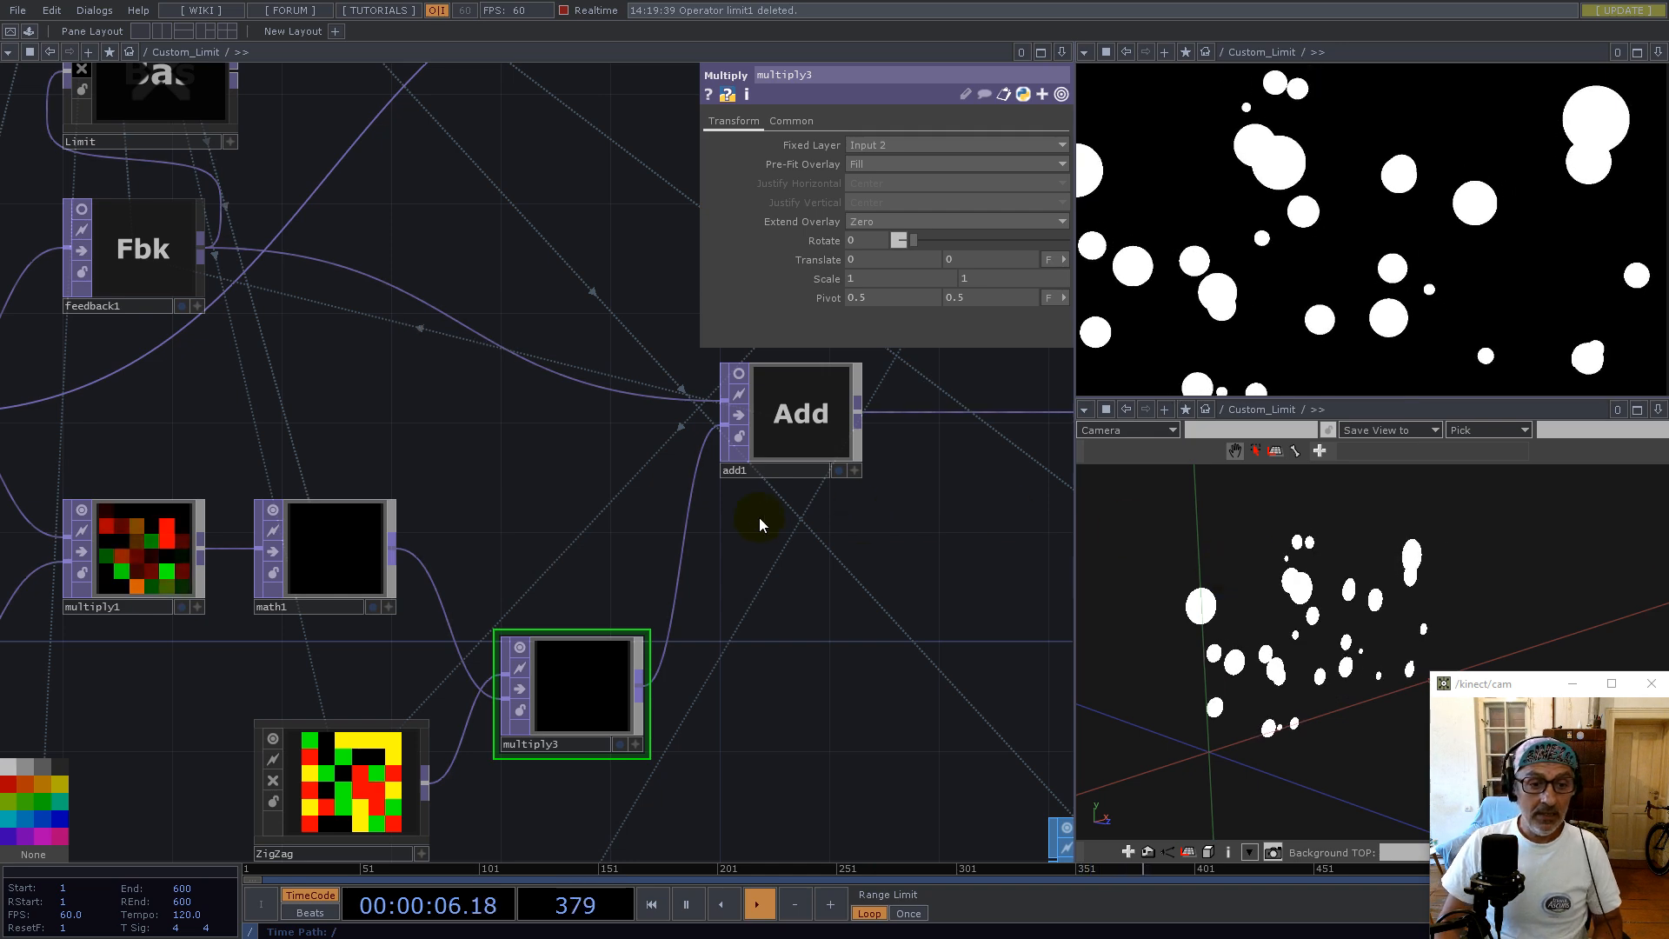
Compare noise1 with the Count output, enter the Count component and examine the limit3 settings
scroll(817, 518, down, 5)
click(483, 544)
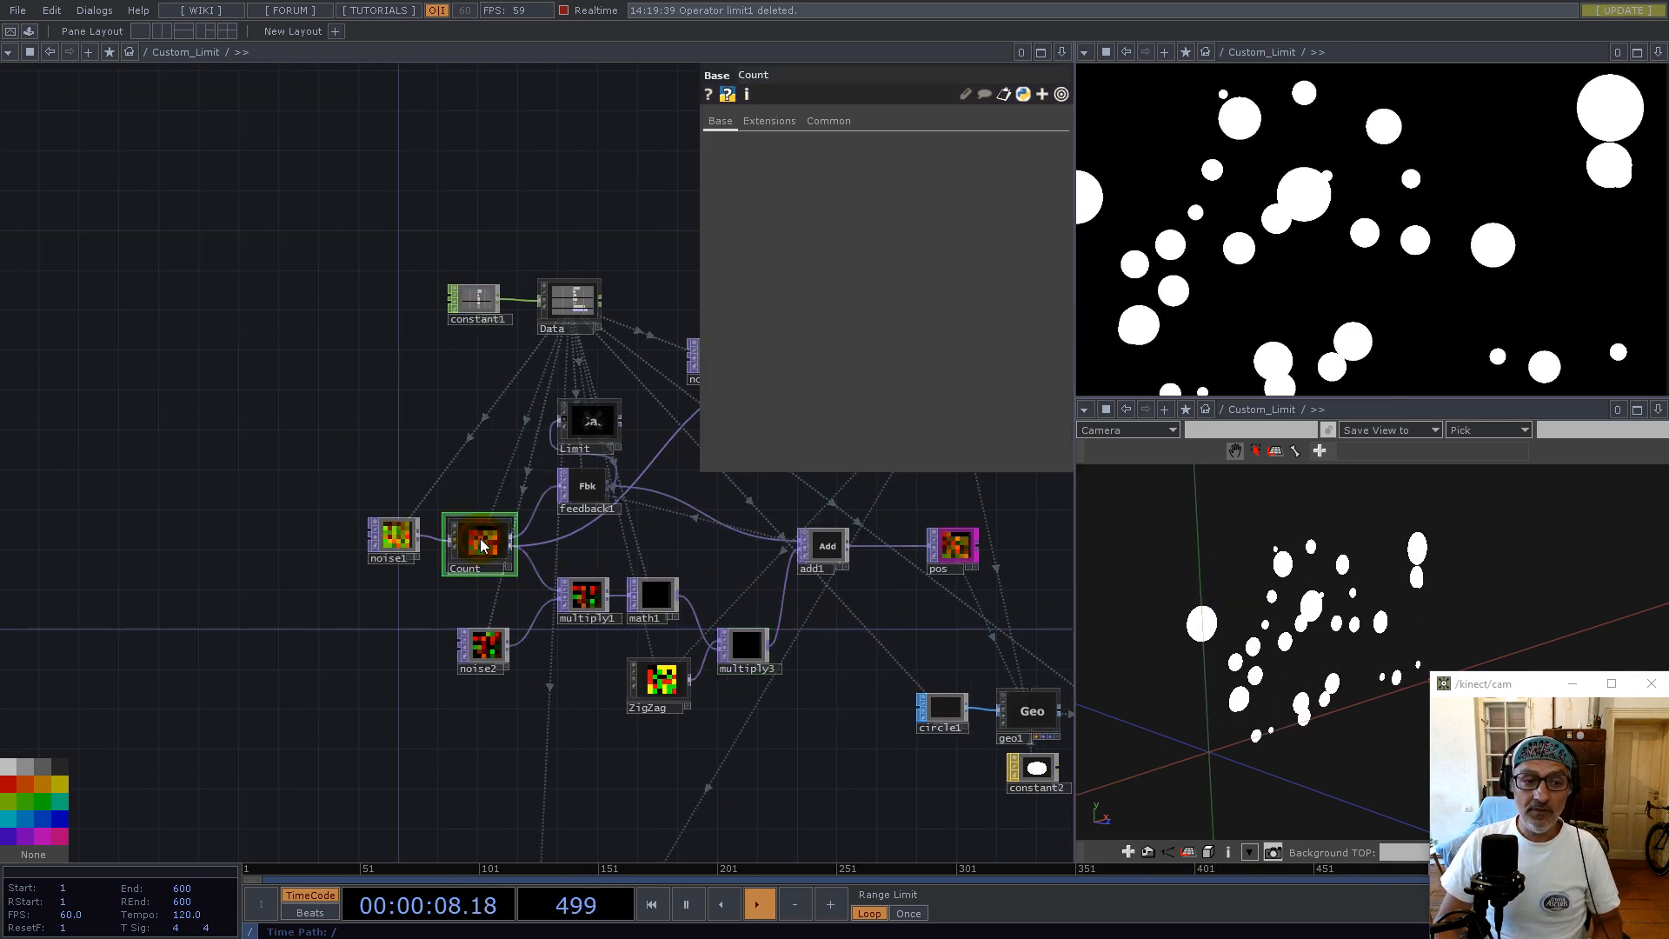
scroll(402, 546, up, 6)
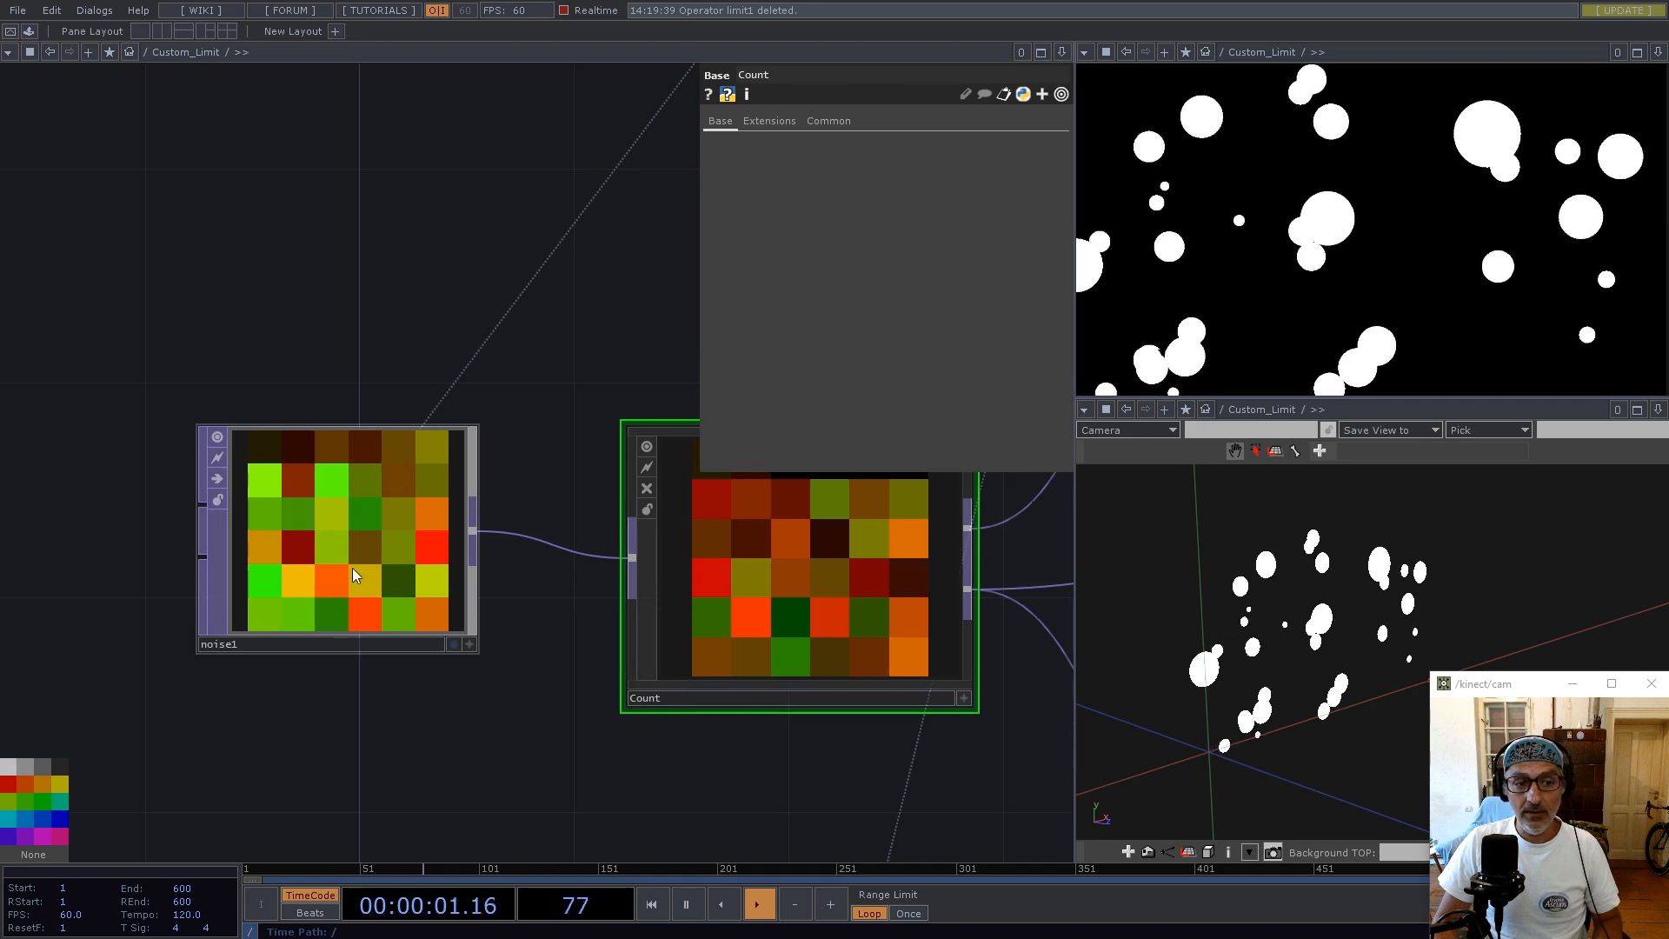
double_click(754, 597)
scroll(122, 490, up, 4)
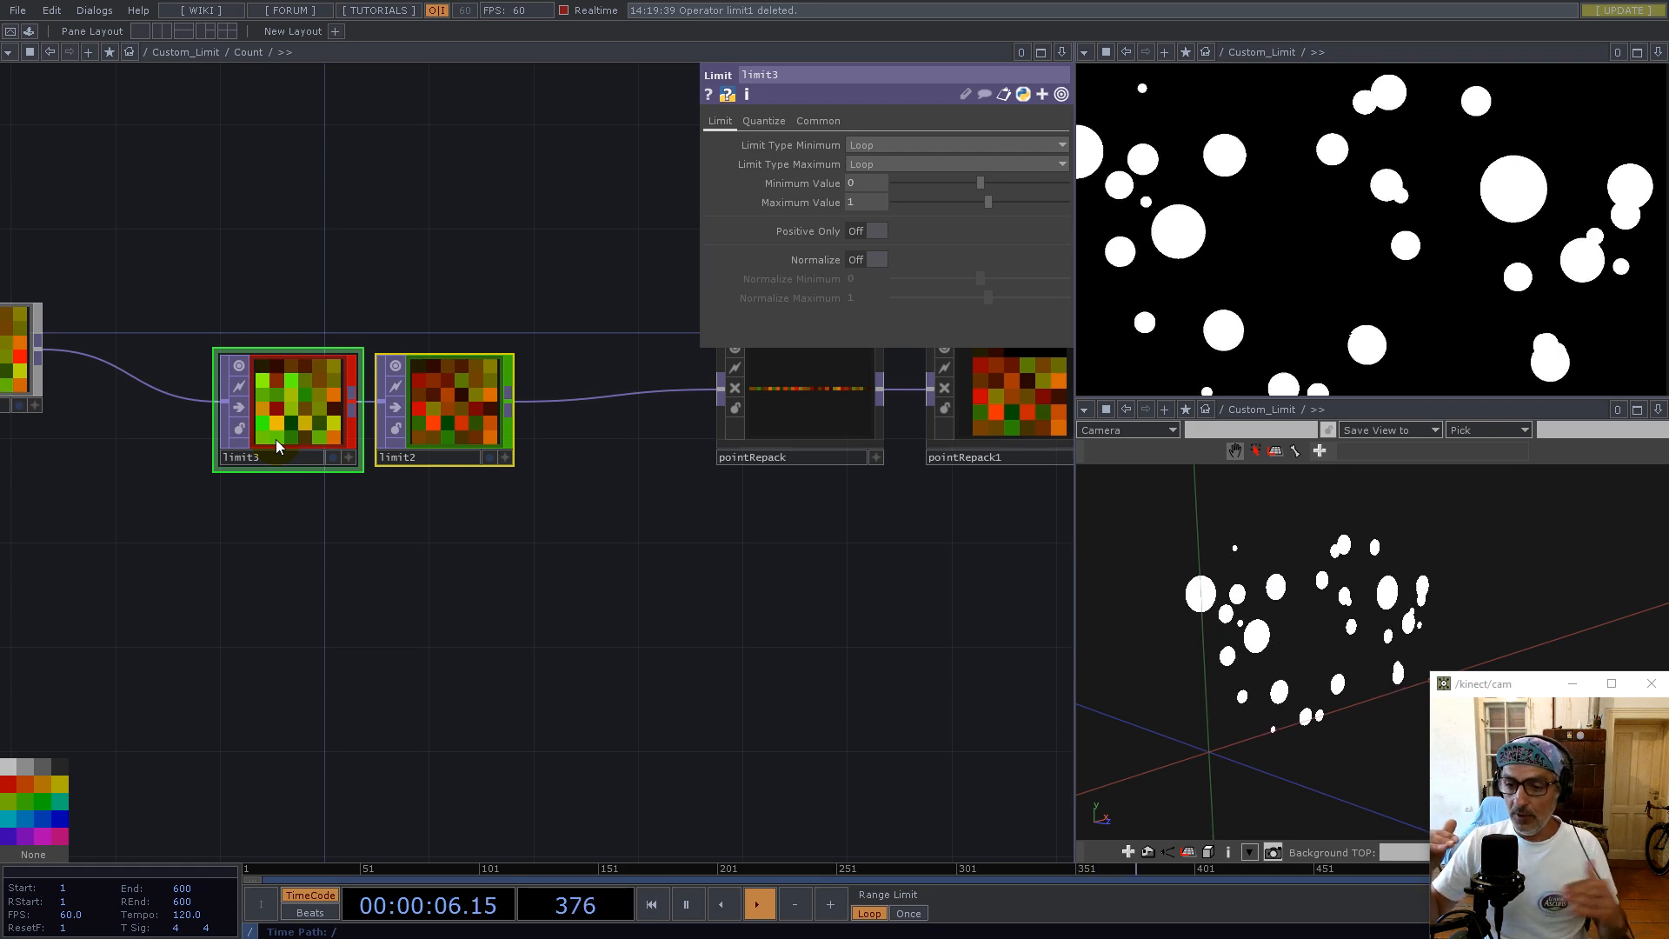
Follow the Count chain through pointRepack and pointRepack1 to the outputs, viewing pointRepack1's pixels up close
drag(793, 618, 354, 737)
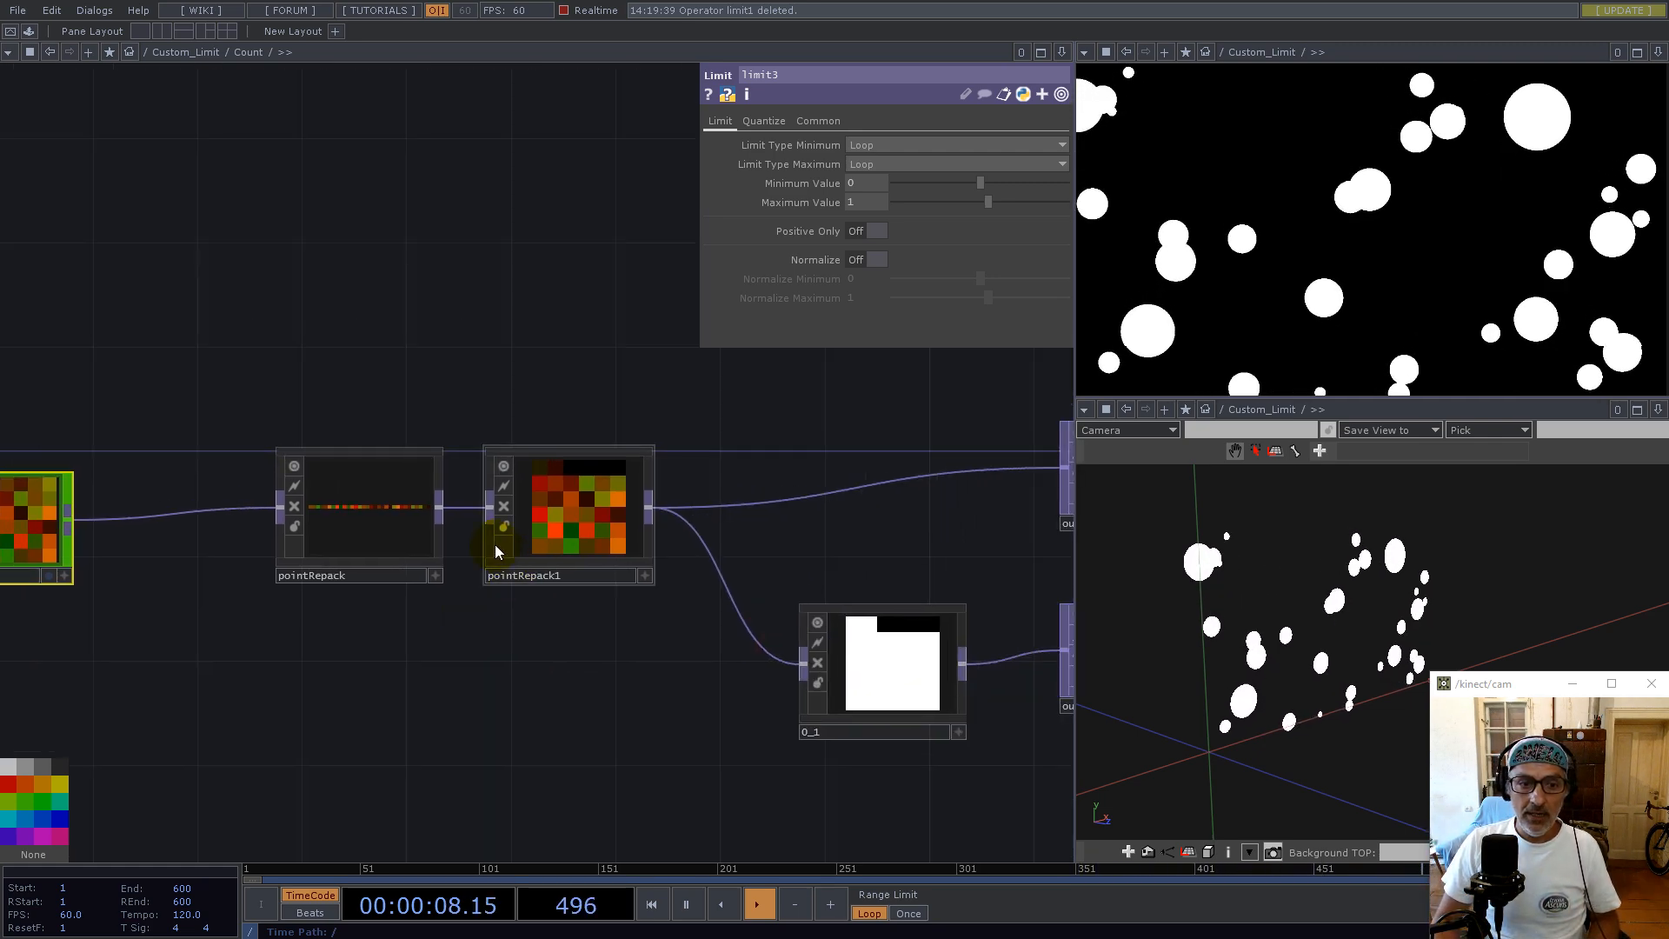
scroll(495, 545, up, 4)
drag(708, 734, 571, 812)
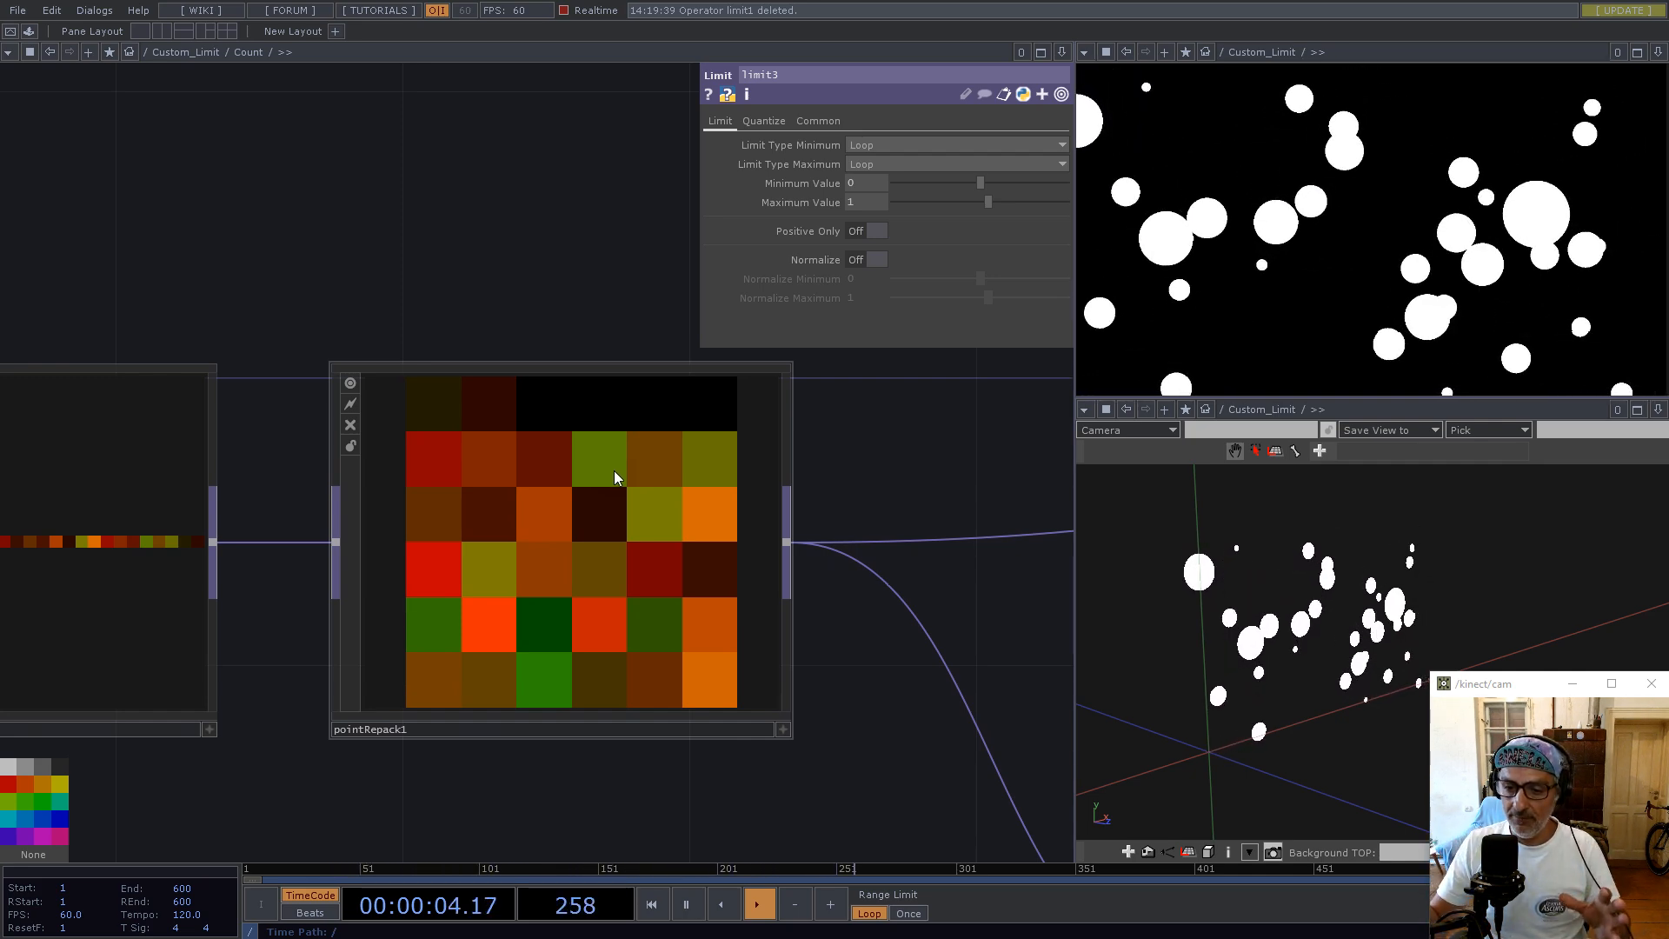
scroll(614, 471, down, 6)
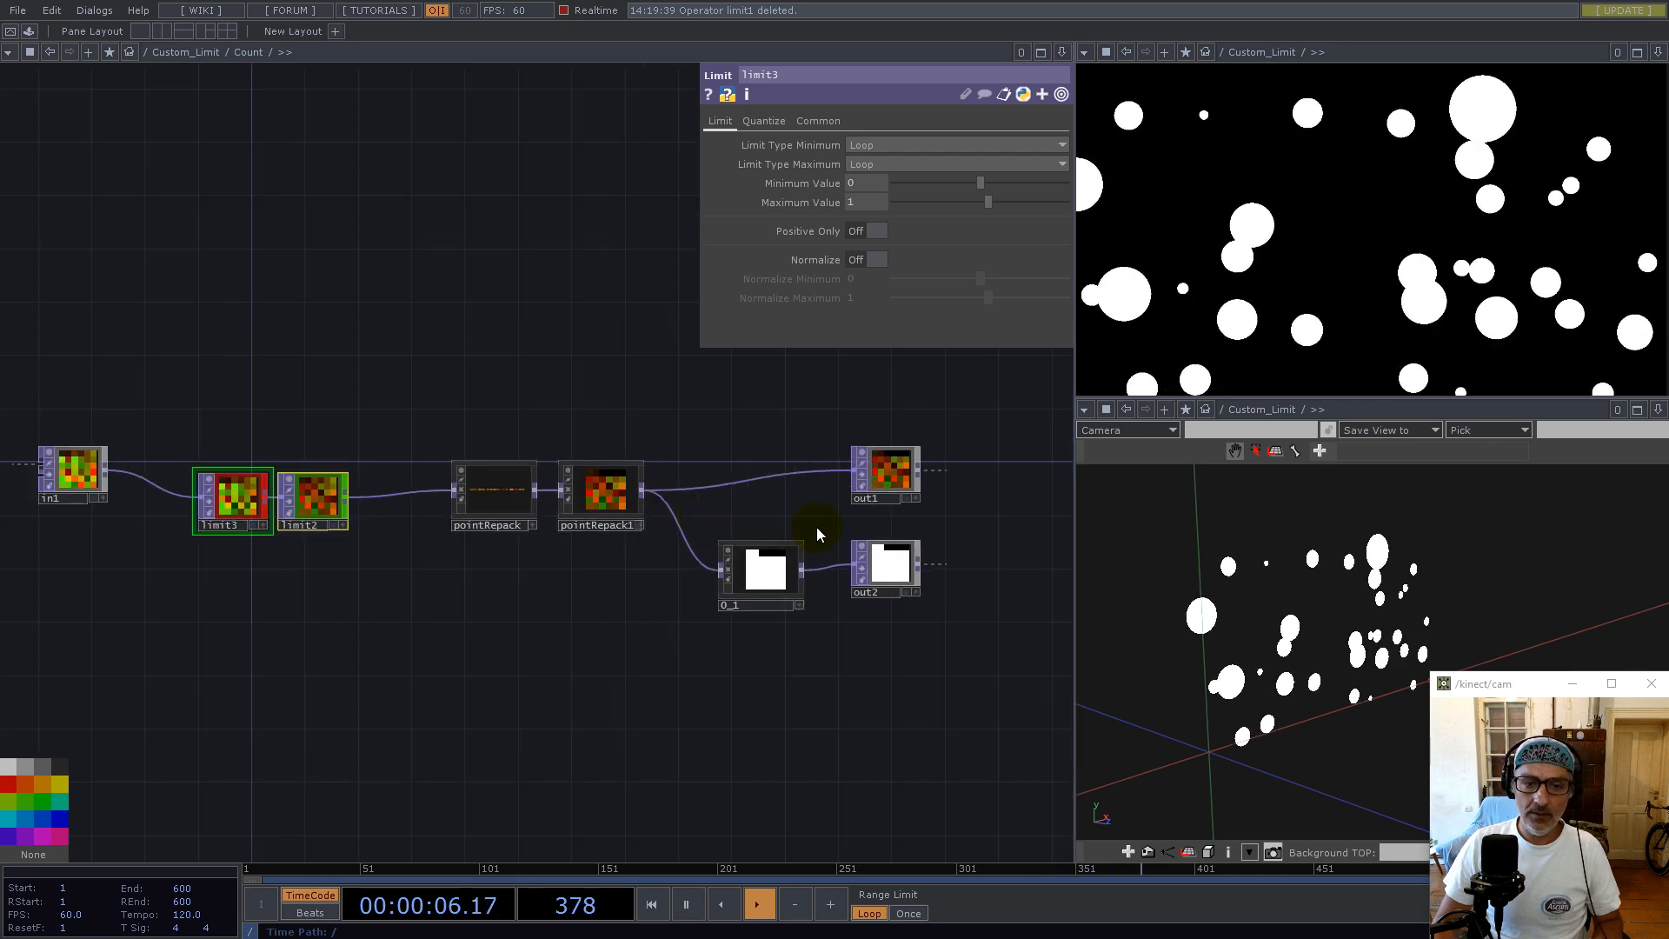
scroll(696, 521, down, 5)
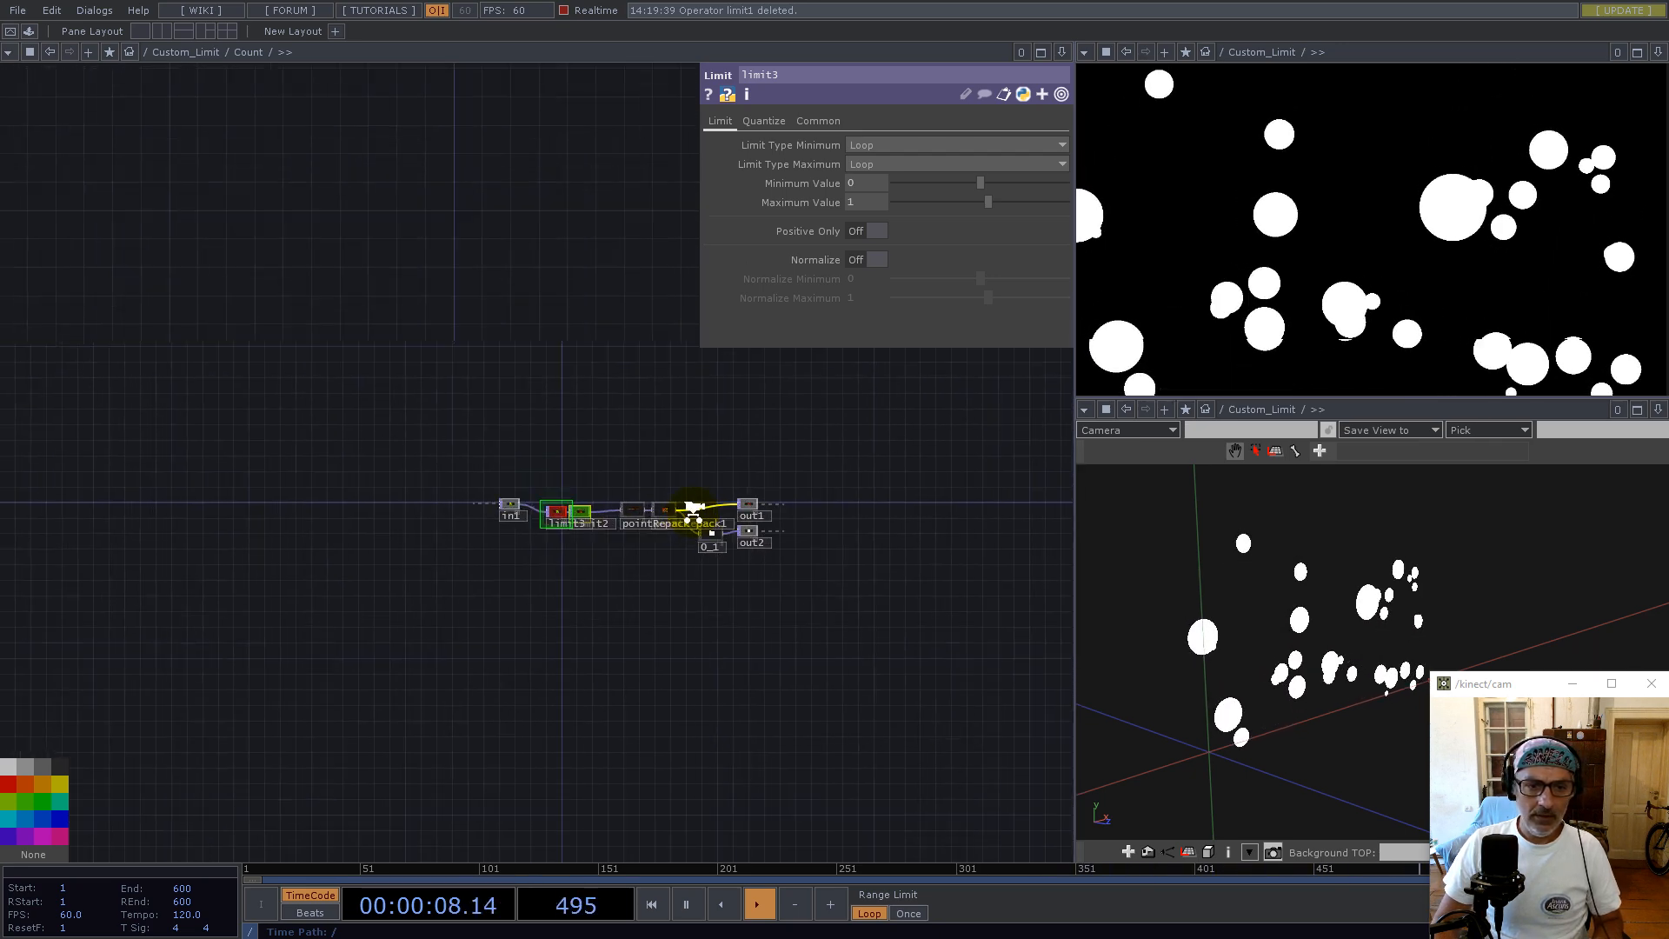
Try a Blur TOP on the wire between pointRepack1 and out1, and delete it again
scroll(657, 496, up, 7)
right_click(779, 489)
click(804, 472)
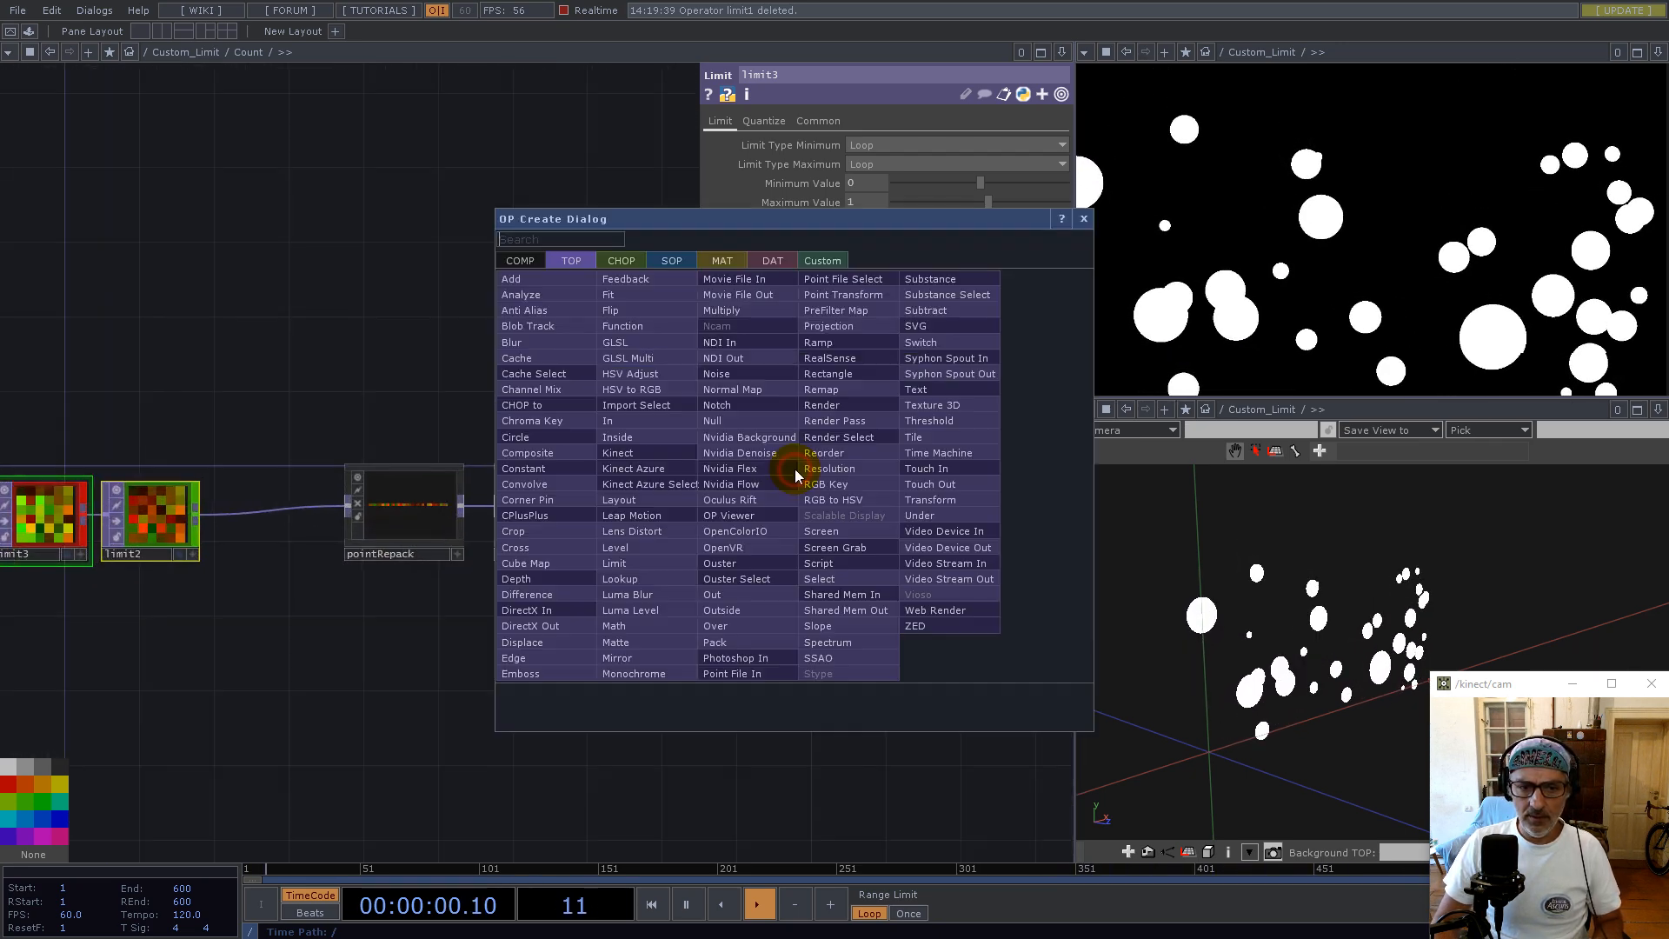
click(519, 345)
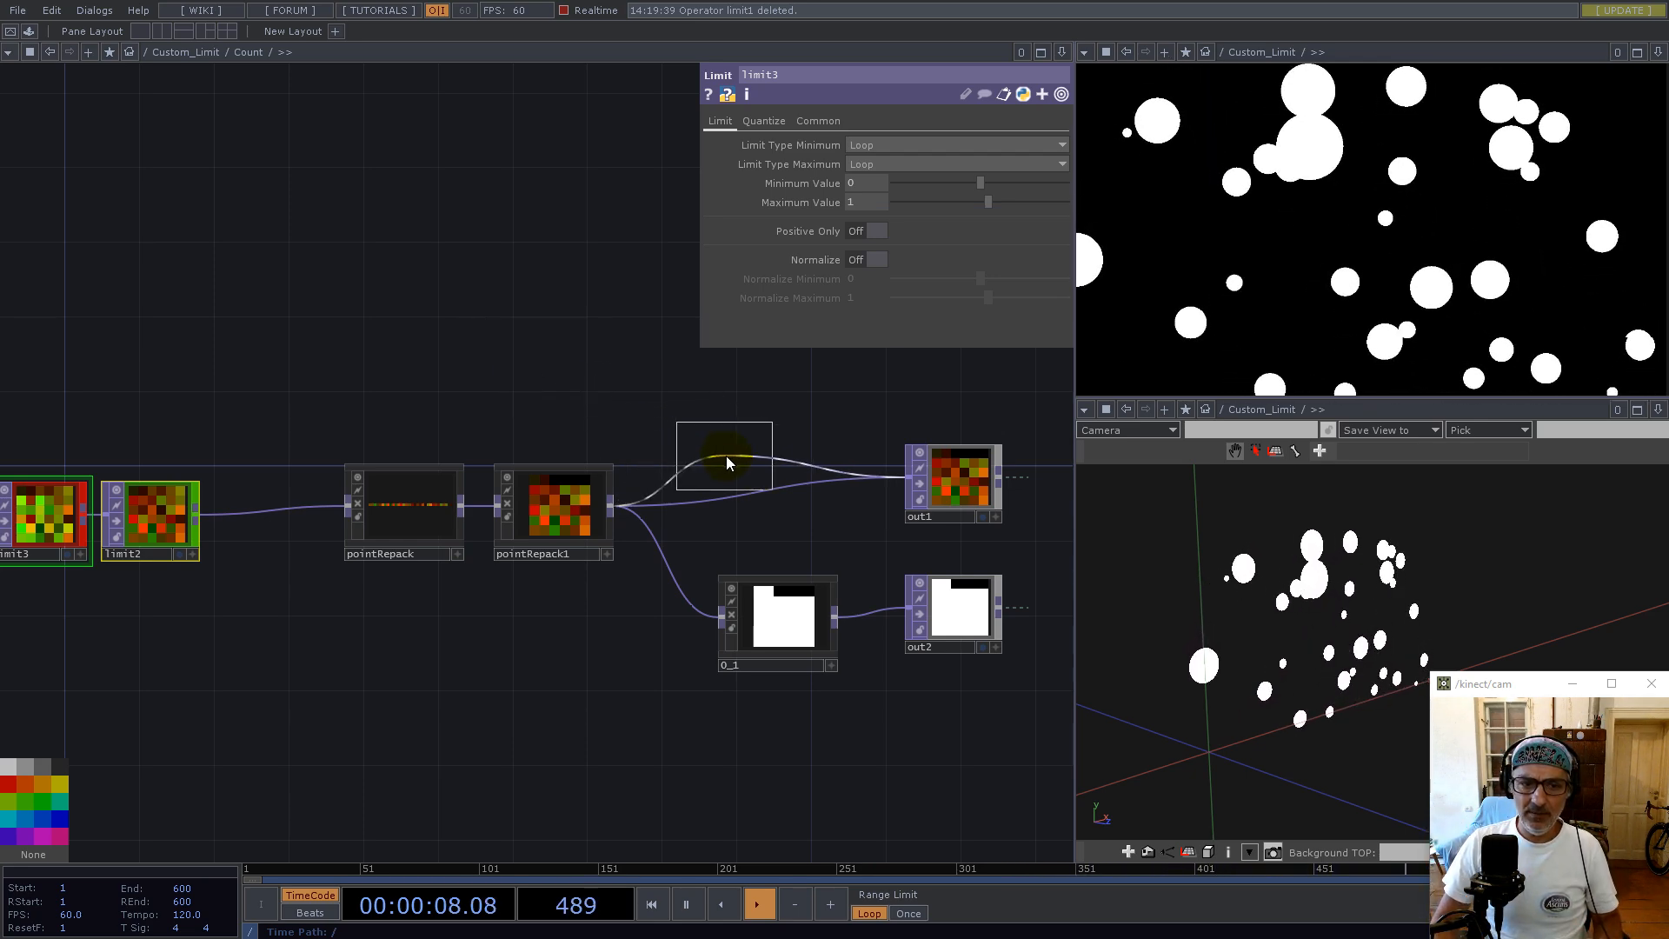
click(746, 467)
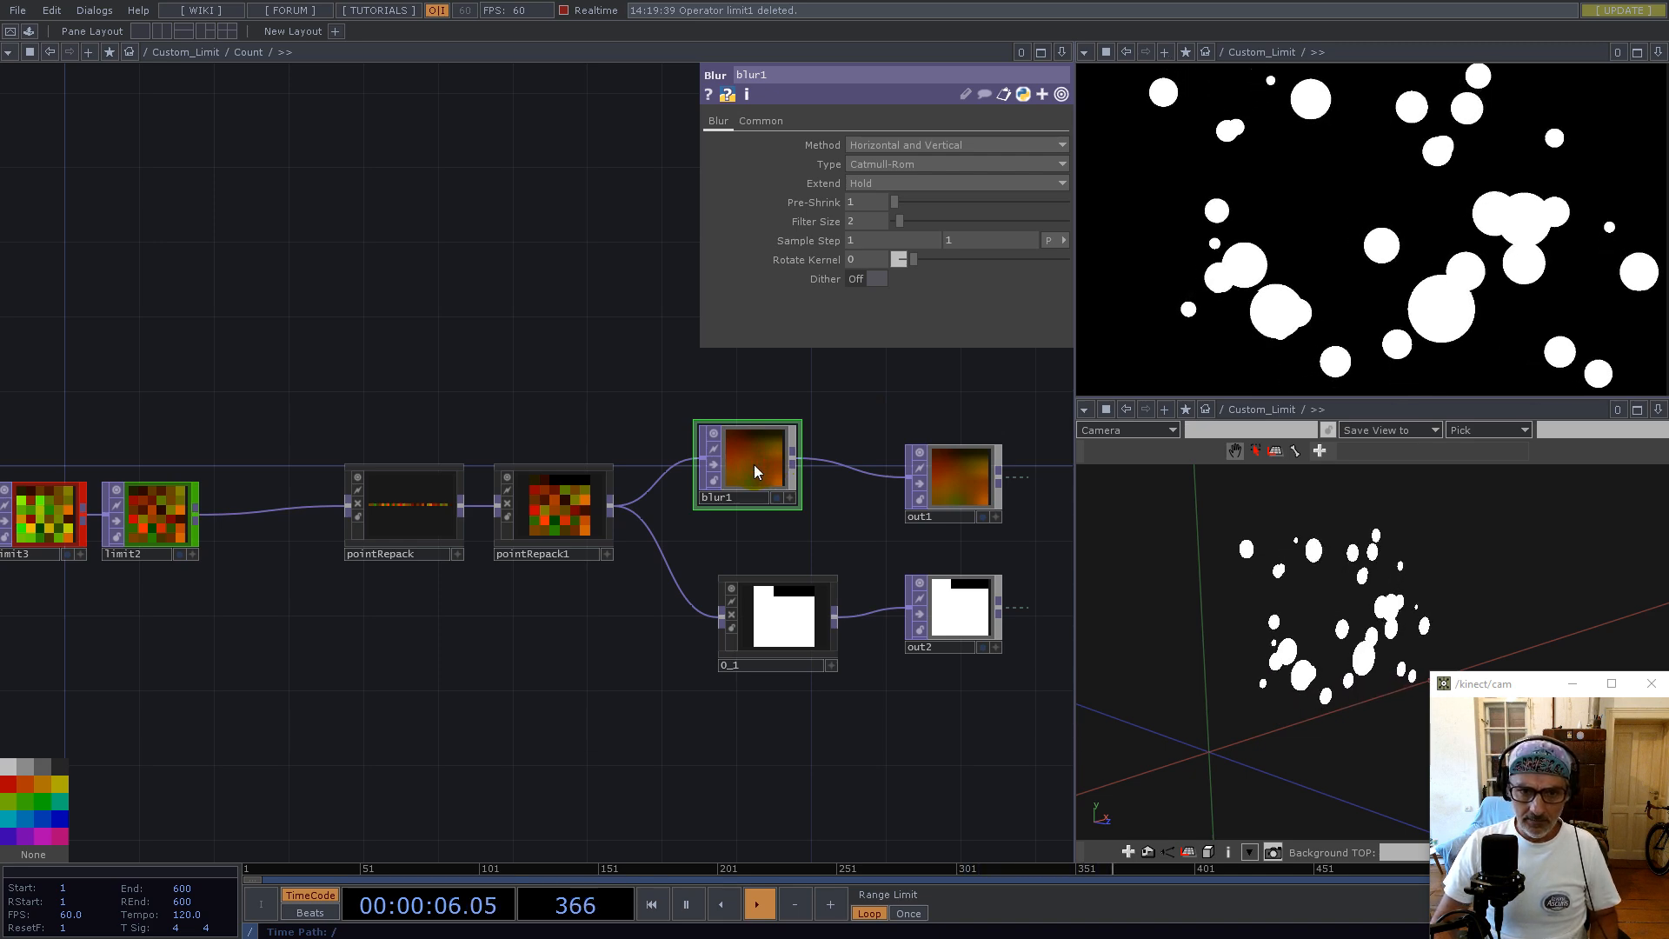
key(Delete)
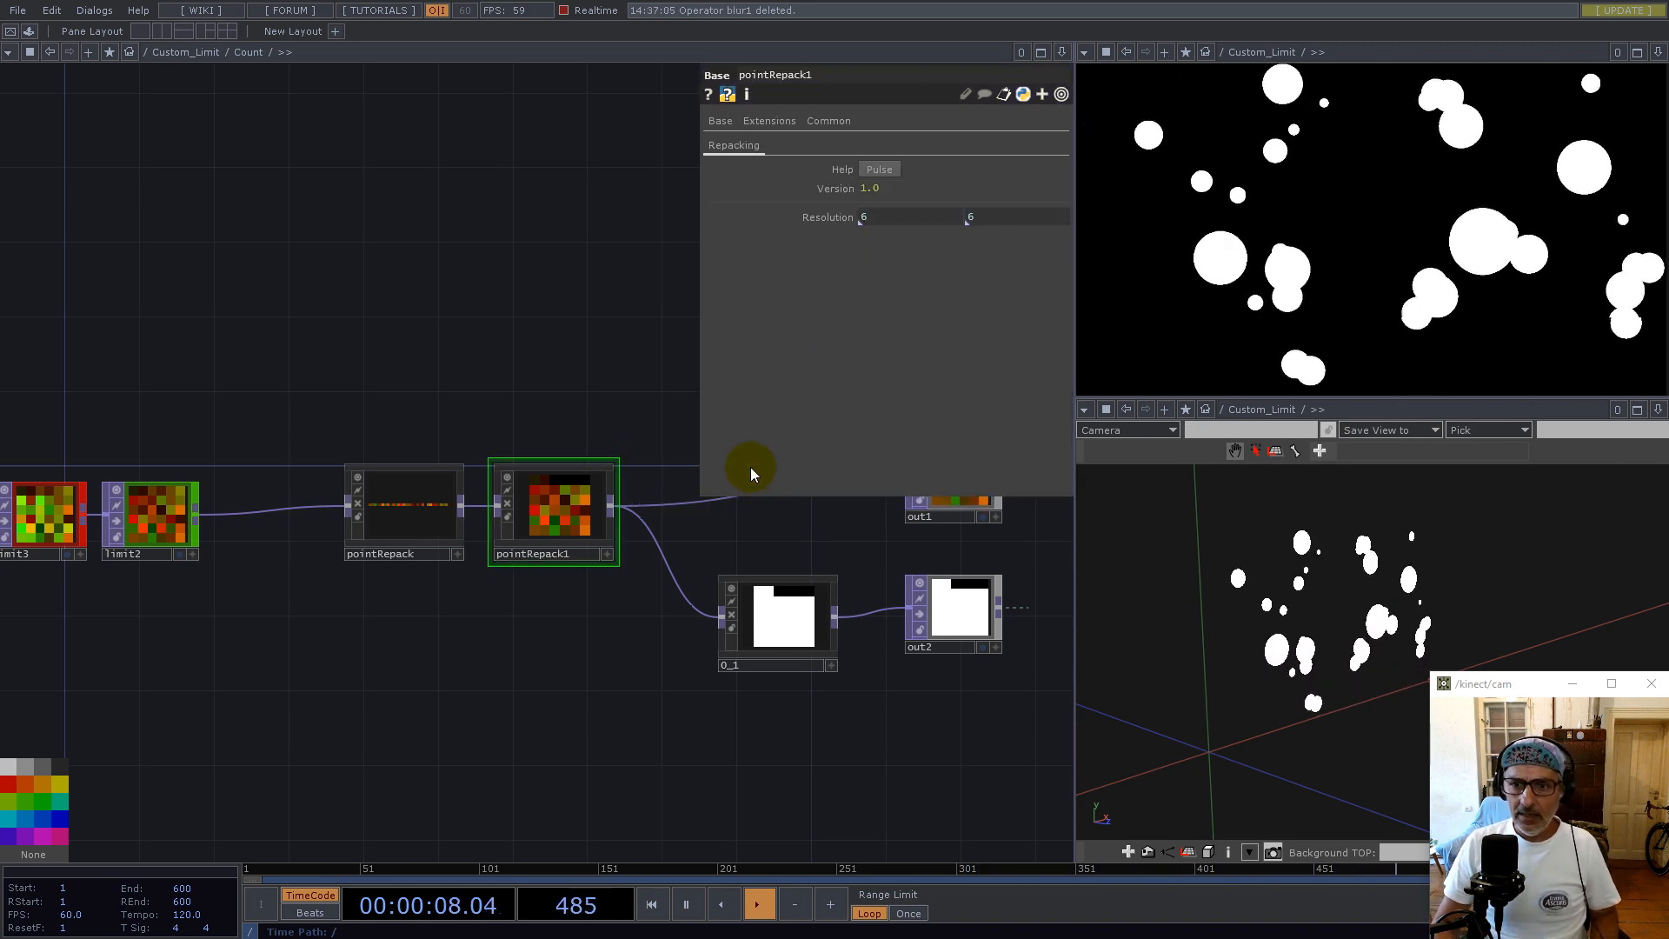
Return from Count to the parent network and view the ZigZag and multiply3 branch up close
scroll(548, 553, down, 10)
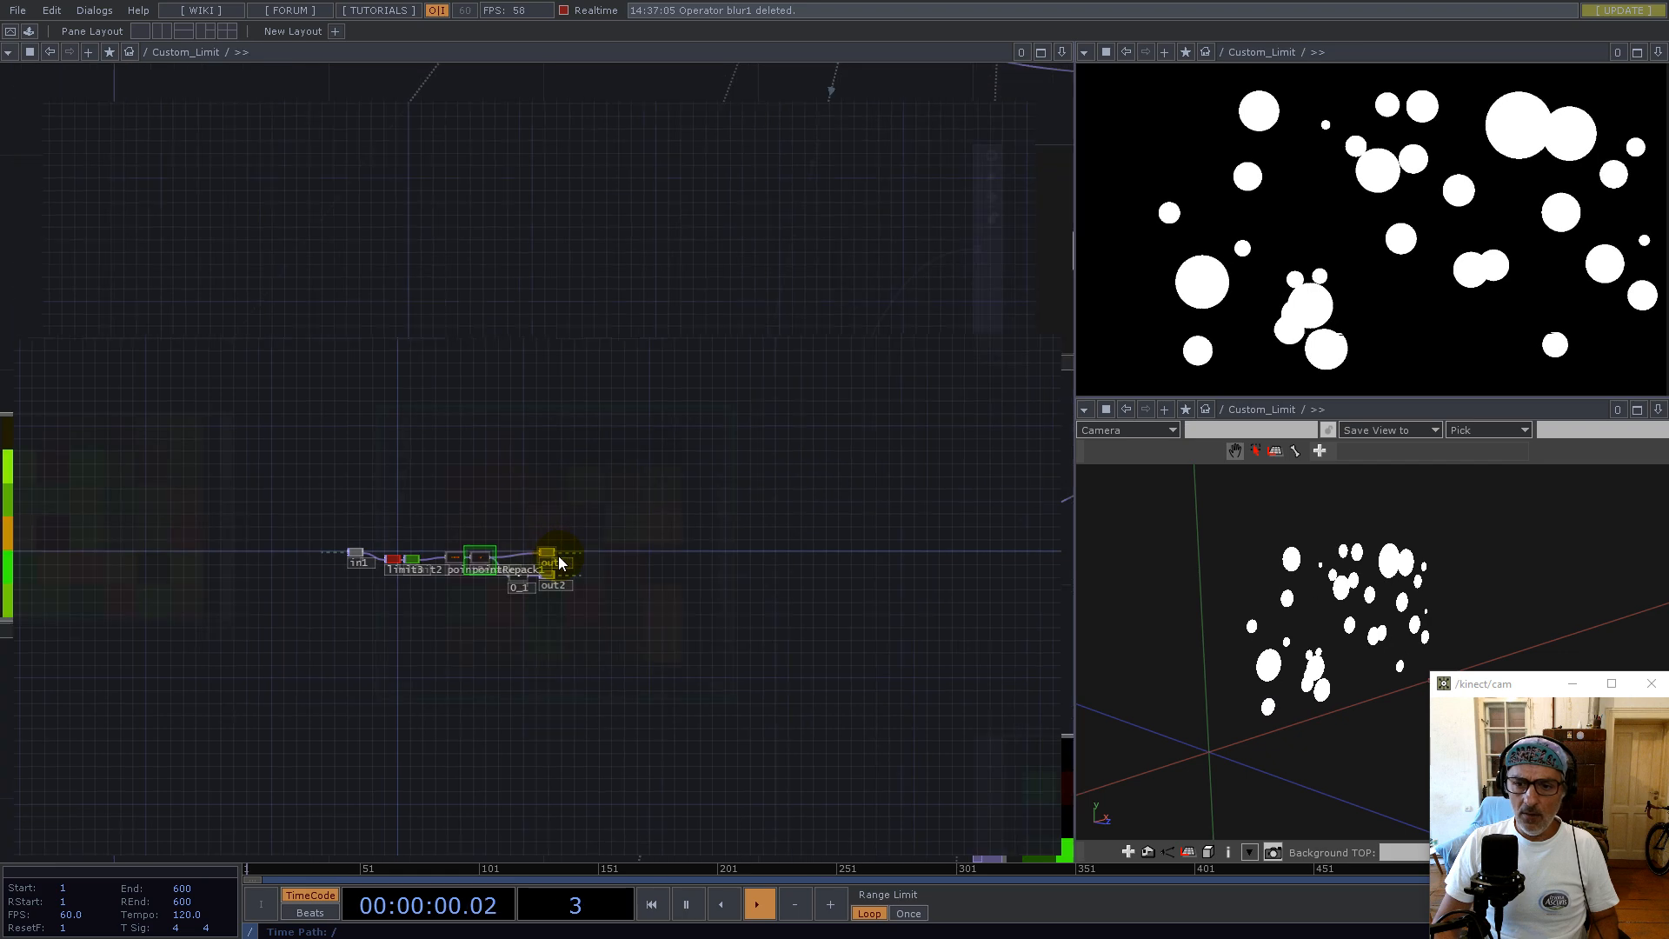
scroll(569, 566, down, 5)
scroll(720, 681, up, 10)
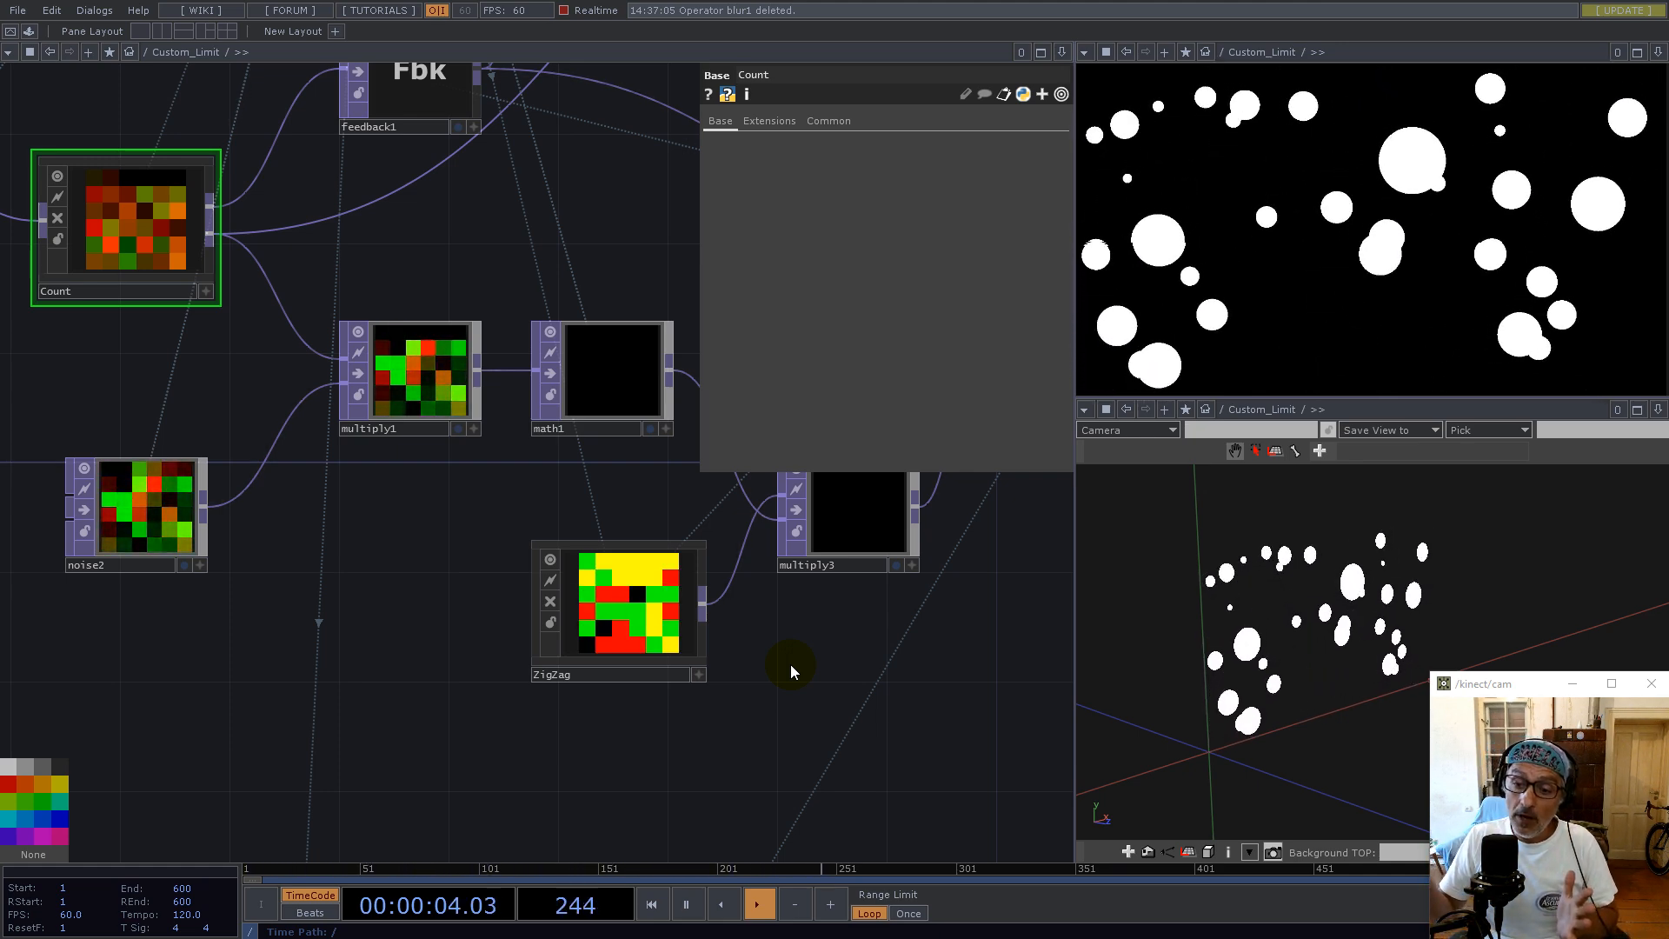
Enter the ZigZag component, inspect its constant1 and feedback1 inputs, and expand the expression behind math4's Multiply value
double_click(635, 598)
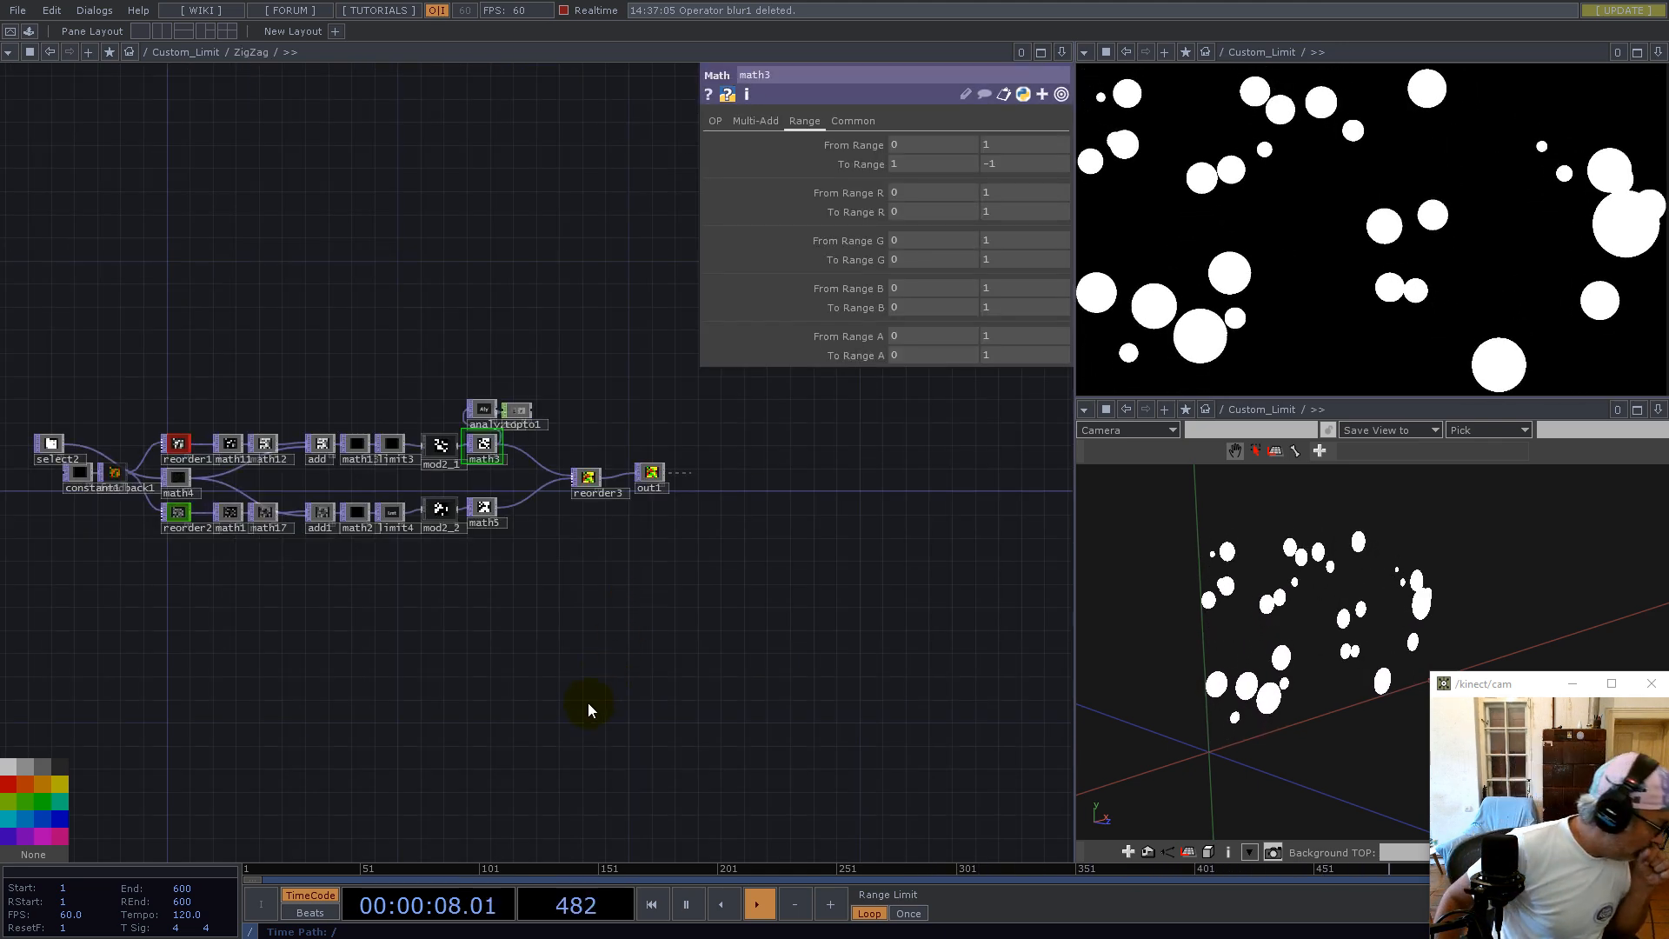
drag(231, 344, 501, 587)
scroll(447, 745, up, 5)
scroll(378, 570, up, 3)
click(378, 570)
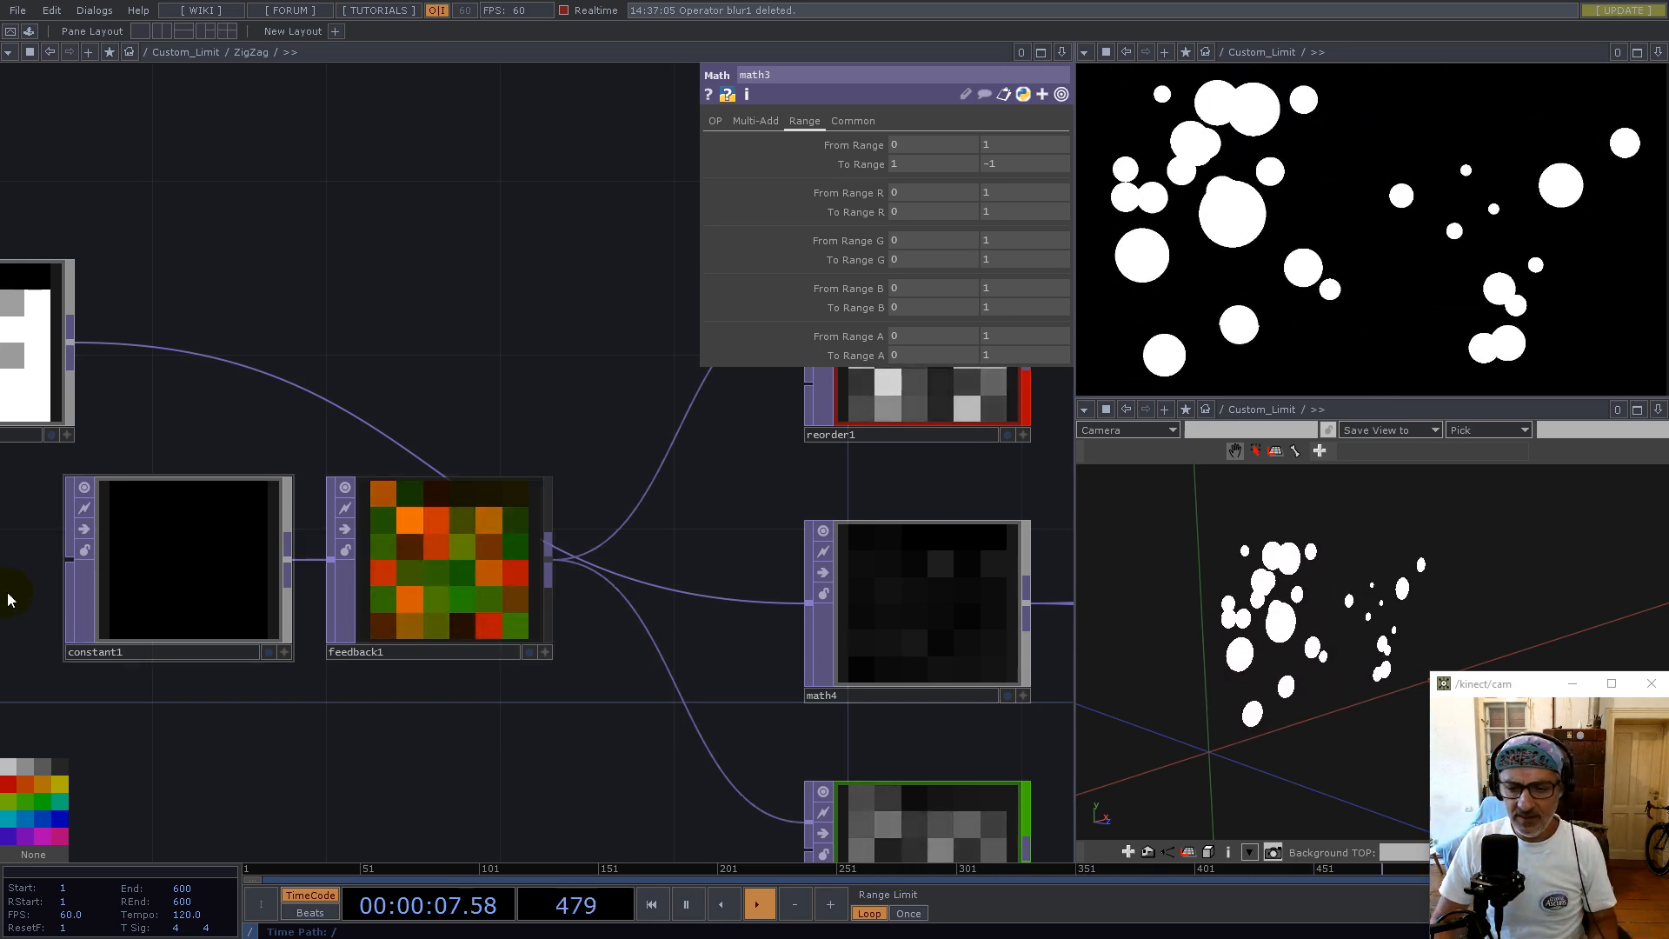
scroll(251, 515, down, 3)
click(573, 575)
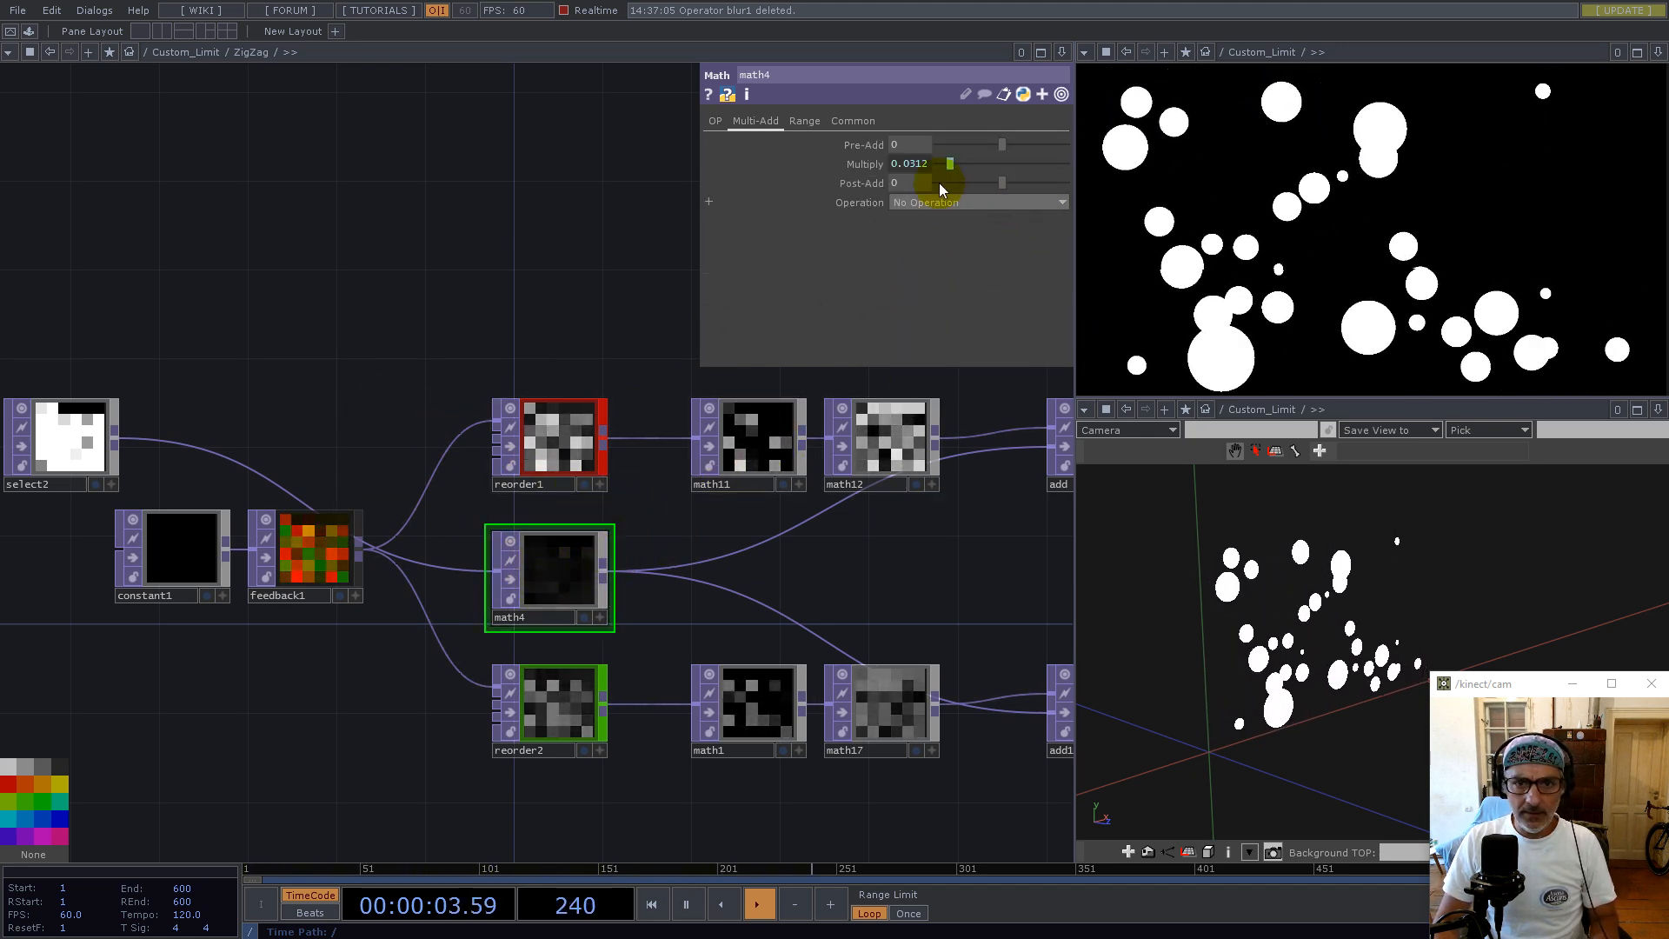
click(910, 168)
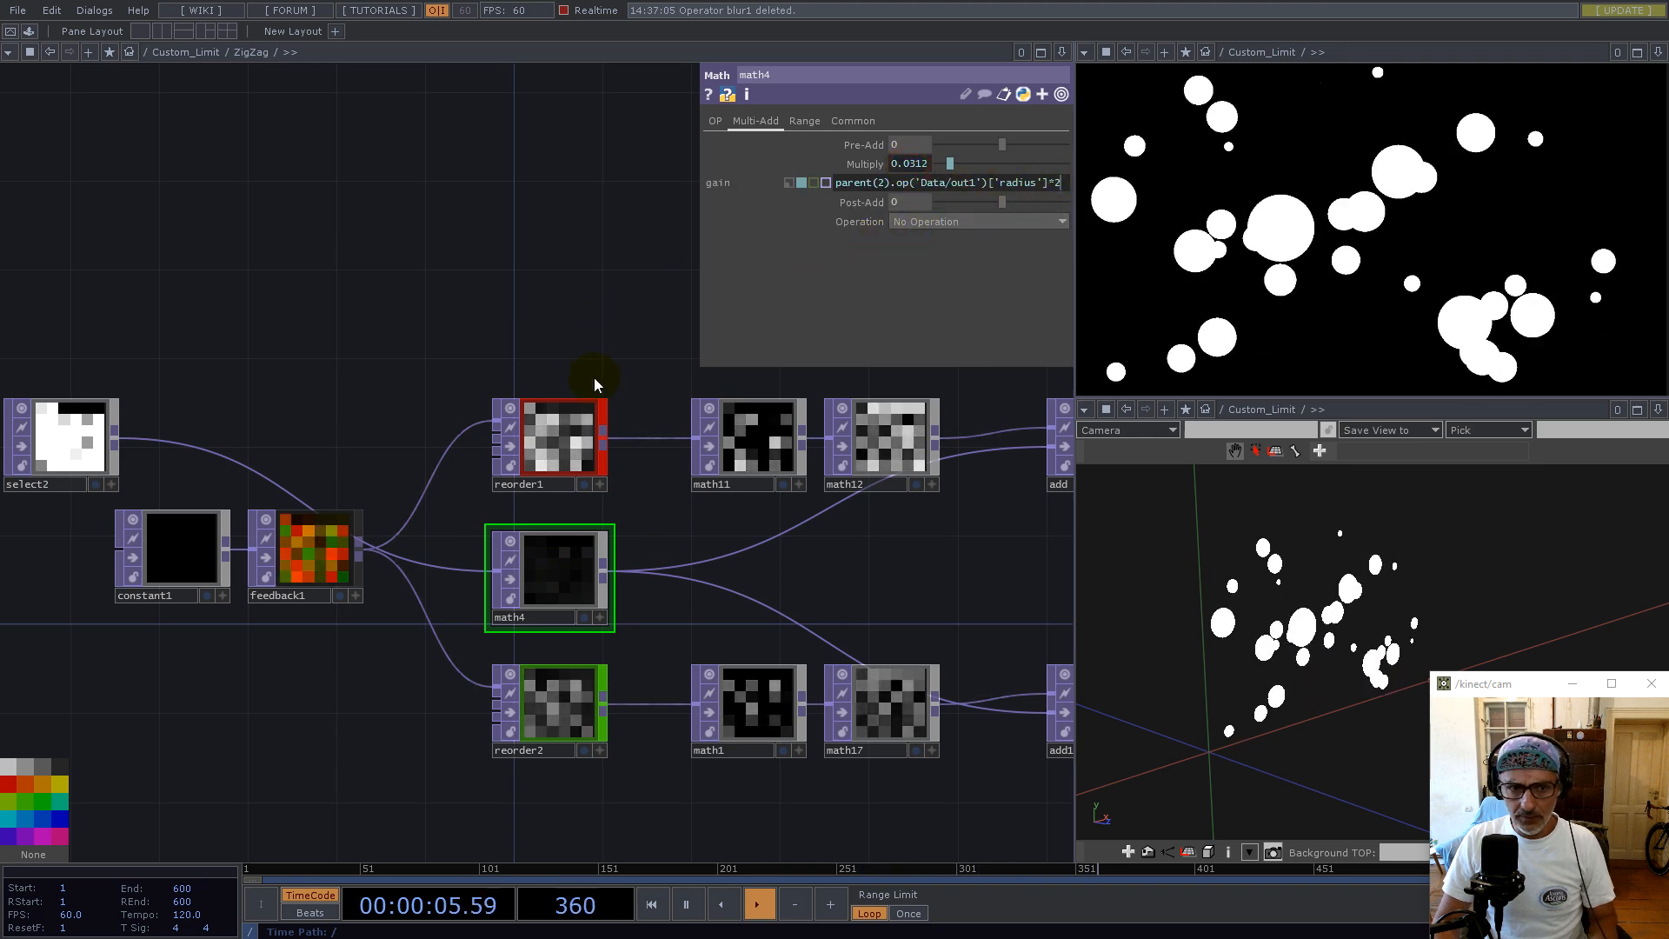
Follow the upper ZigZag branch from reorder1 through math11 to math12 and examine their settings, including math12's channel operations
click(551, 451)
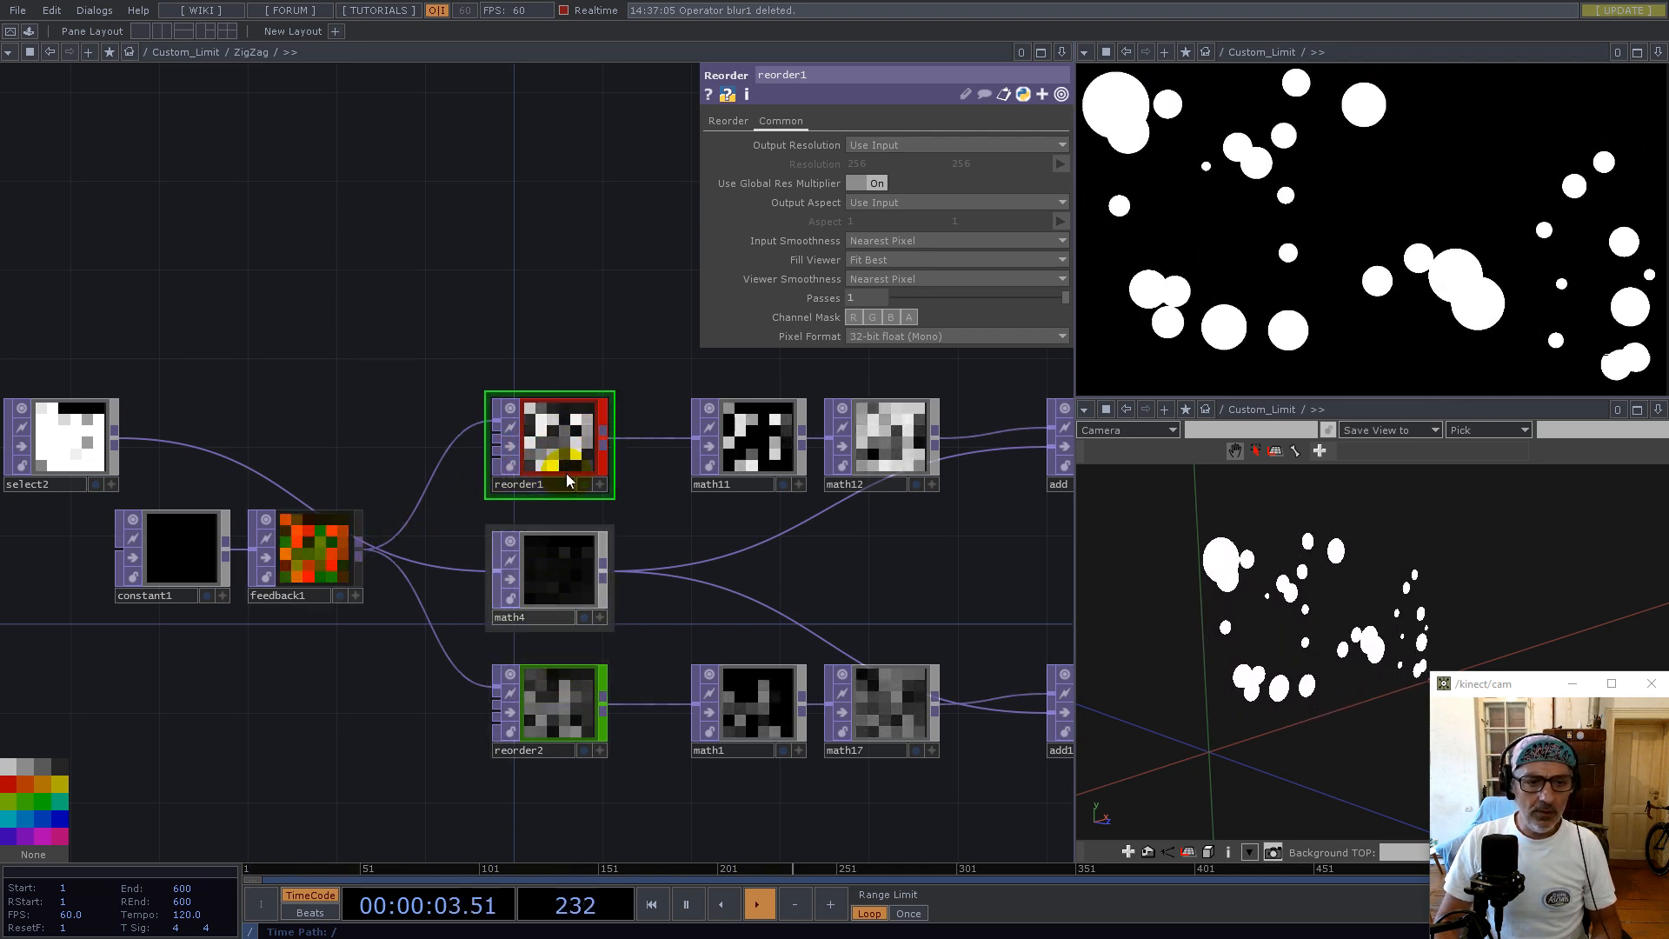
drag(884, 577, 503, 573)
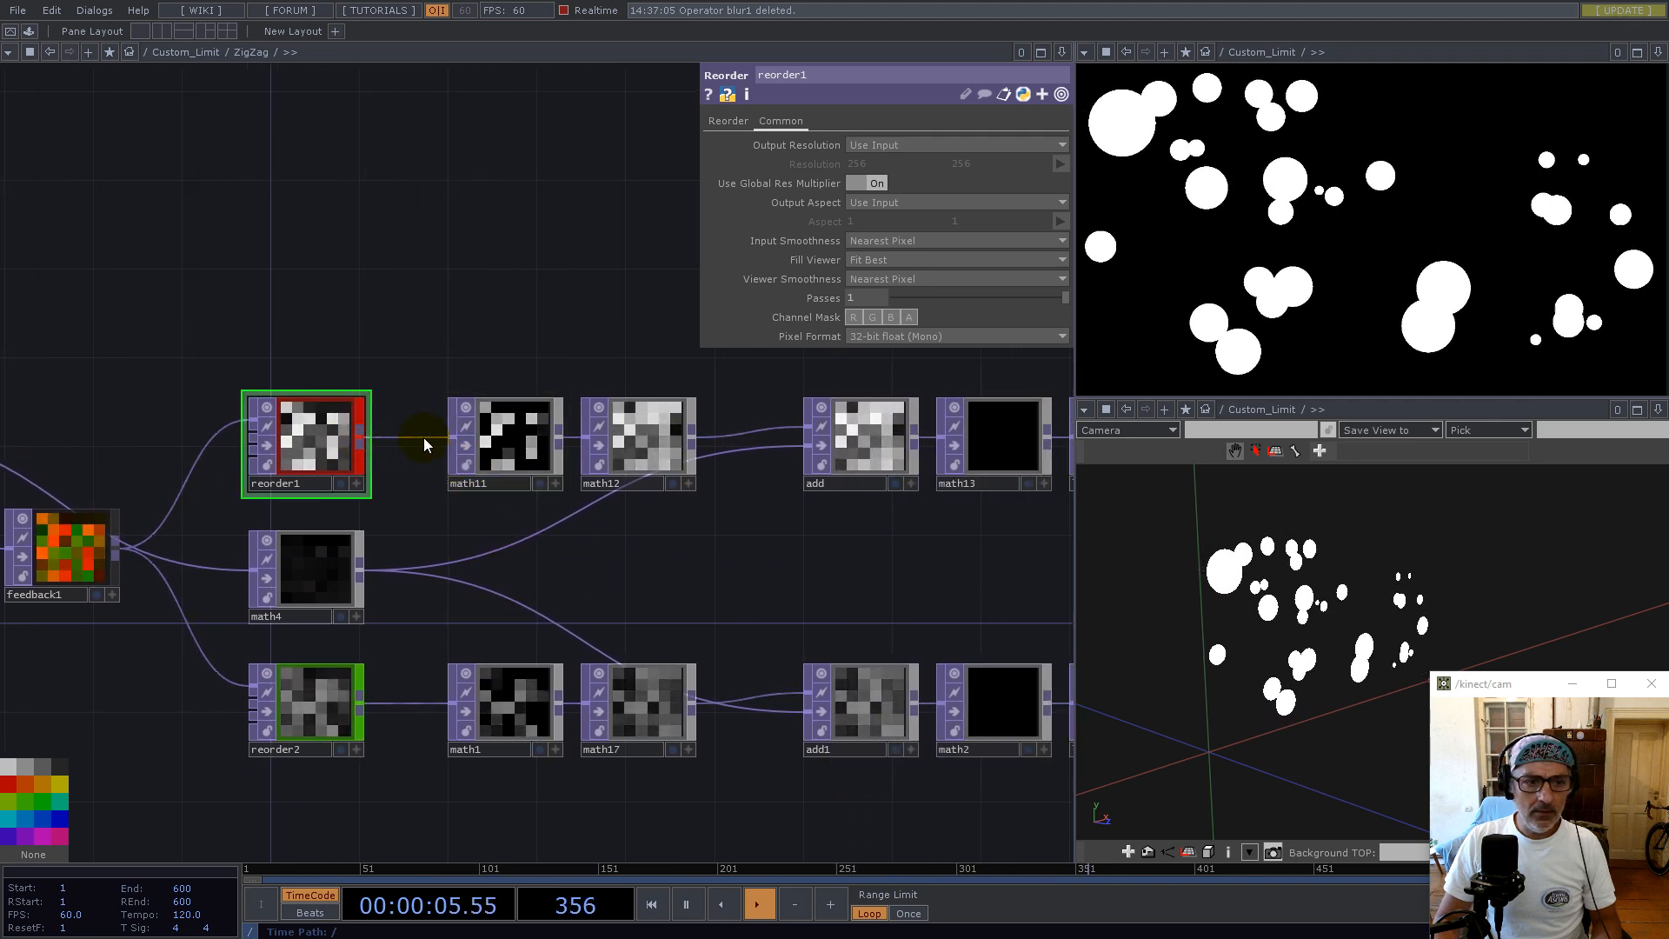
click(508, 447)
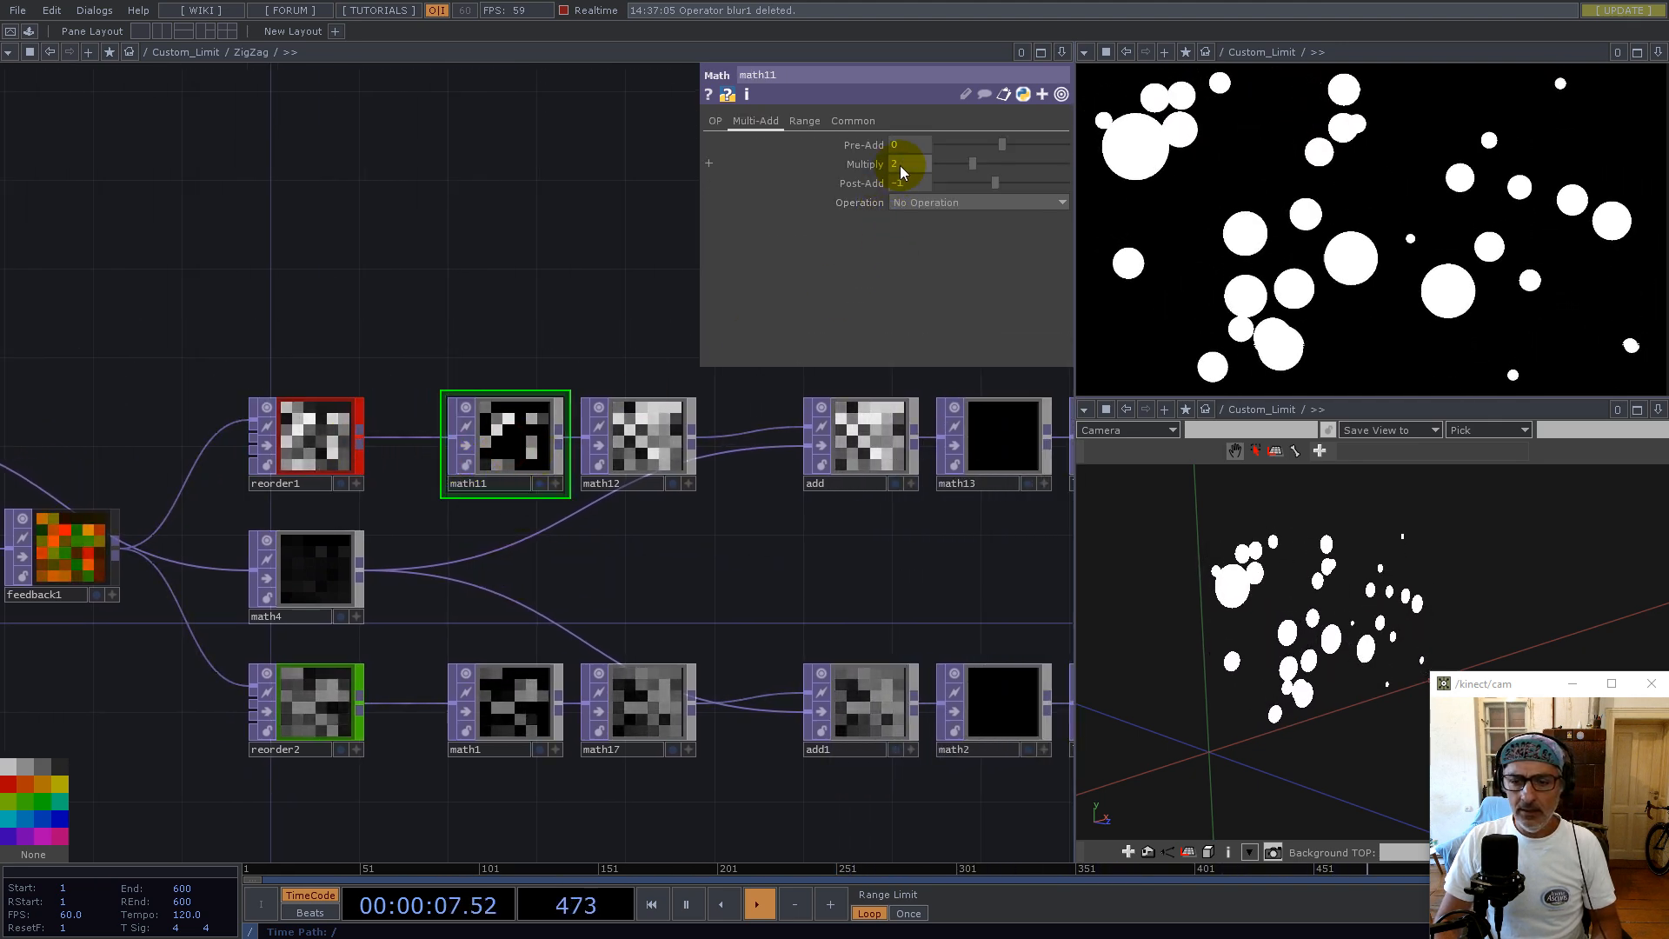
click(639, 439)
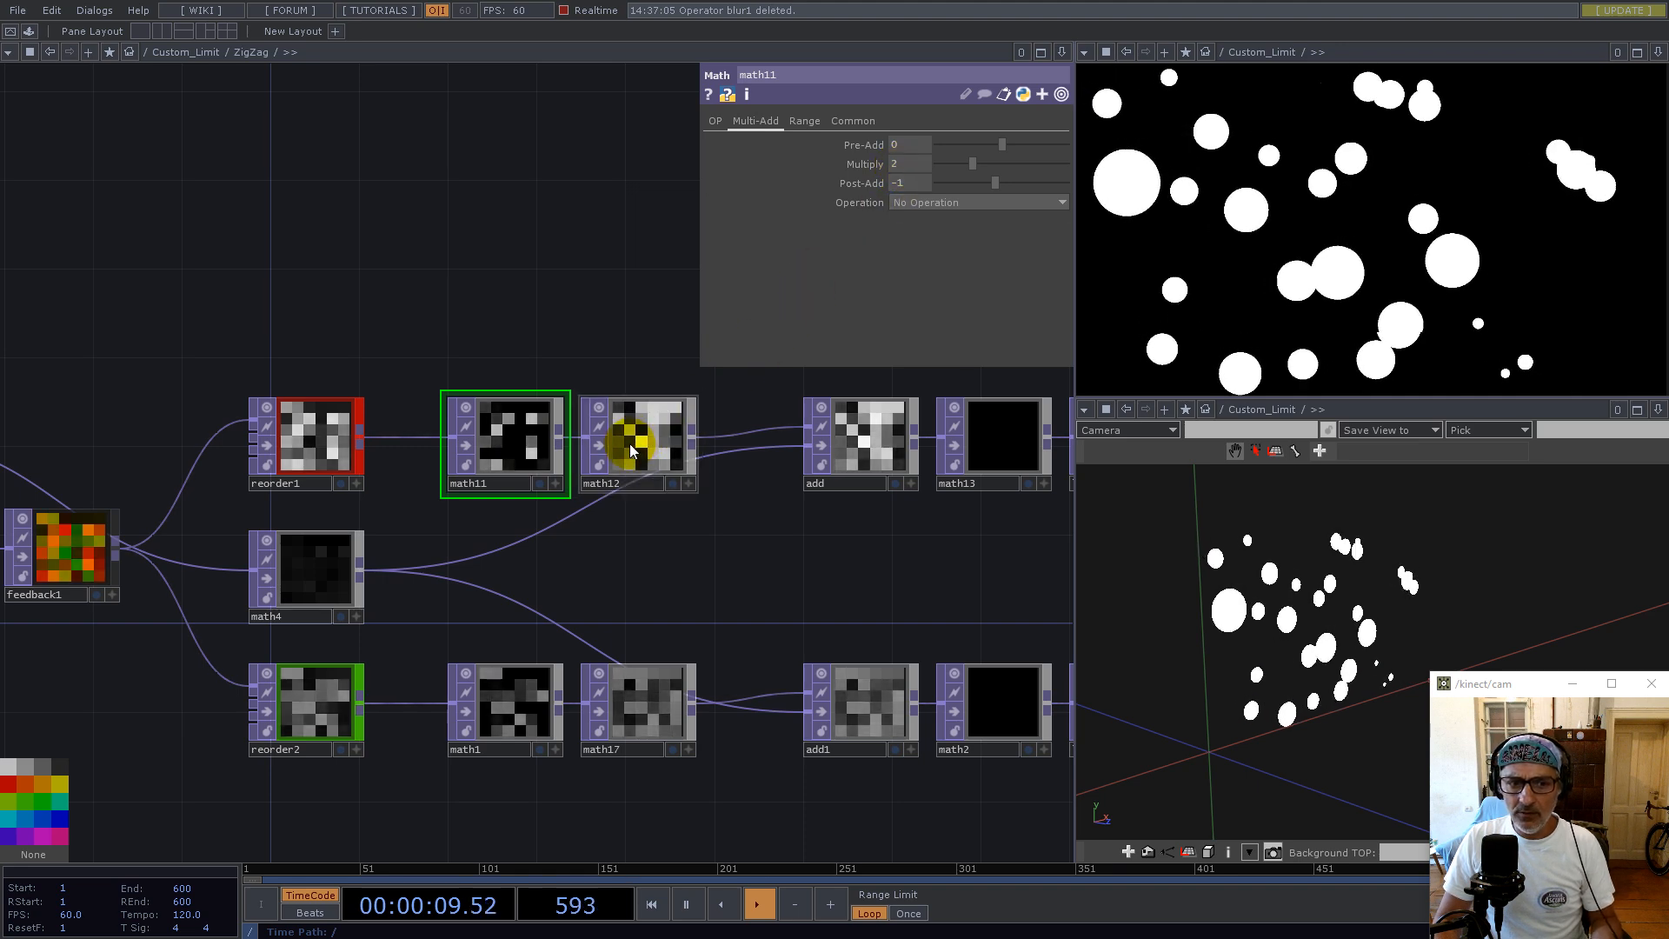
click(714, 121)
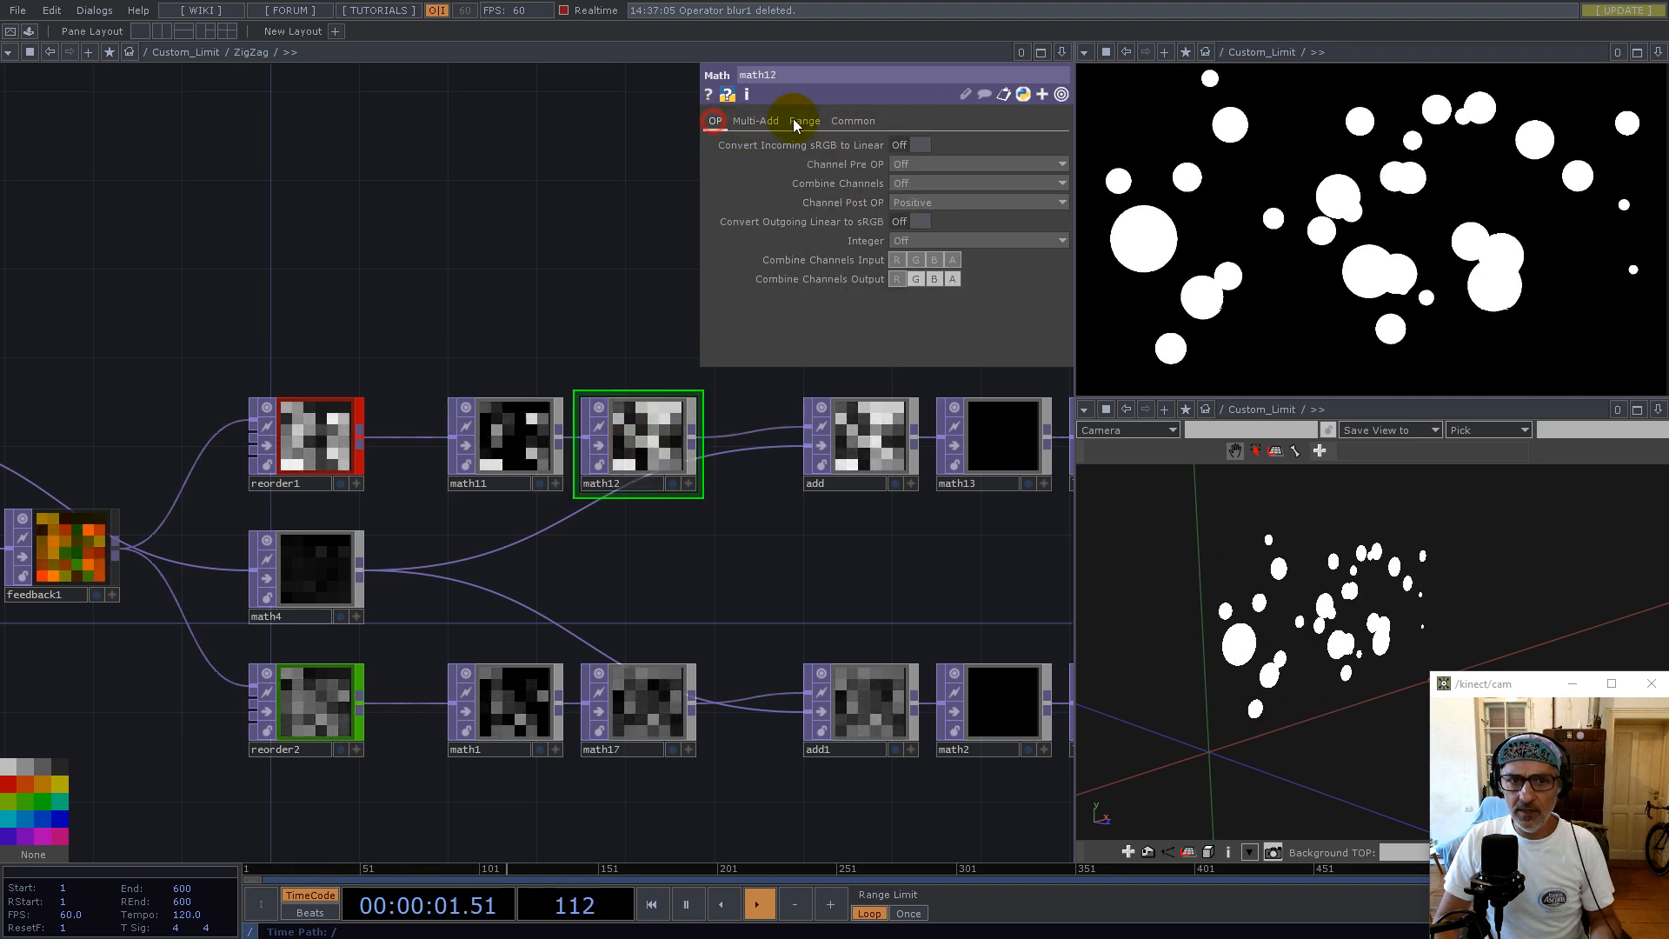
Continue to the add and math13 nodes and examine math13's Multiply-Add, OP and non-default parameters
drag(842, 580, 681, 620)
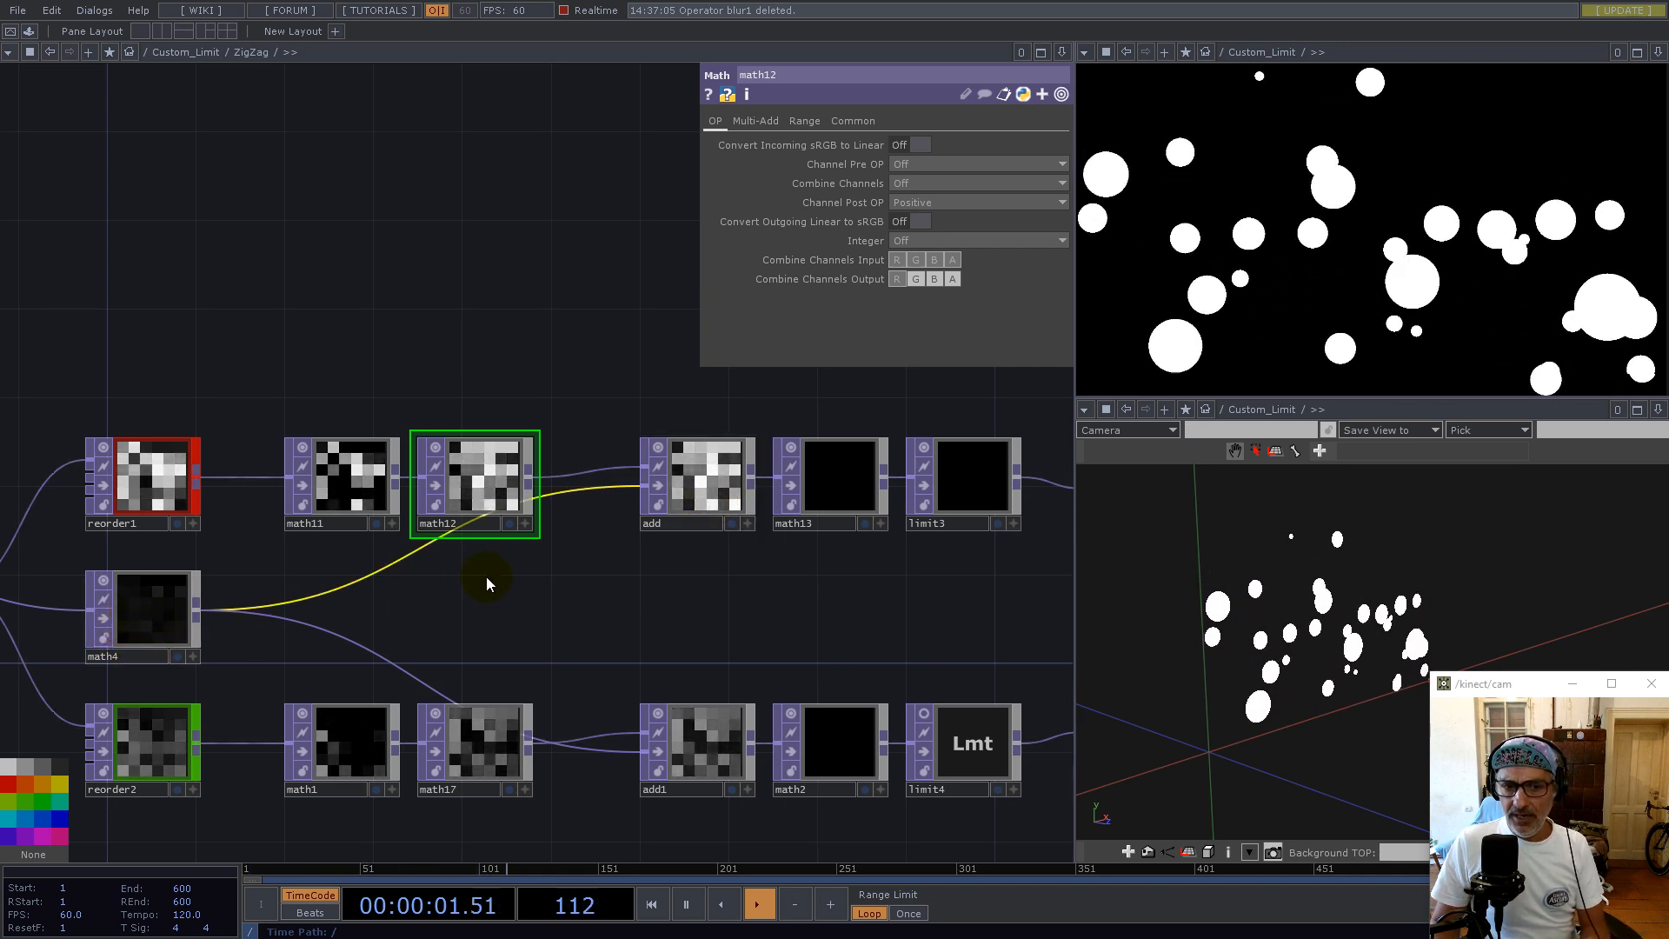
click(720, 495)
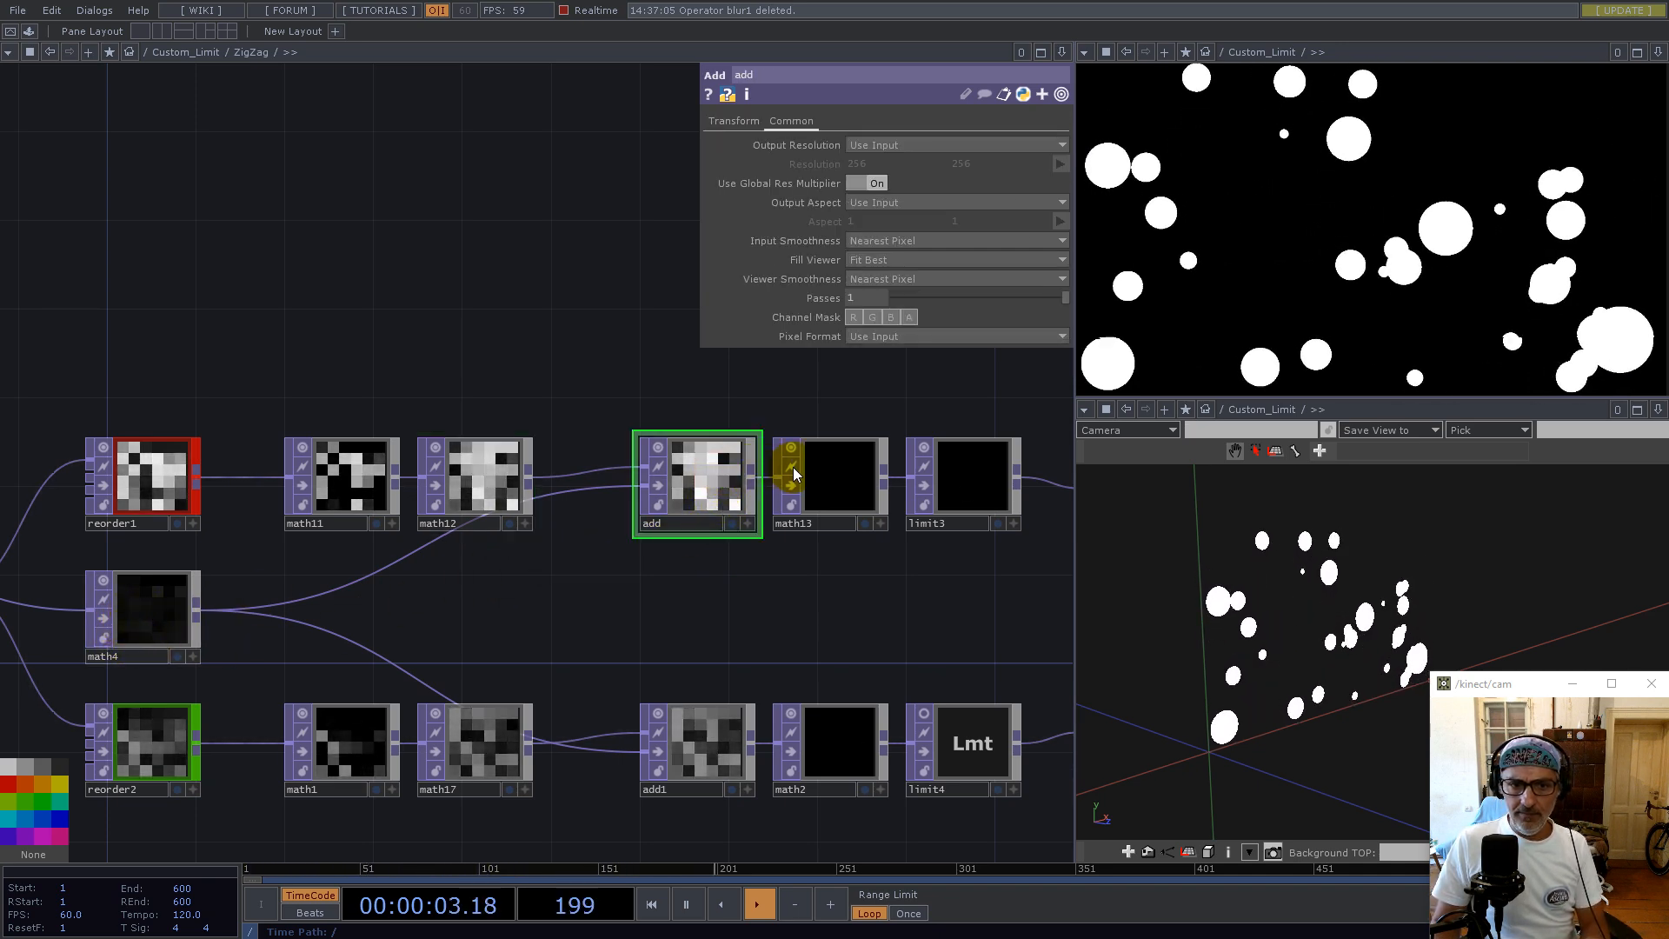
click(839, 469)
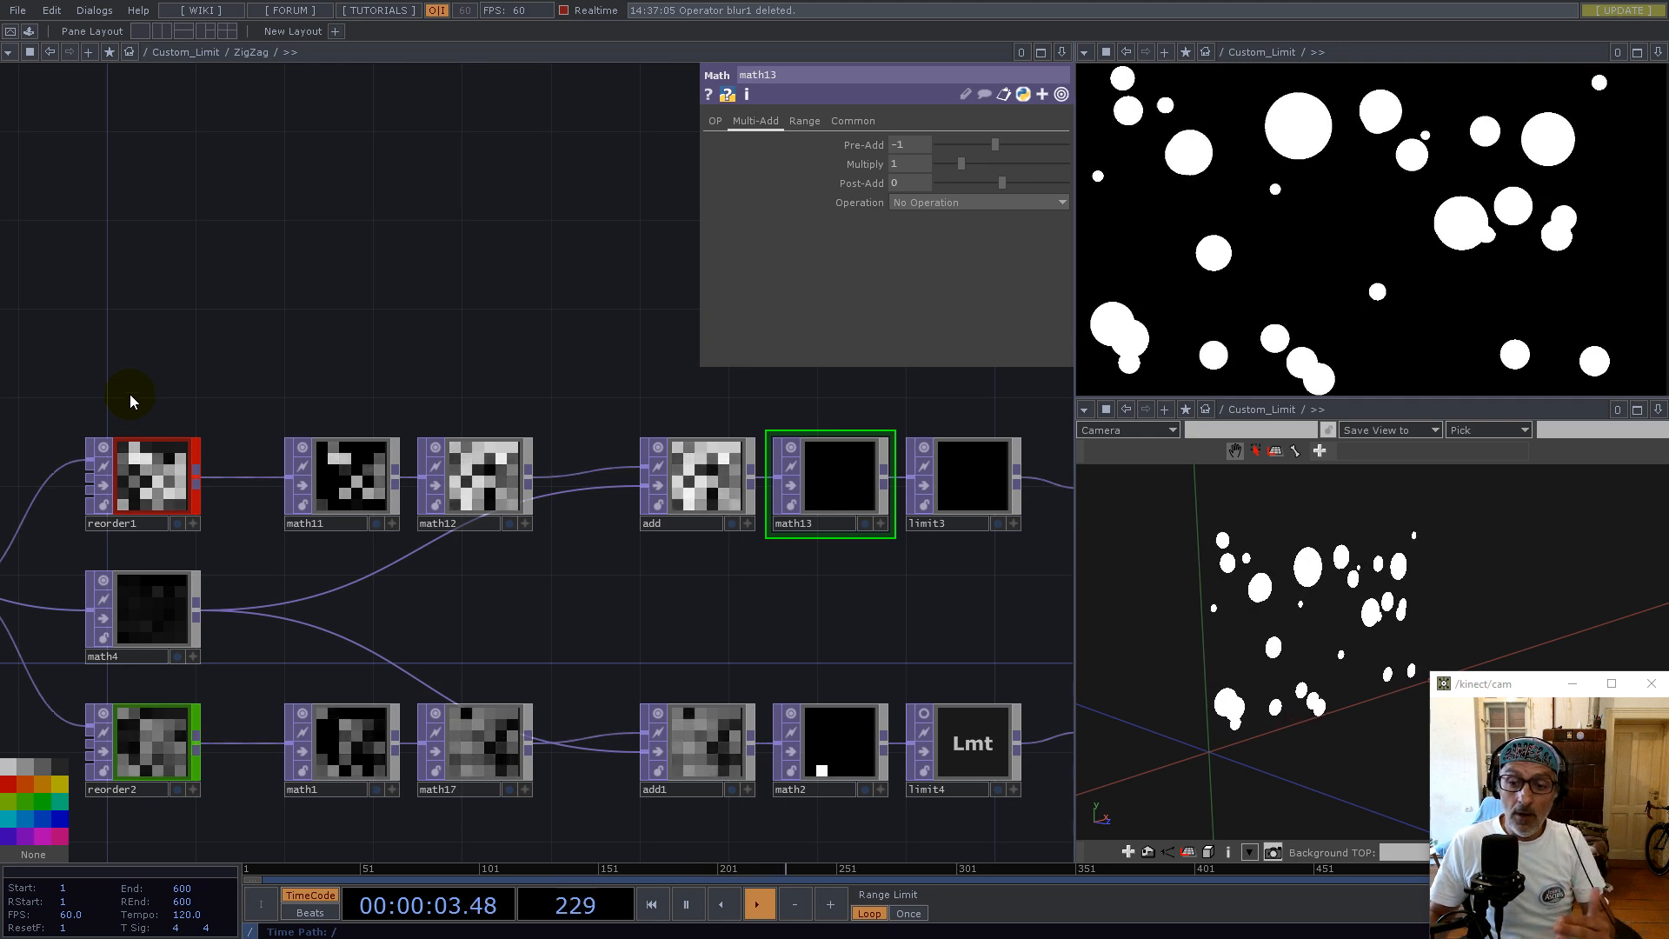
drag(991, 619, 777, 648)
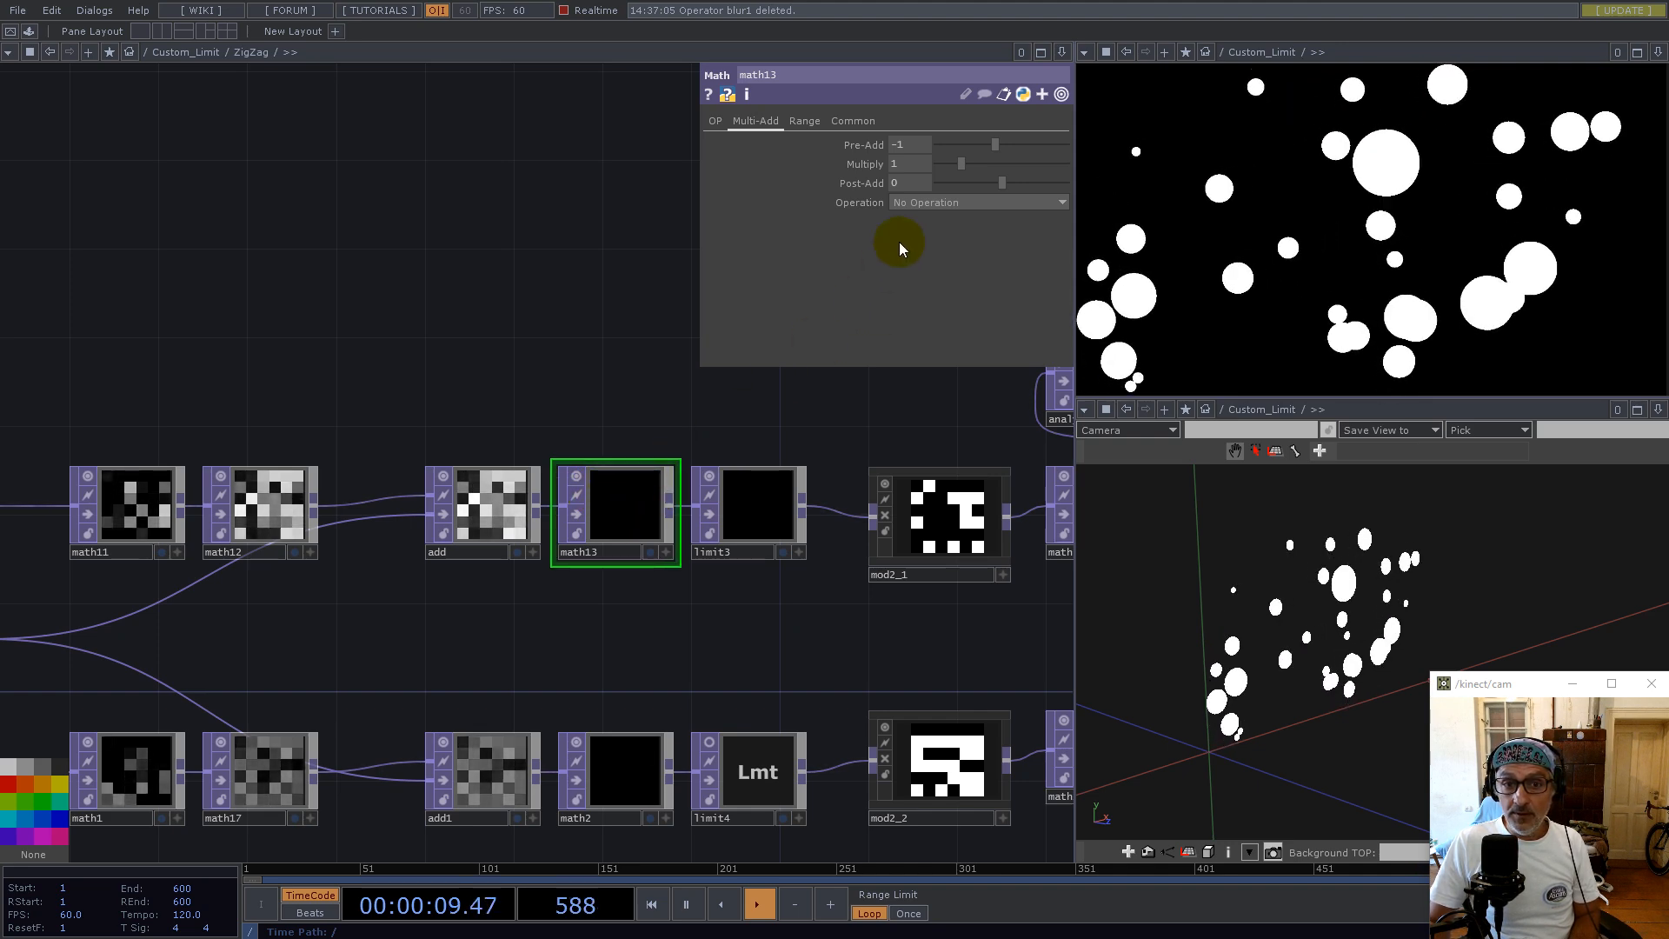
click(715, 121)
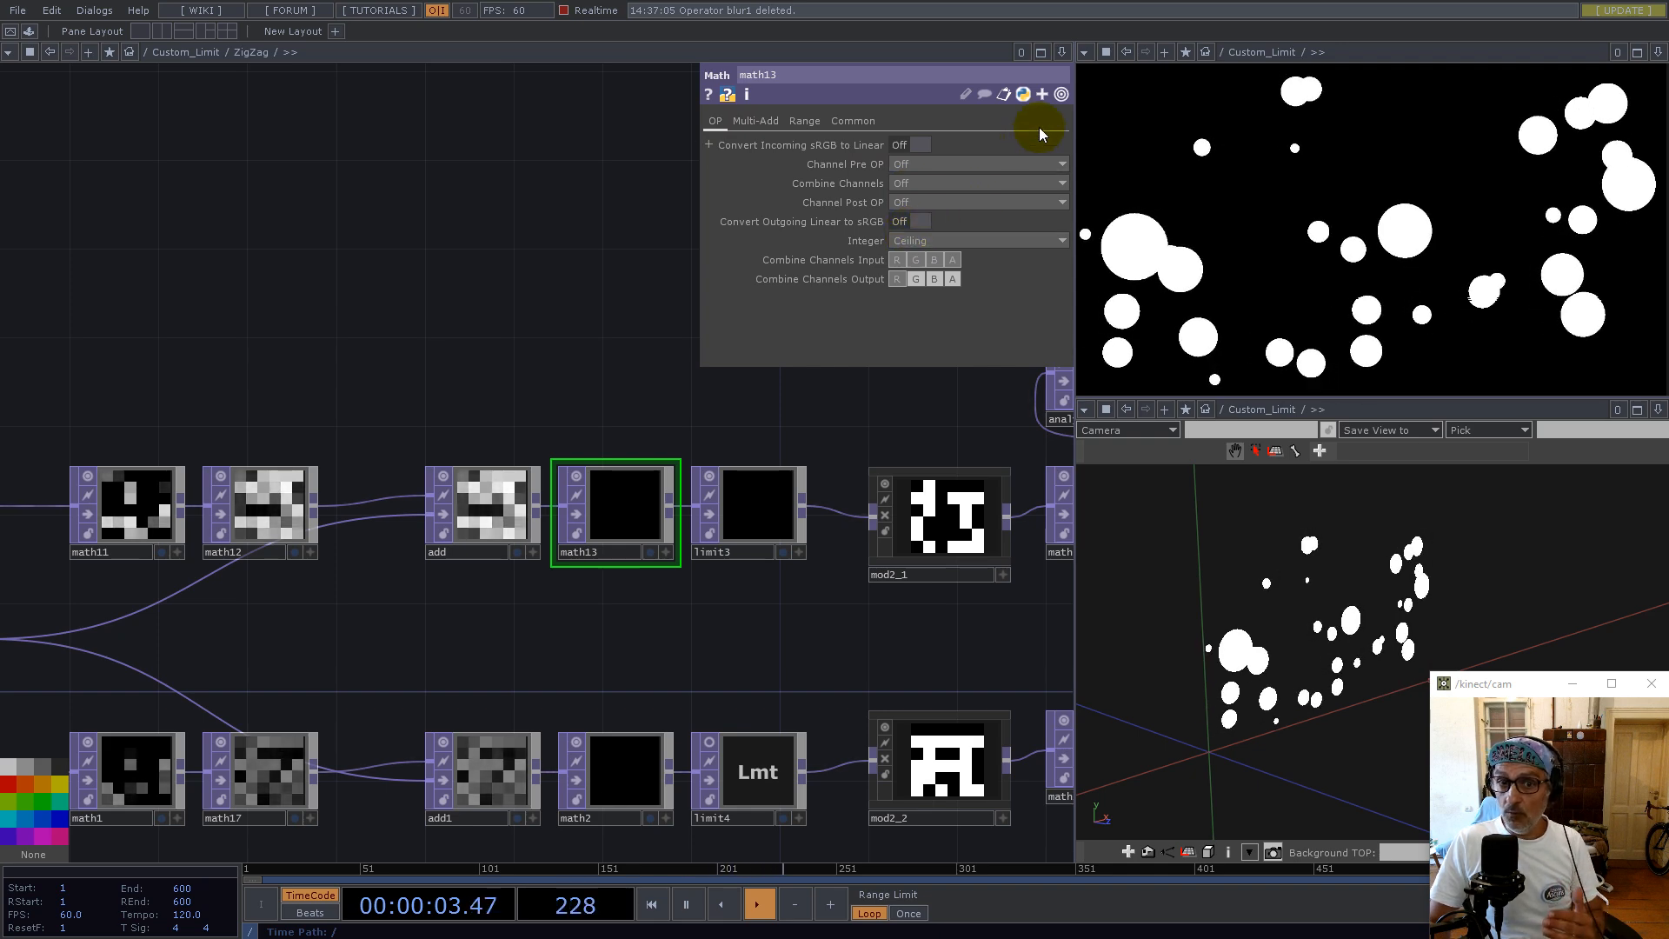
click(1061, 94)
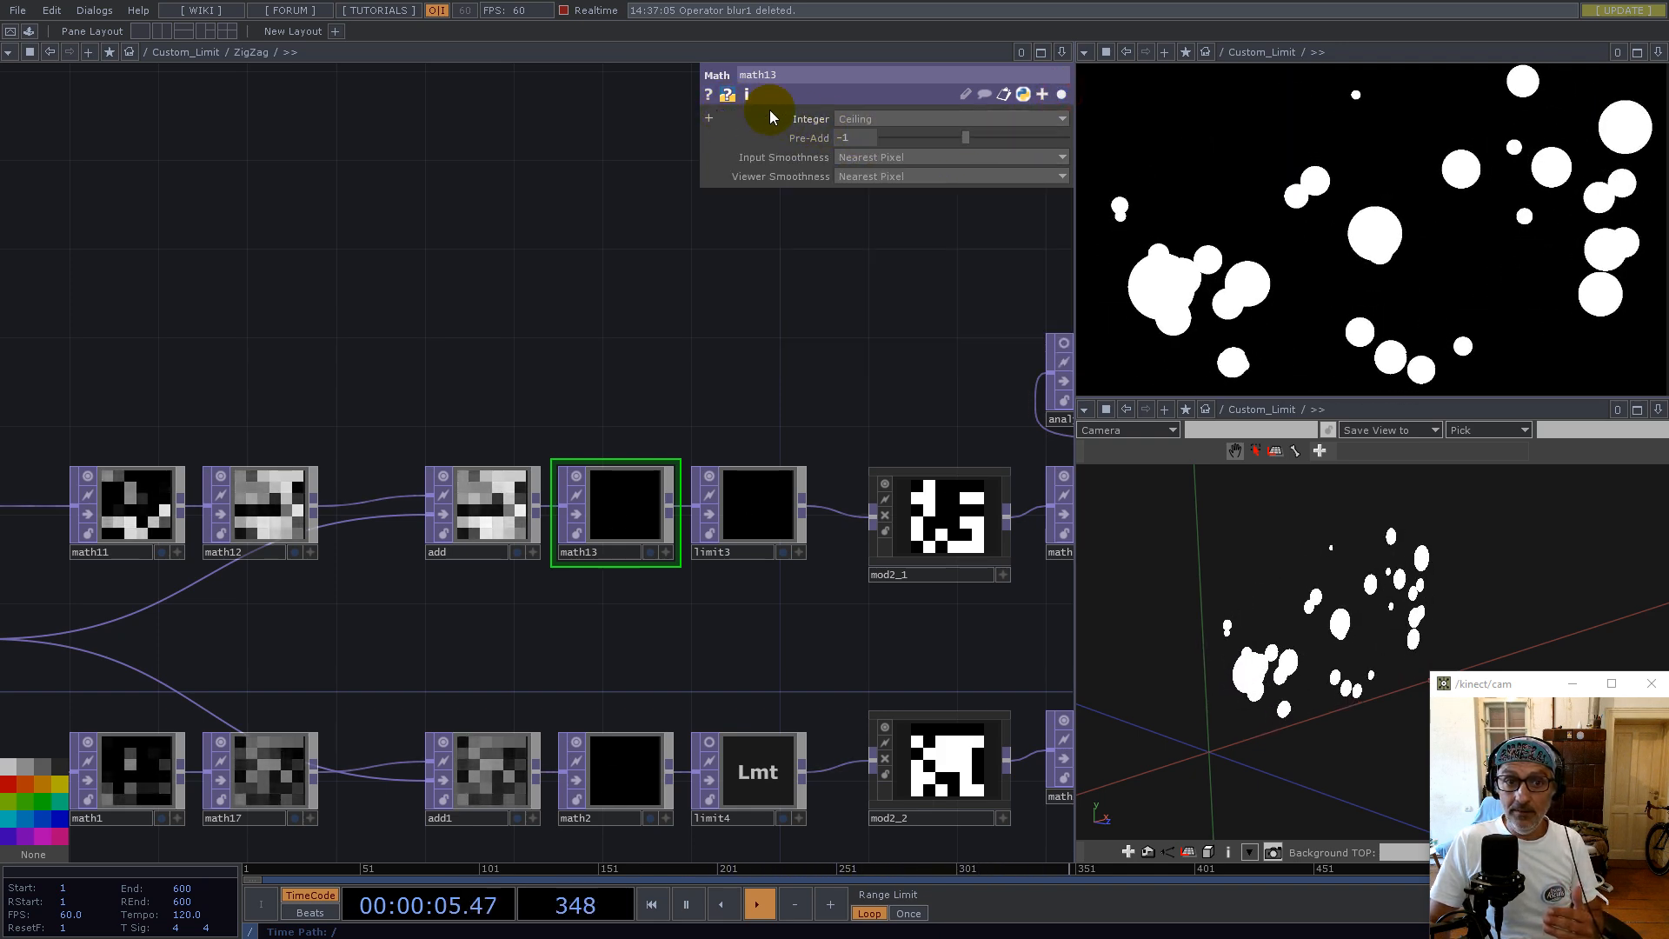
click(1061, 94)
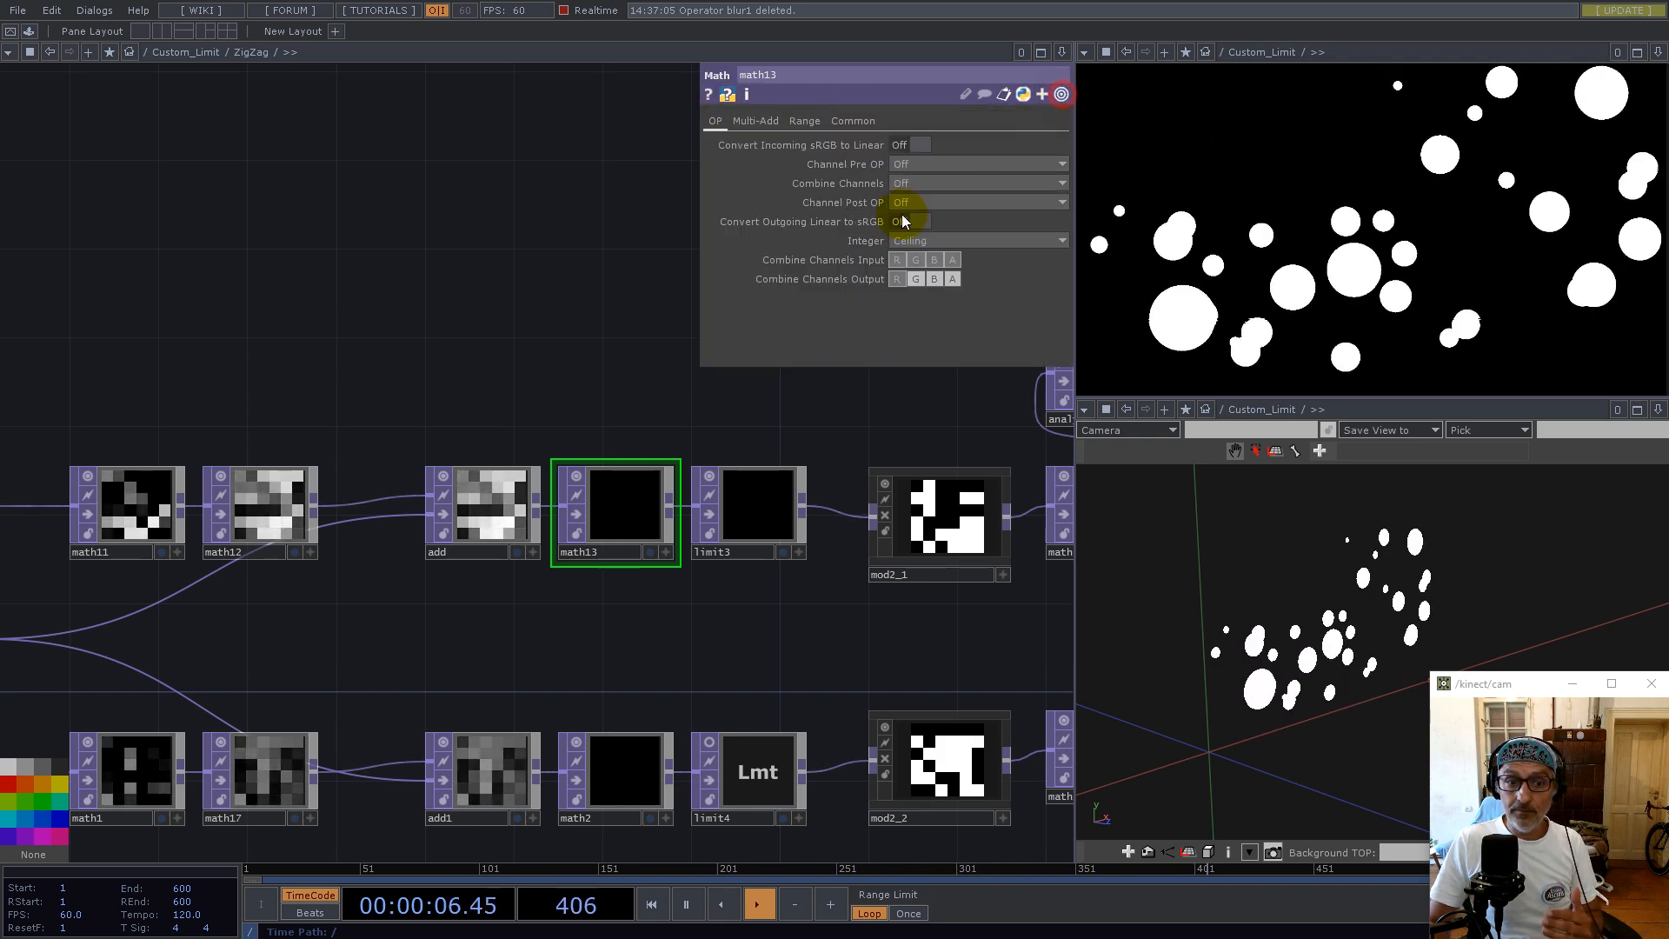
click(709, 476)
Enter the mod2_1 component after limit3, shift its in1 node slightly away from add1 and view it up close
drag(910, 639, 587, 693)
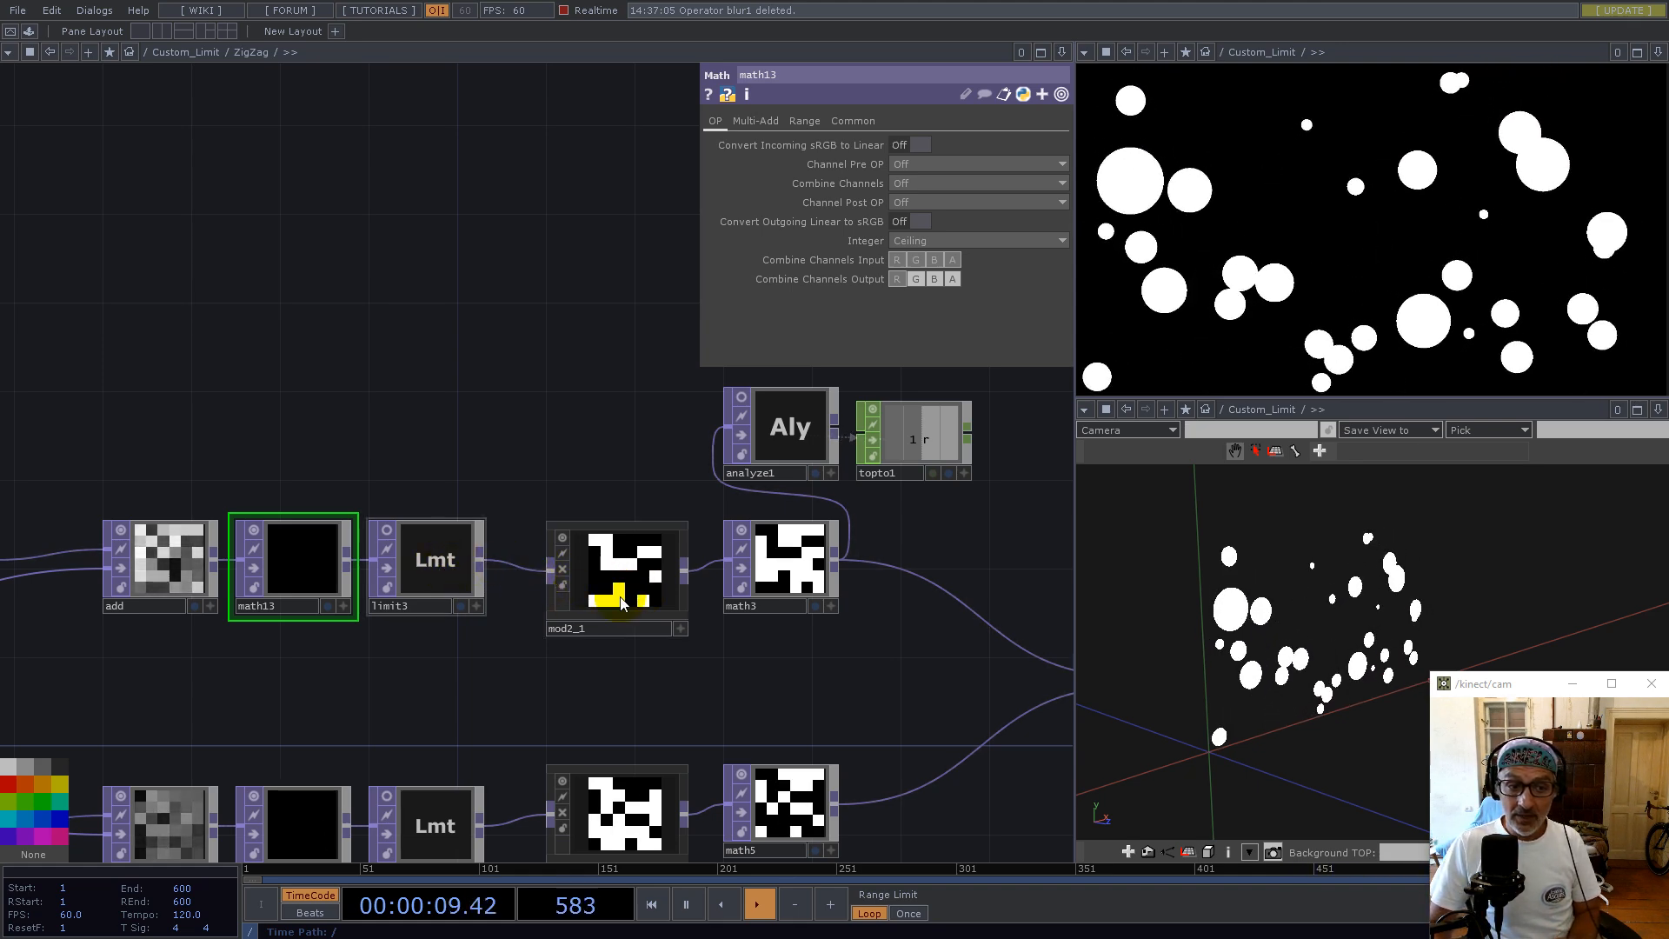
drag(655, 685, 721, 650)
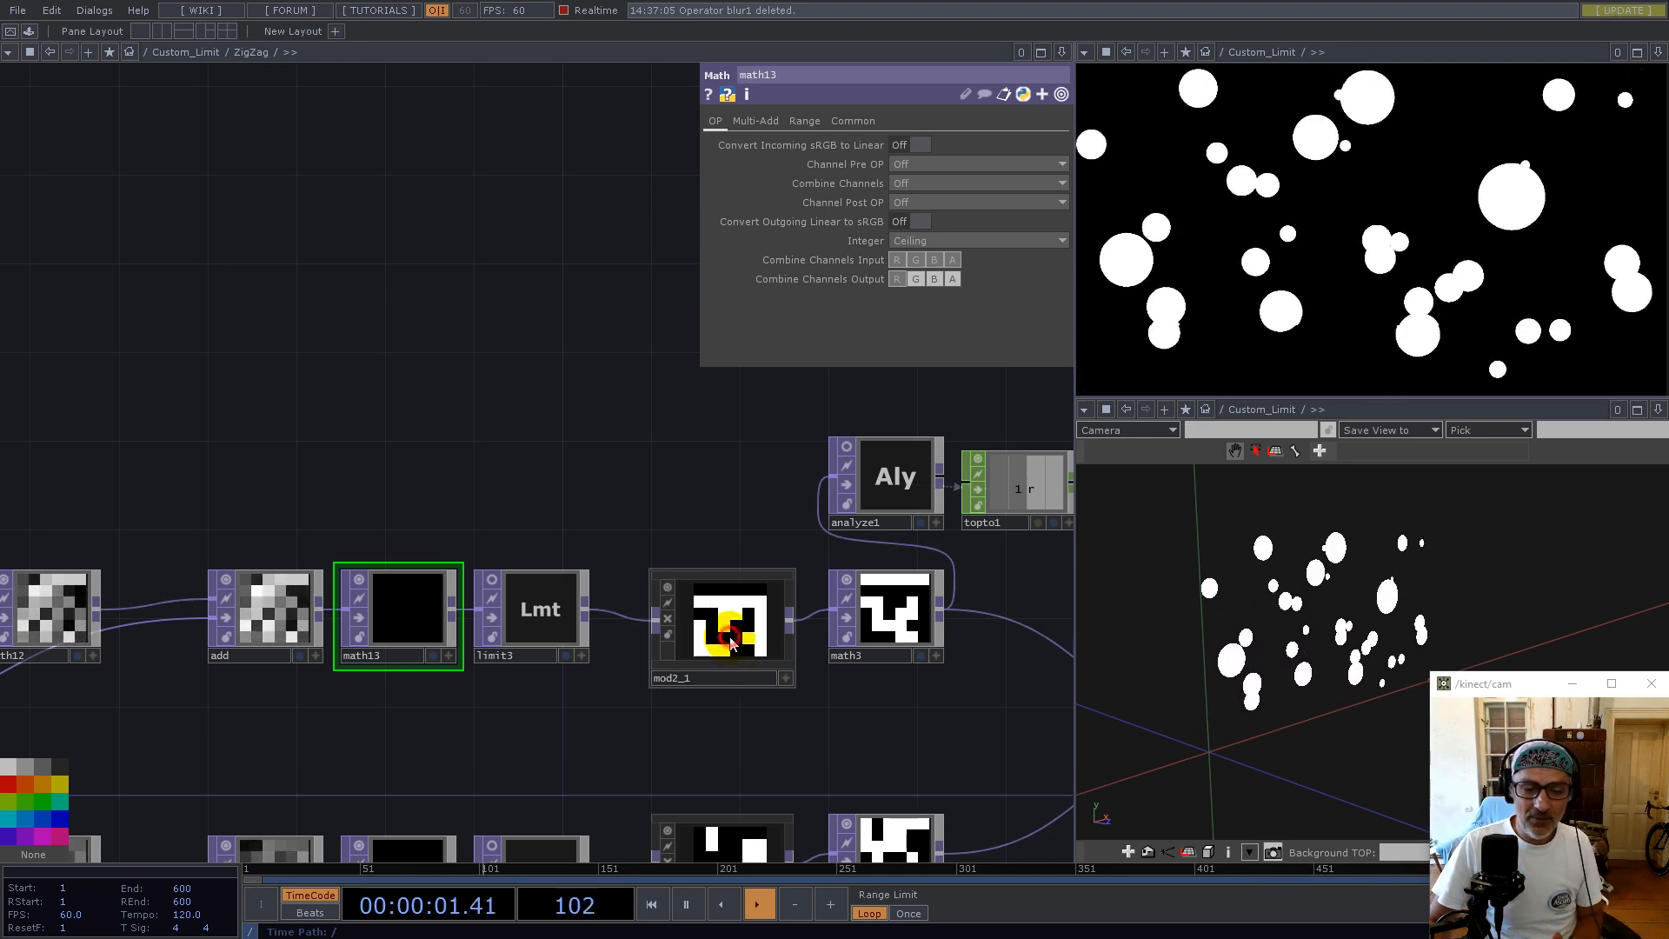
double_click(729, 639)
scroll(483, 728, up, 6)
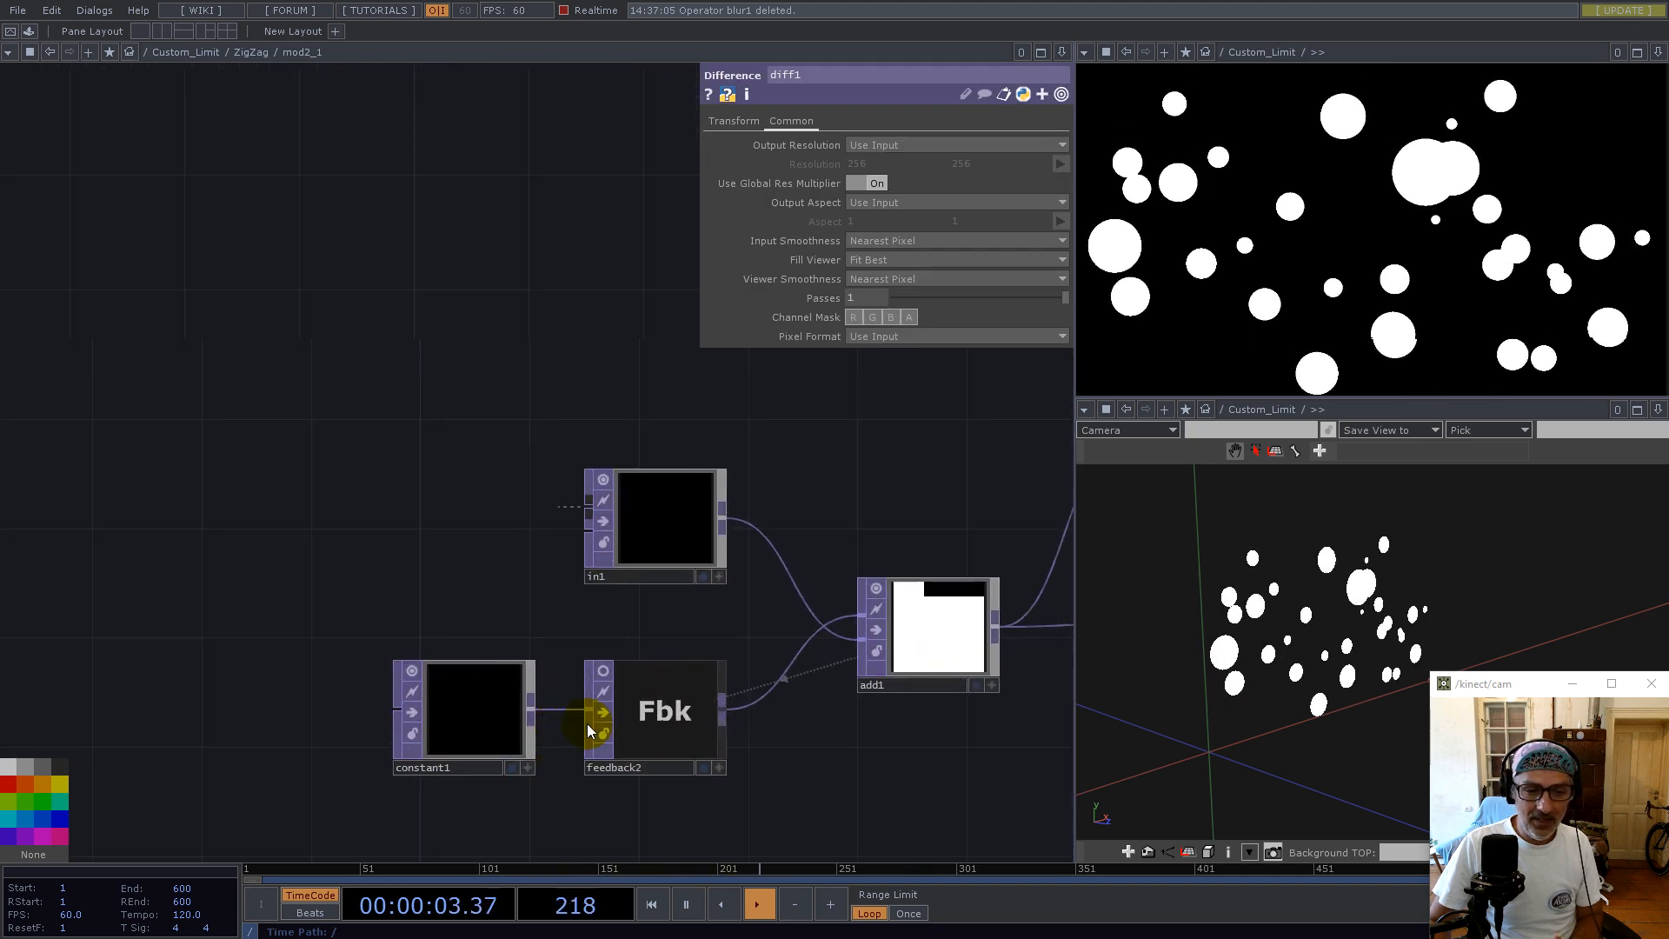
drag(681, 514, 621, 488)
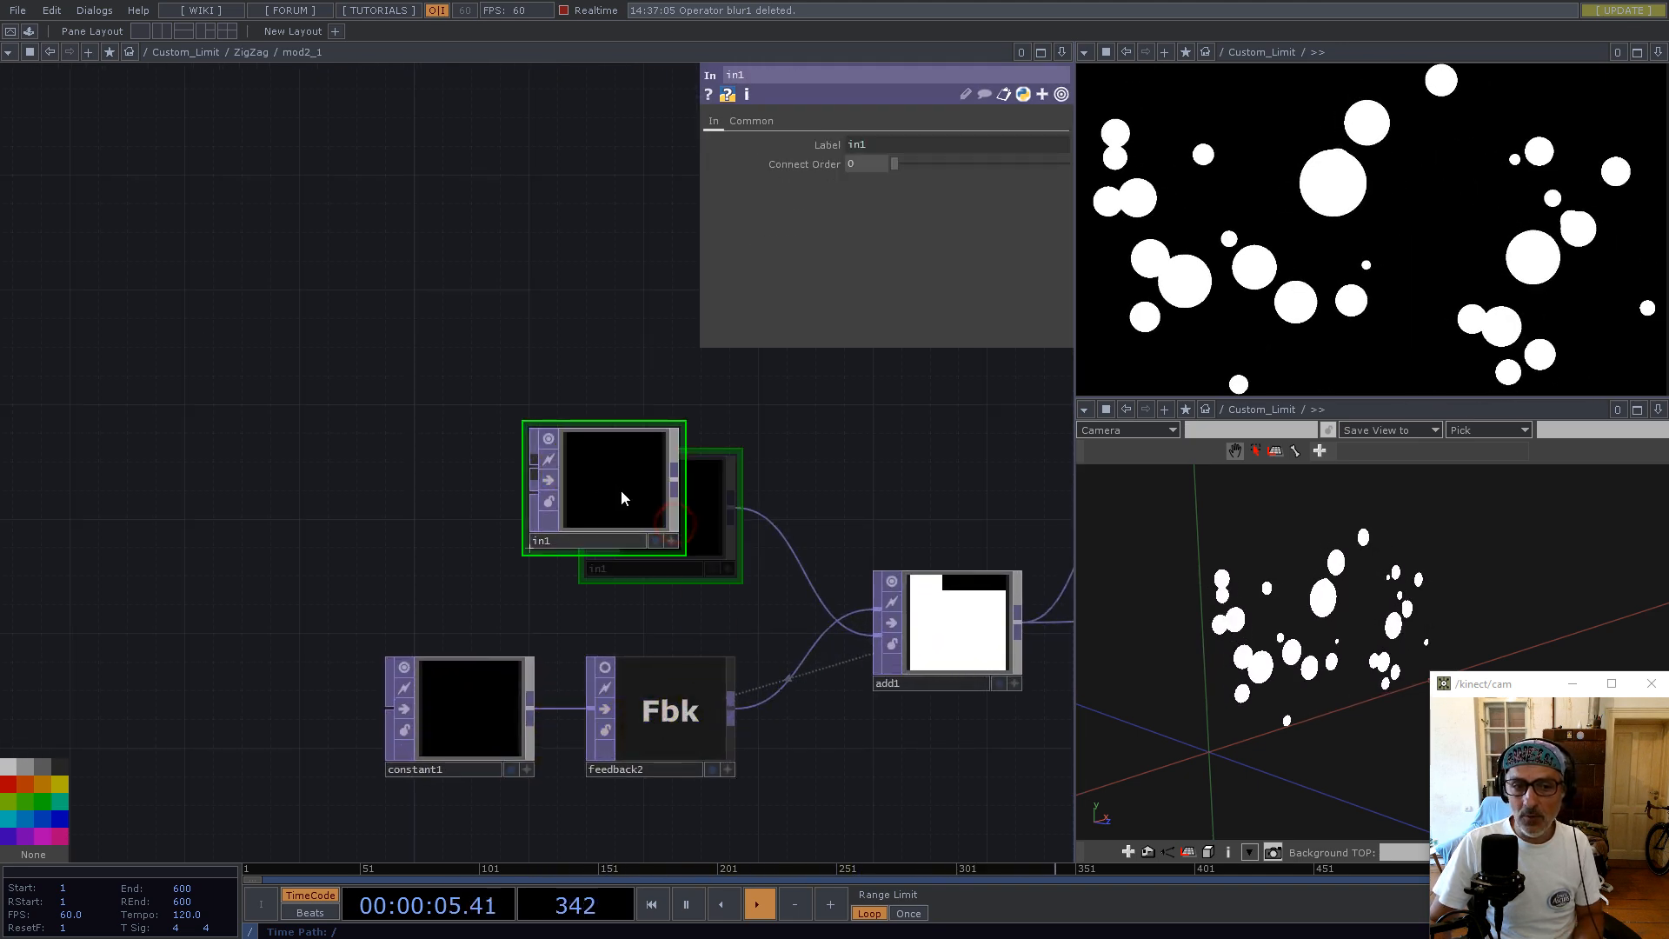
scroll(608, 458, up, 4)
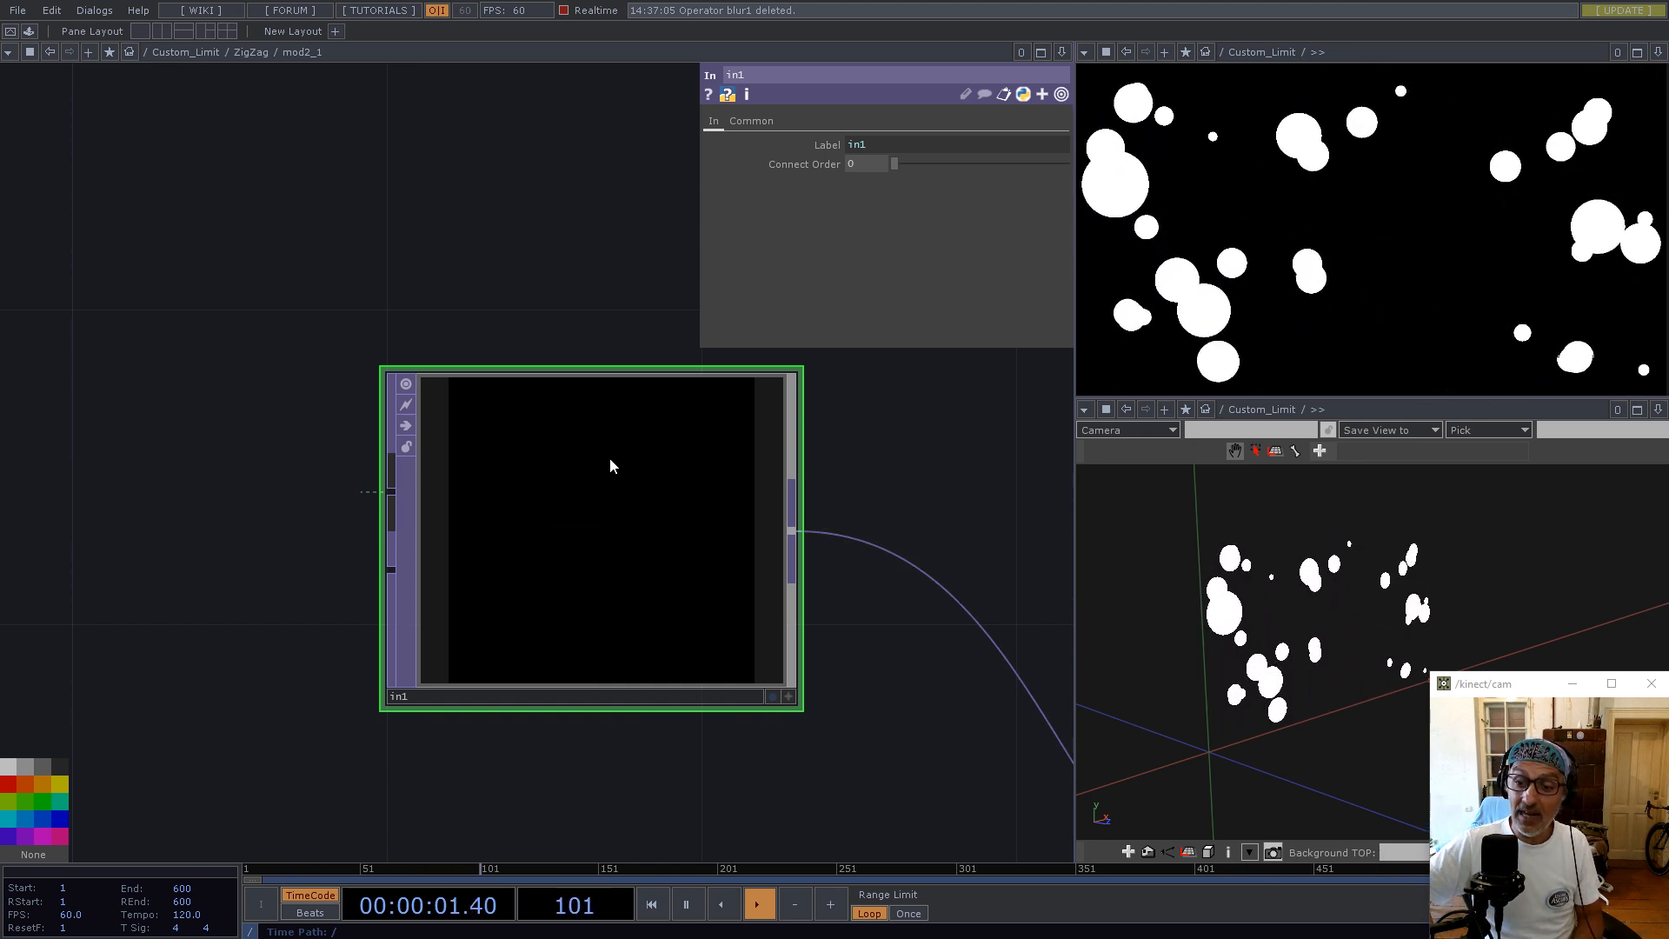
scroll(506, 481, down, 5)
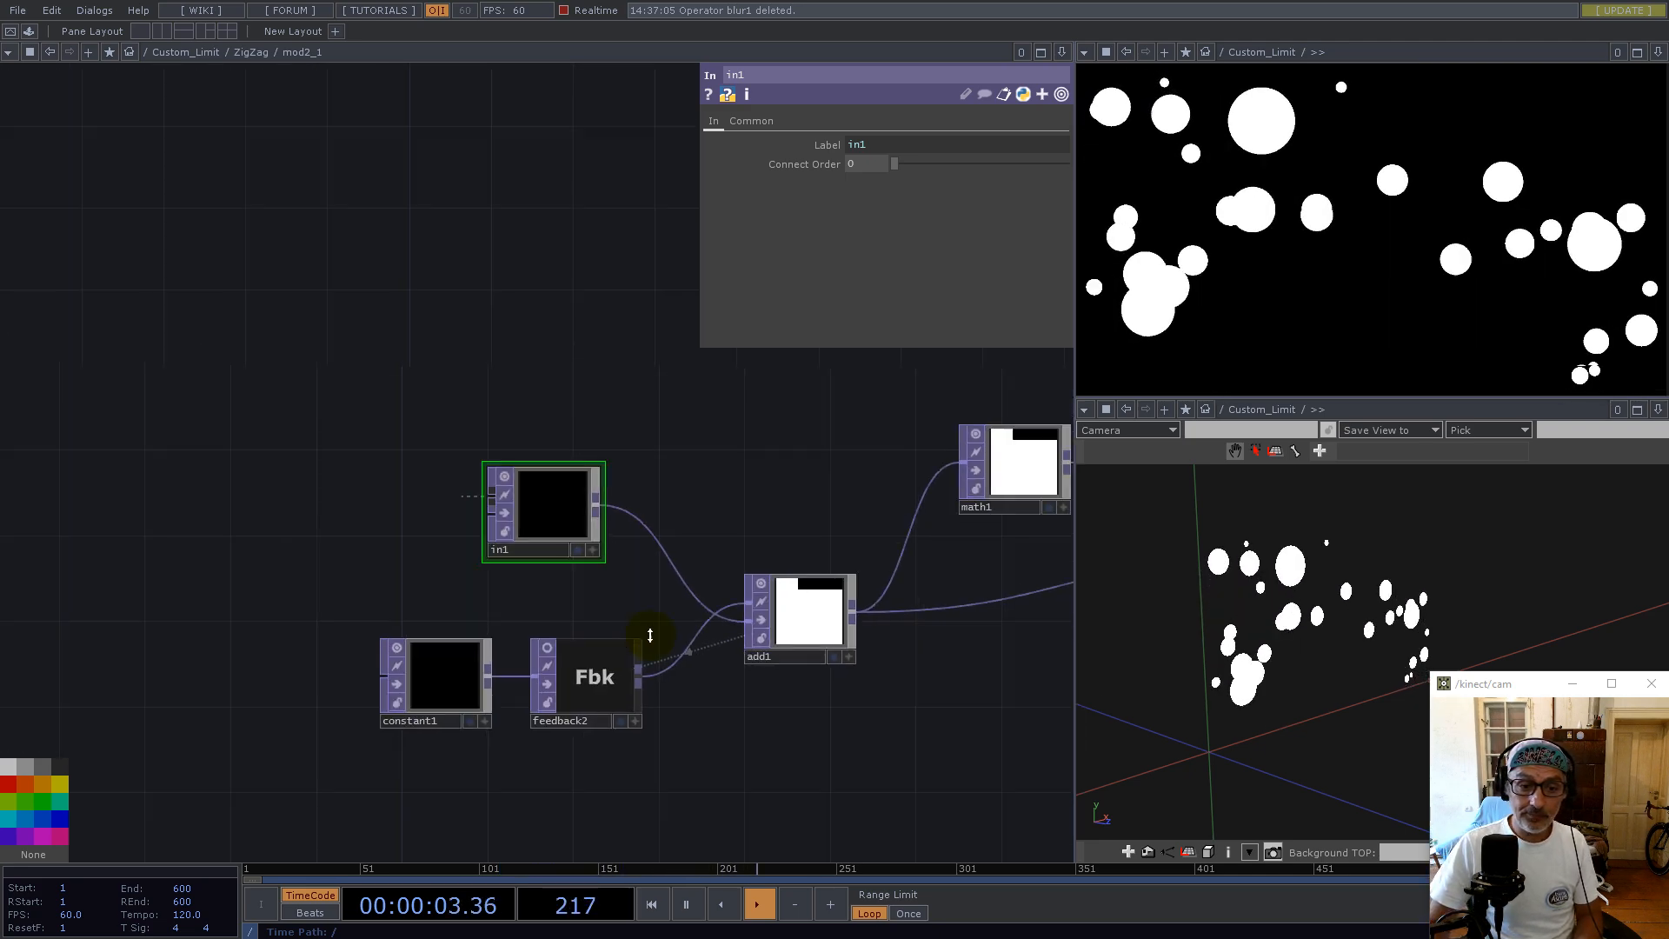
Follow mod2_1's chain from add1 towards diff1, examining the multiply settings of math1 and math2
click(804, 613)
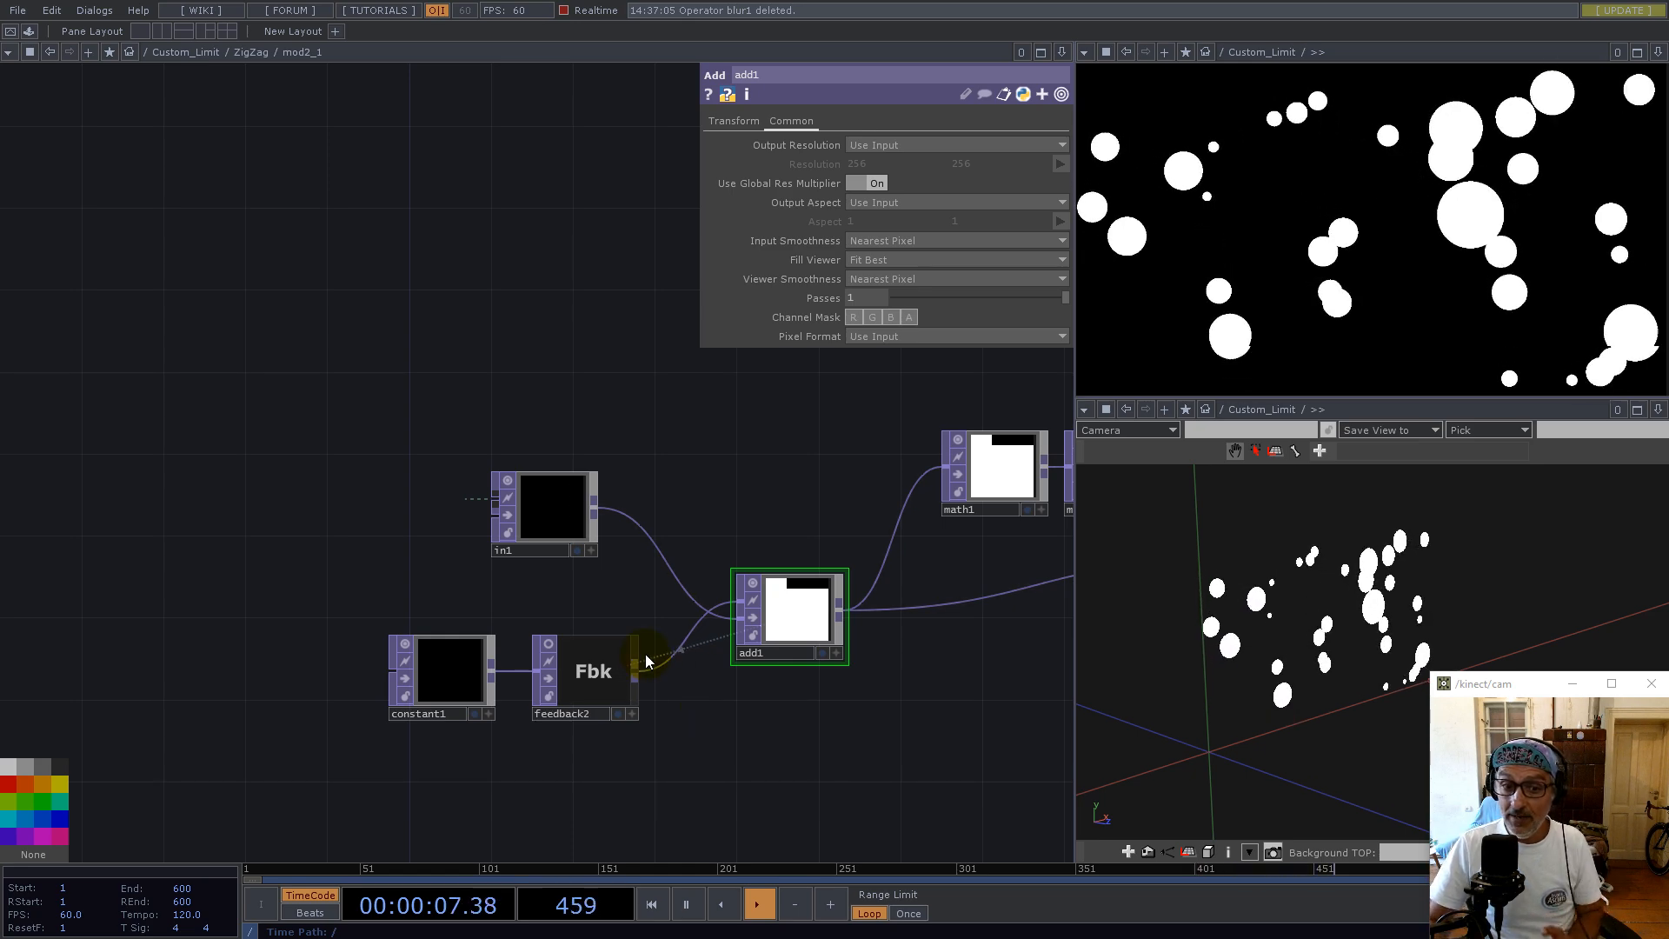
drag(936, 674, 437, 771)
click(716, 517)
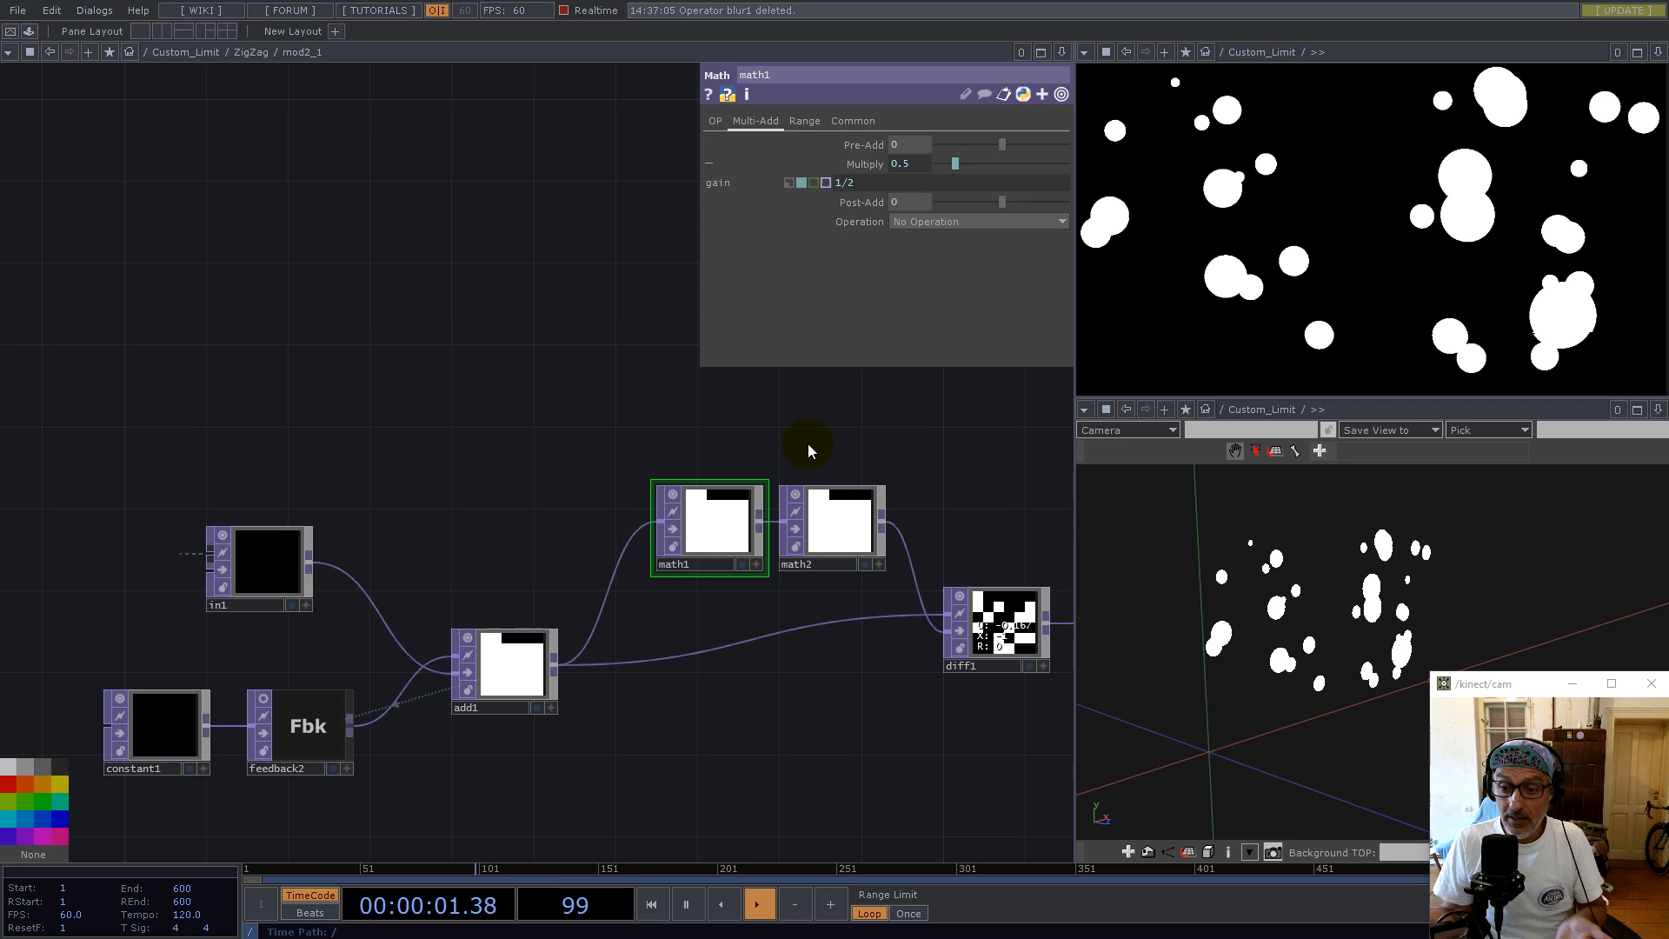
click(848, 539)
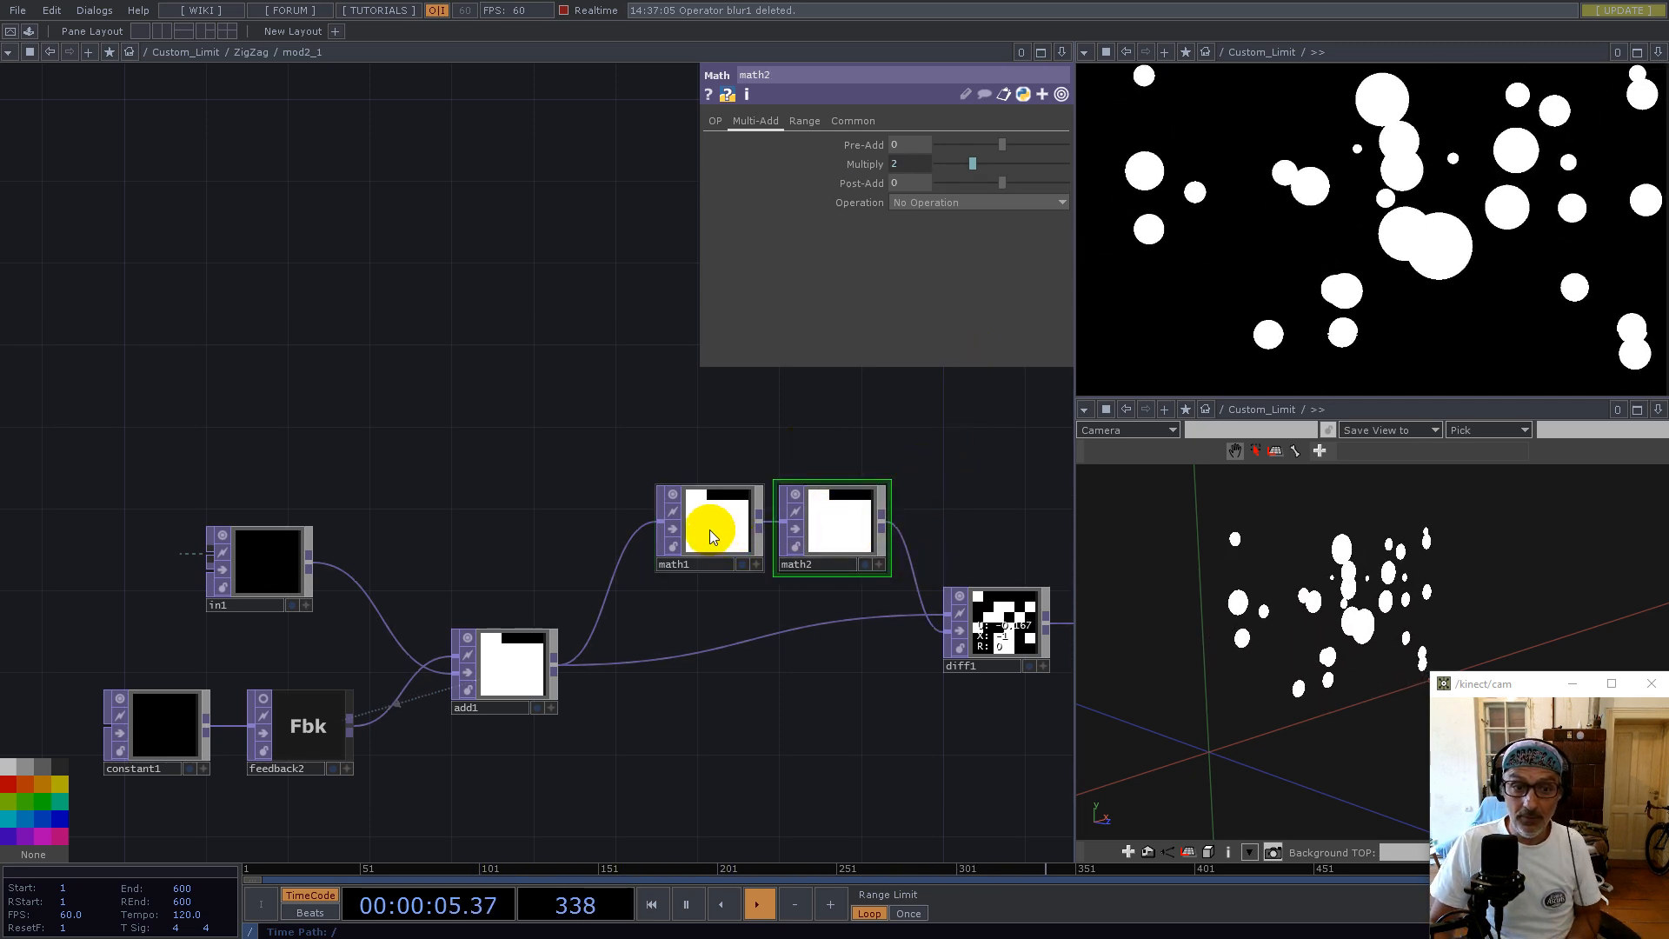
drag(994, 533, 810, 545)
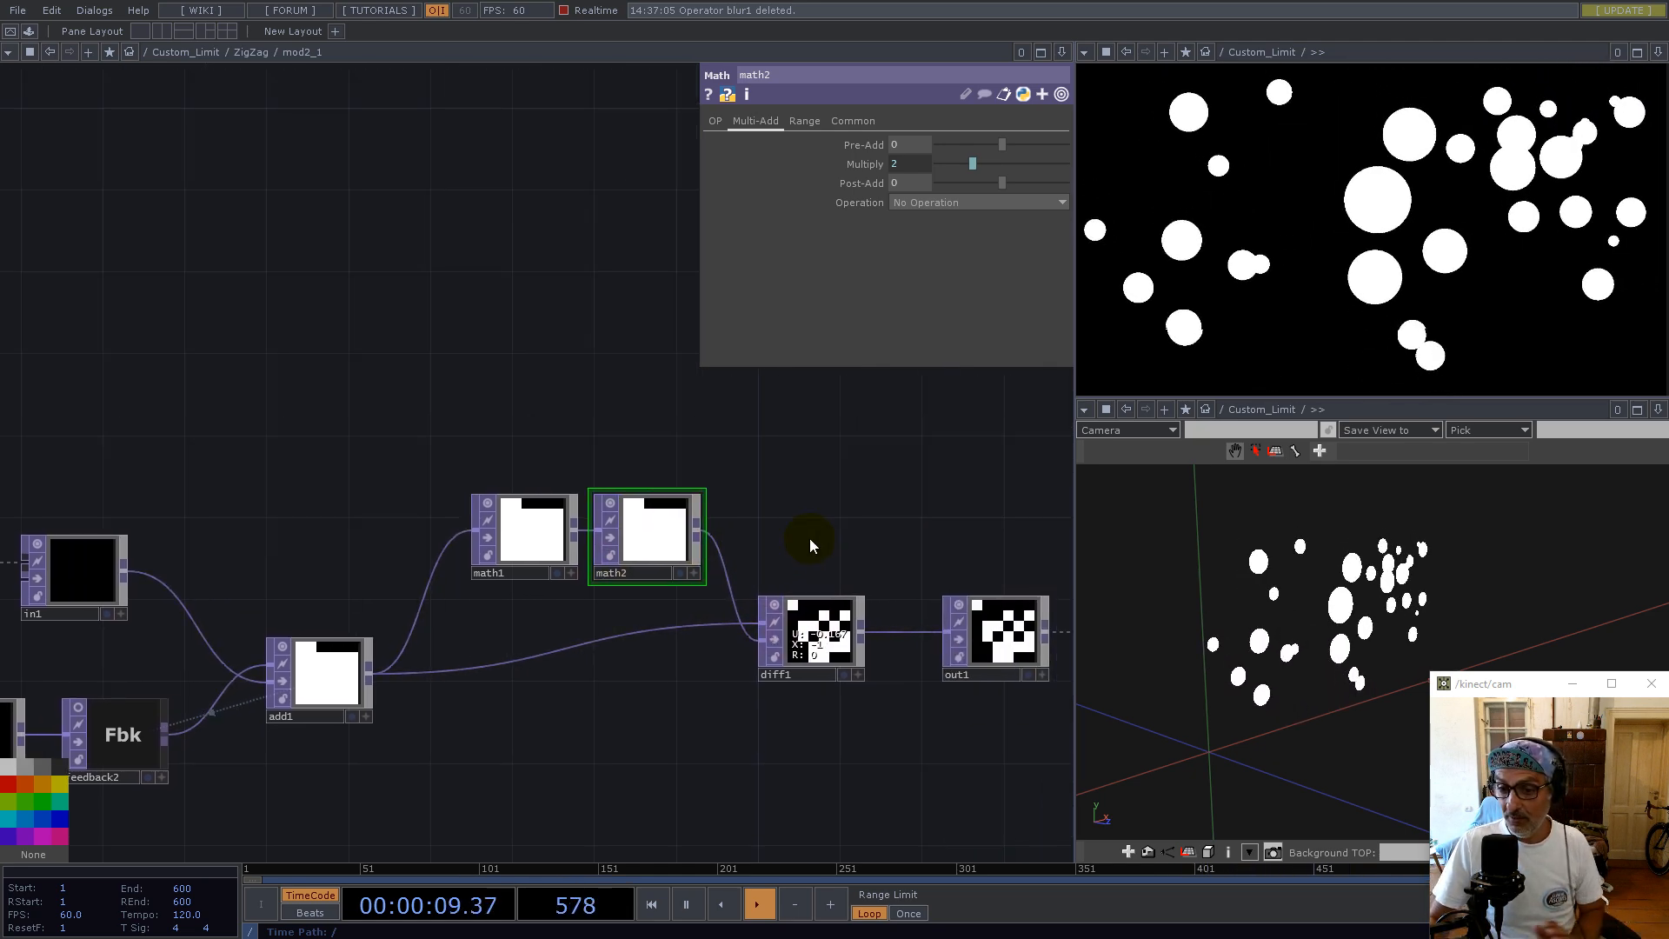
Move the out1 node farther from diff1 and return from mod2_1 to the ZigZag network
drag(980, 518, 745, 570)
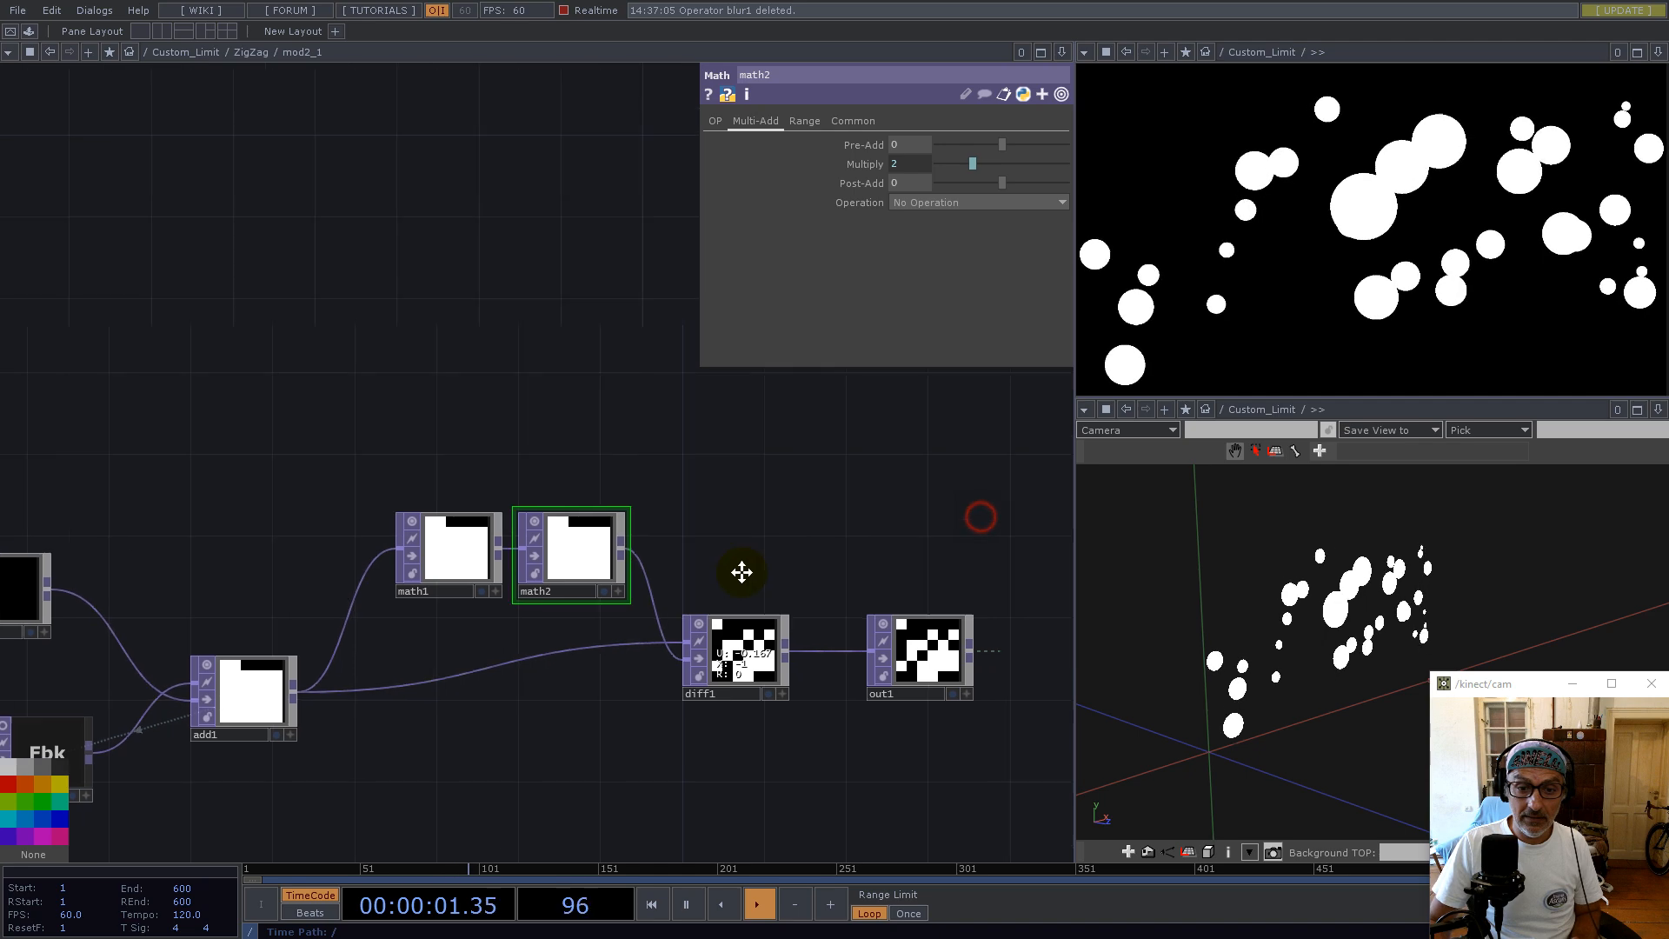
drag(770, 688, 904, 642)
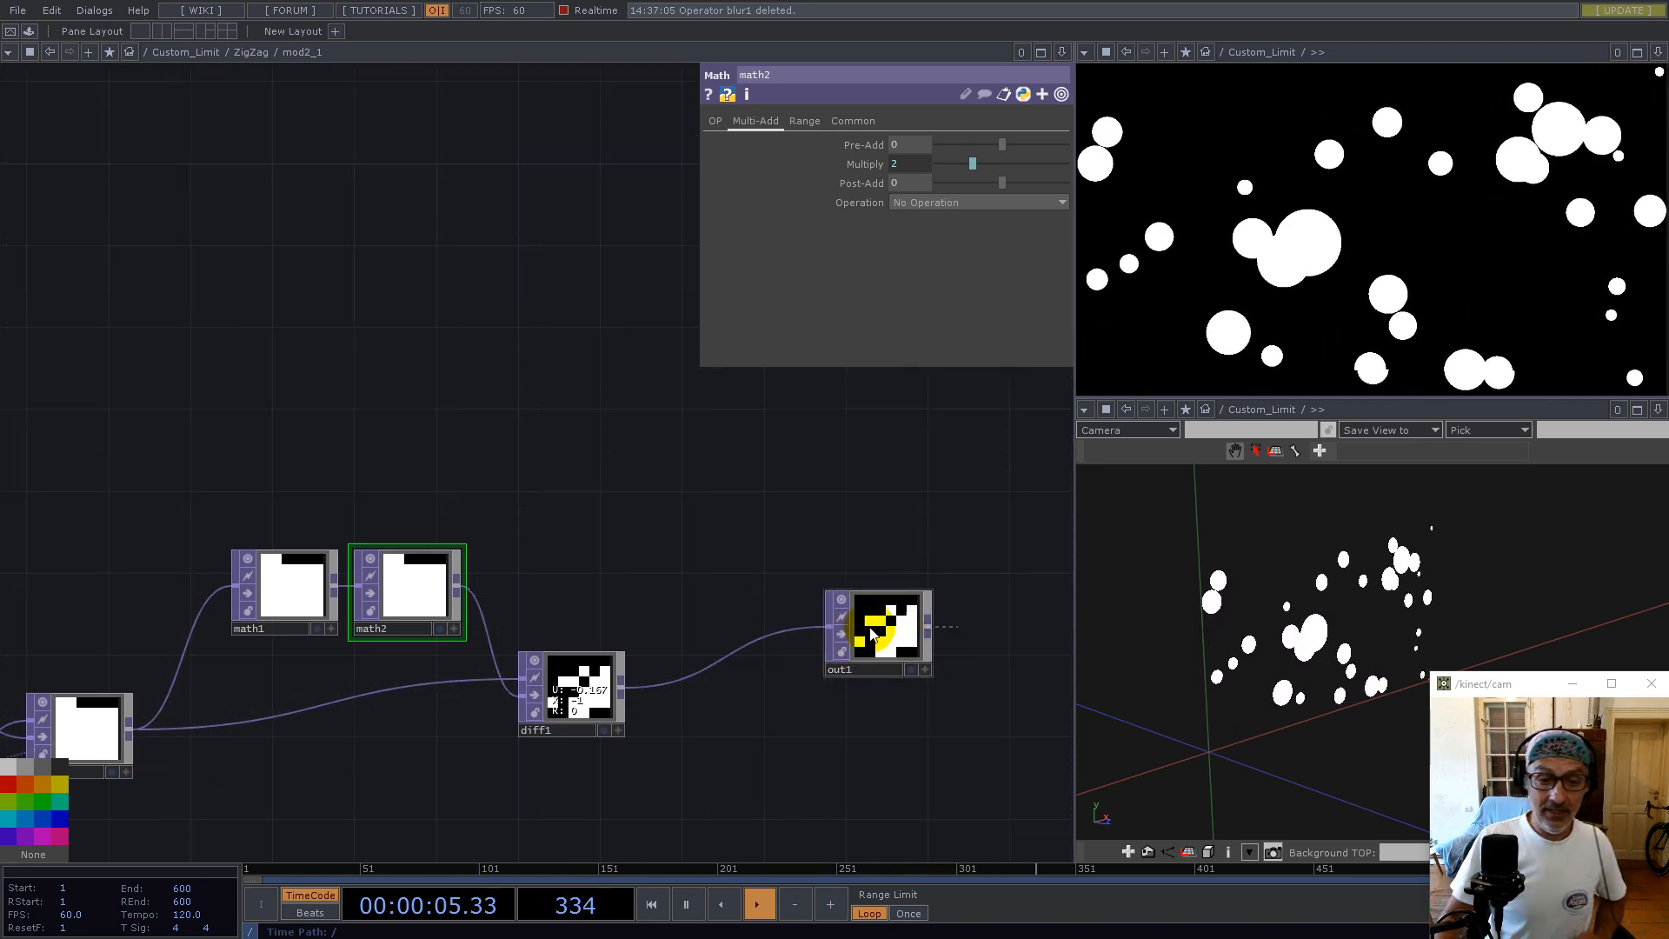
scroll(634, 659, down, 10)
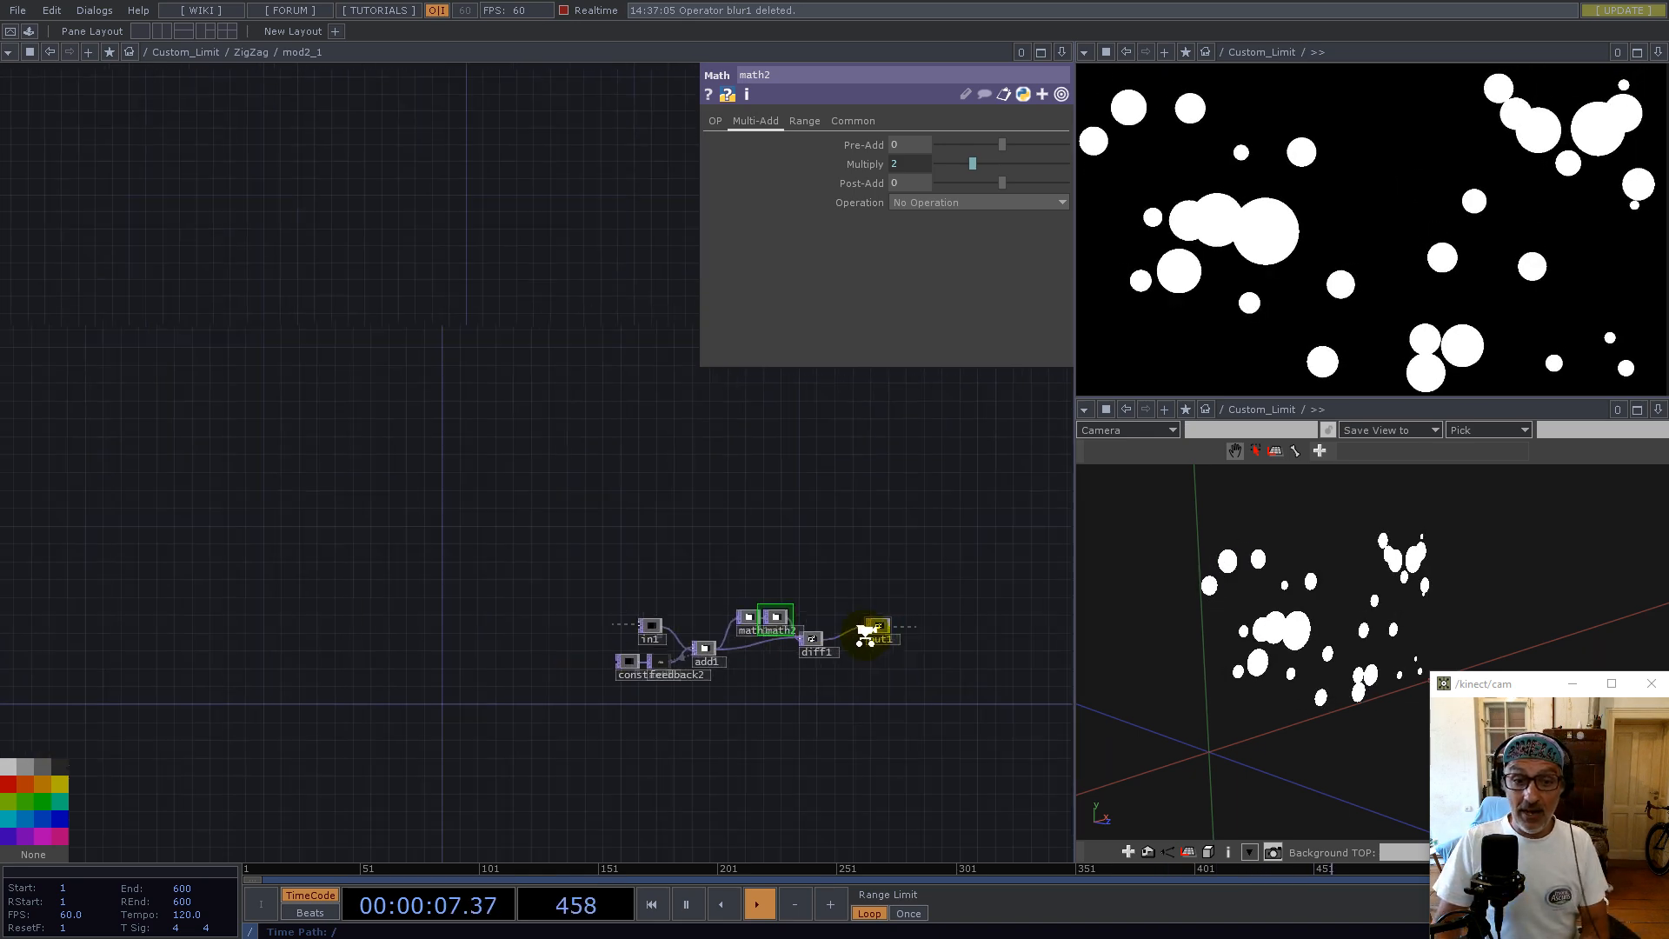
scroll(637, 666, down, 1)
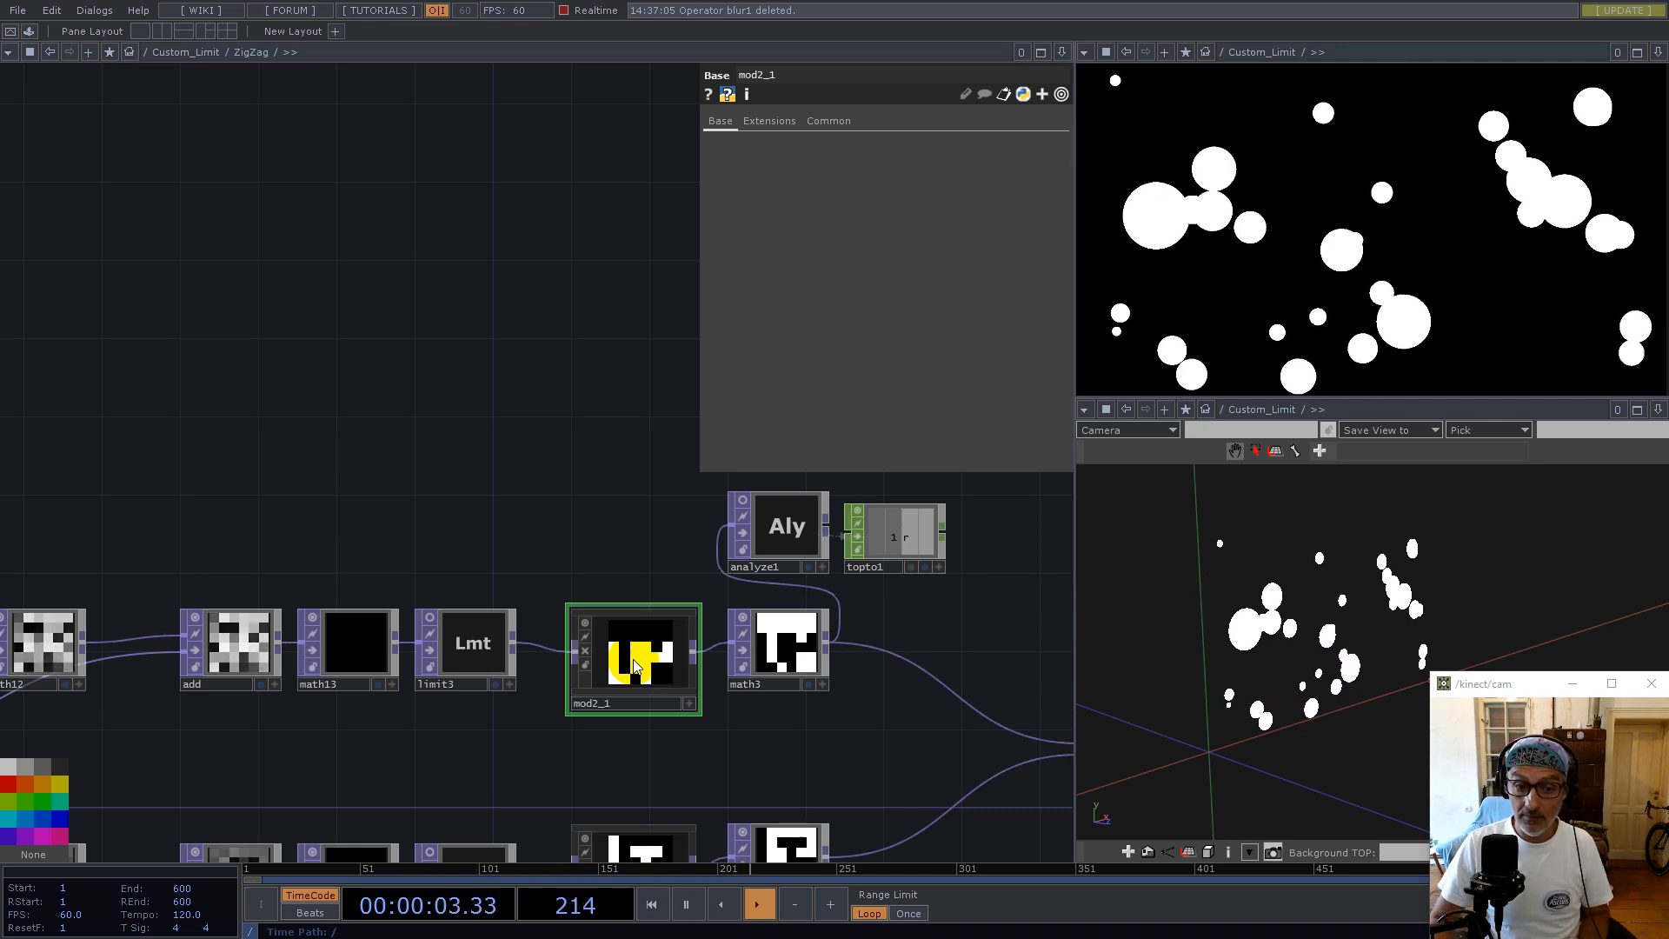
Compare mod2_1 with math3, examine math3's range remapping and follow its output to reorder3
click(777, 643)
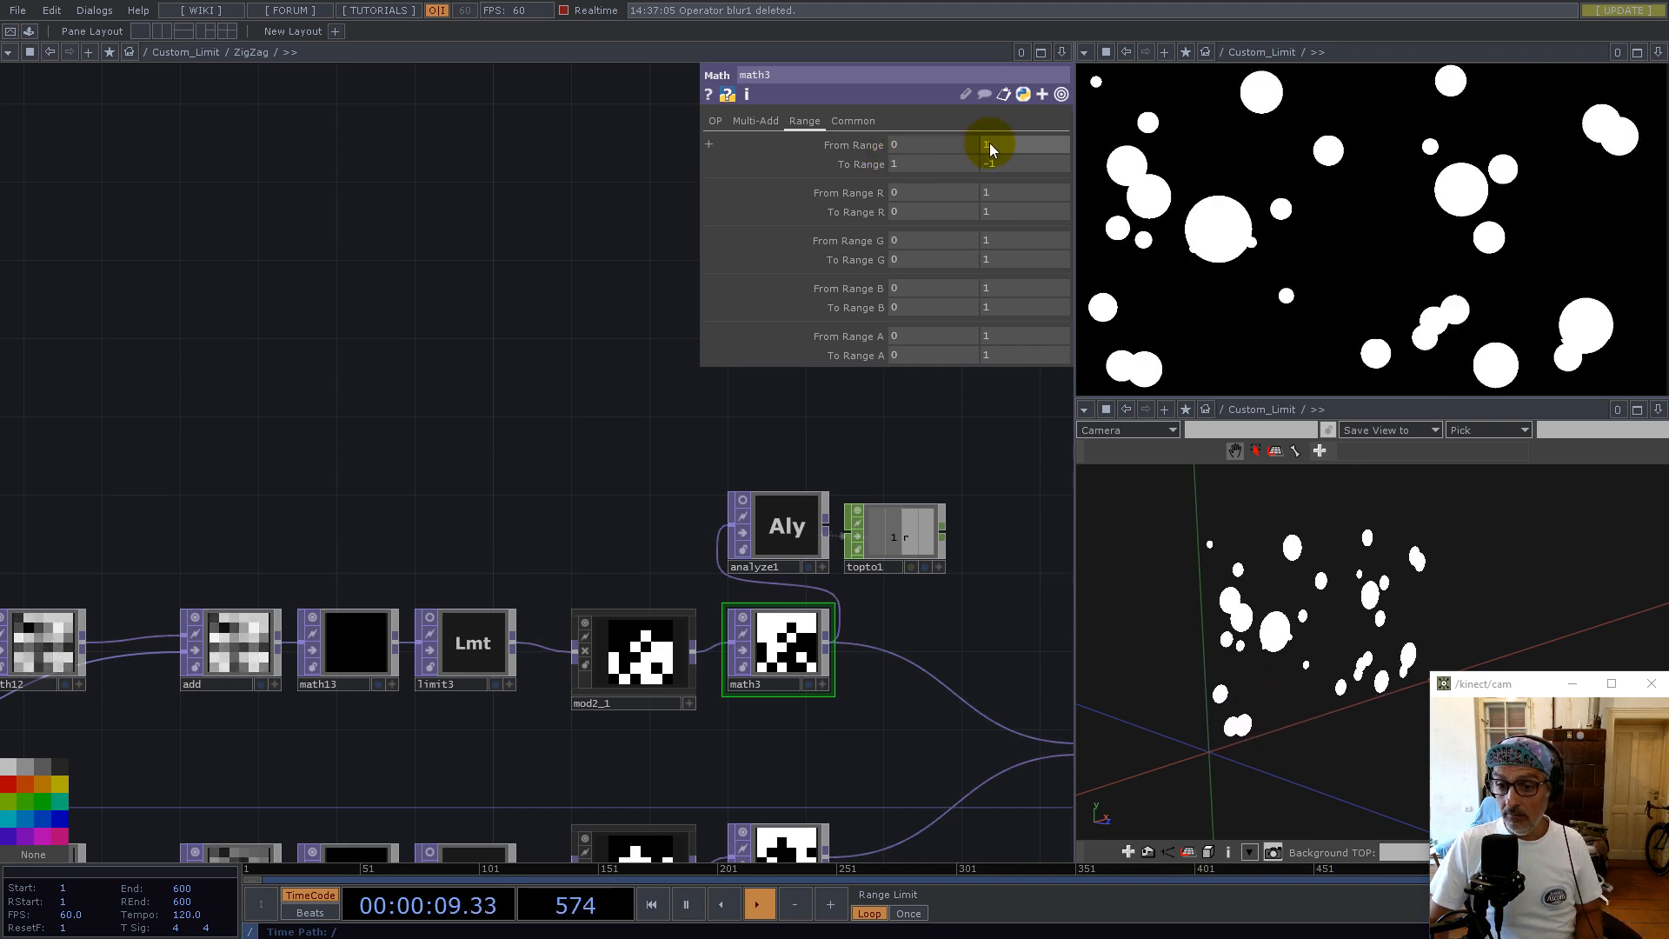
click(641, 668)
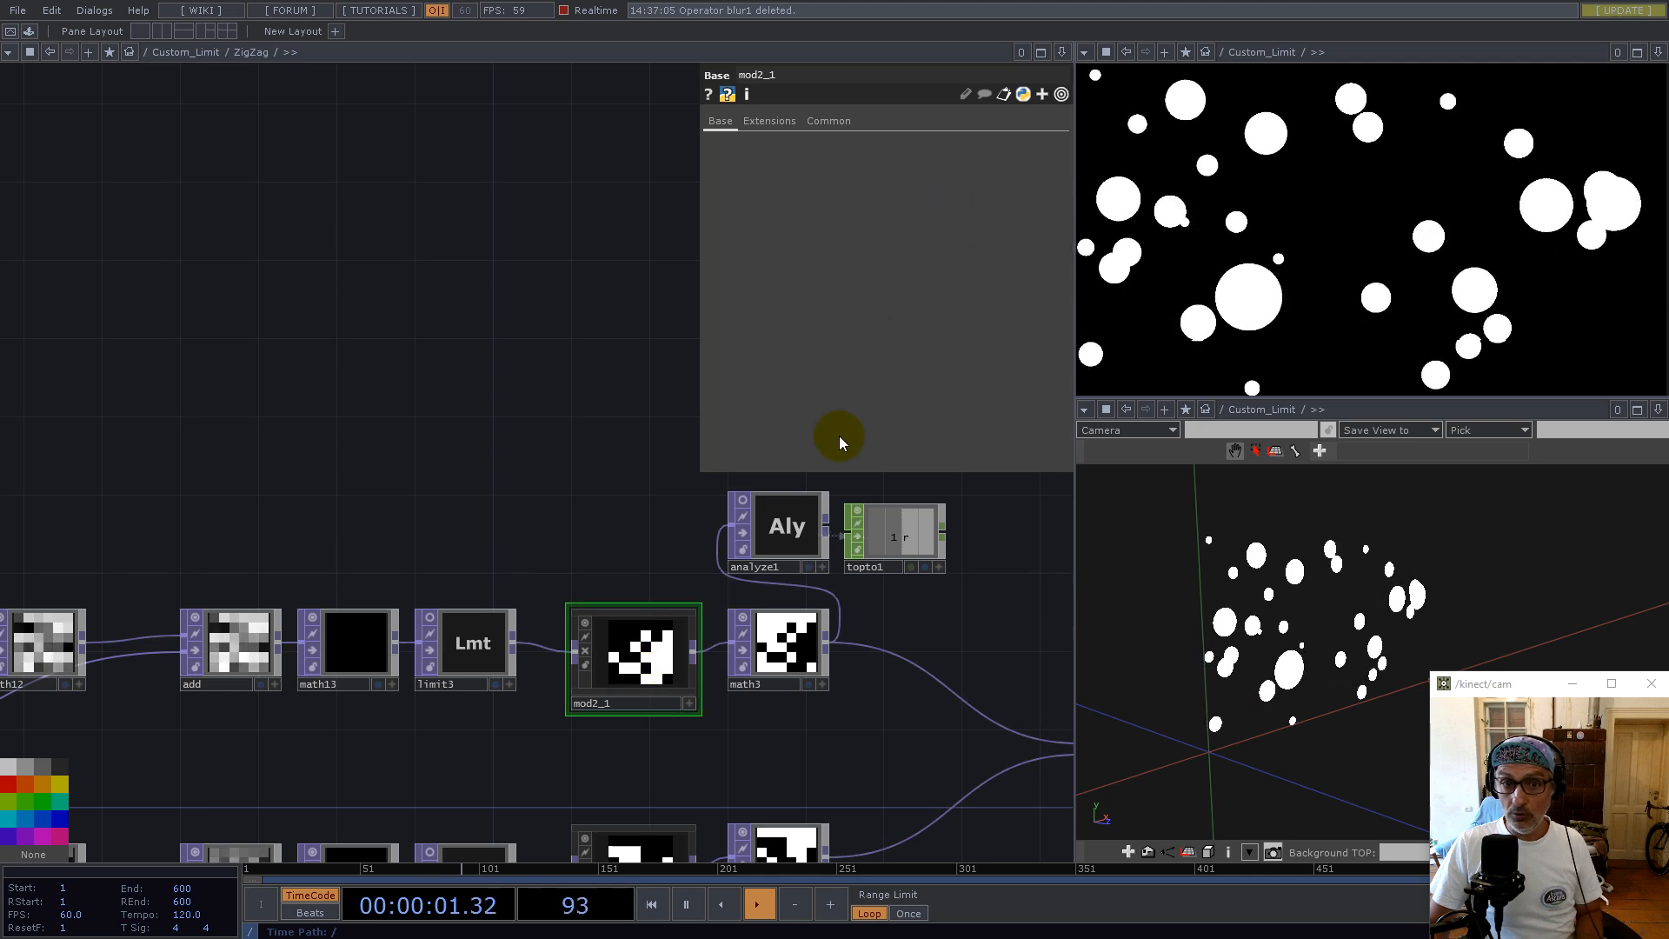
click(776, 674)
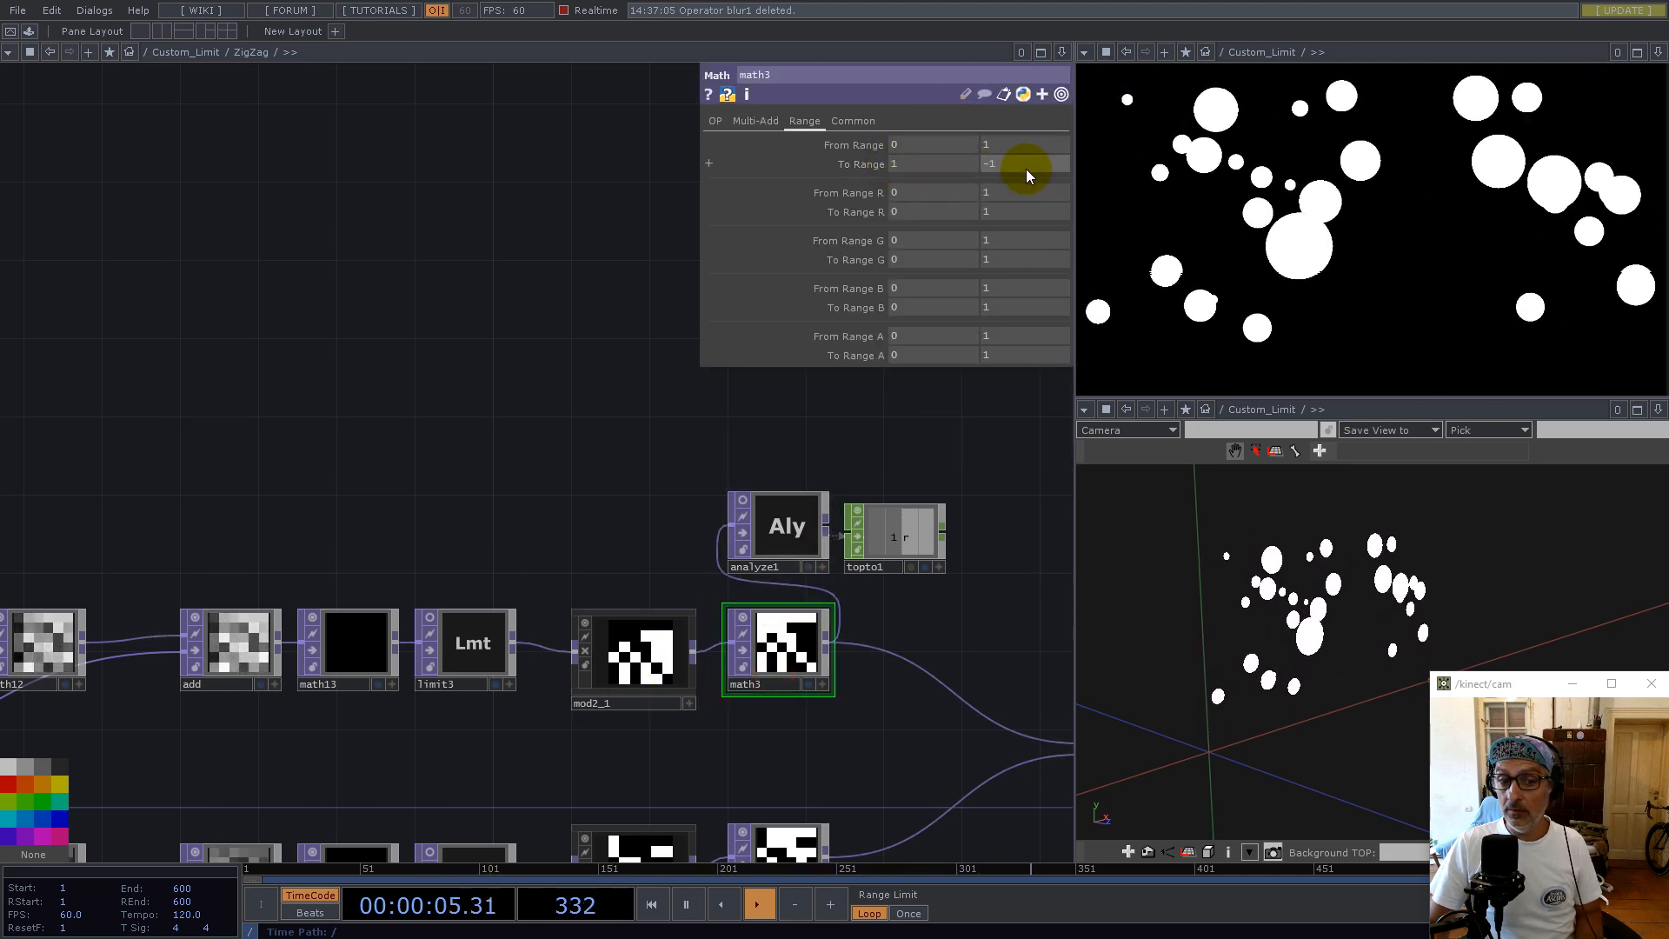
scroll(788, 495, up, 3)
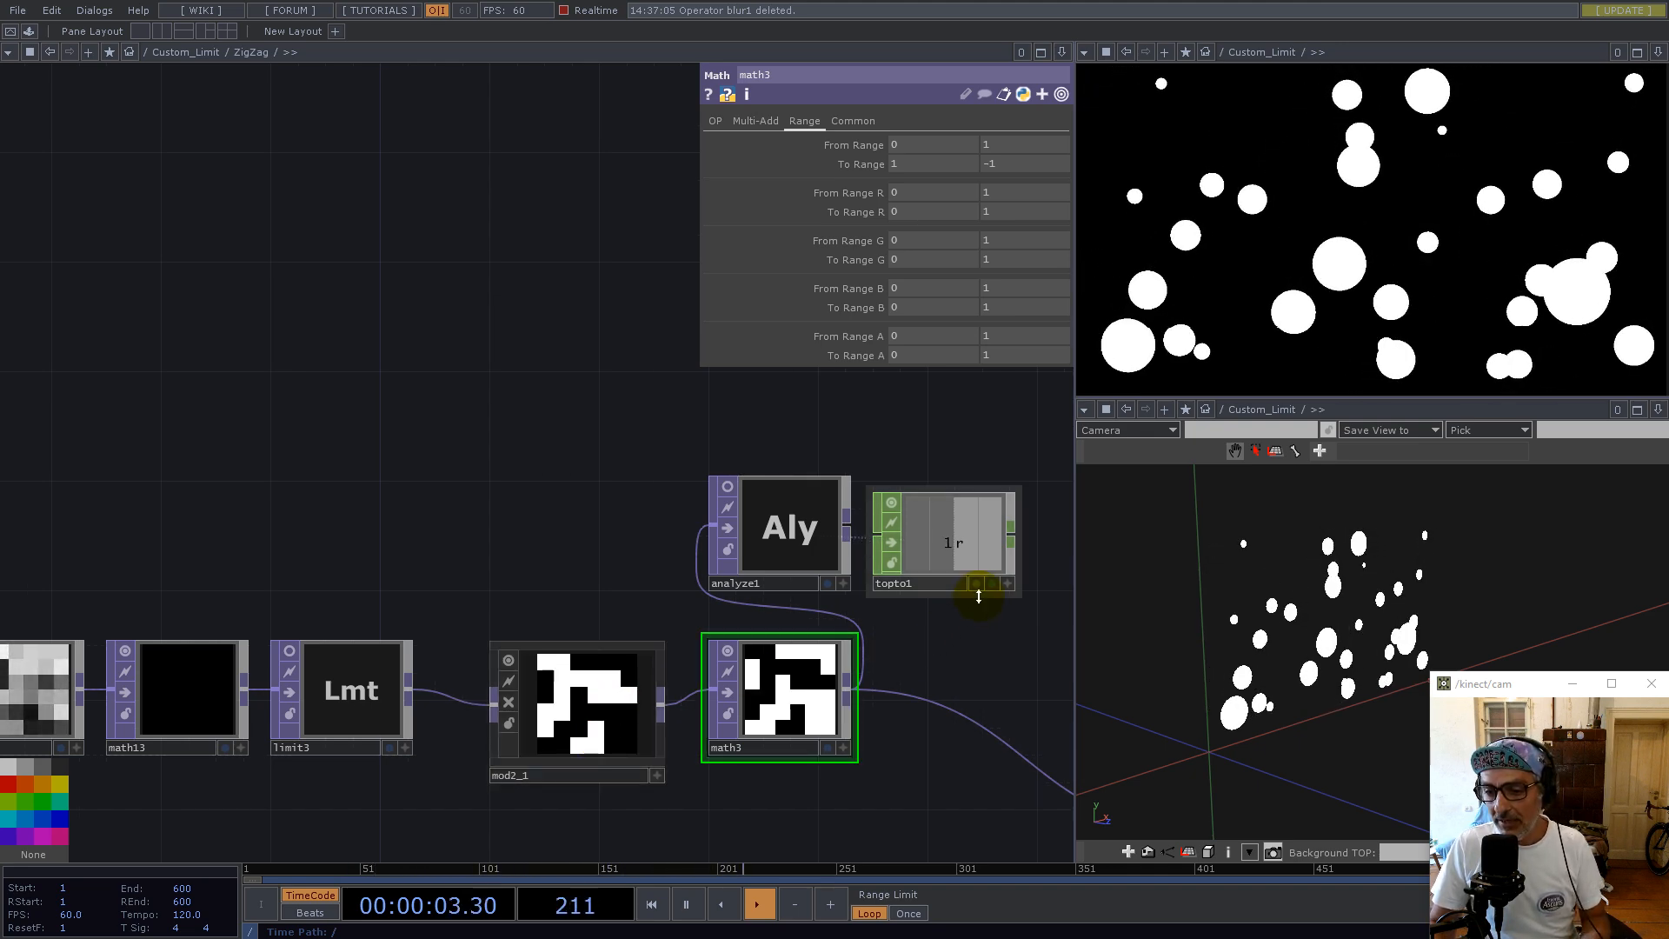
drag(968, 662, 664, 551)
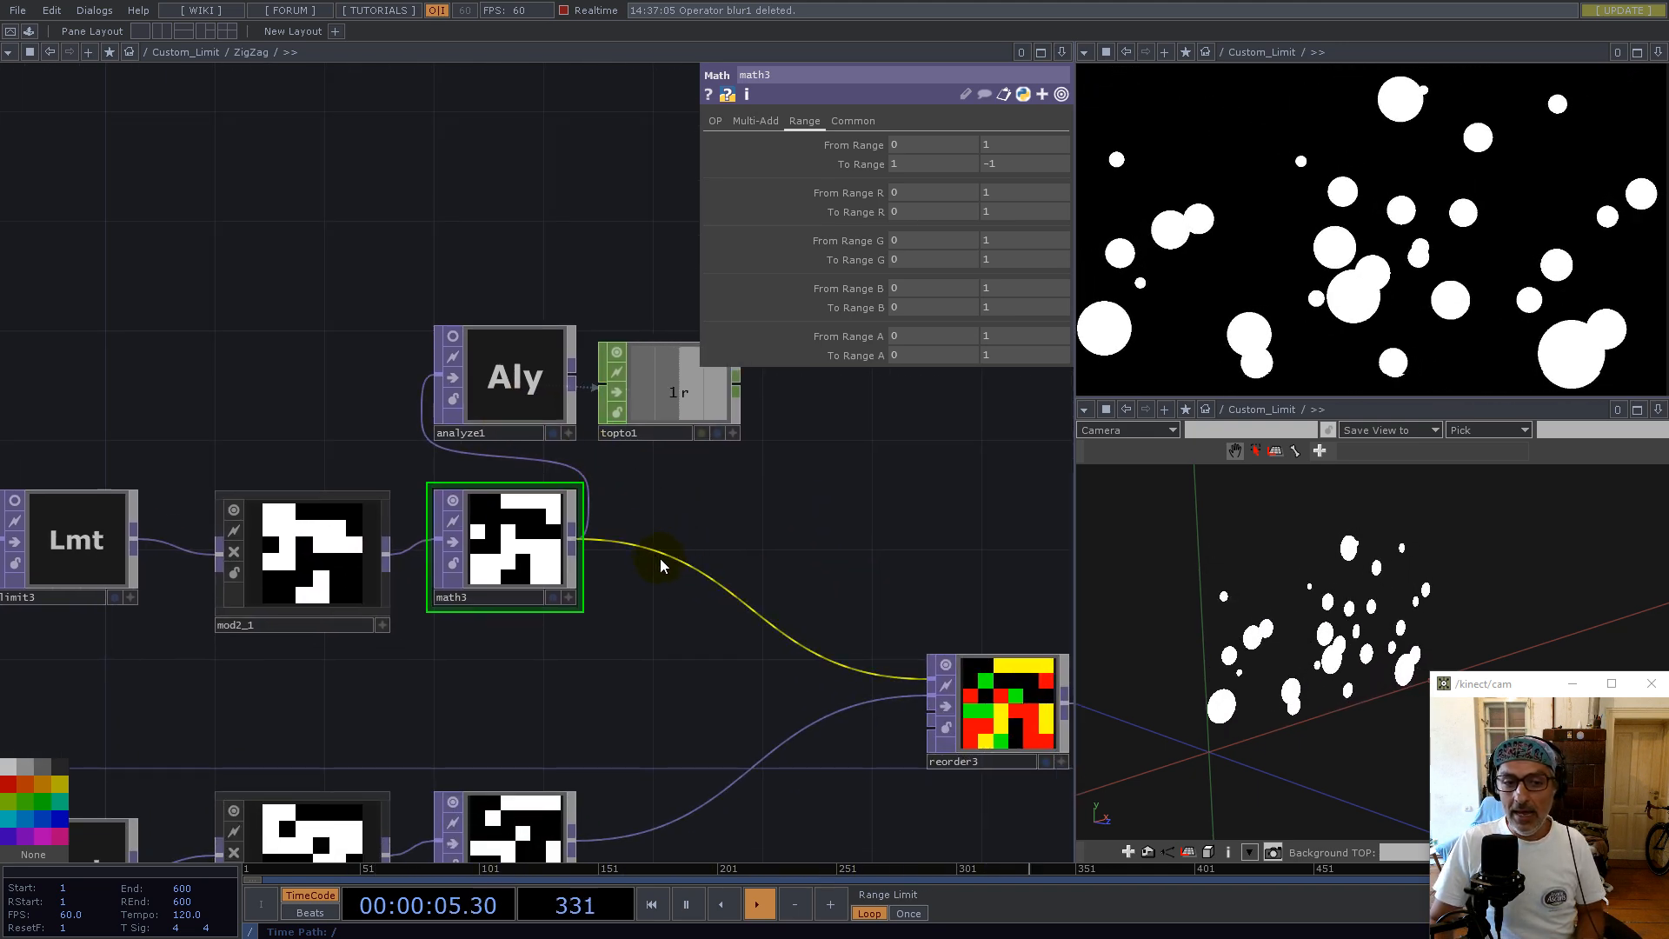
Move reorder3 slightly away from out1, return from ZigZag to the Custom_Limit network and view where ZigZag feeds multiply3
scroll(647, 557, down, 5)
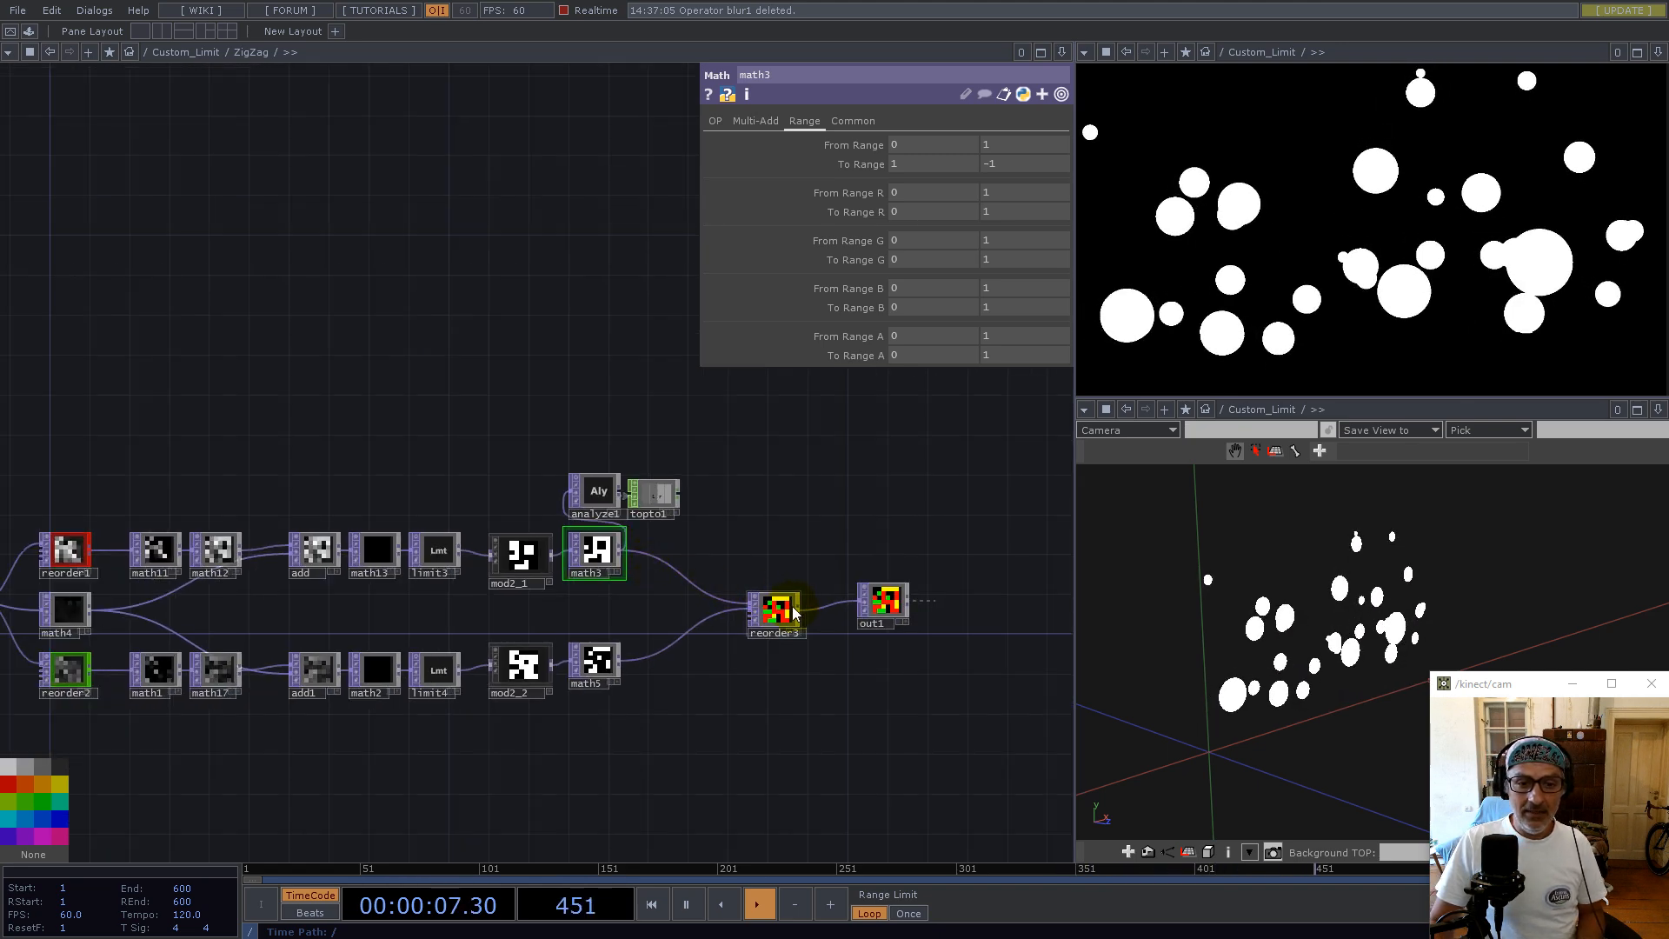
drag(776, 615, 757, 615)
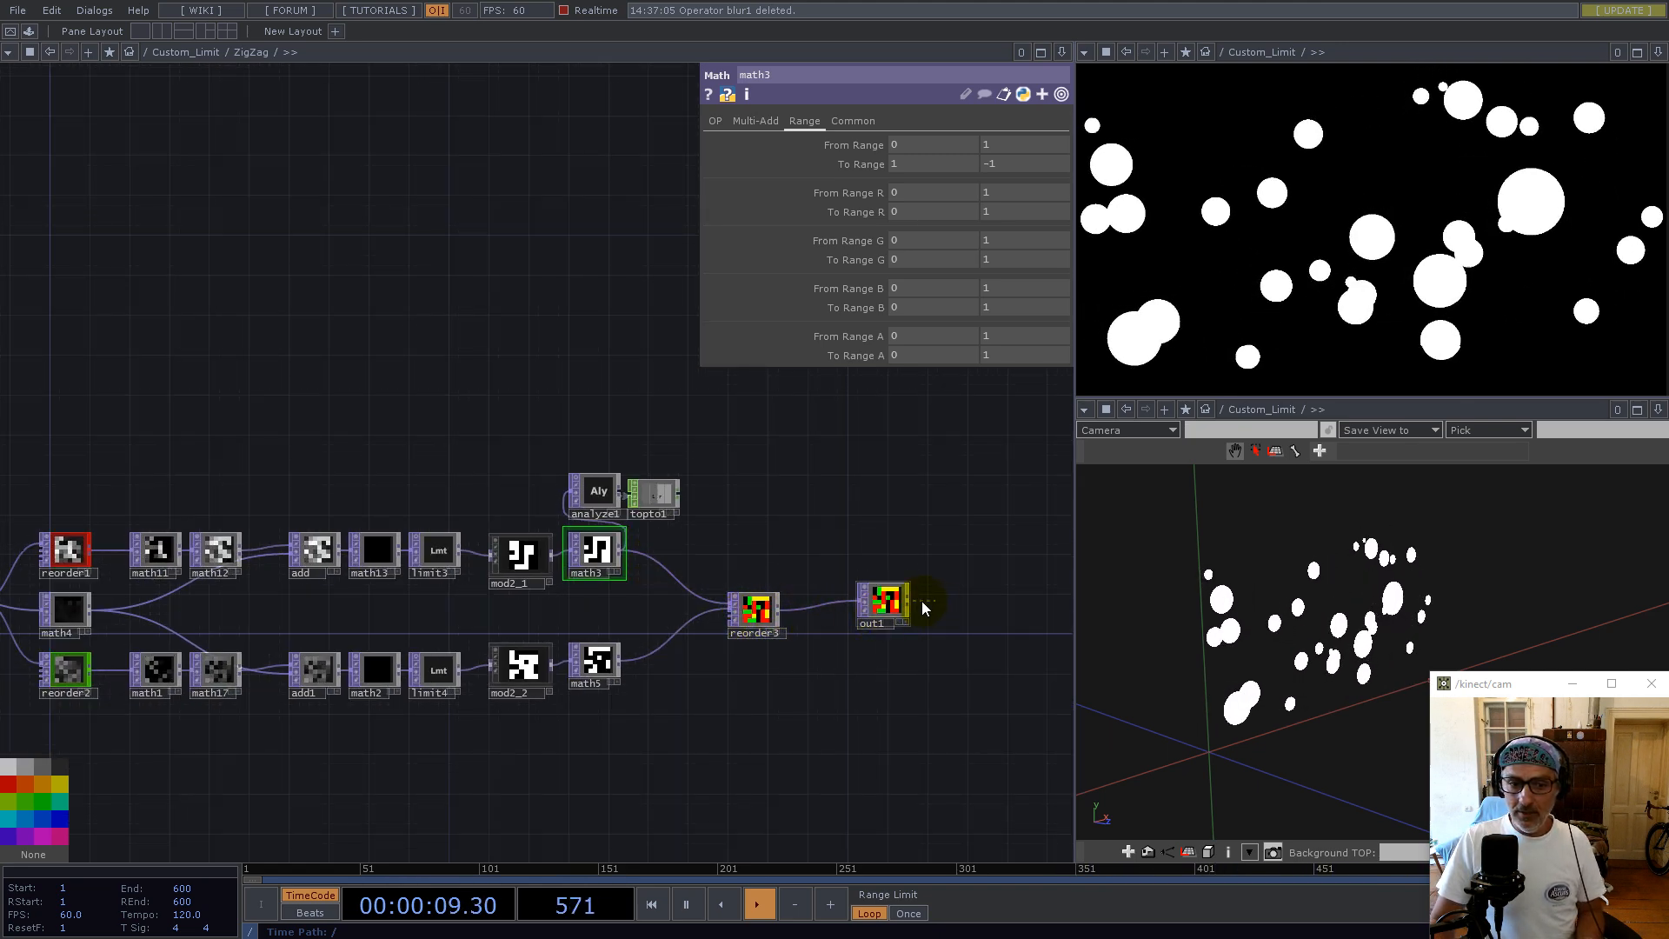
middle_drag(875, 591, 856, 569)
scroll(856, 569, down, 5)
drag(715, 568, 614, 584)
scroll(613, 587, down, 6)
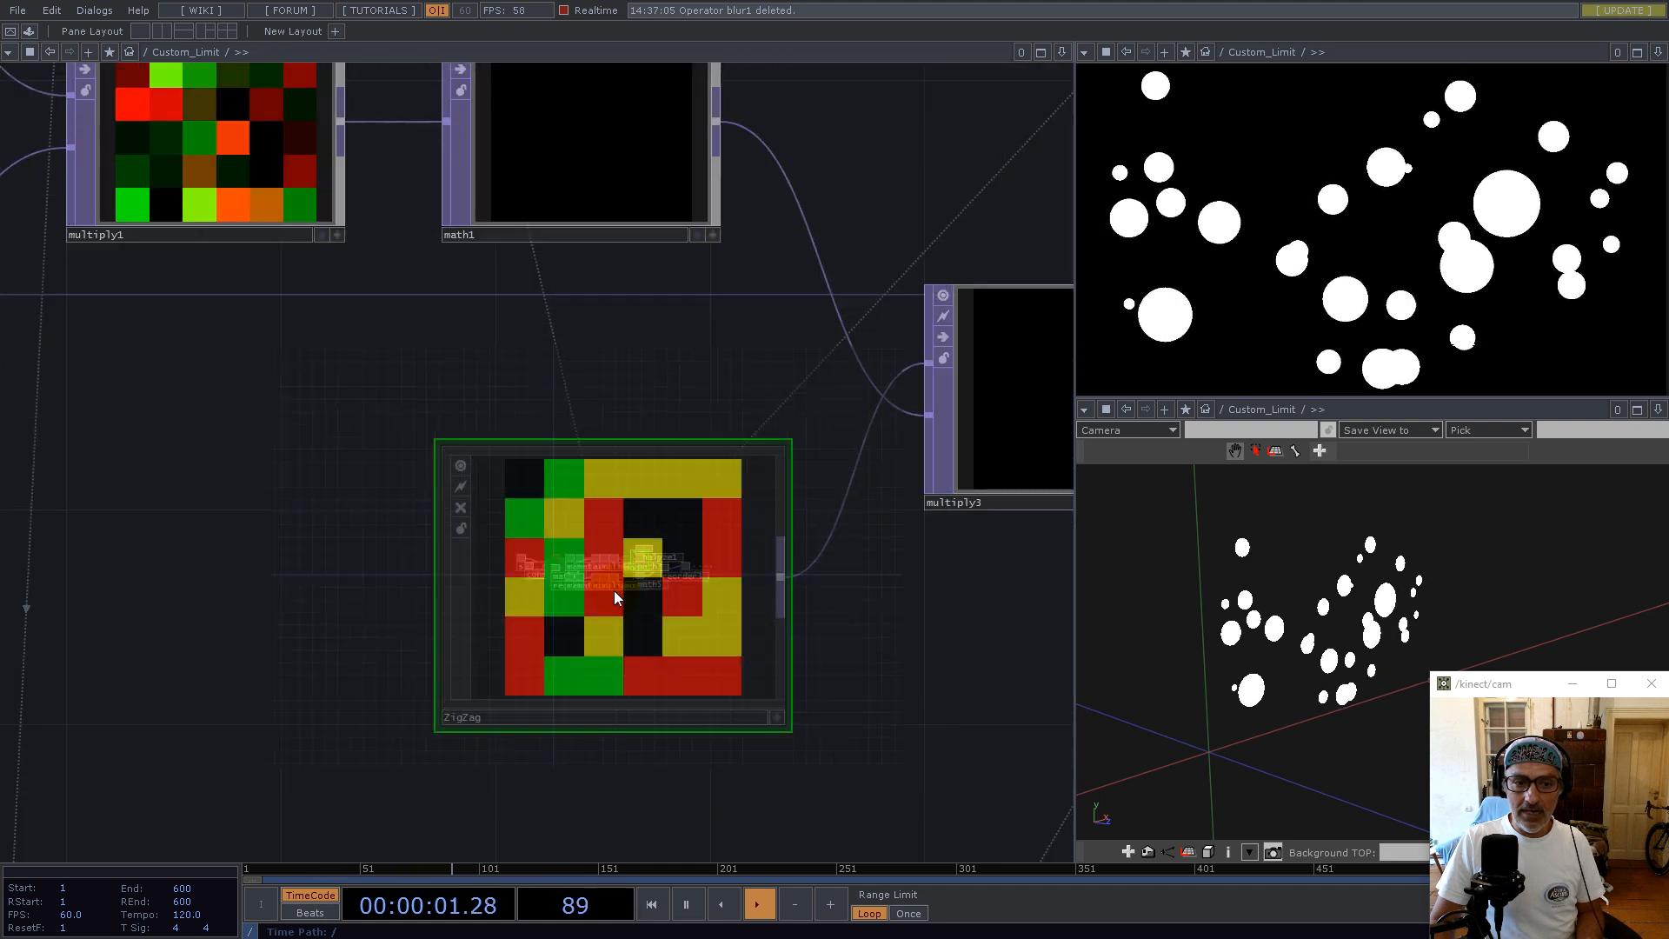
scroll(633, 634, down, 2)
drag(864, 681, 753, 739)
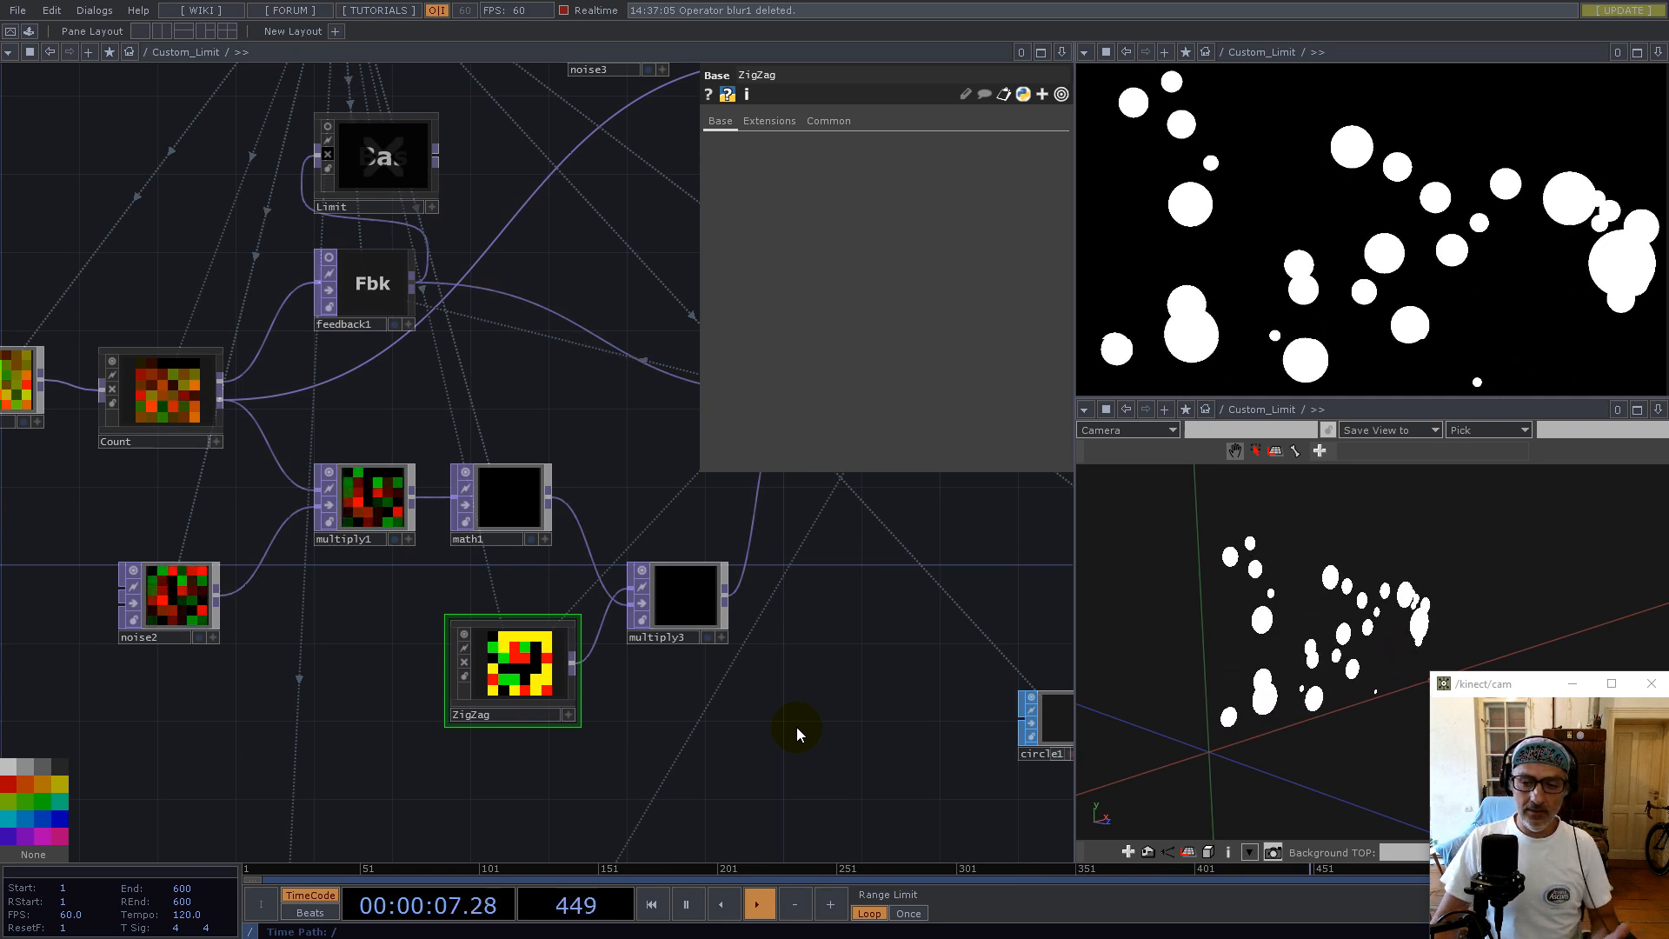
scroll(576, 536, down, 4)
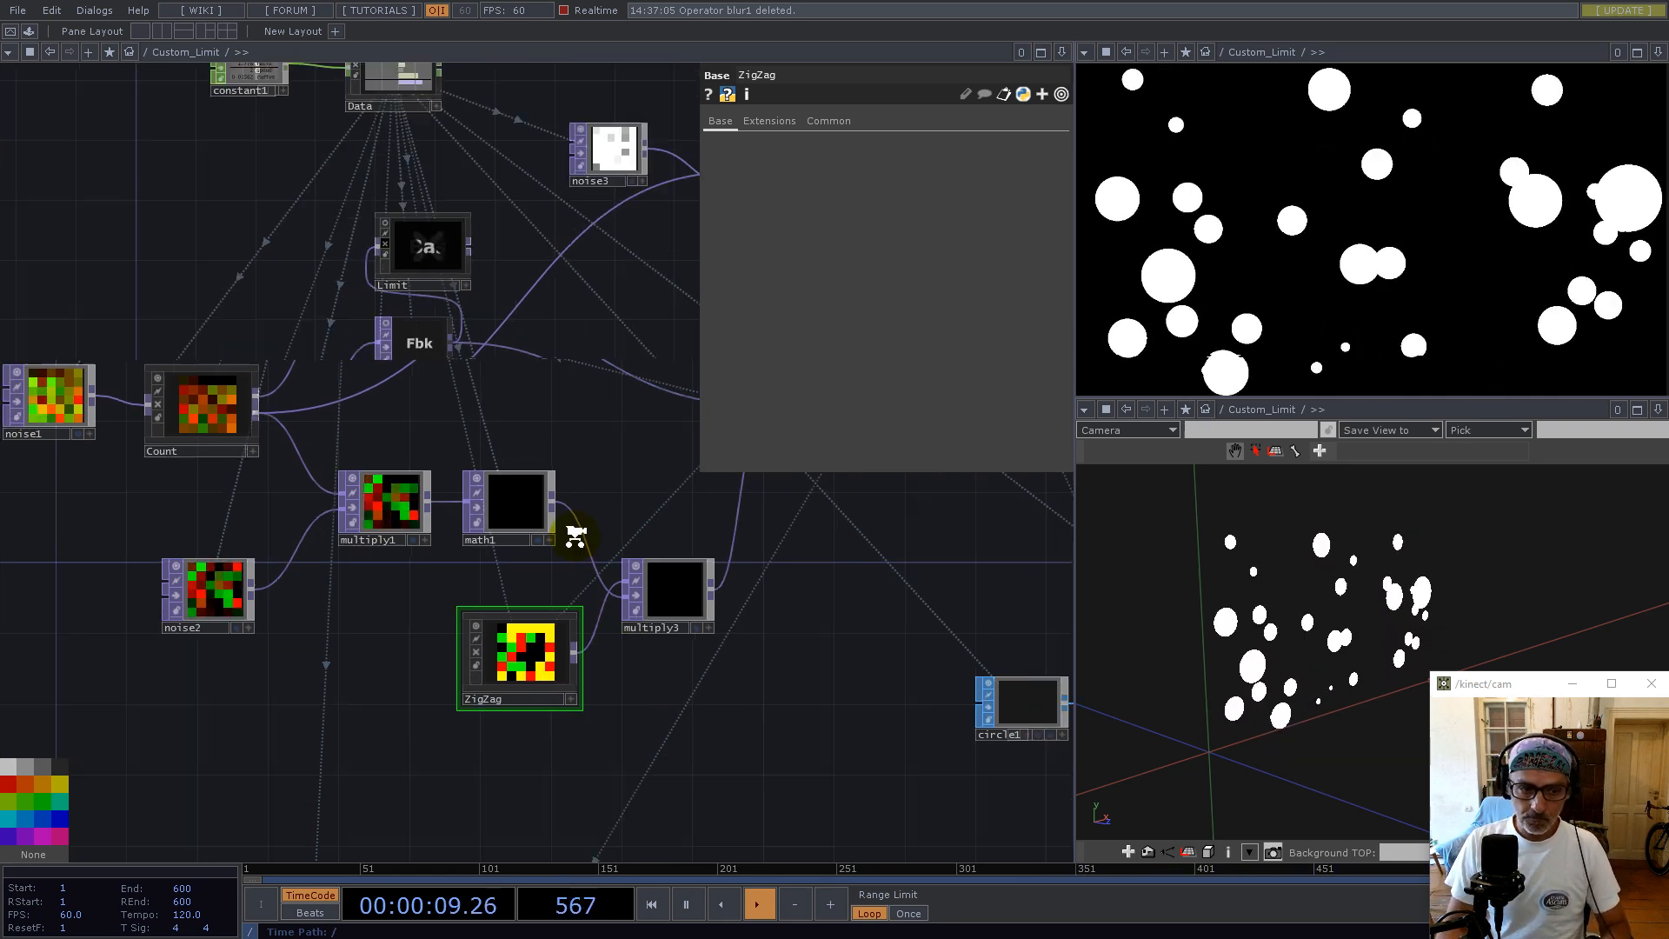
Rearrange the nodes below math1 so ZigZag sits farther from multiply3, with Loop and its connected add2 beneath it
drag(617, 786, 672, 639)
right_drag(678, 755, 440, 636)
drag(519, 621, 649, 505)
drag(651, 504, 681, 534)
drag(601, 431, 579, 449)
drag(739, 559, 646, 648)
scroll(510, 570, up, 1)
scroll(510, 570, up, 3)
drag(510, 570, 453, 618)
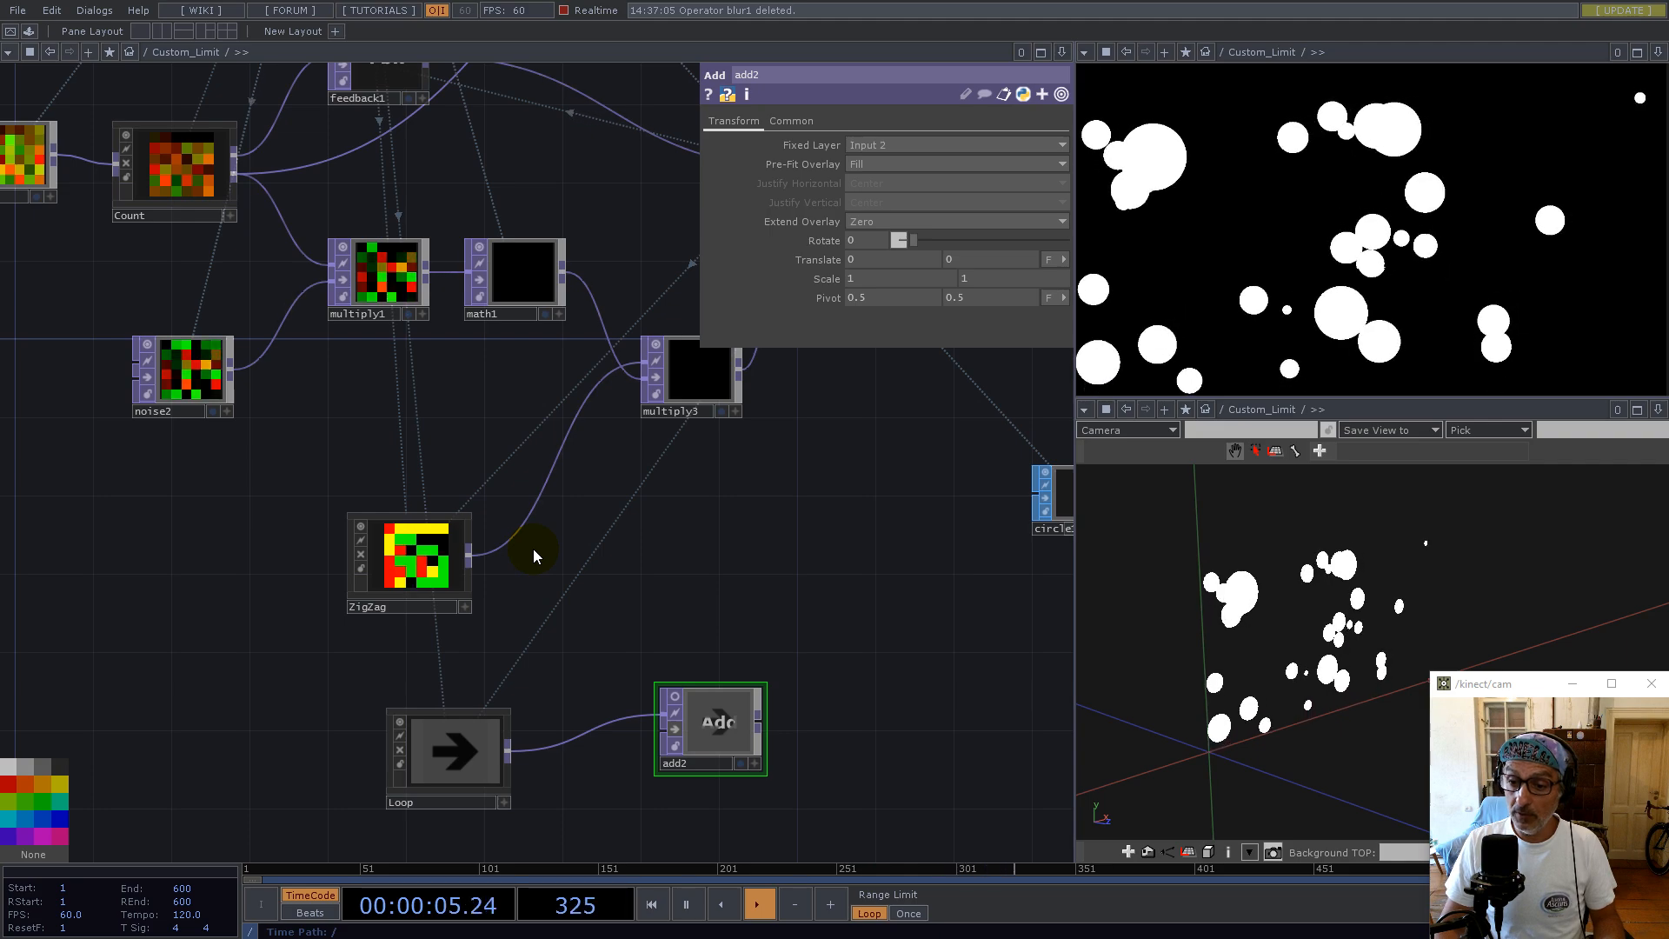
scroll(533, 549, down, 5)
scroll(537, 553, up, 4)
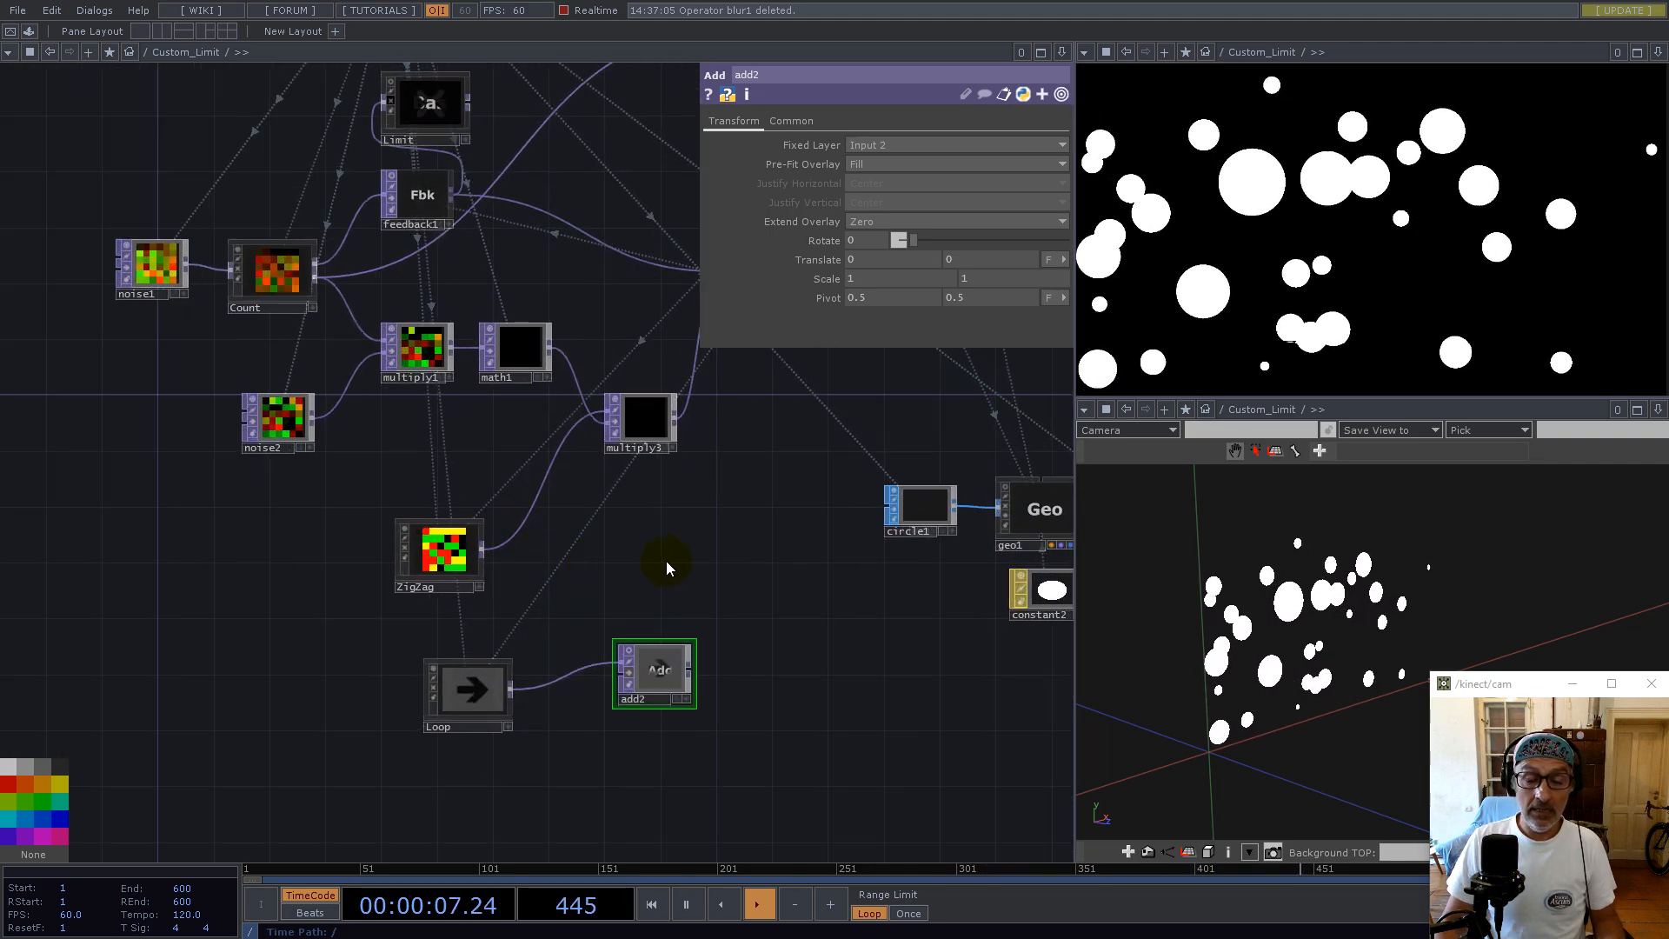